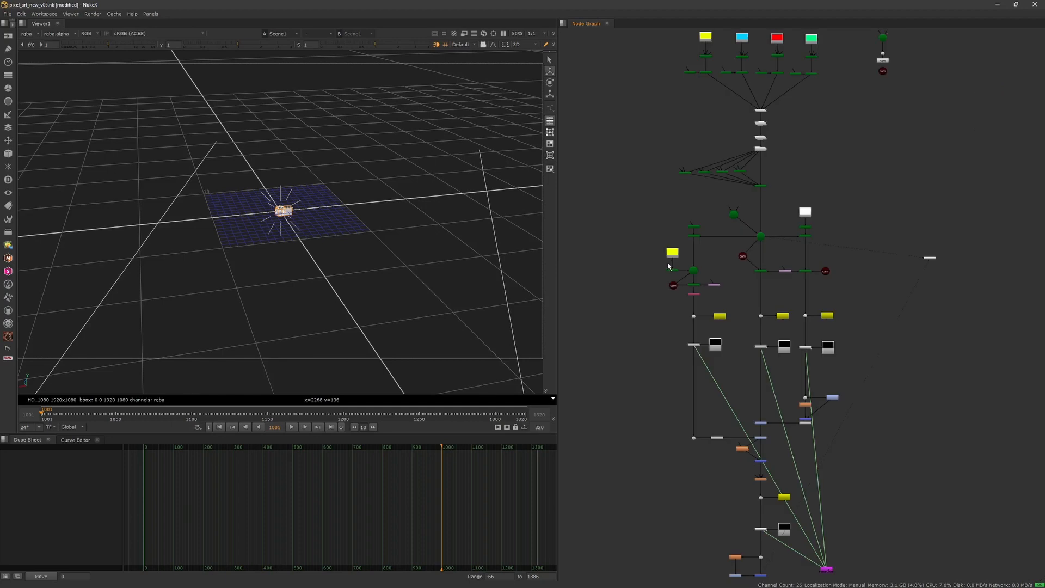
View the output of the final merge at the end of the node graph and play the animation.
middle_click_drag(748, 549, 711, 195)
scroll(711, 194, "up", 5)
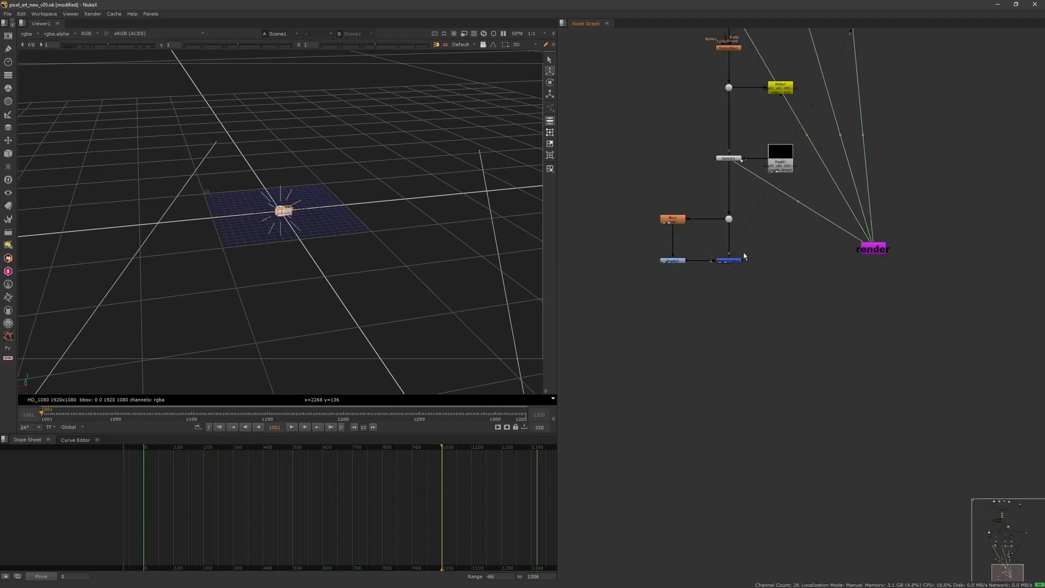
left_click(728, 260)
key("1")
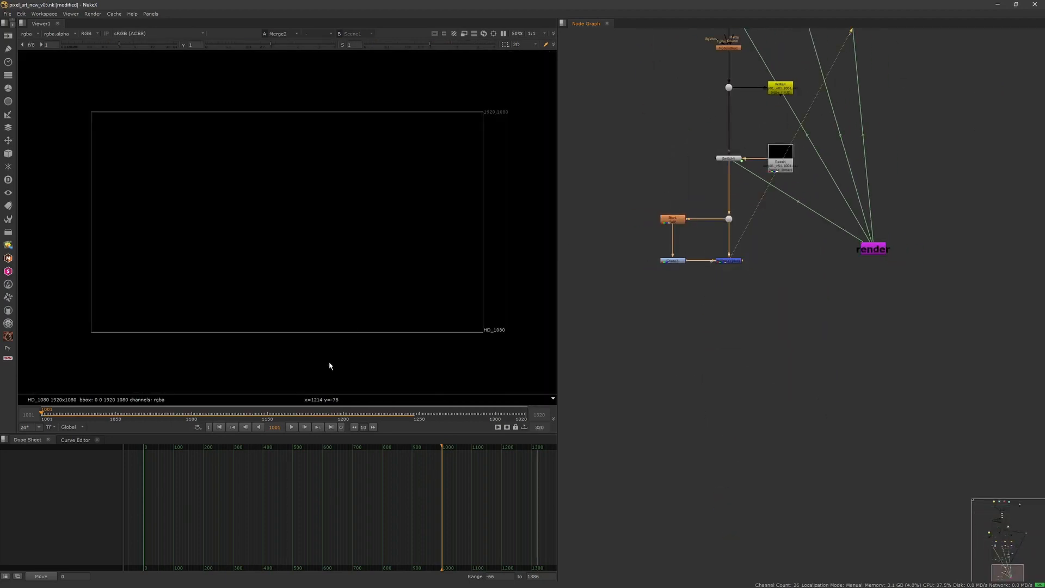
left_click(292, 427)
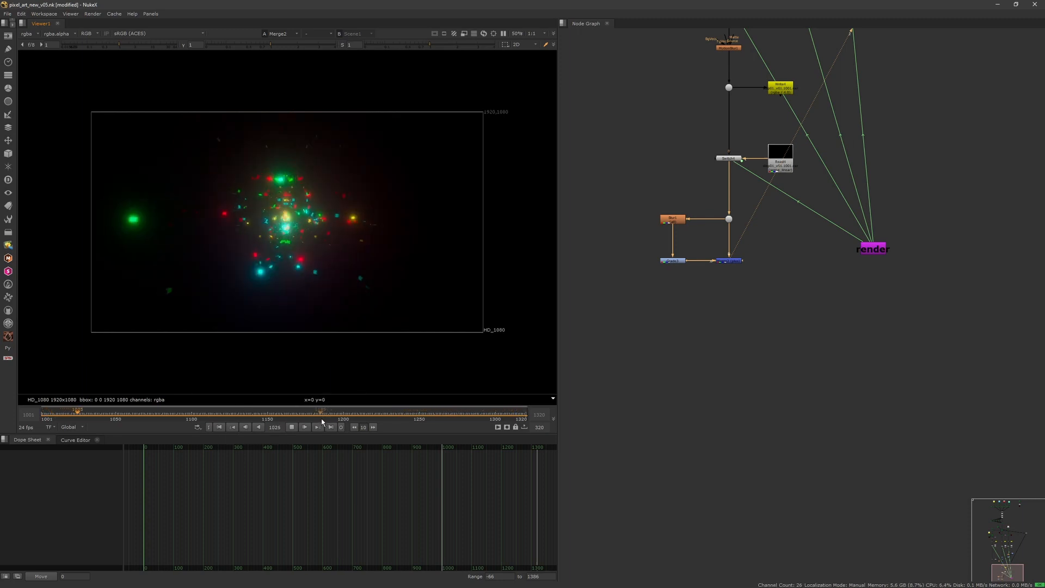
left_click(291, 426)
scroll(307, 294, "up", 1)
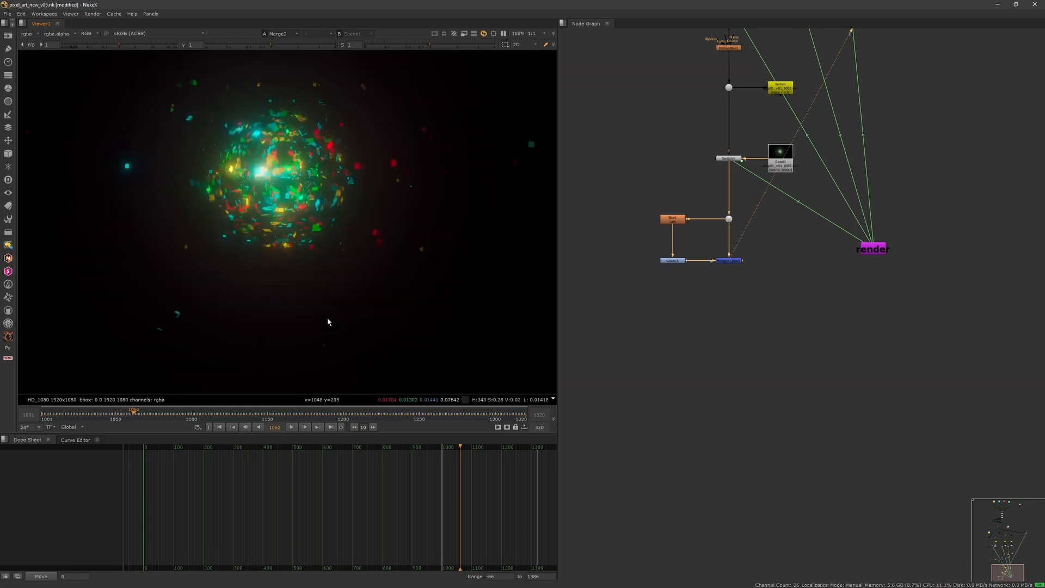
middle_click_drag(319, 286, 336, 373)
left_click(291, 427)
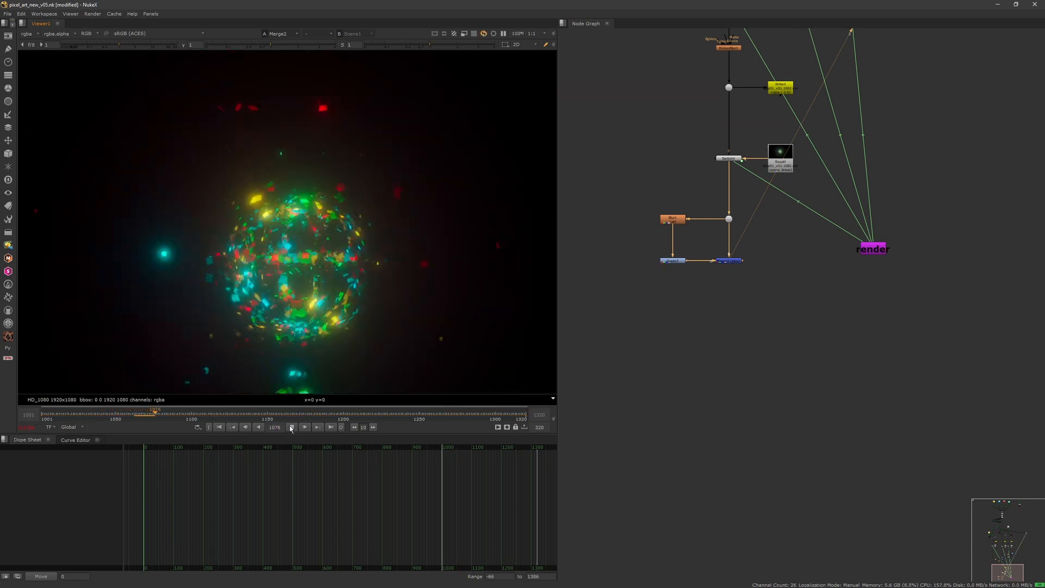
left_click(291, 427)
Scrub the animation to frames 1074 and 1139 to examine the particle sphere.
left_click(151, 414)
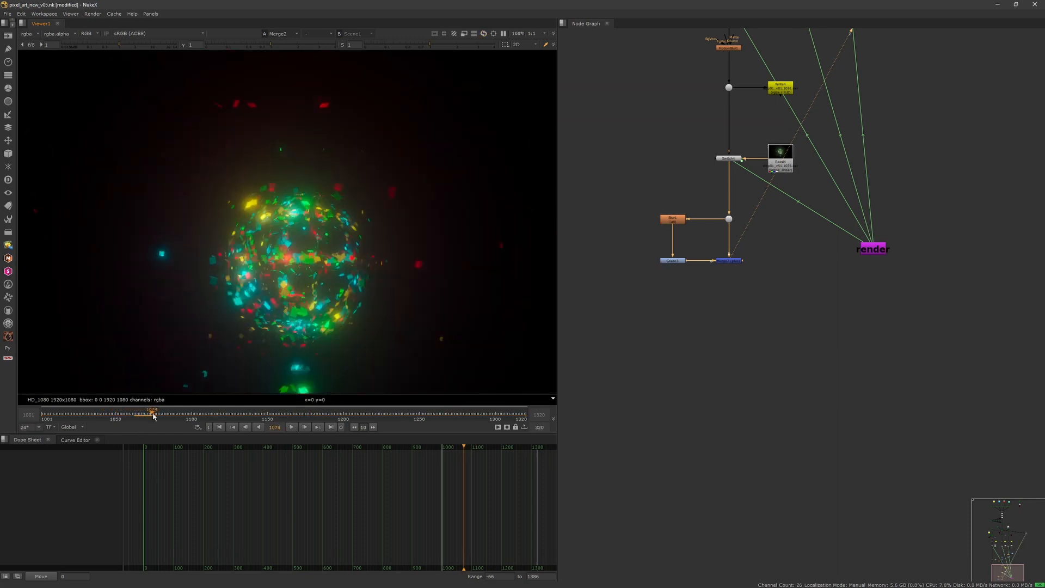
key("Right")
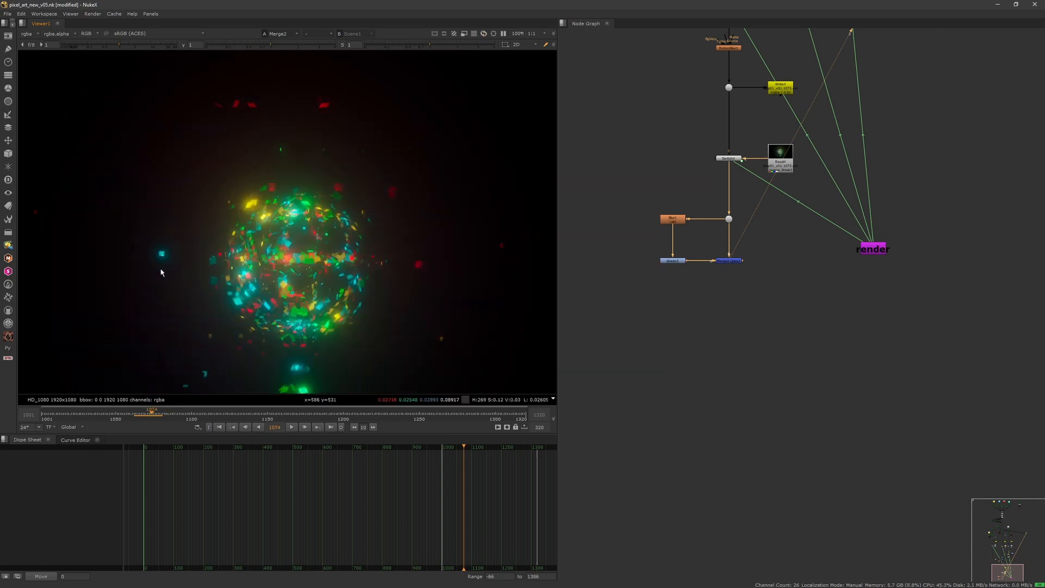
scroll(191, 274, "up", 1)
left_click_drag(154, 414, 251, 422)
key("f")
middle_click_drag(284, 260, 412, 323, "alt")
scroll(724, 280, "up", 2)
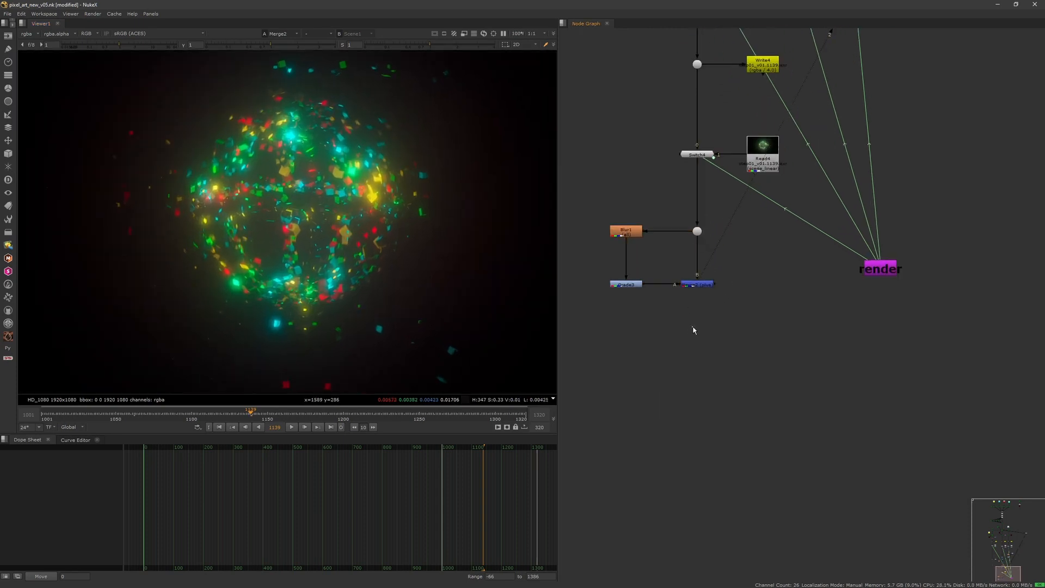
Add a Saturation node after the final merge and view its output.
key("Tab")
type("zx")
key("Escape")
key("Tab")
type("st")
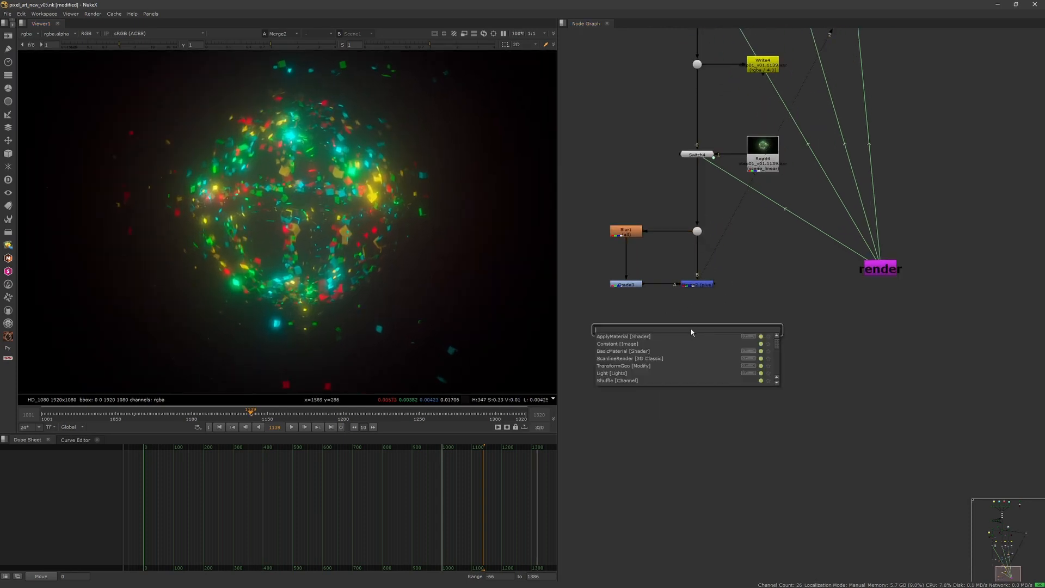
left_click(627, 351)
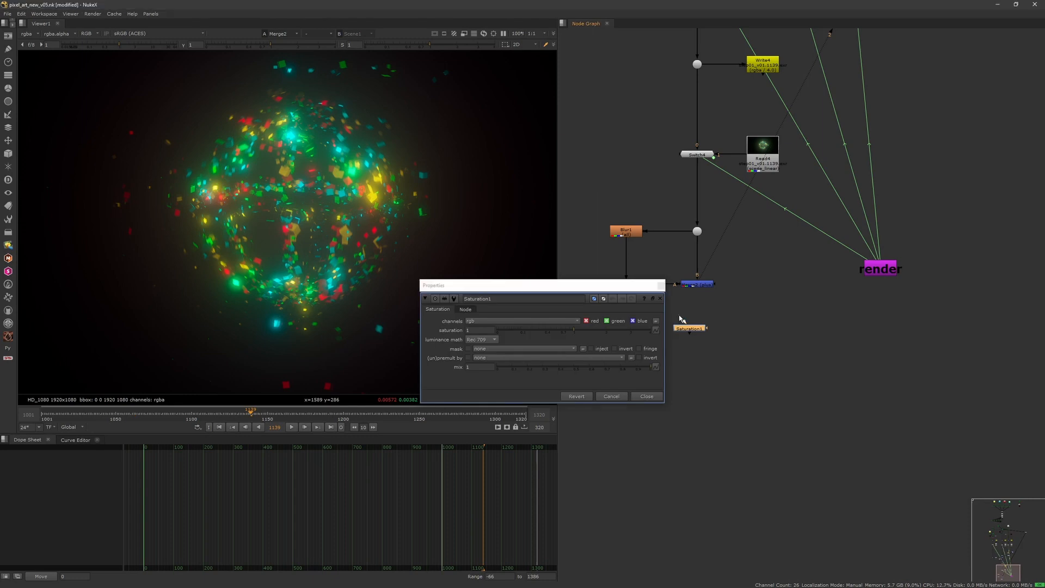
left_click_drag(690, 331, 698, 324)
key("1")
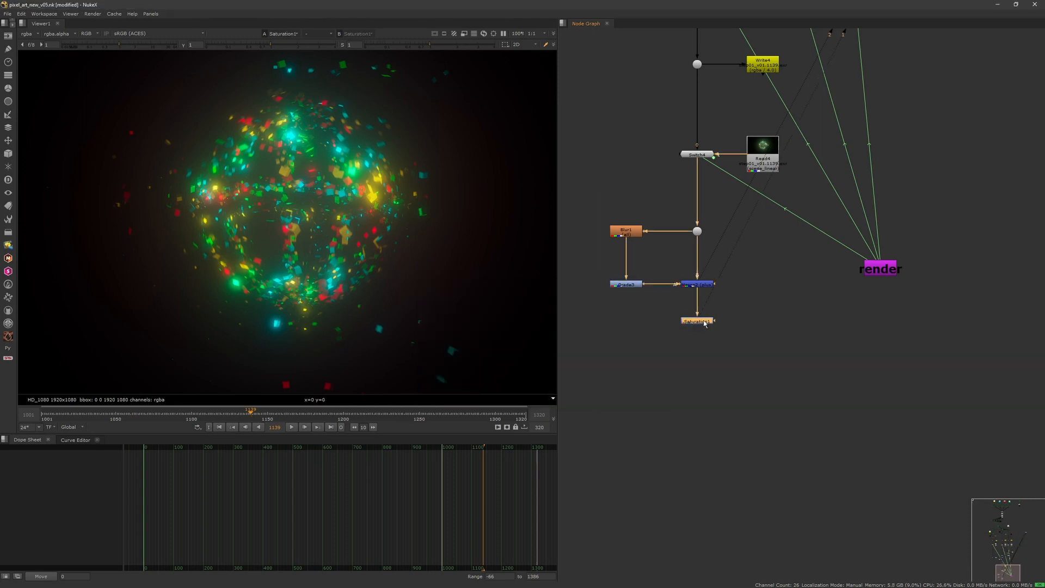
Fully desaturate the composite to grayscale with the Saturation node and inspect the result.
double_click(687, 322)
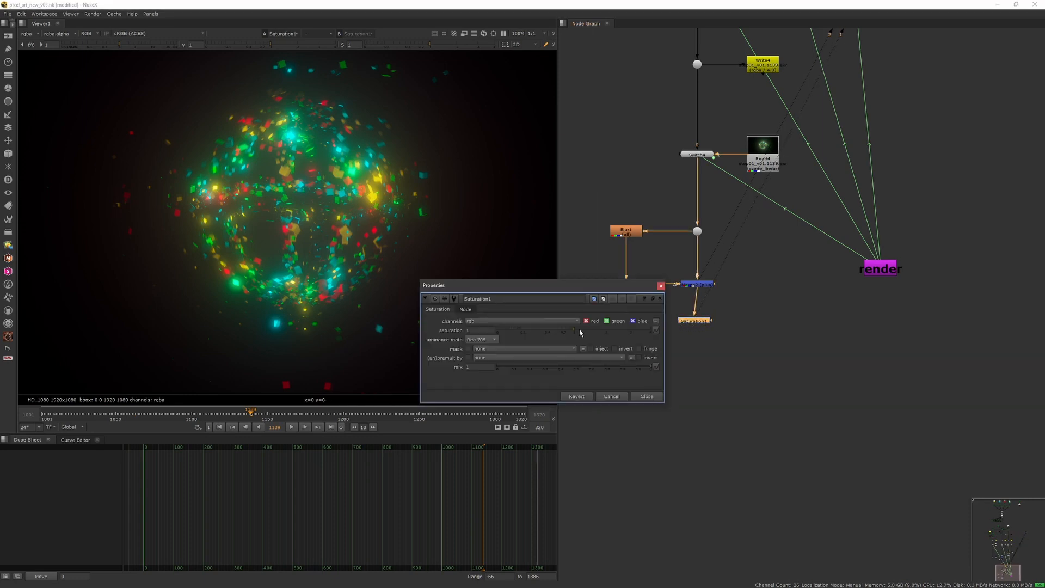
left_click_drag(581, 332, 444, 330)
left_click(661, 285)
scroll(399, 306, "down", 3)
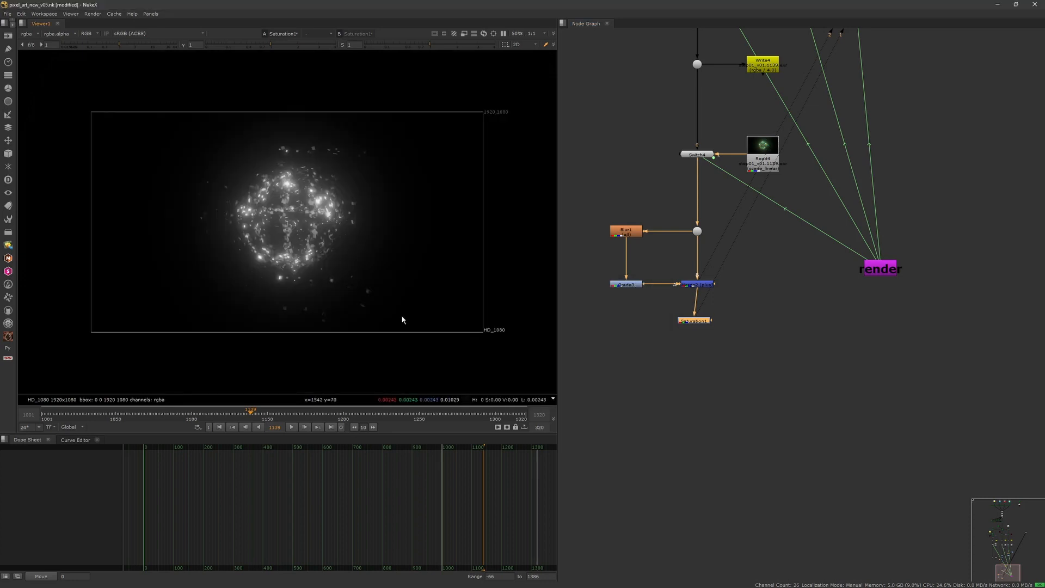
scroll(402, 316, "up", 1)
scroll(307, 313, "up", 2)
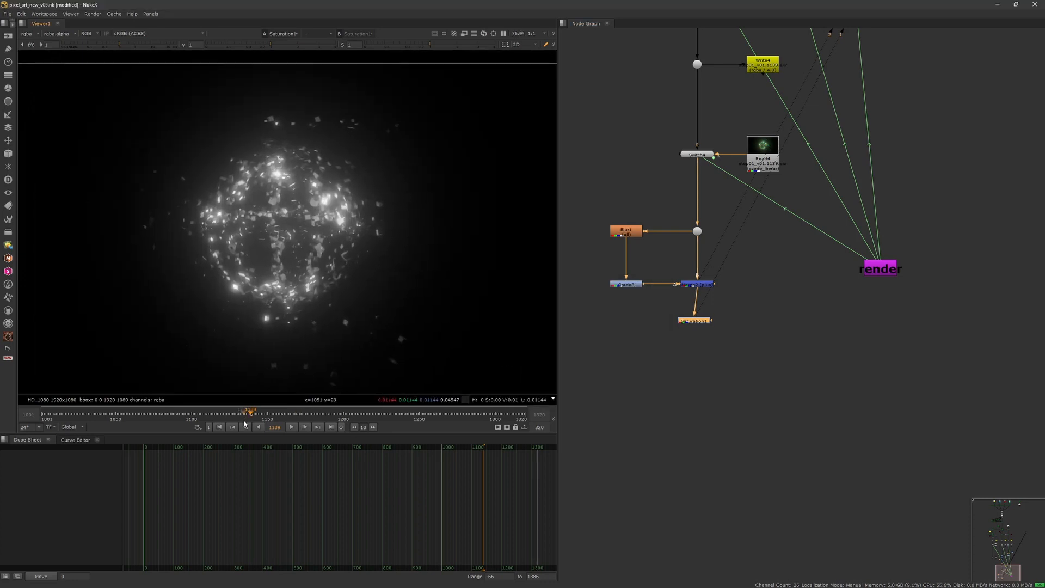
scroll(311, 343, "down", 3)
middle_click_drag(311, 343, 340, 311)
scroll(308, 319, "up", 2)
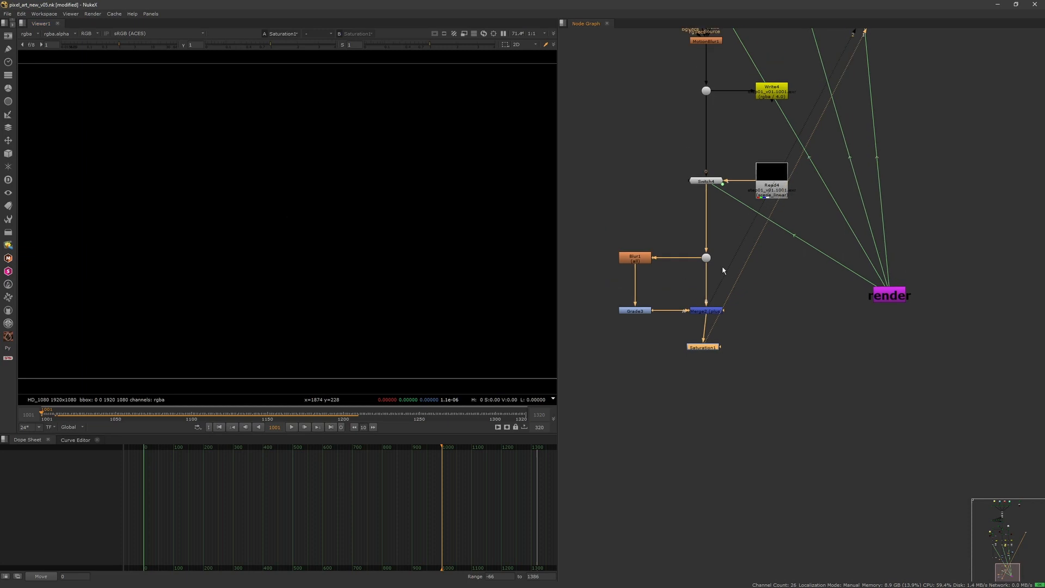
Examine the node graph from the render node up through the compositing branches to the particle and camera setup.
scroll(736, 136, "down", 2)
middle_click_drag(736, 136, 743, 243)
scroll(714, 190, "down", 3)
middle_click_drag(713, 191, 728, 374)
middle_click_drag(811, 471, 802, 364)
scroll(802, 363, "up", 1)
scroll(796, 364, "up", 2)
left_click_drag(789, 342, 795, 347)
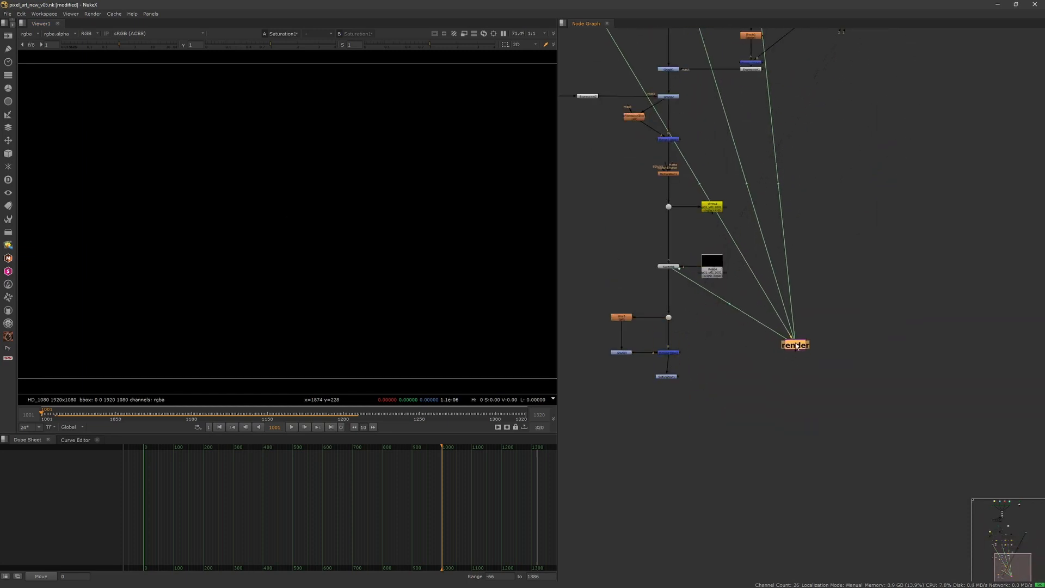
middle_click_drag(699, 183, 751, 341)
left_click(796, 366)
scroll(796, 366, "down", 5)
scroll(751, 341, "up", 4)
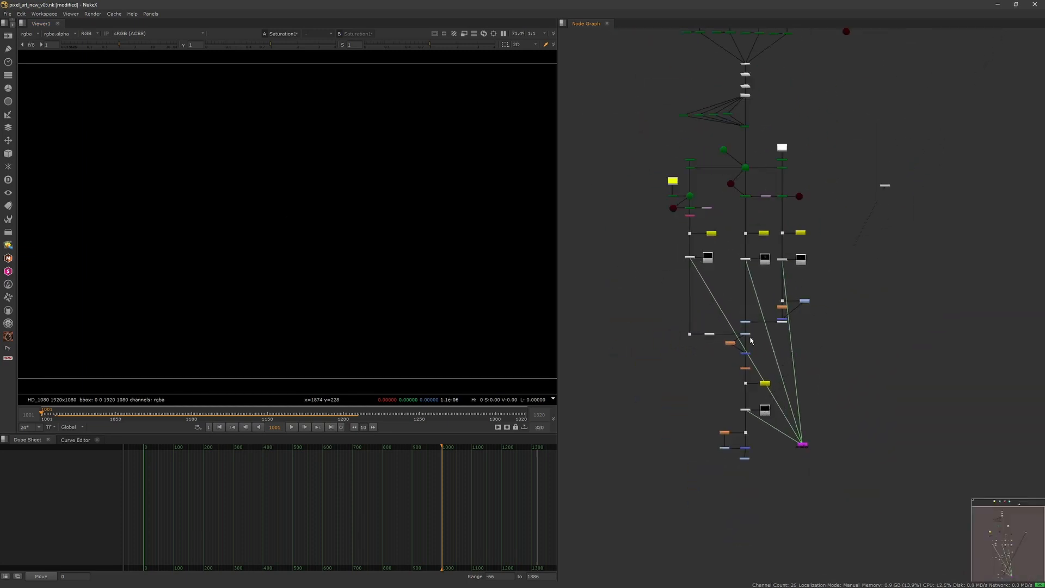
middle_click(684, 413)
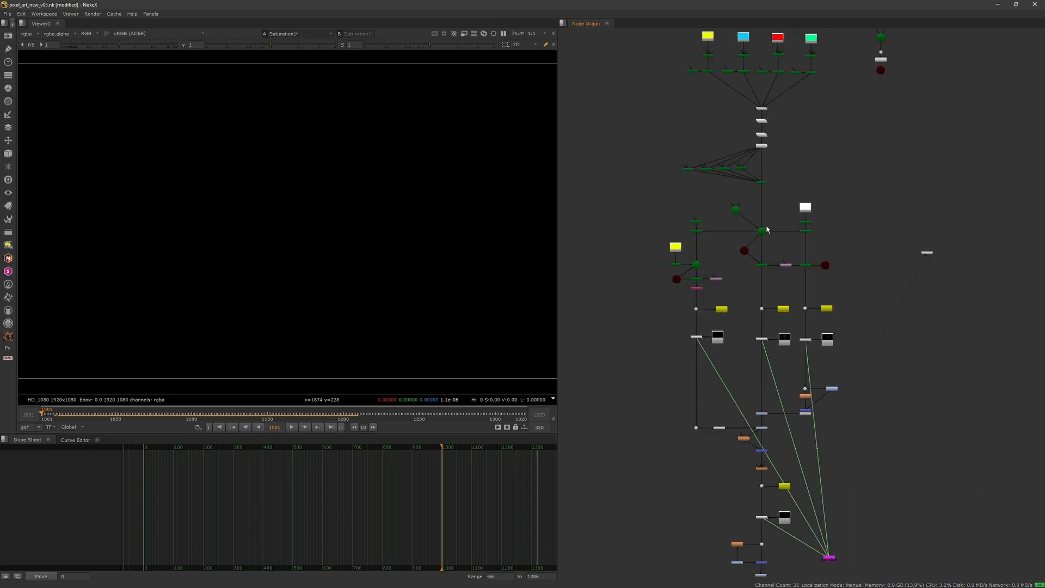
middle_click_drag(767, 230, 760, 300)
middle_click(770, 182)
middle_click_drag(770, 181, 745, 315)
scroll(775, 246, "up", 3)
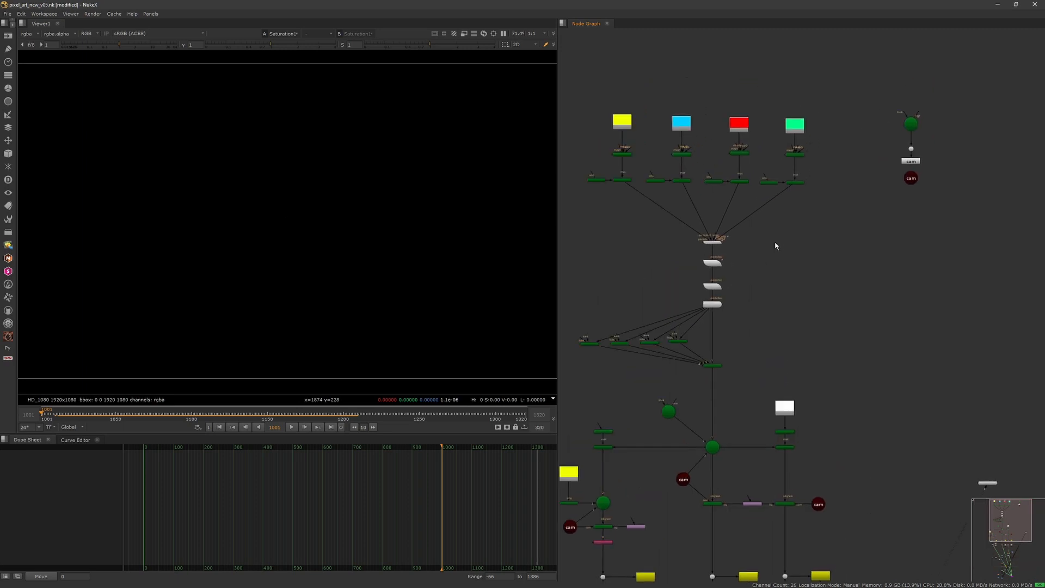
scroll(784, 229, "up", 3)
middle_click_drag(950, 115, 837, 180)
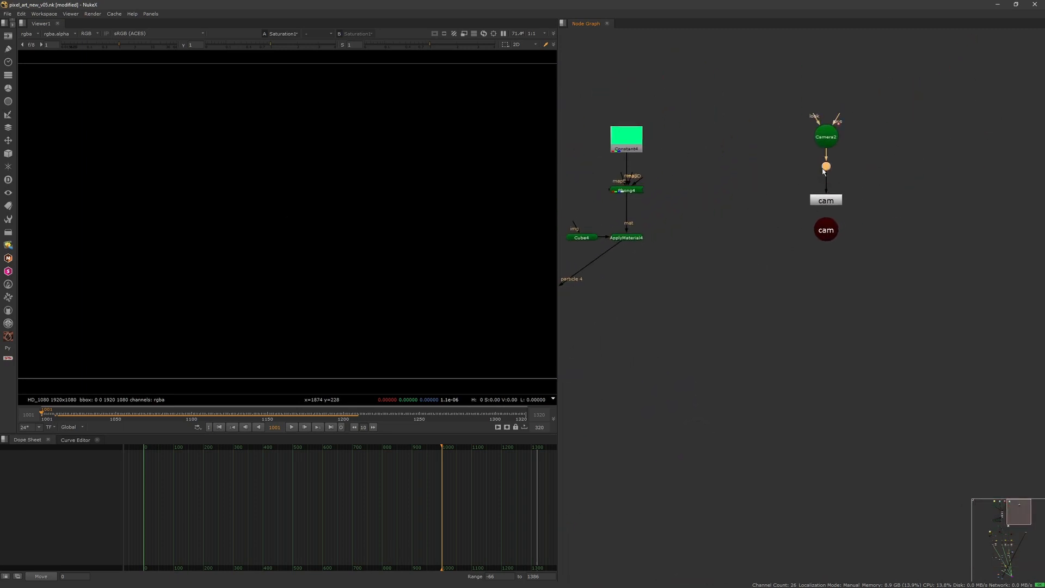
scroll(772, 224, "down", 4)
scroll(837, 160, "up", 4)
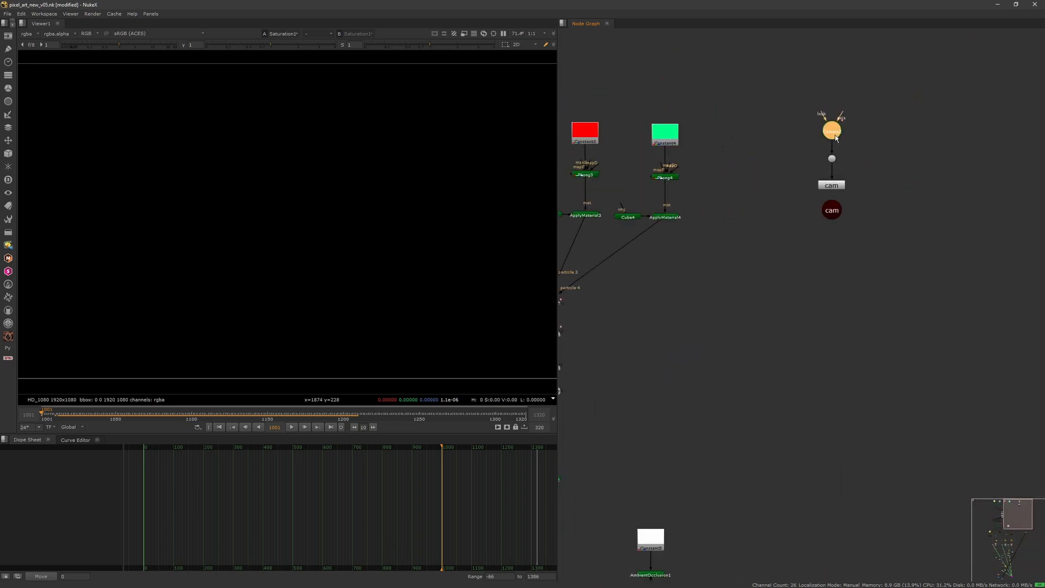
Switch the viewer to the 3D scene and frame the yellow cube from an angle.
key("Tab")
middle_click_drag(413, 252, 344, 254, "alt")
mouse_move(344, 254)
left_mouse_down("ctrl")
mouse_move(292, 263)
mouse_move(350, 270)
left_mouse_up("ctrl")
mouse_move(350, 271)
middle_mouse_down("alt")
mouse_move(332, 263)
mouse_move(342, 252)
middle_mouse_up("alt")
left_click_drag(342, 251, 343, 263, "ctrl")
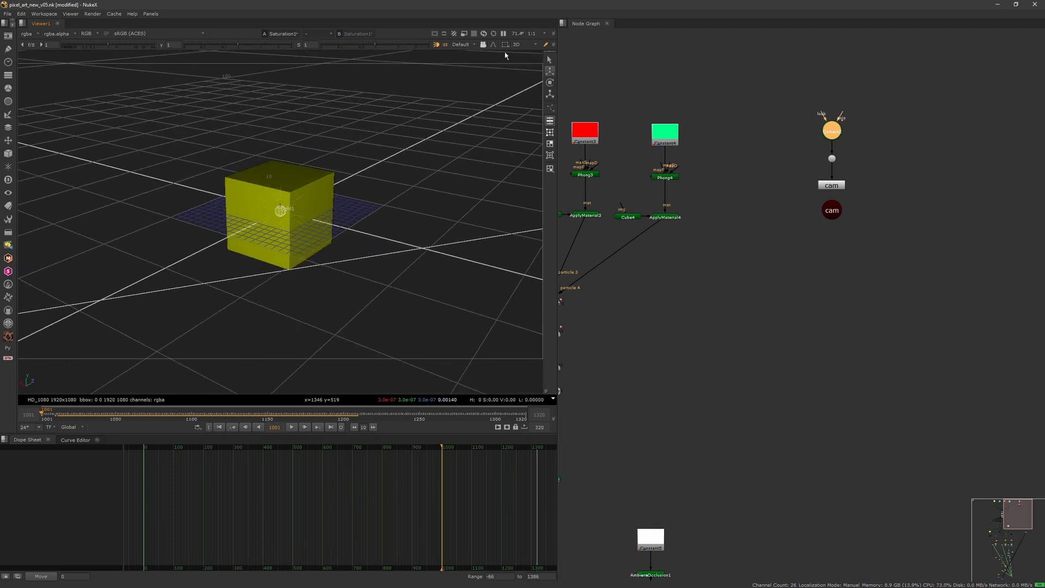
Create a 3D Classic camera from the current view and place it beside Camera2.
left_click(471, 47)
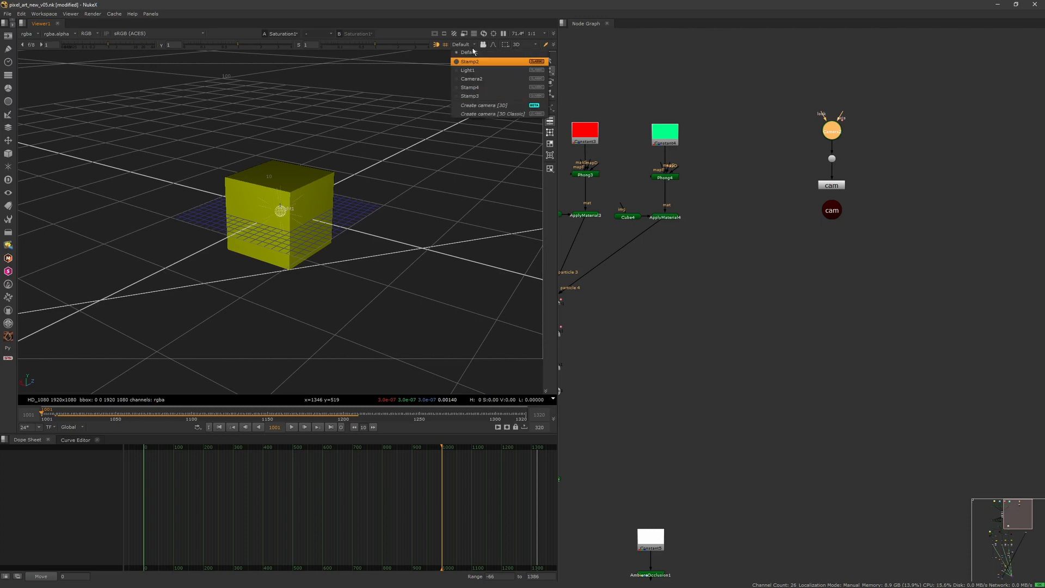
left_click(477, 114)
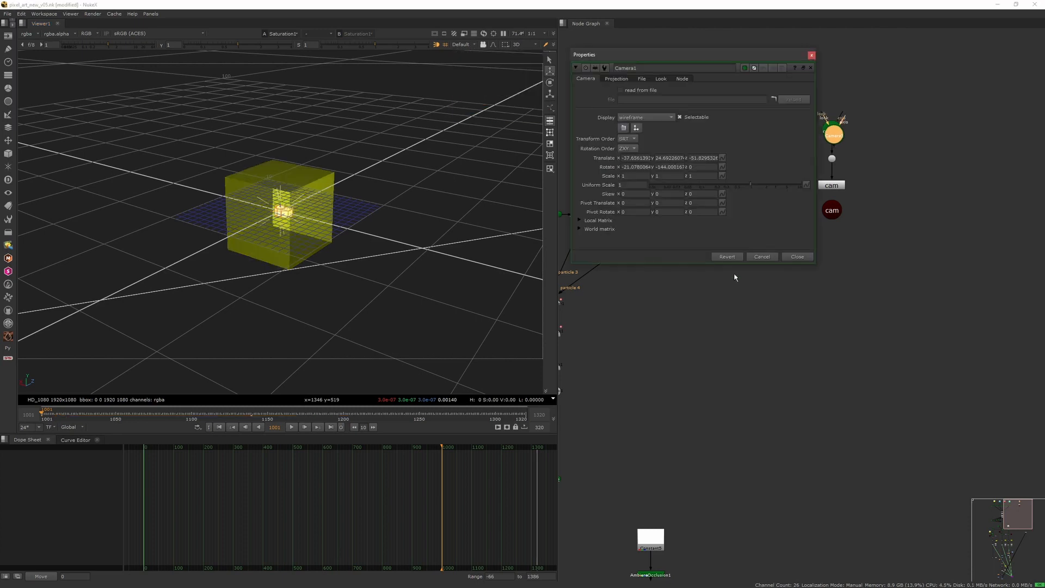
left_click(797, 256)
mouse_move(837, 139)
left_mouse_down()
mouse_move(891, 141)
mouse_move(836, 118)
left_mouse_up()
left_click(853, 155)
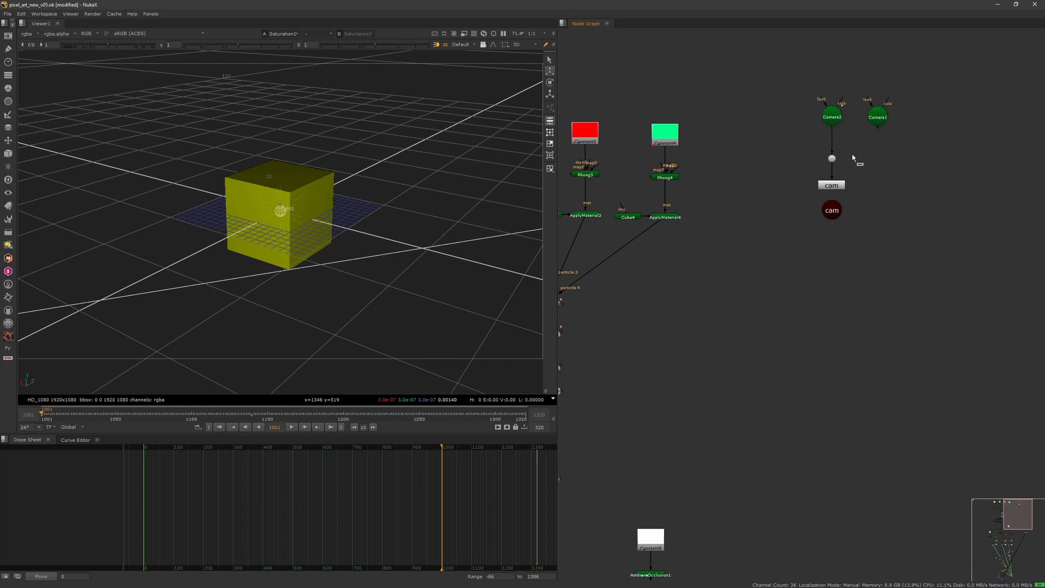
Examine how the cam stamp links to Camera2 and where the stamp is used across the node graph.
left_click(834, 212)
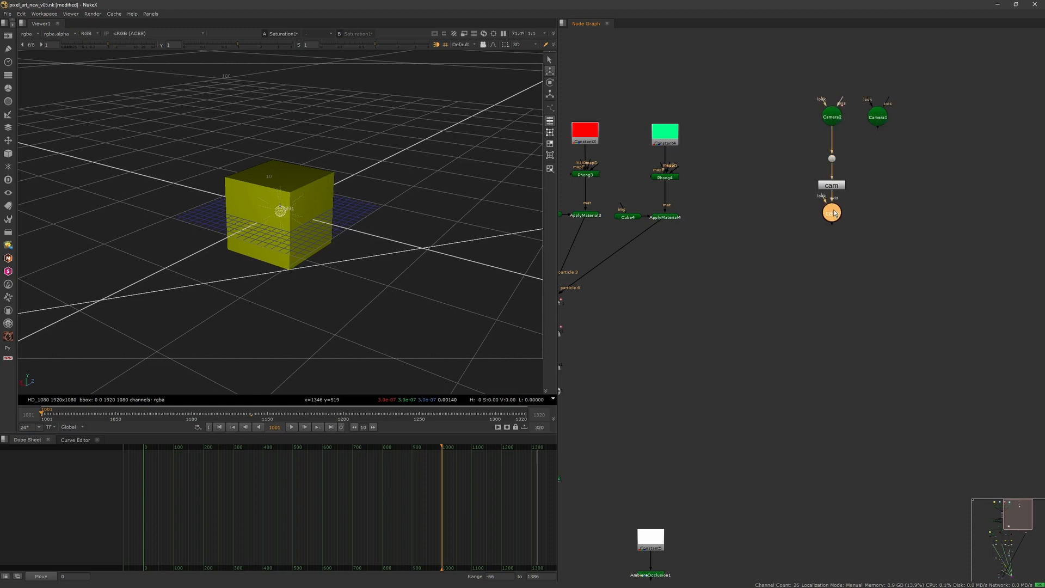
scroll(834, 258, "down", 5)
scroll(889, 306, "up", 6)
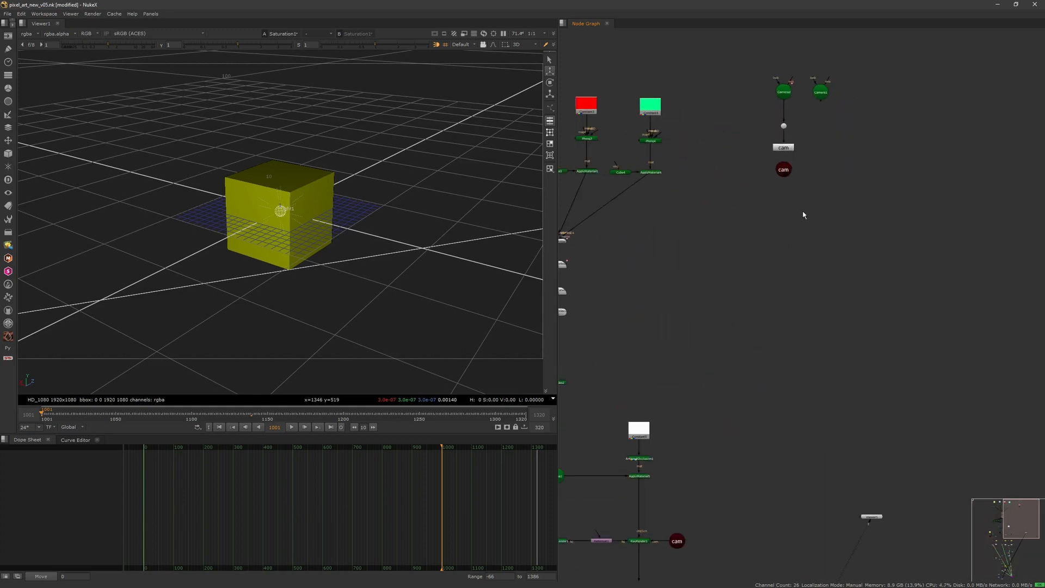
scroll(823, 216, "down", 2)
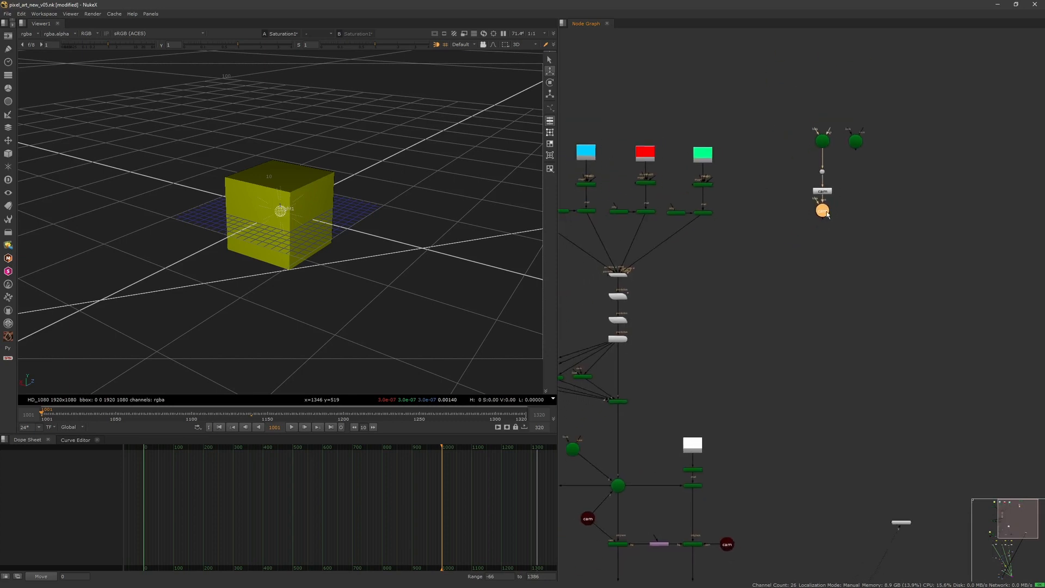
key("f")
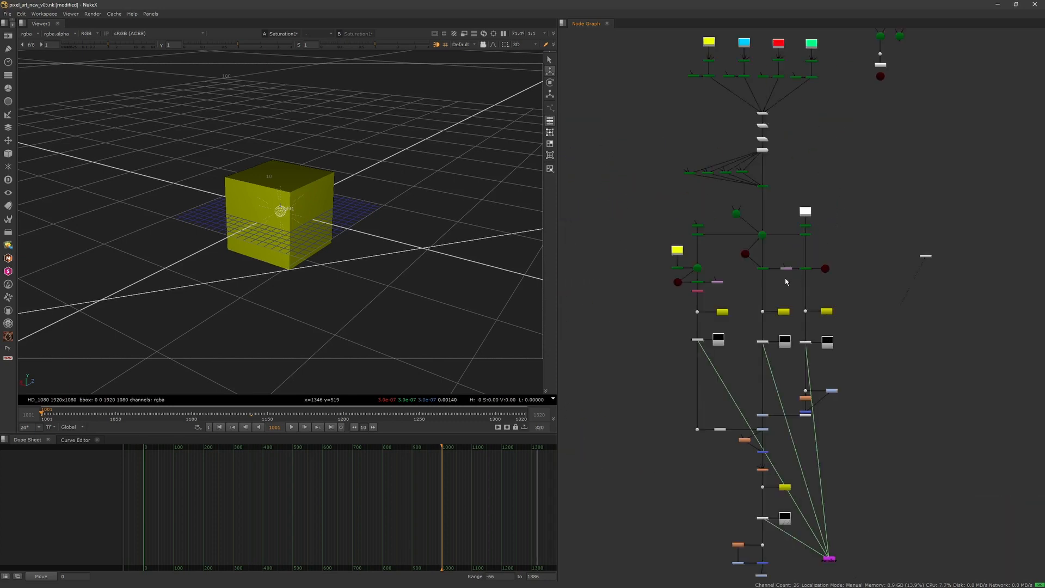
middle_click_drag(771, 250, 698, 380)
scroll(789, 233, "up", 3)
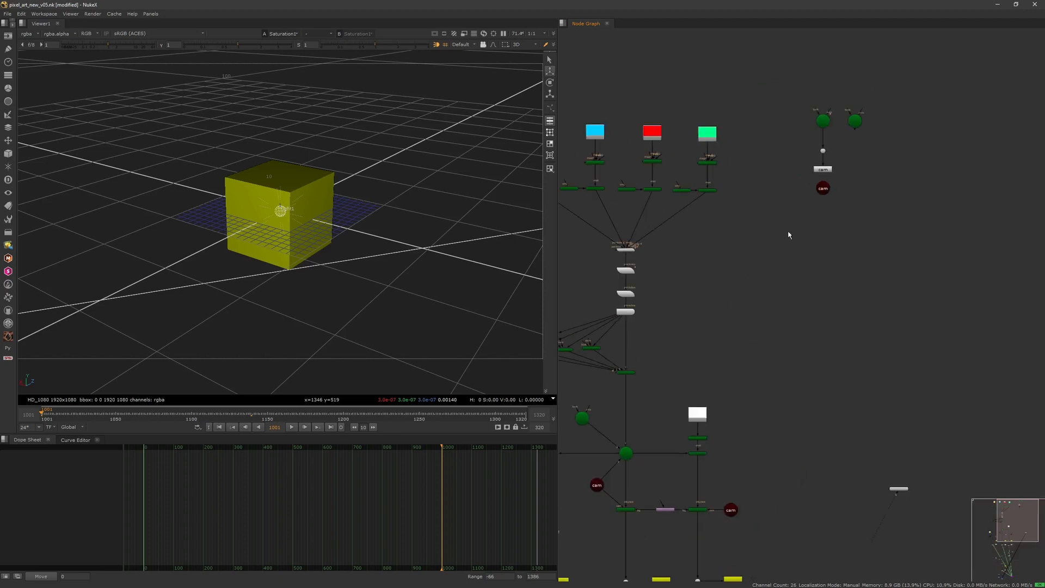
middle_click_drag(822, 171, 766, 258)
scroll(844, 185, "down", 3)
scroll(790, 223, "up", 6)
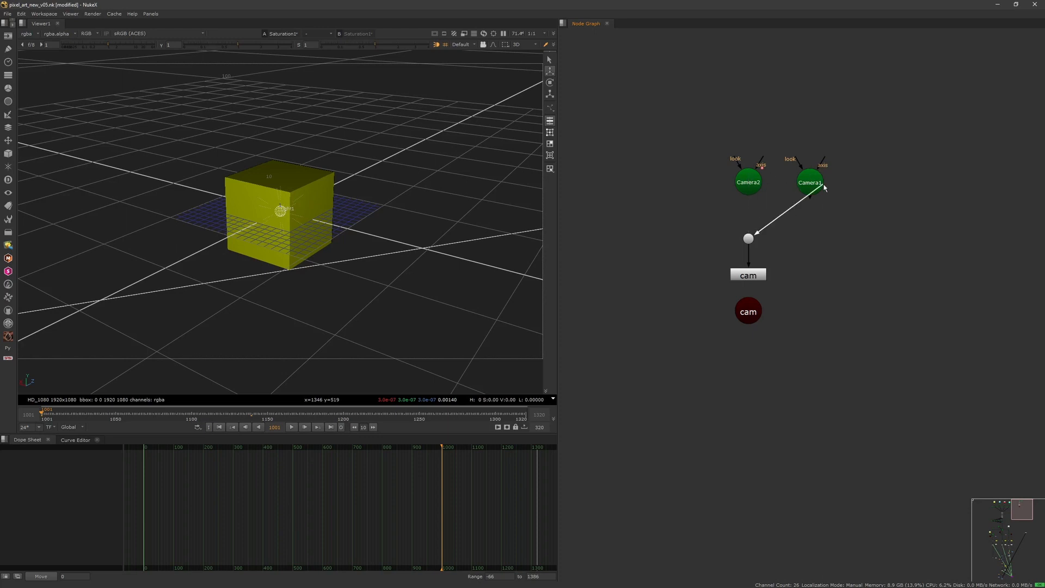
Delete the Camera1 node.
scroll(816, 236, "down", 4)
left_click(837, 197)
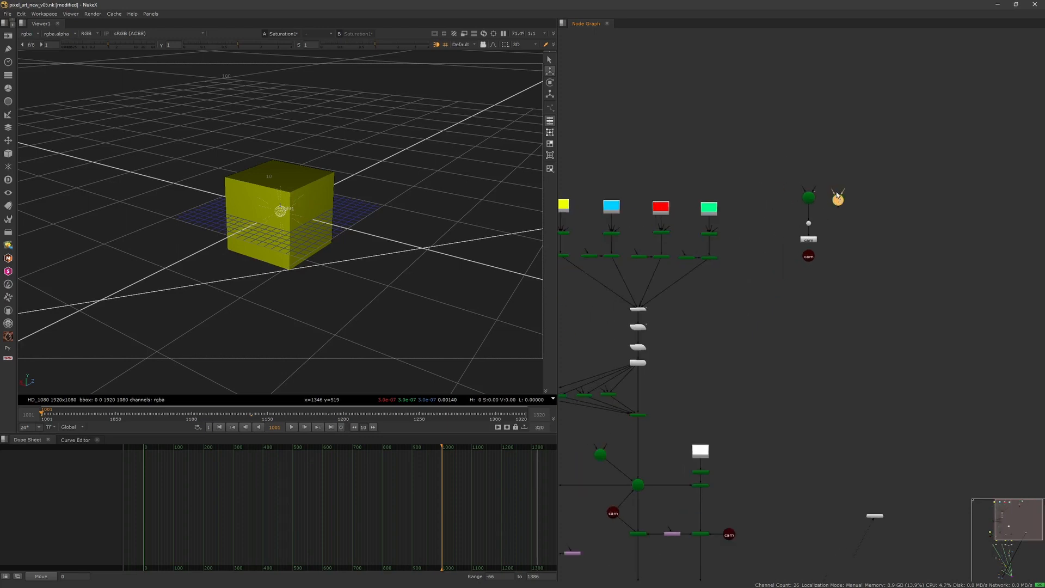
key("Delete")
View ParticleEmitter1 in the 3D viewer and open its properties to examine the emitter settings.
middle_click_drag(762, 252, 874, 231)
scroll(768, 268, "up", 2)
middle_click_drag(748, 295, 760, 276)
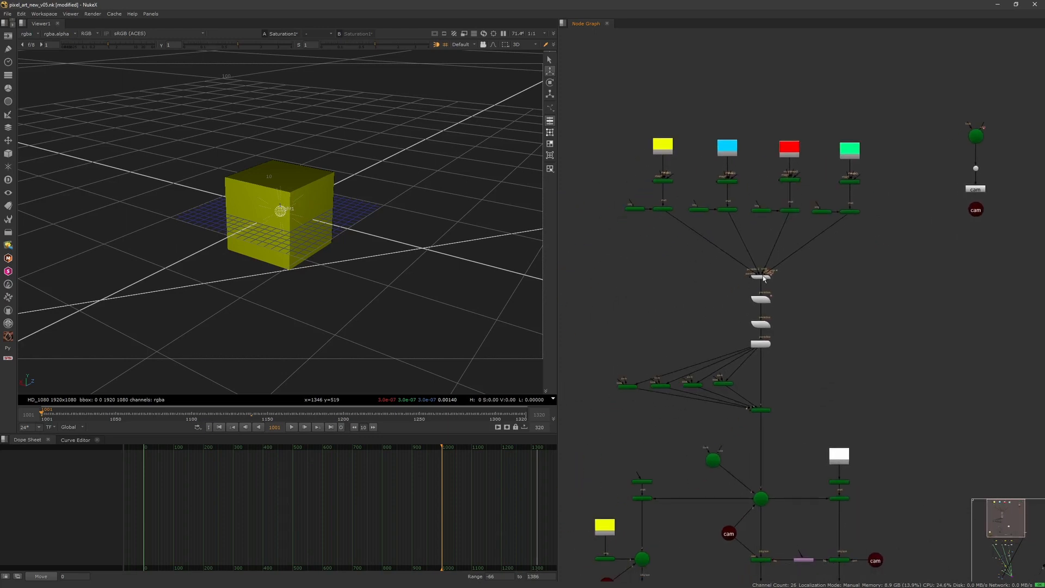
scroll(760, 276, "up", 4)
left_click(763, 276)
key("1")
double_click(763, 276)
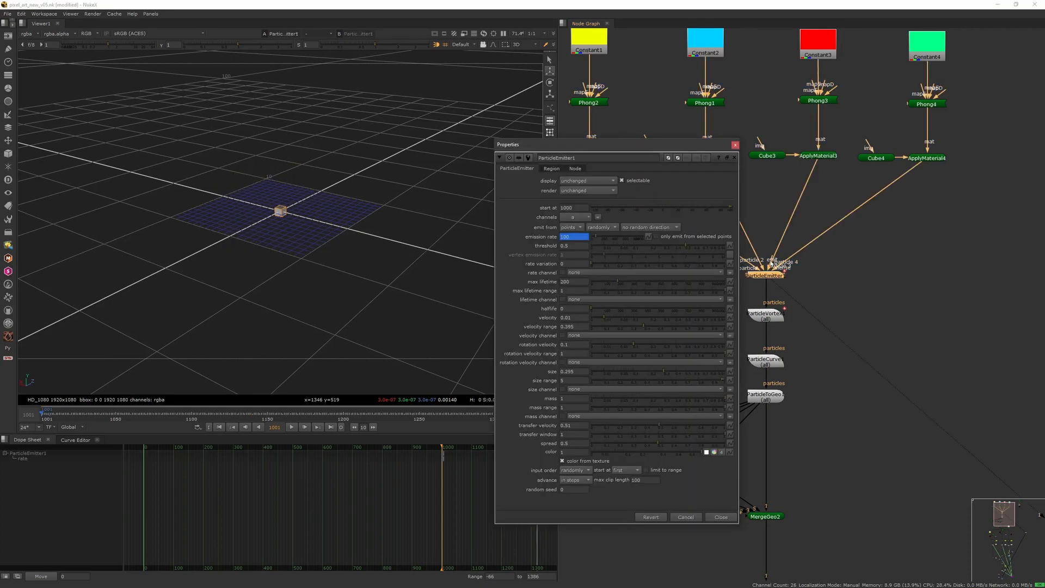
scroll(377, 292, "up", 8)
scroll(376, 290, "down", 7)
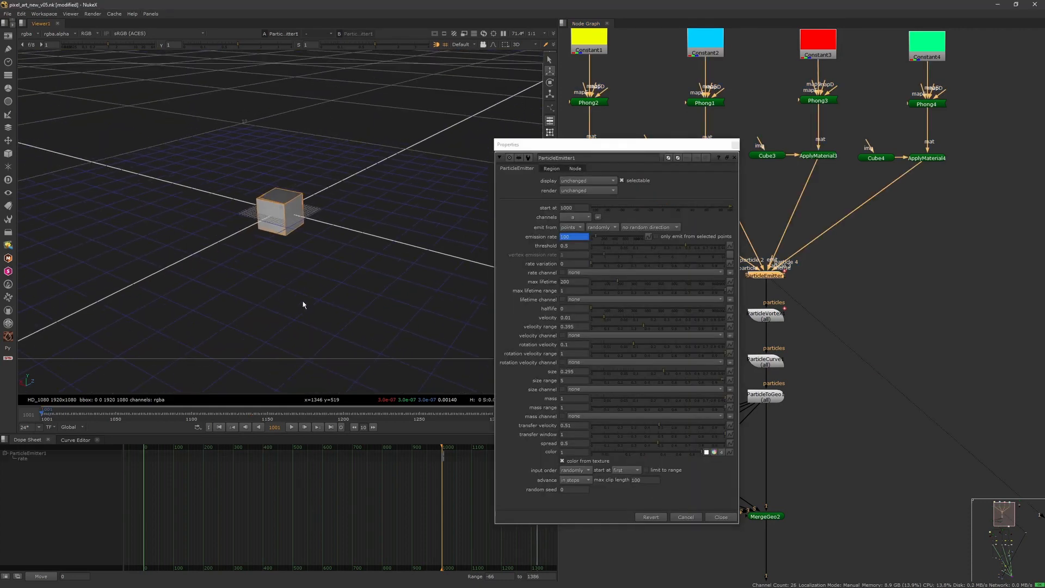
Close the emitter's properties and view the Cube2, Cube1, ApplyMaterial1 and ApplyMaterial2 nodes in the 3D viewer.
left_click_drag(303, 302, 426, 264, "ctrl")
left_click(735, 145)
middle_click_drag(752, 178, 775, 182)
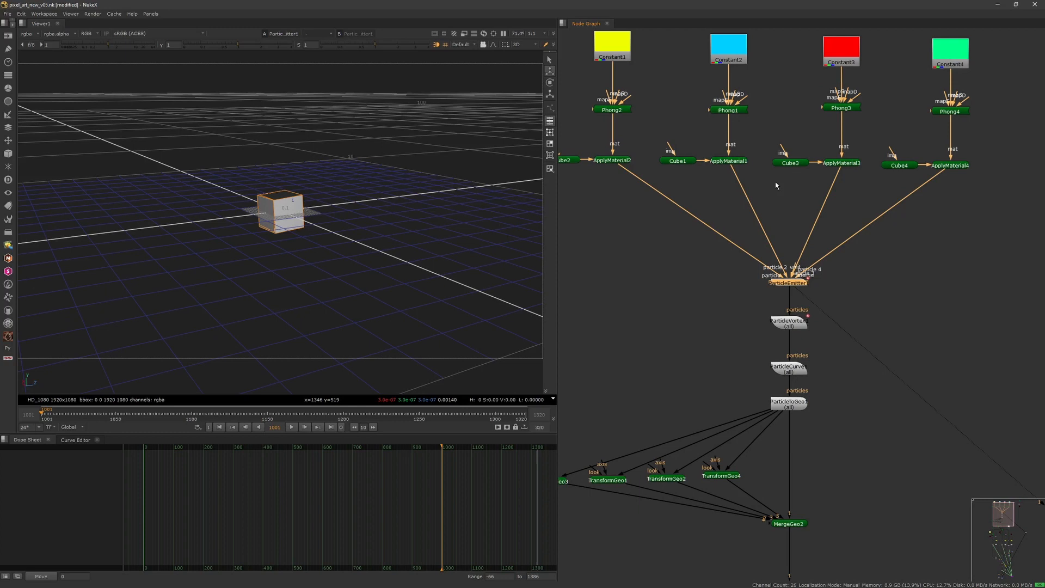
middle_click_drag(619, 160, 671, 167)
left_click(613, 166)
key("1")
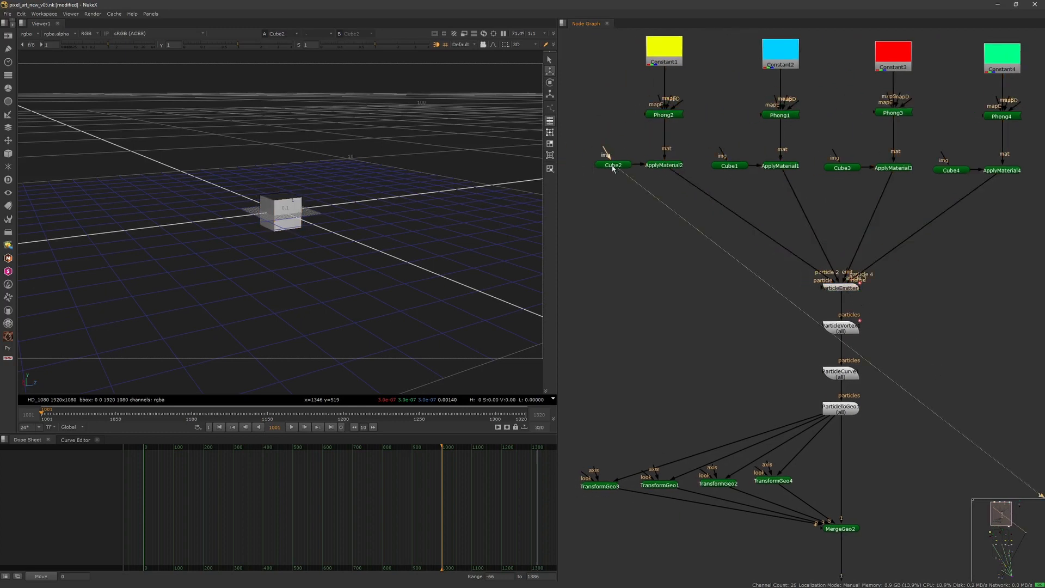
left_click(731, 168)
key("1")
left_click(781, 166)
key("1")
left_click(684, 166)
key("1")
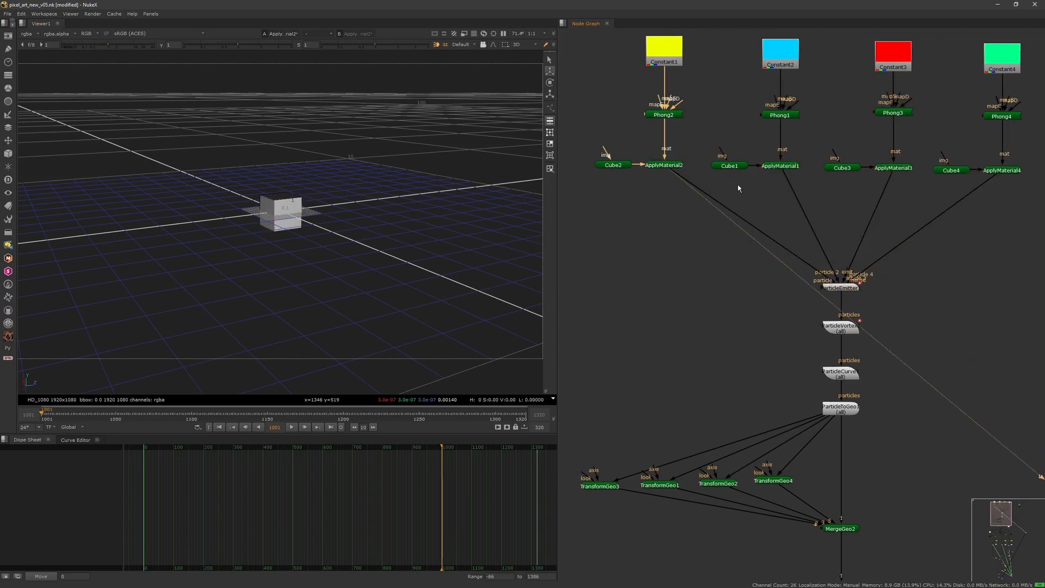
View the ApplyMaterial3, Phong3, Cube4 and ApplyMaterial4 outputs to examine the remaining cube and material branches.
left_click(795, 168)
key("1")
left_click(904, 168)
key("1")
middle_click_drag(930, 134, 817, 158)
left_click(790, 137)
key("1")
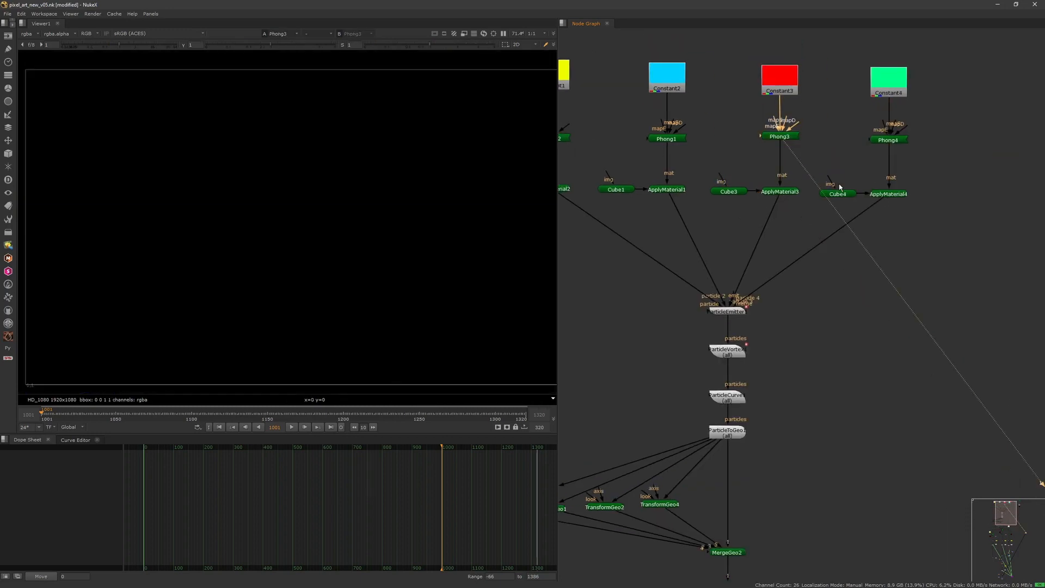
left_click(839, 193)
key("1")
left_click(886, 194)
key("1")
left_click(780, 191)
key("1")
Examine how the four cube material branches connect to the particle inputs of ParticleEmitter1.
middle_click_drag(707, 309, 776, 252)
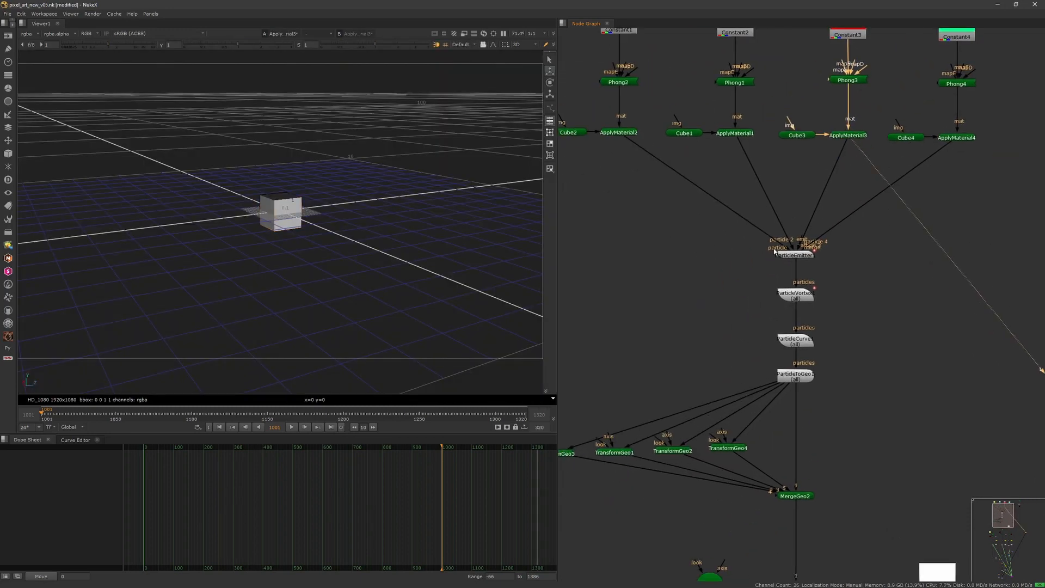
left_click(788, 257)
scroll(779, 252, "up", 2)
left_click(737, 268)
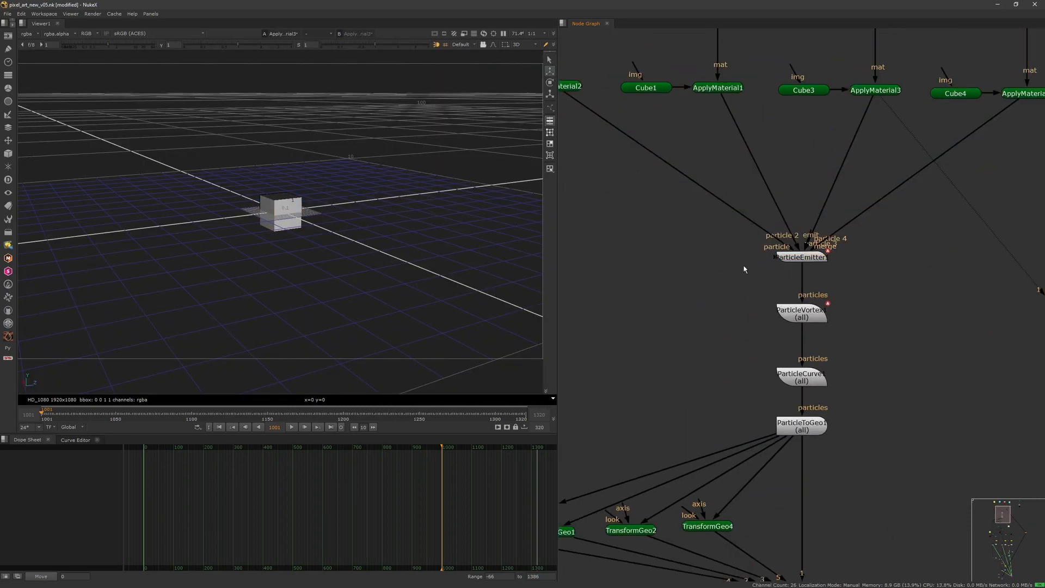
scroll(770, 253, "down", 3)
middle_click_drag(695, 248, 758, 252)
scroll(761, 248, "up", 2)
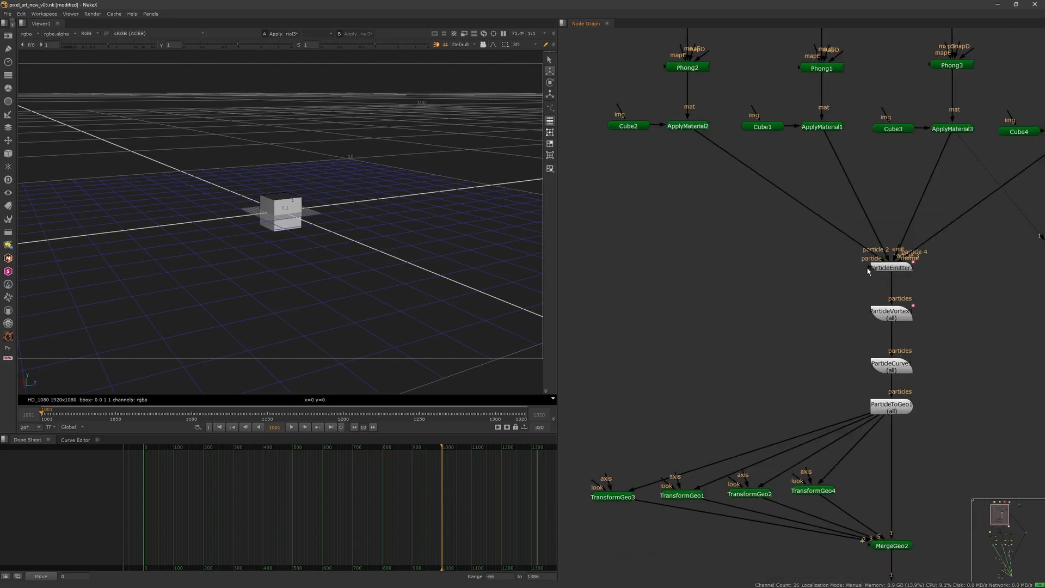
left_click_drag(788, 282, 637, 273)
middle_click_drag(773, 289, 661, 278)
View ParticleEmitter1, play and scrub through its particle animation, and return to the first frame.
left_click(784, 253)
key("1")
left_click(720, 219)
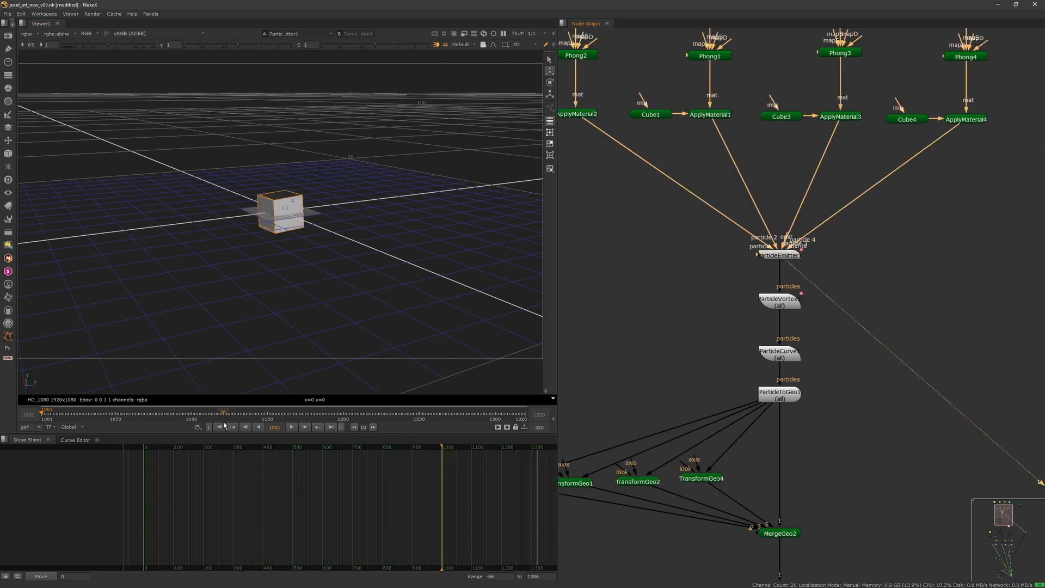
left_click(291, 427)
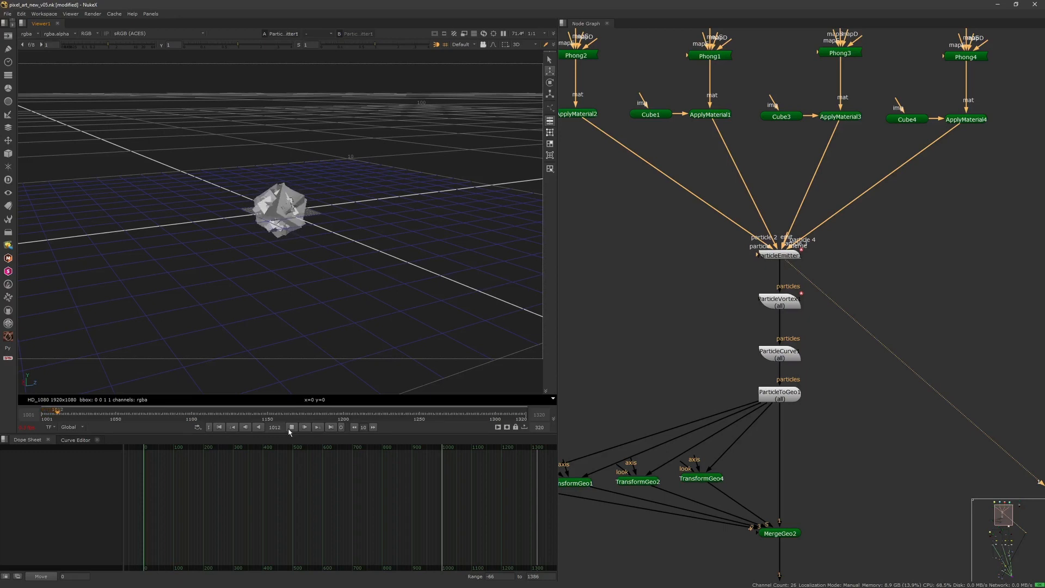
left_click(292, 427)
left_click_drag(112, 411, 342, 412)
left_click(220, 427)
Open ParticleEmitter1's properties and examine its emission rate keyframes in the Dope Sheet between frames 1001 and 1006.
double_click(786, 259)
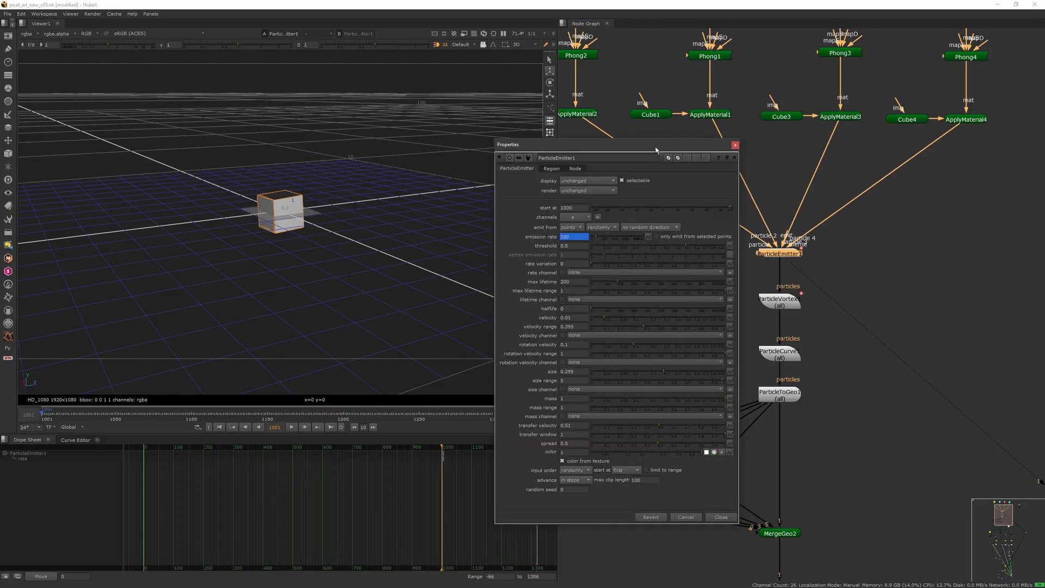
left_click_drag(657, 150, 762, 127)
left_click(347, 483)
key("f")
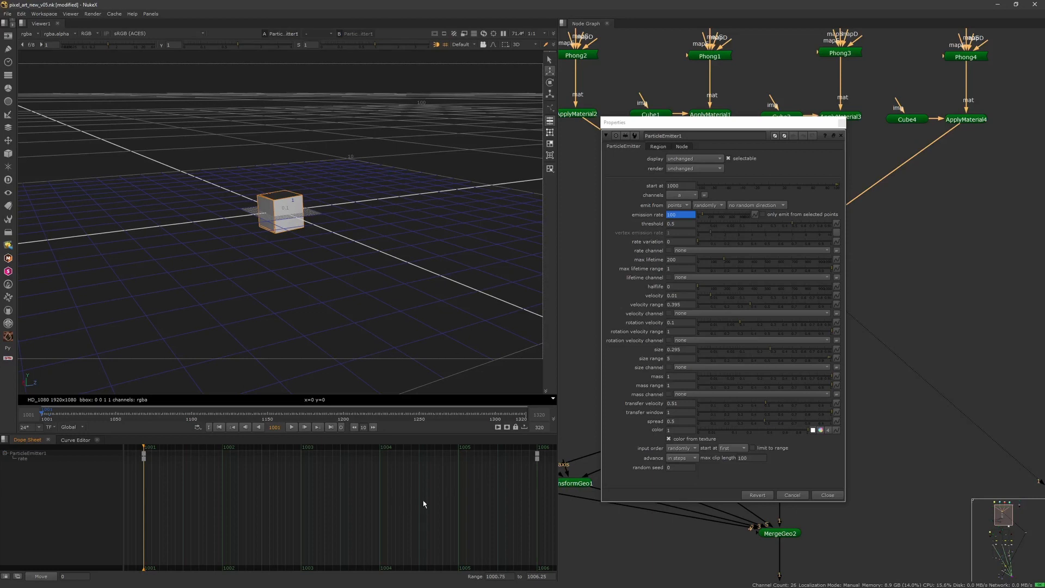
scroll(424, 504, "down", 4)
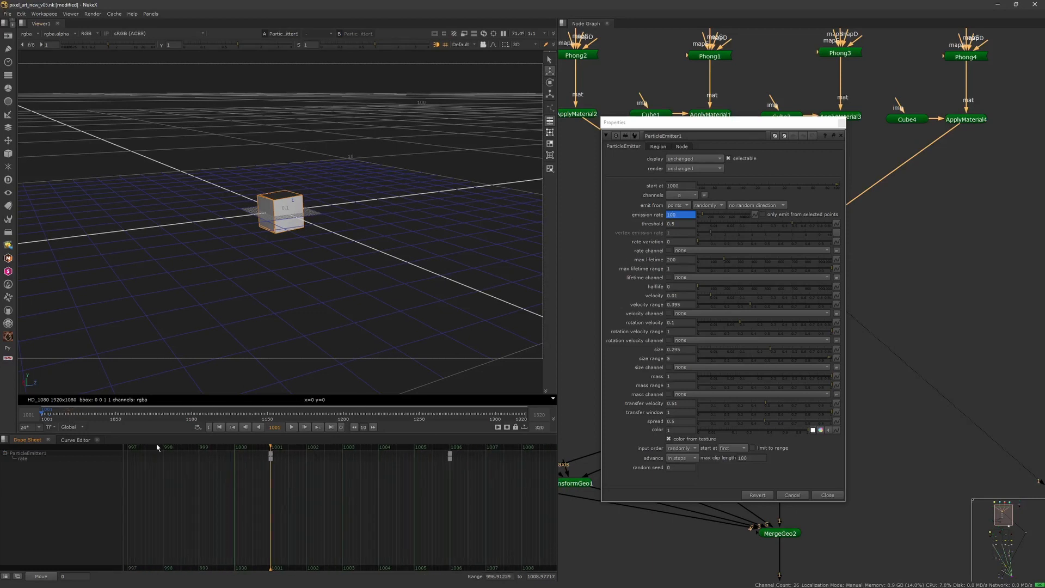
left_click_drag(271, 446, 441, 444)
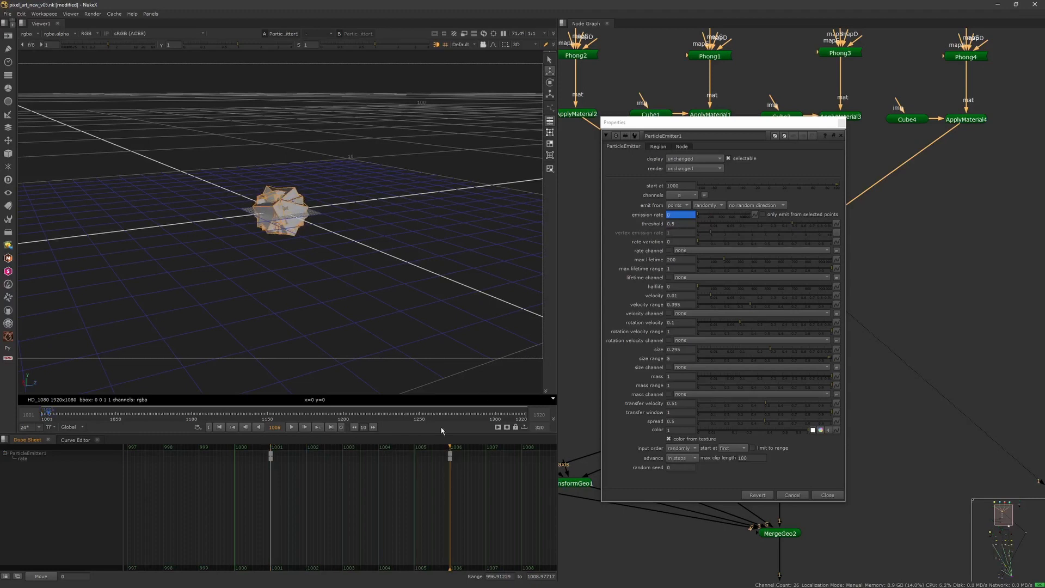
left_click_drag(451, 446, 283, 441)
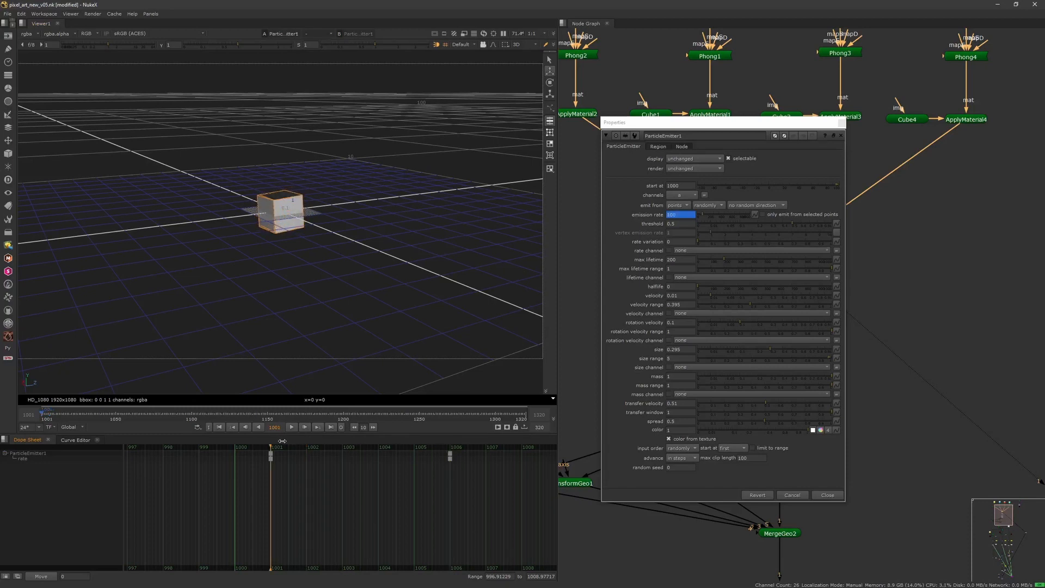
Inspect the emitted cubes up close from frame 1001 to 1006 and select the rate keyframe at 1006.
scroll(283, 244, "up", 10)
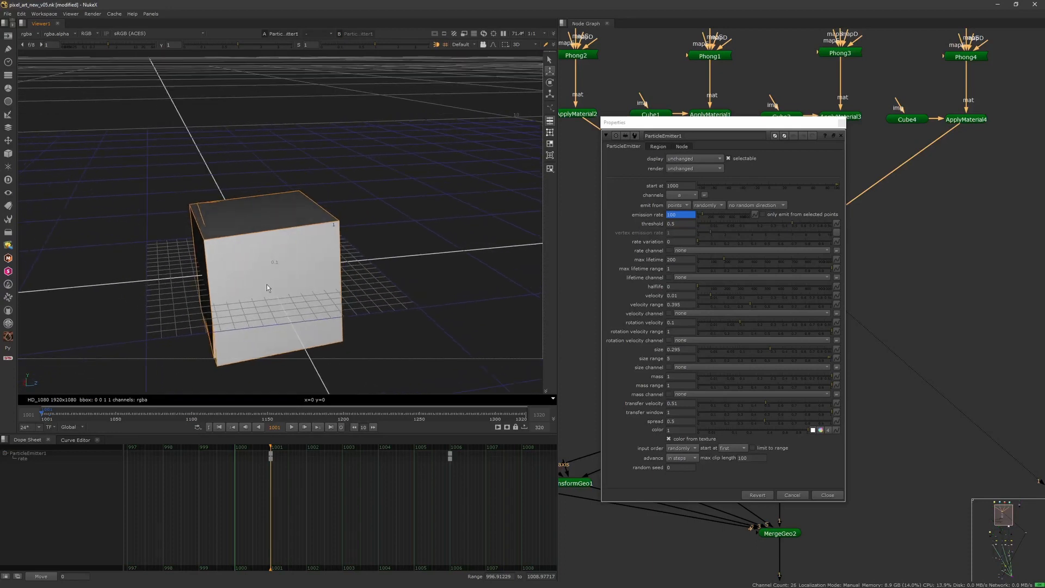
left_click_drag(267, 284, 311, 200, "ctrl")
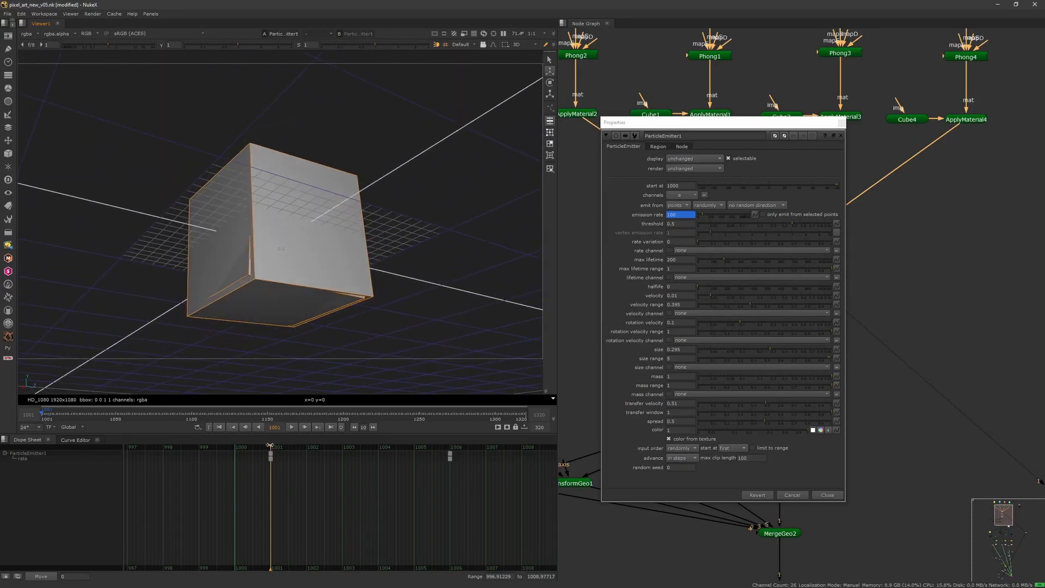
left_click_drag(270, 446, 445, 447)
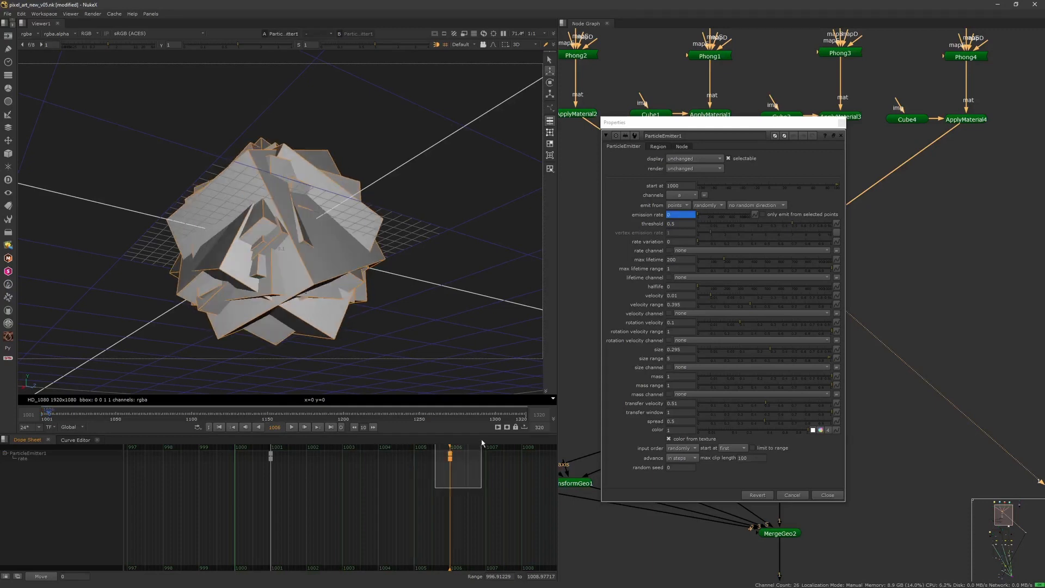
left_click_drag(482, 442, 490, 433)
Examine the max lifetime and max lifetime range, scrub the particles to frame 1212, and return to the first frame.
double_click(675, 259)
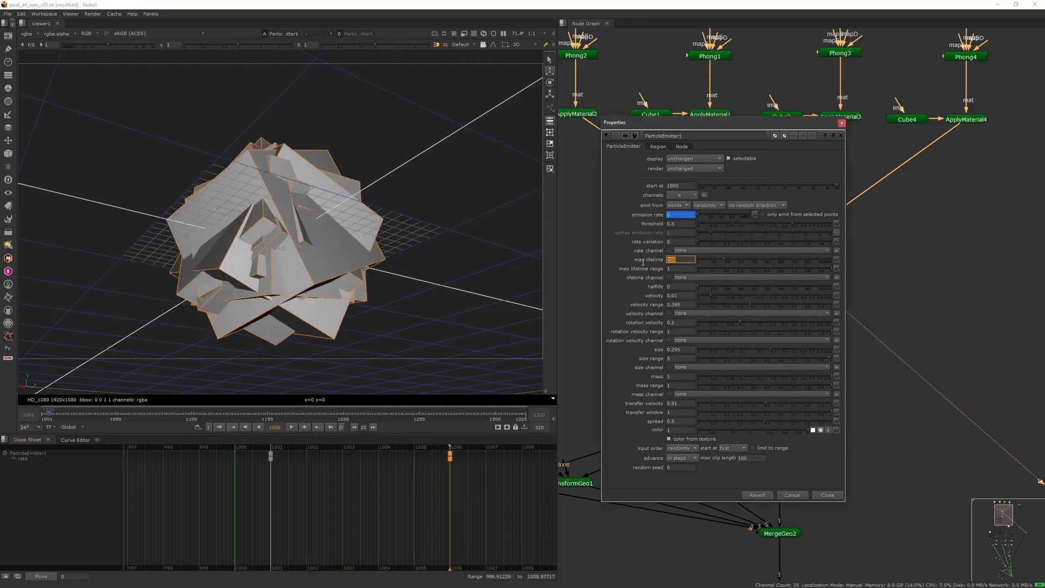
left_click_drag(675, 260, 648, 257)
double_click(675, 269)
left_click_drag(453, 302, 342, 354, "ctrl")
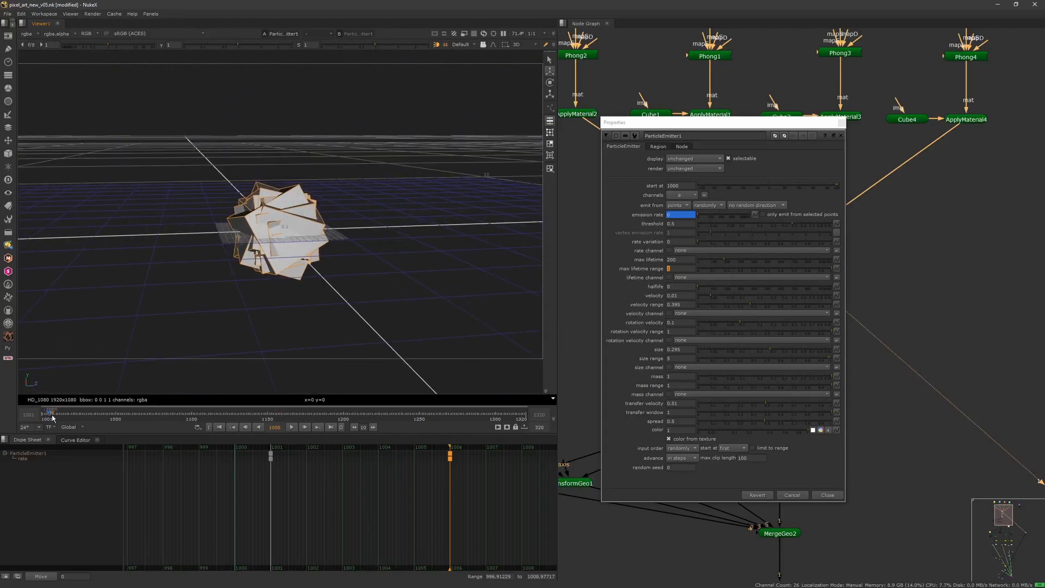
left_click_drag(53, 418, 361, 415)
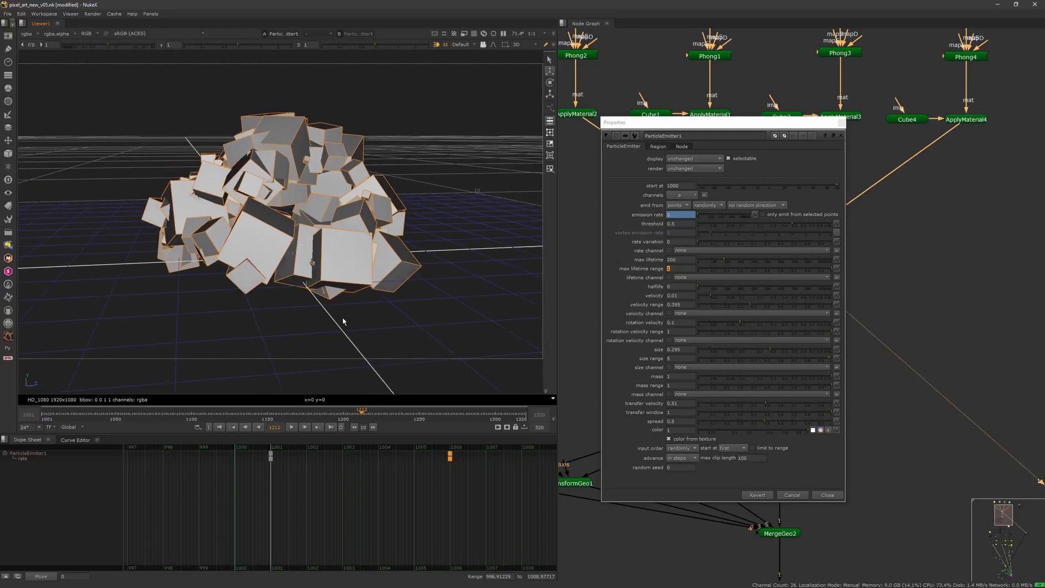
left_click_drag(343, 322, 256, 333, "ctrl")
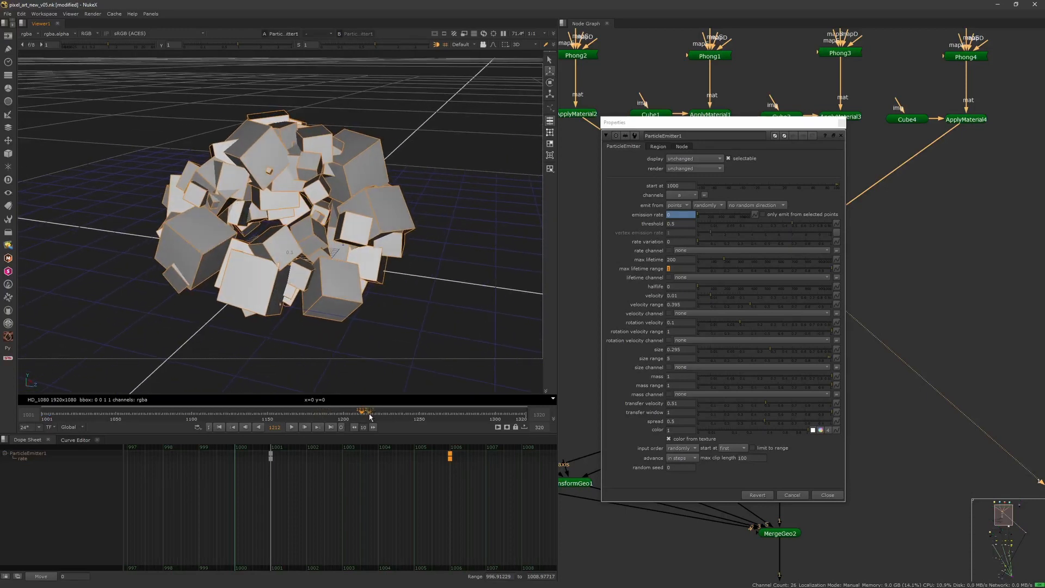
left_click_drag(370, 417, 226, 402)
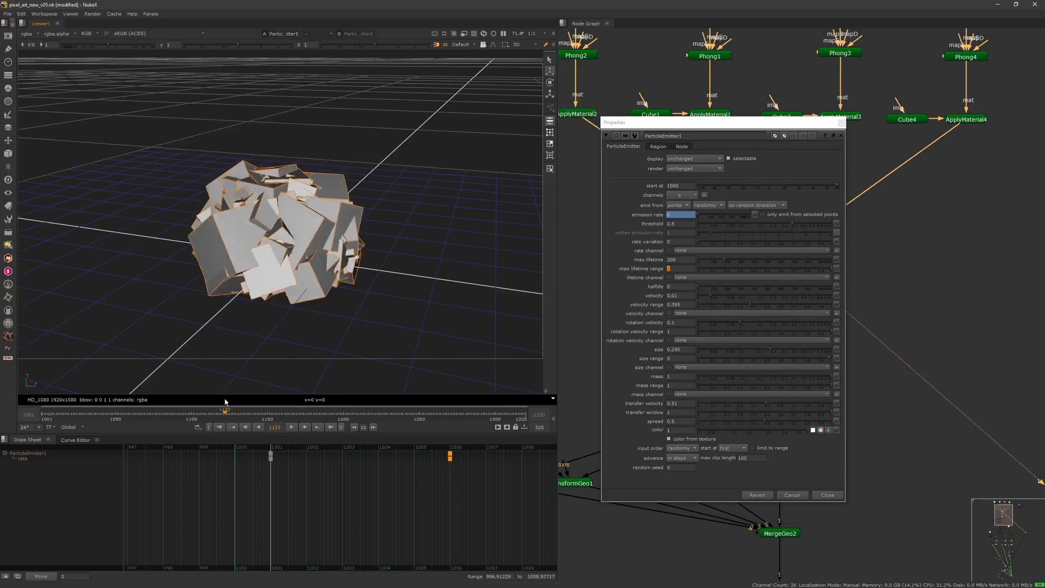
left_click(219, 428)
left_click_drag(245, 315, 234, 327, "ctrl")
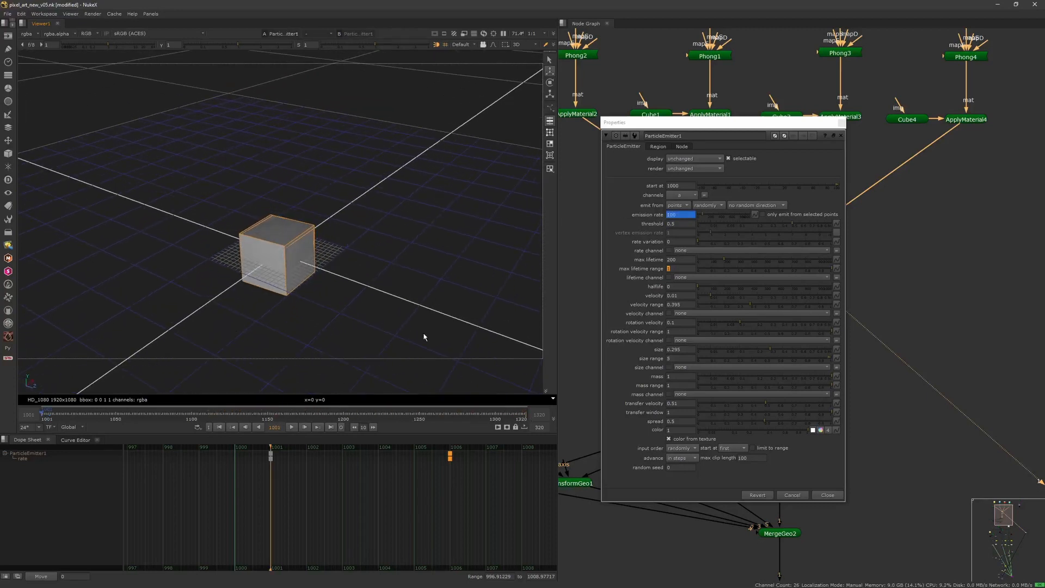
Examine the emitter's velocity and velocity range, closing and reopening the ParticleEmitter1 properties.
left_click(681, 297)
key("Tab")
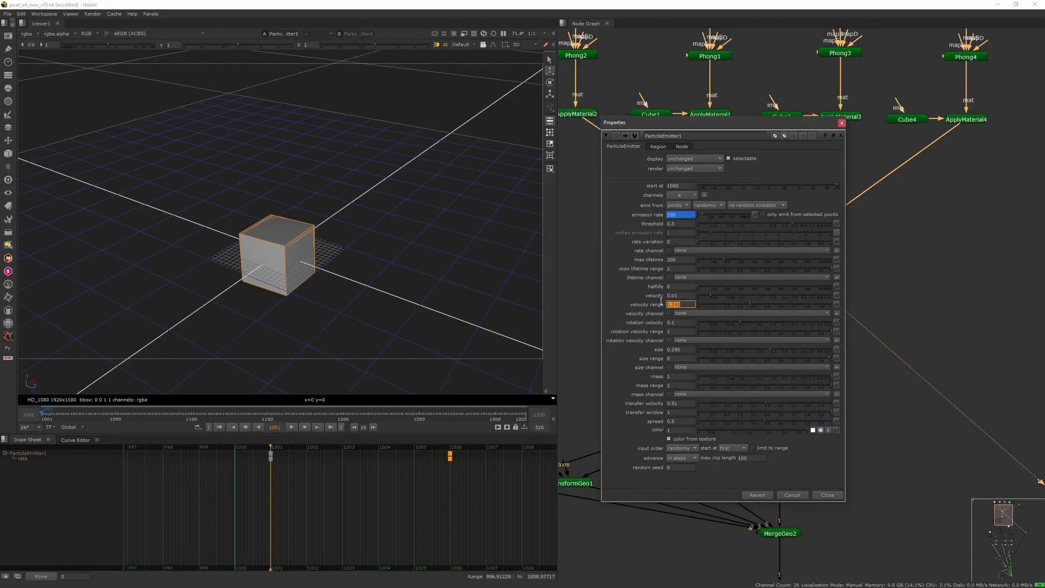
left_click(843, 123)
left_click(789, 264)
left_click(786, 252)
double_click(789, 254)
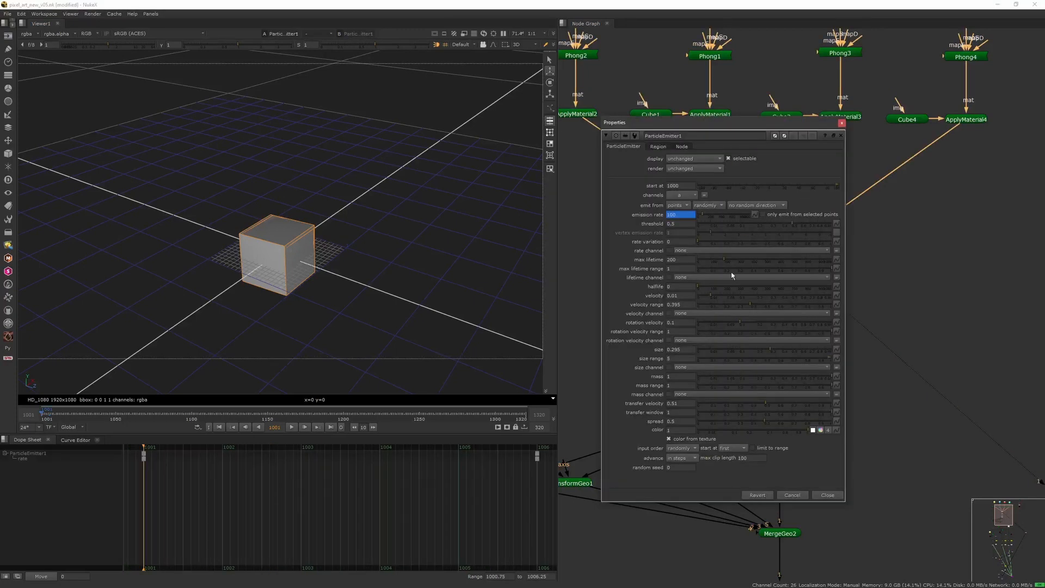
left_click(681, 295)
Examine the rotation velocity and rotation velocity range while scrubbing the timeline to see the cubes rotate.
left_click(680, 322)
key("Tab")
left_click_drag(84, 420, 189, 415)
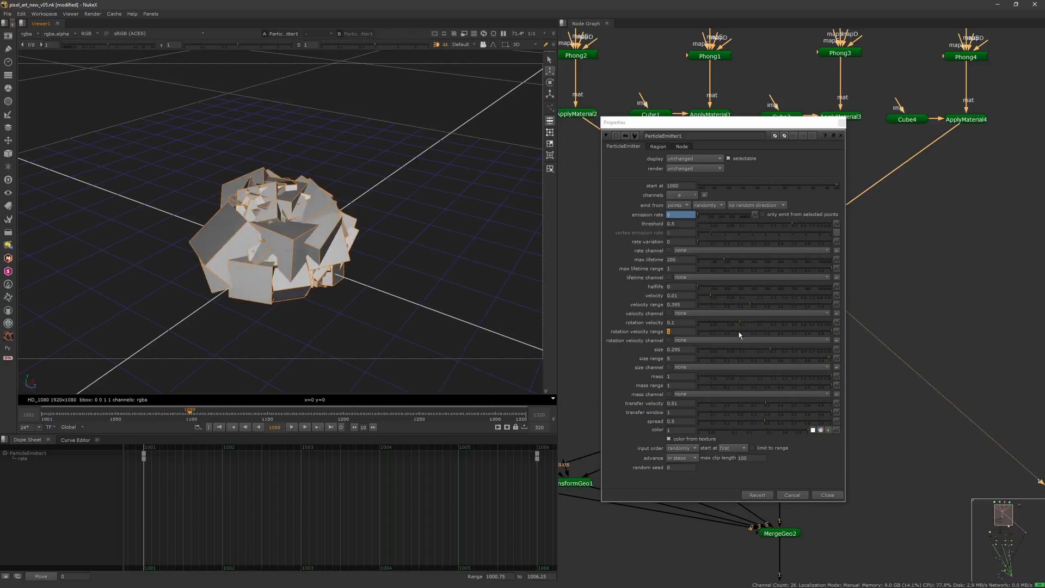
Try a rotation velocity of 0, preview the particles, undo the change and scrub the animation again.
type("0")
left_click_drag(816, 329, 882, 324)
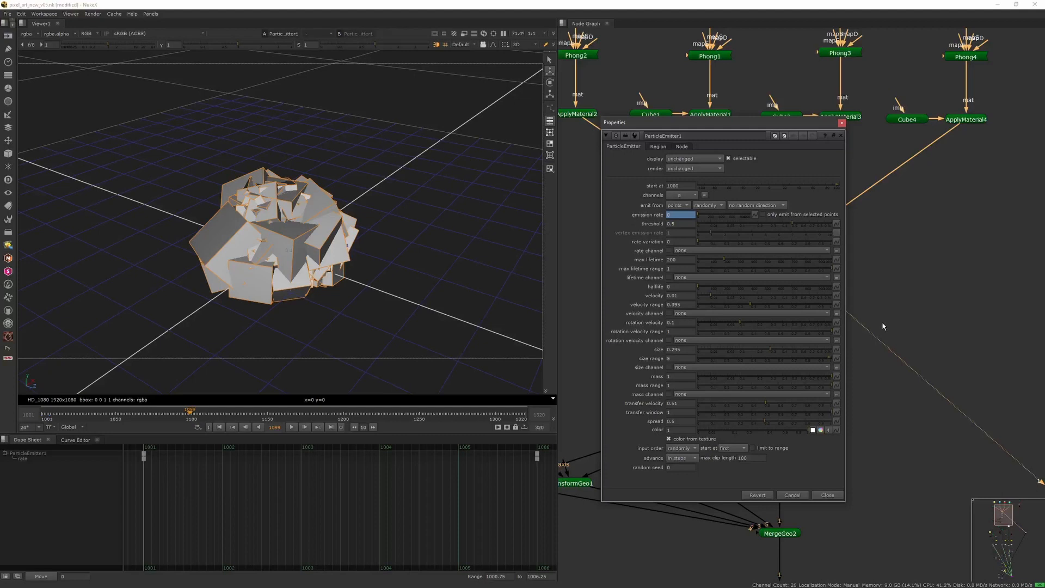
left_click_drag(774, 323, 585, 332)
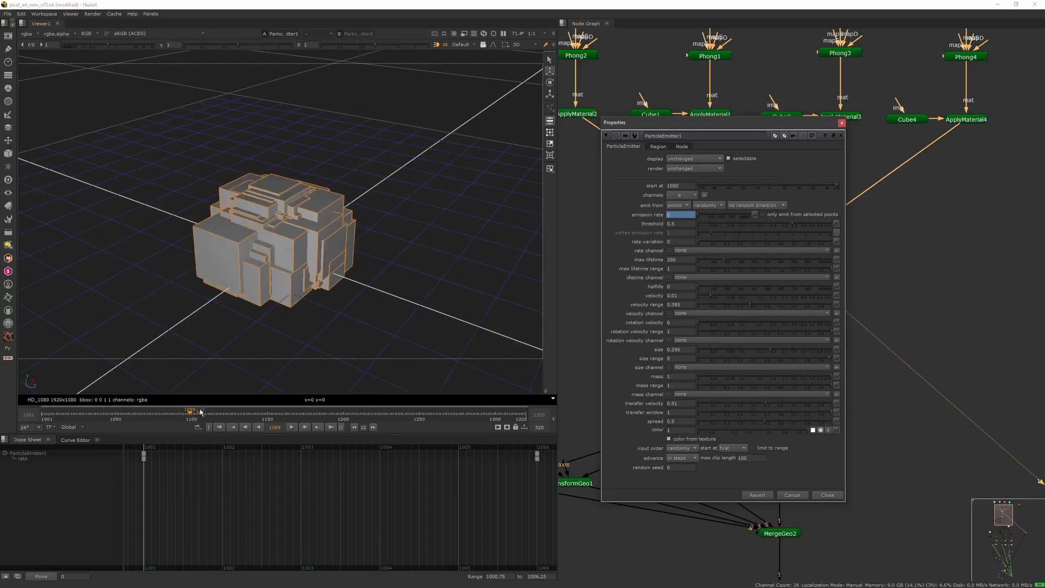
left_click_drag(200, 412, 252, 419)
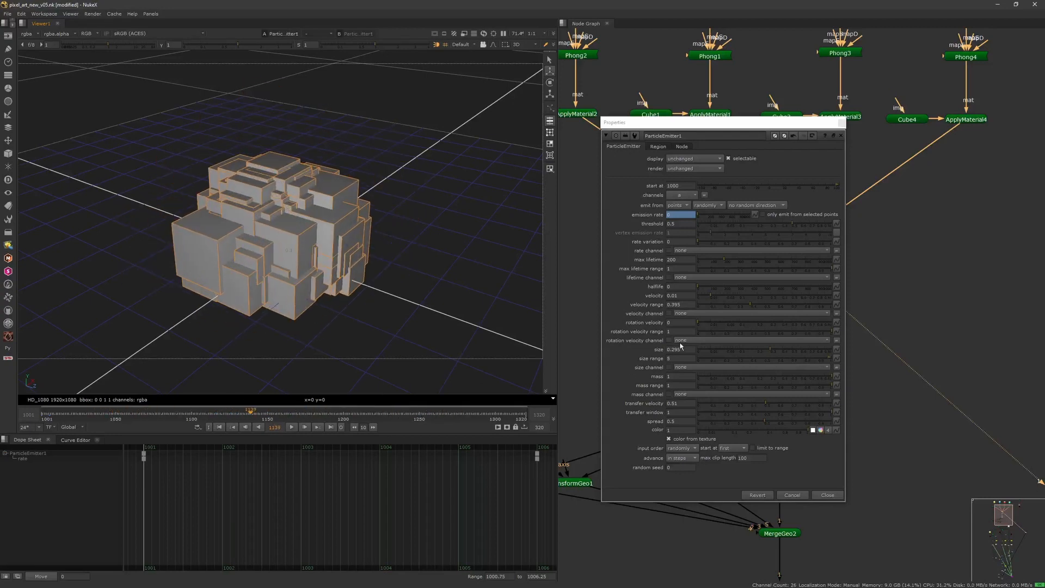
key("ctrl+z")
left_click_drag(91, 421, 208, 415)
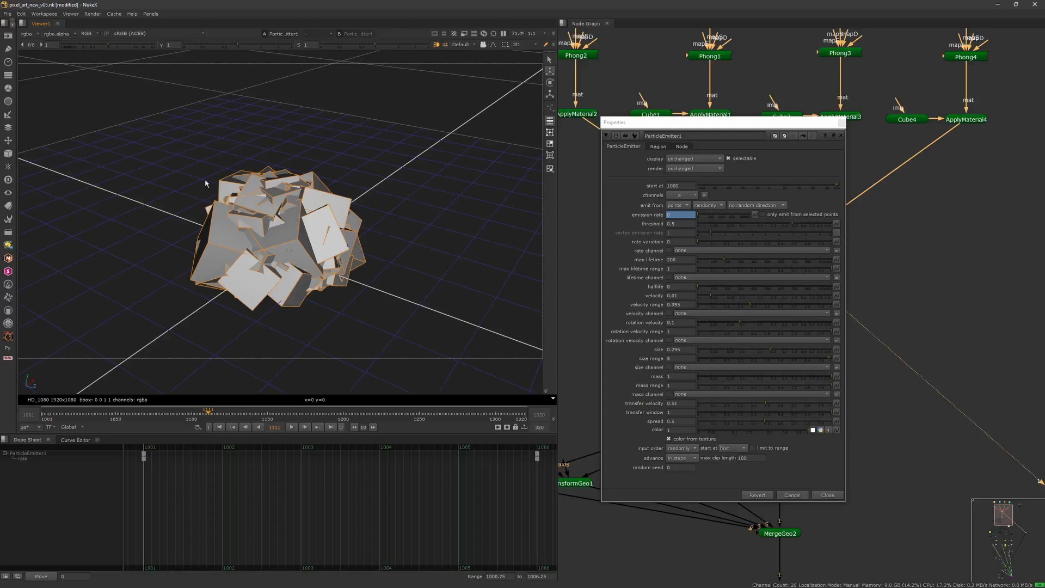
Examine the emitter's size and size range, comparing cube sizes along the timeline, and return to the first frame.
left_click(684, 352)
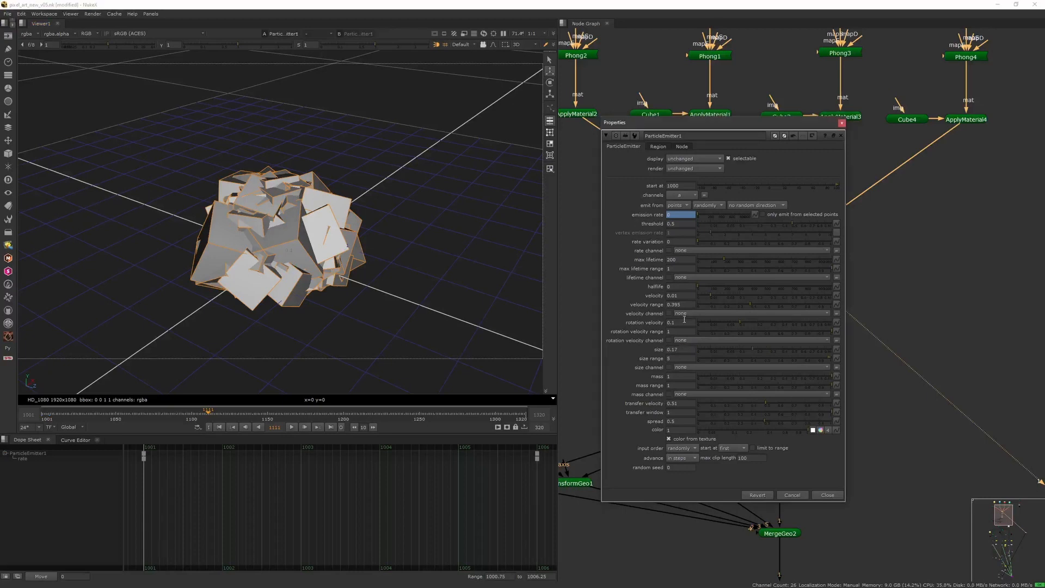
left_click_drag(682, 351, 671, 351)
left_click(672, 359)
left_click_drag(185, 421, 259, 418)
left_click_drag(342, 412, 375, 412)
scroll(319, 249, "up", 5)
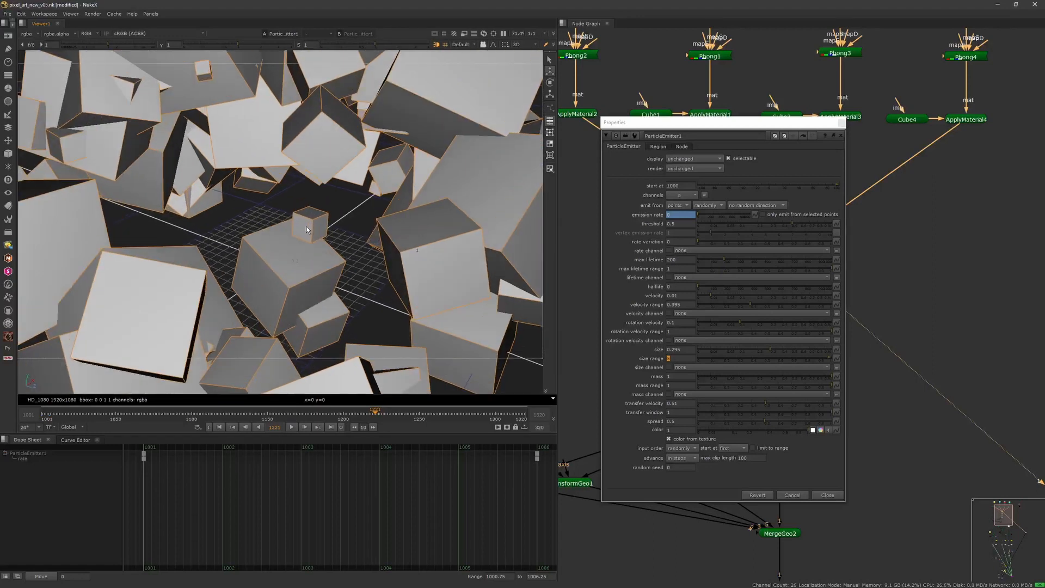
scroll(319, 236, "down", 6)
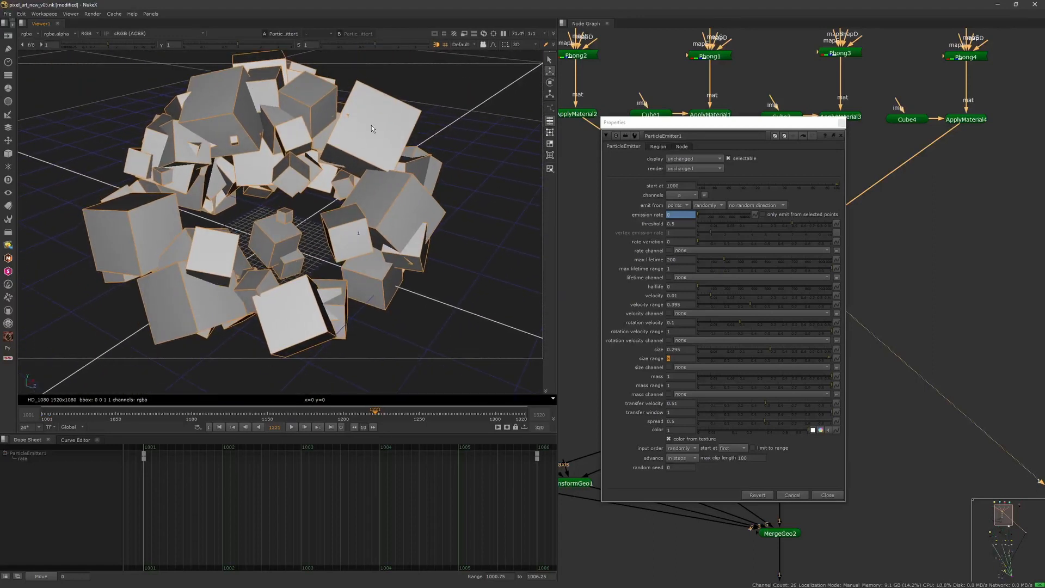
scroll(357, 189, "down", 3)
left_click_drag(375, 412, 207, 412)
left_click(219, 427)
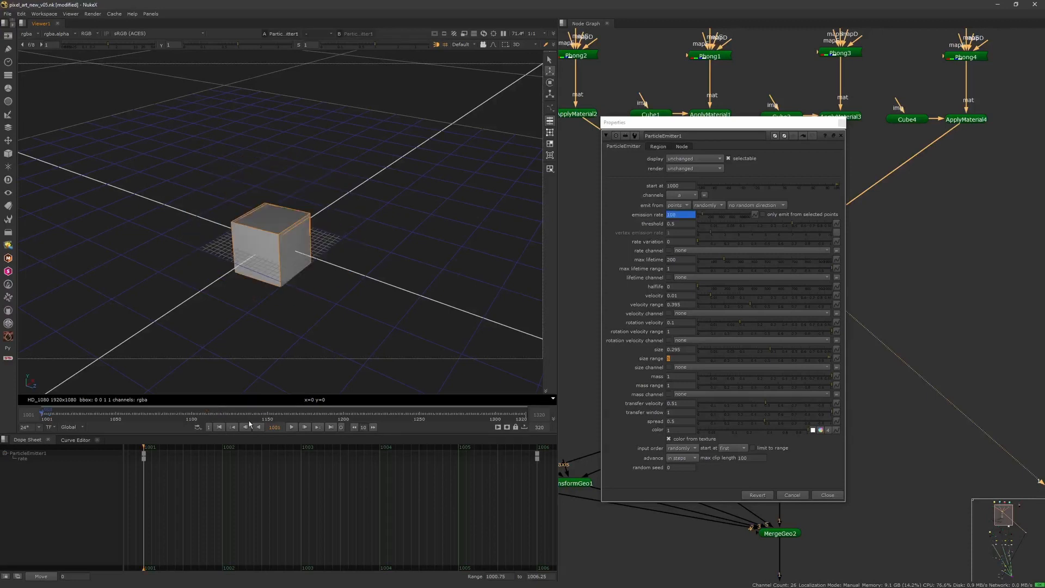
Examine the emitter's mass and mass range settings and its place above the ParticleVortex1 node in the graph.
left_click(677, 376)
key("Tab")
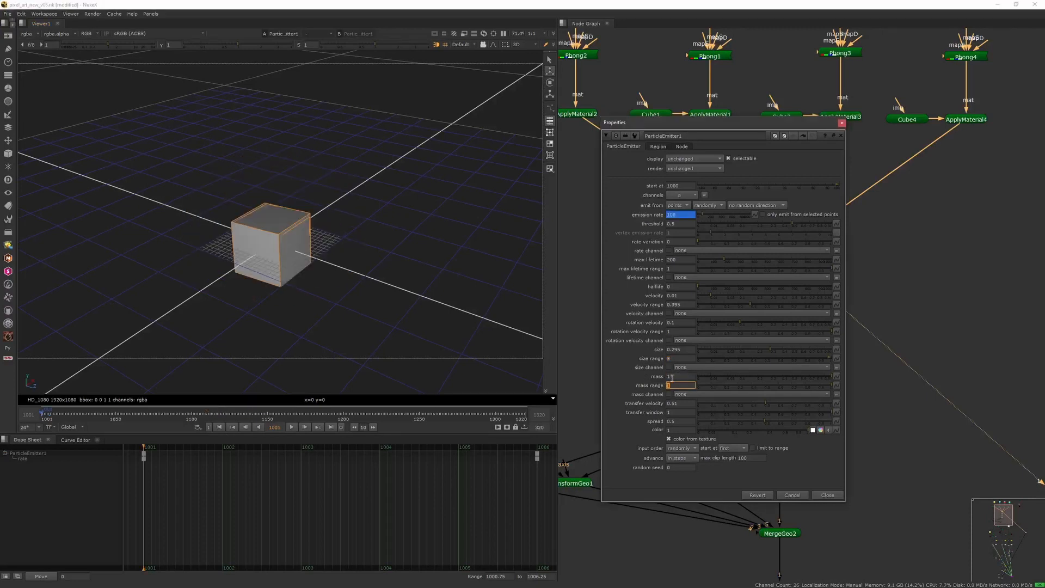
key("shift+Tab")
key("Tab")
left_click(672, 376)
left_click(674, 384)
left_click(672, 377)
left_click(675, 385)
left_click(673, 377)
left_click(674, 386)
left_click_drag(769, 127, 598, 99)
middle_click_drag(767, 273, 787, 236)
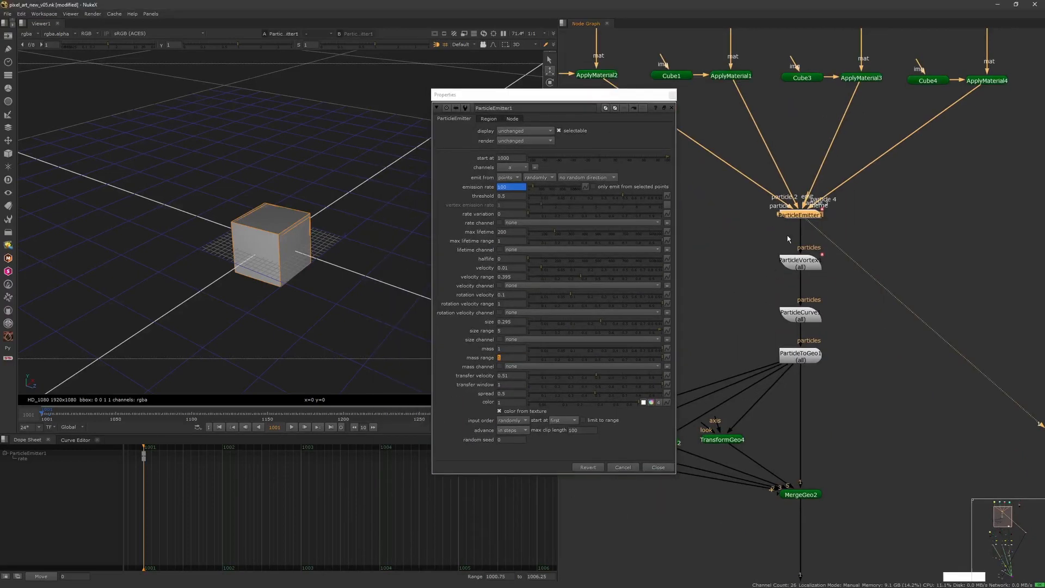
left_click(501, 349)
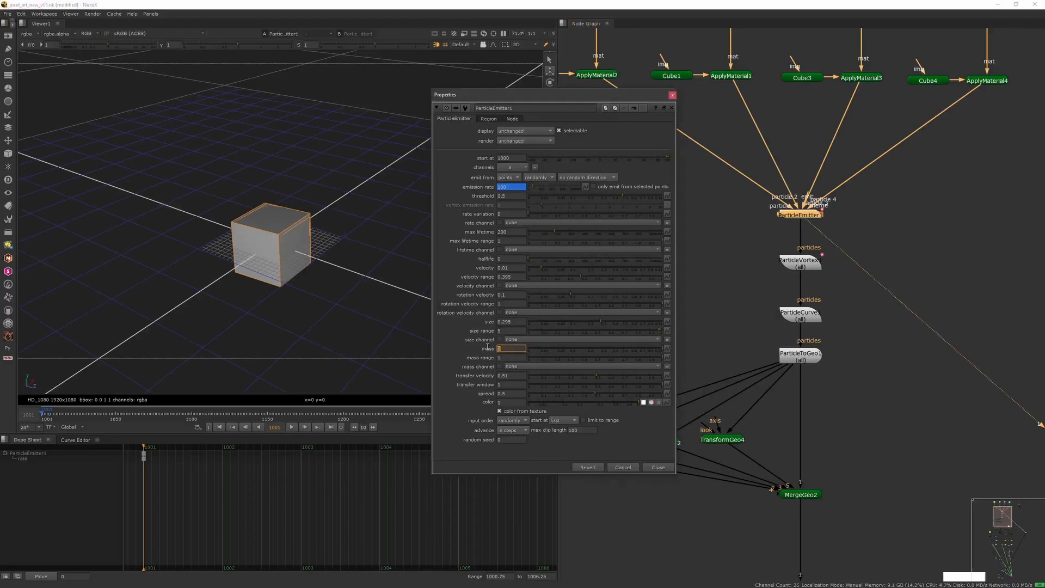
key("Tab")
left_click_drag(614, 101, 701, 102)
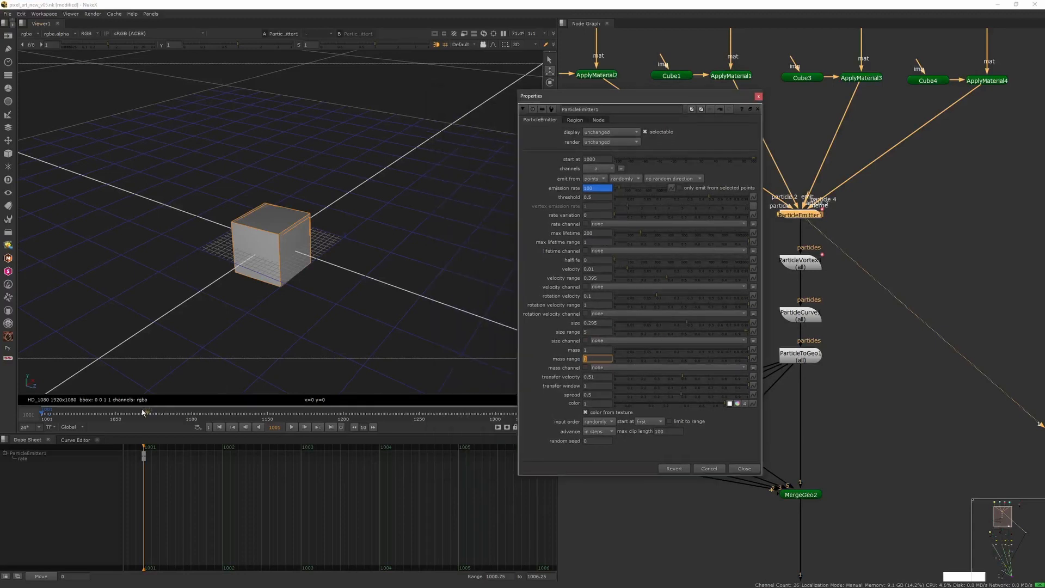
Try an emitter spread of 0, scrub the timeline to preview the particles, and restore the spread to 0.5.
left_click(230, 420)
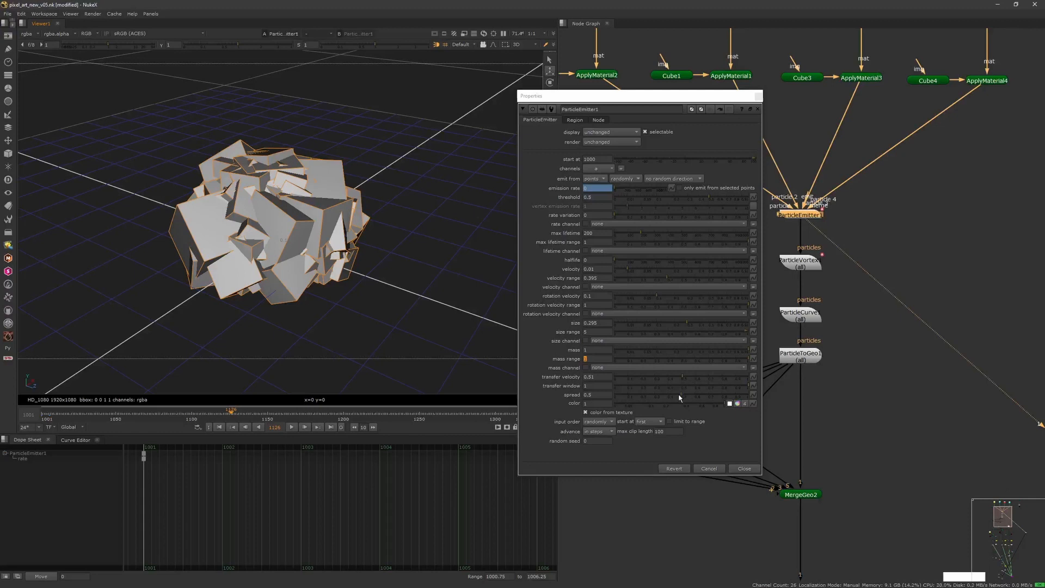
left_click_drag(680, 397, 611, 398)
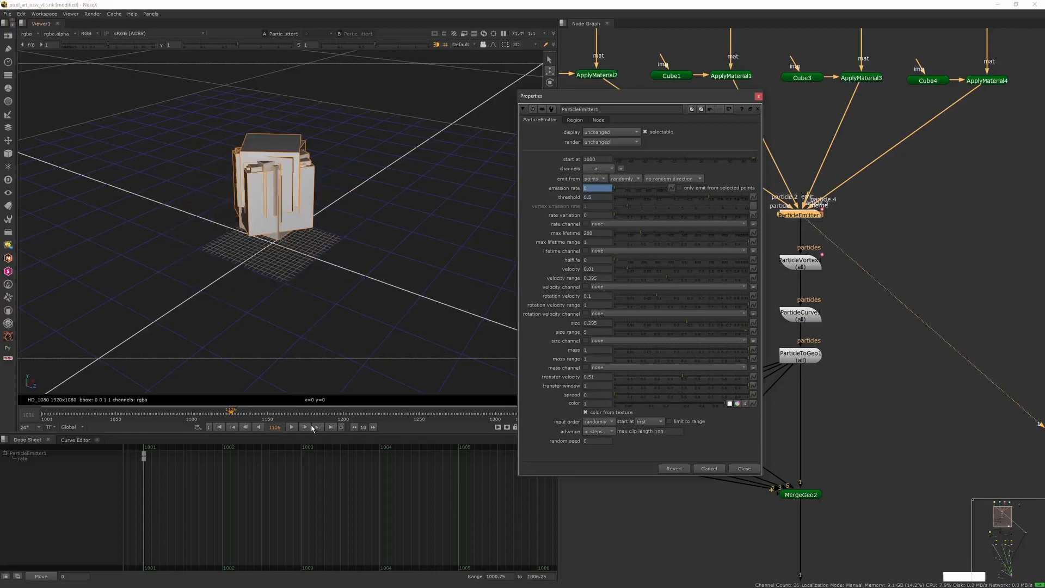
left_click_drag(236, 416, 180, 429)
left_click(815, 222)
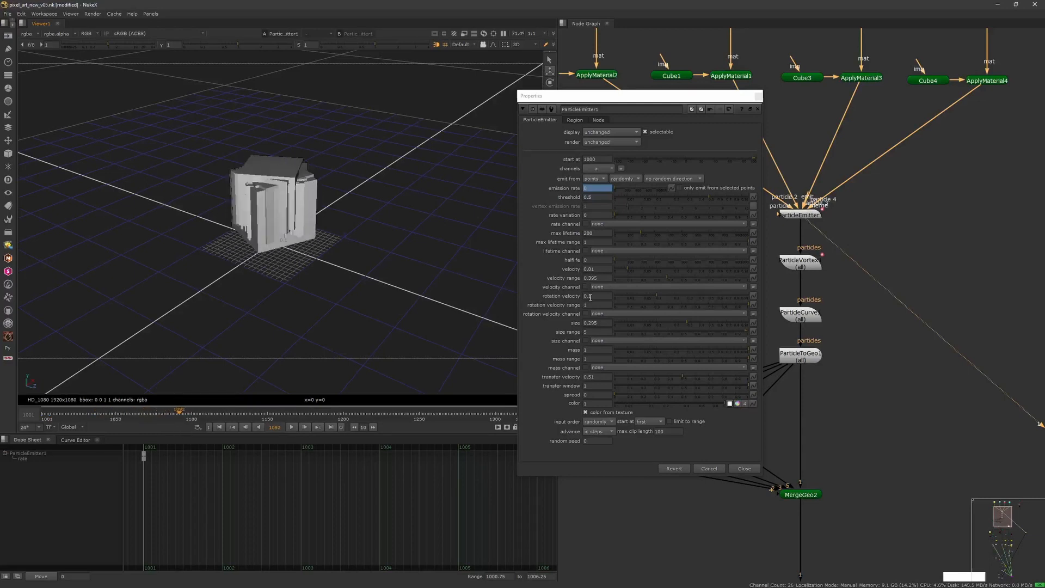
left_click_drag(104, 420, 177, 431)
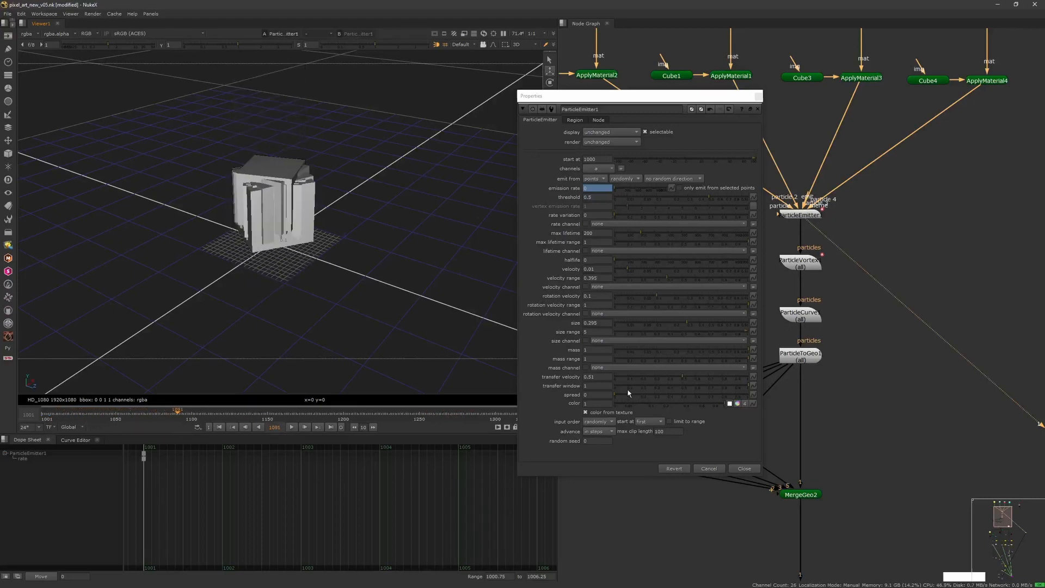
left_click(681, 395)
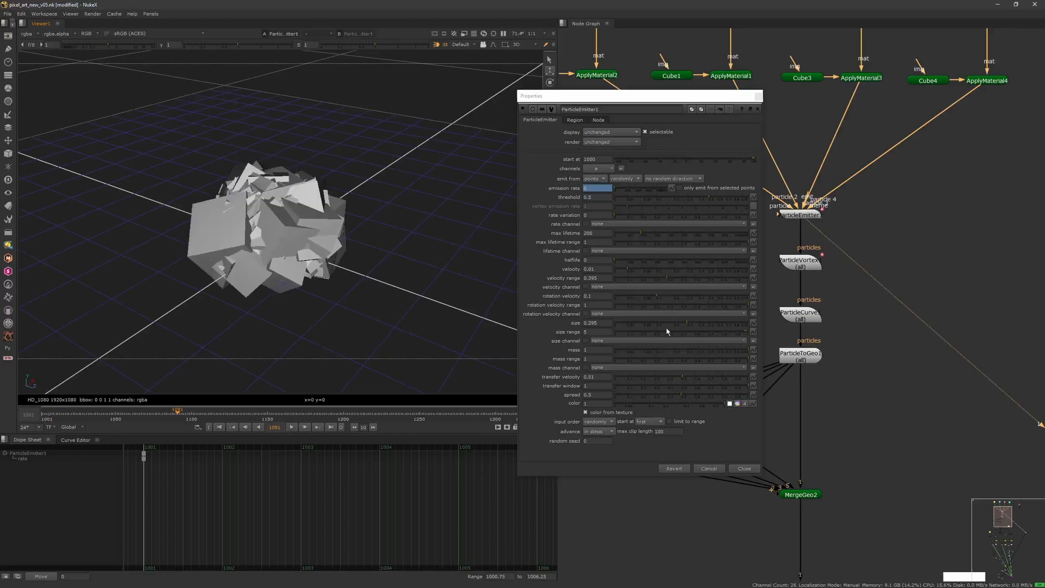
Scrub the animation to examine the spread-out cubes from several angles, and return to the first frame.
left_click_drag(79, 422, 155, 422)
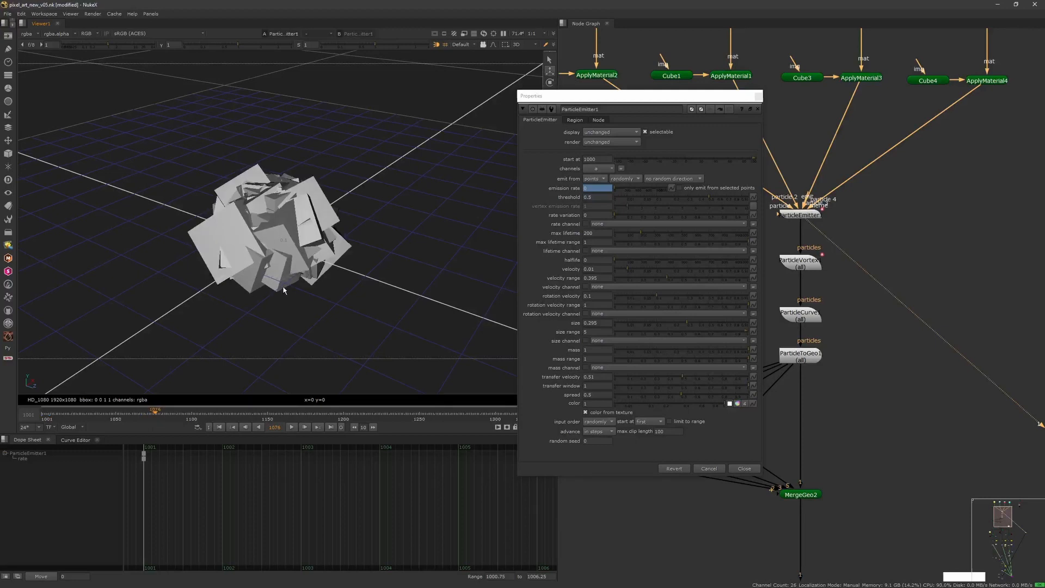
left_click_drag(206, 284, 117, 385, "ctrl")
left_click_drag(167, 416, 331, 414)
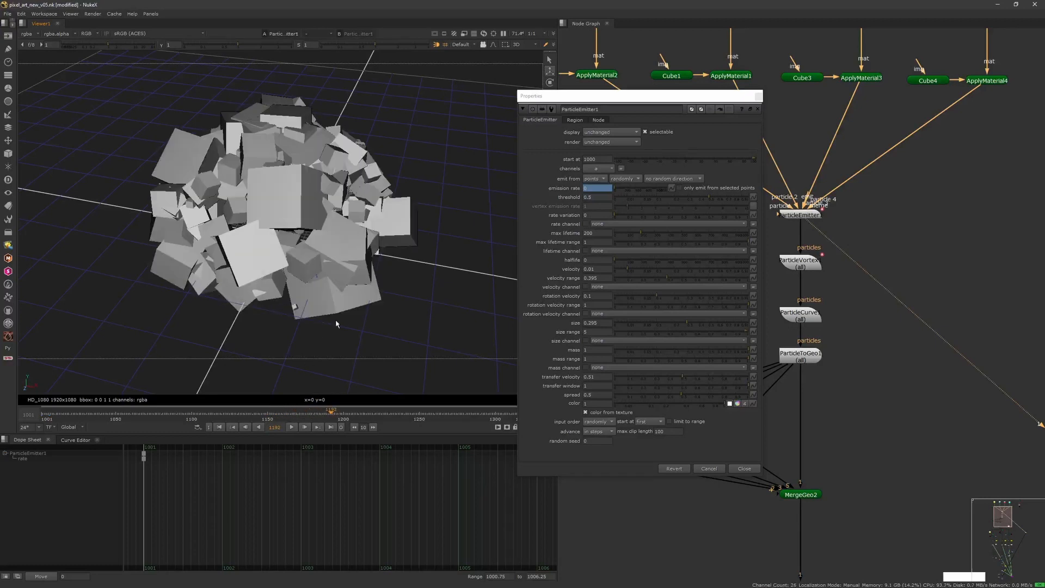
left_click_drag(256, 302, 332, 307, "ctrl")
left_click(186, 412)
left_click_drag(186, 413, 271, 418)
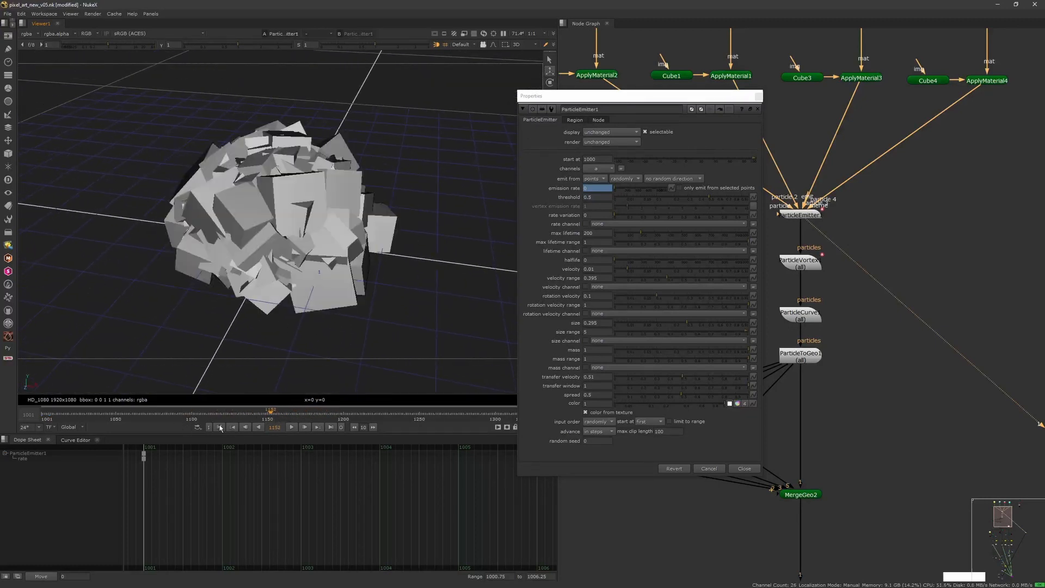
left_click(219, 426)
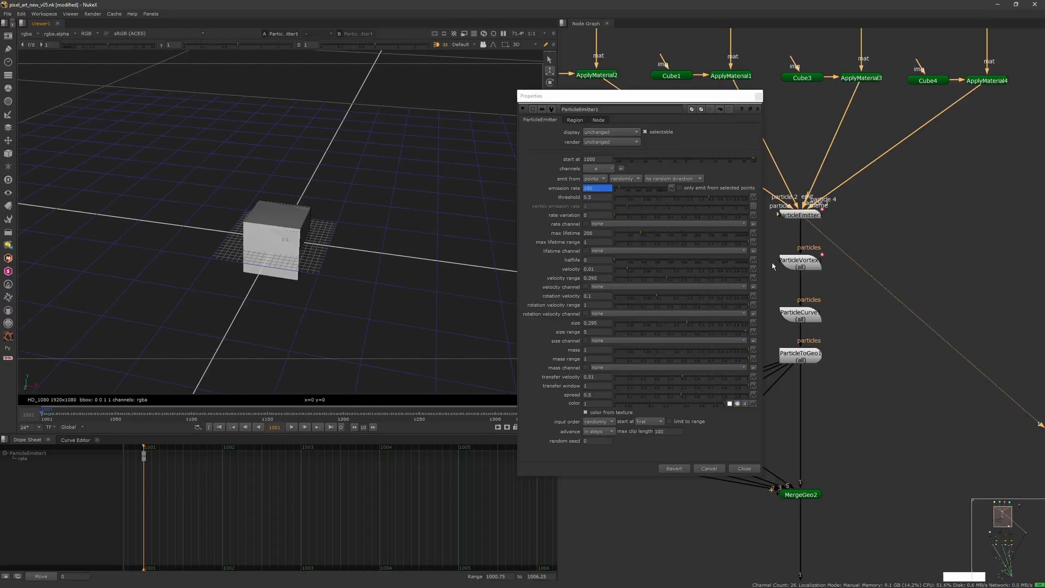
Reopen the ParticleEmitter1 properties, scrub the timeline to review the emitted cubes, and close the properties.
left_click(759, 96)
left_click(812, 211)
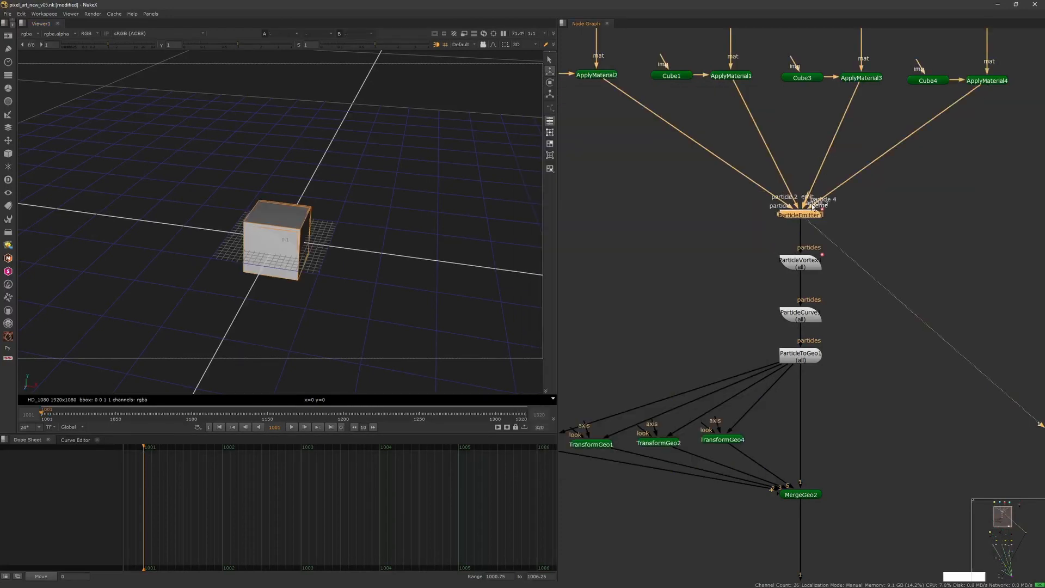
left_click(759, 231)
double_click(803, 214)
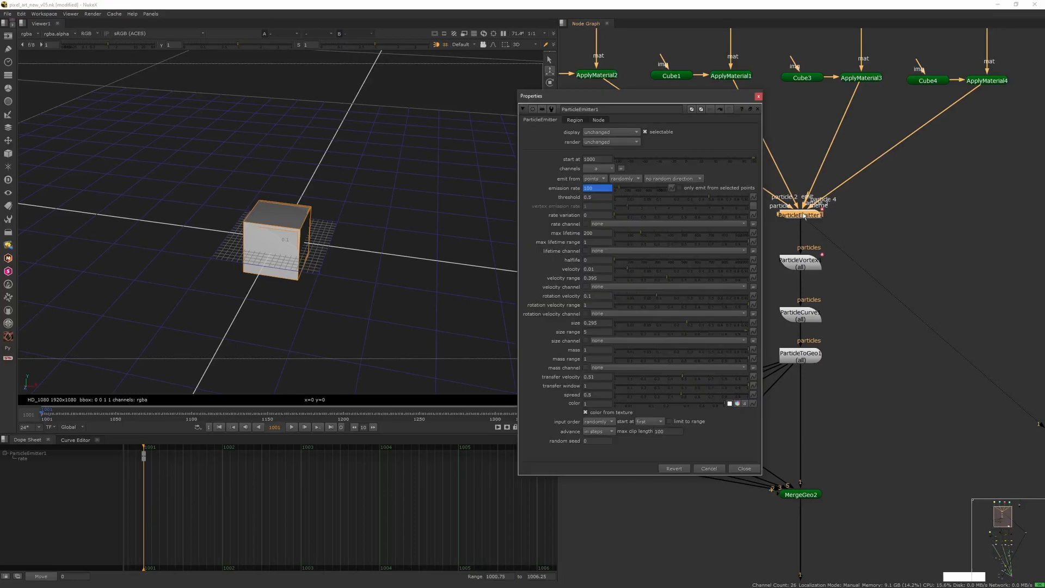
left_click_drag(113, 409, 242, 408)
left_click_drag(442, 403, 267, 340)
left_click_drag(384, 413, 385, 342)
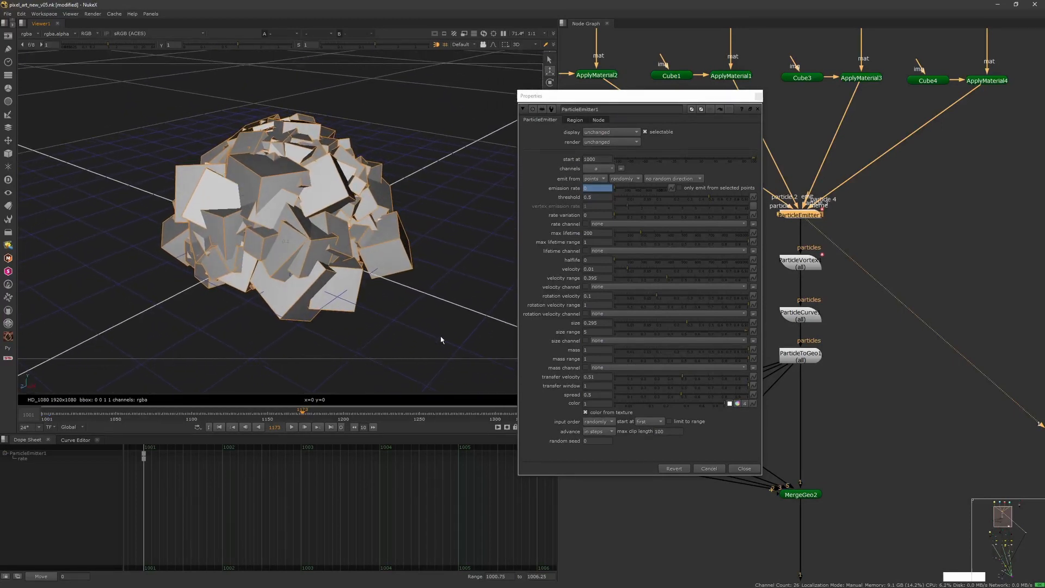
left_click_drag(700, 89, 654, 75)
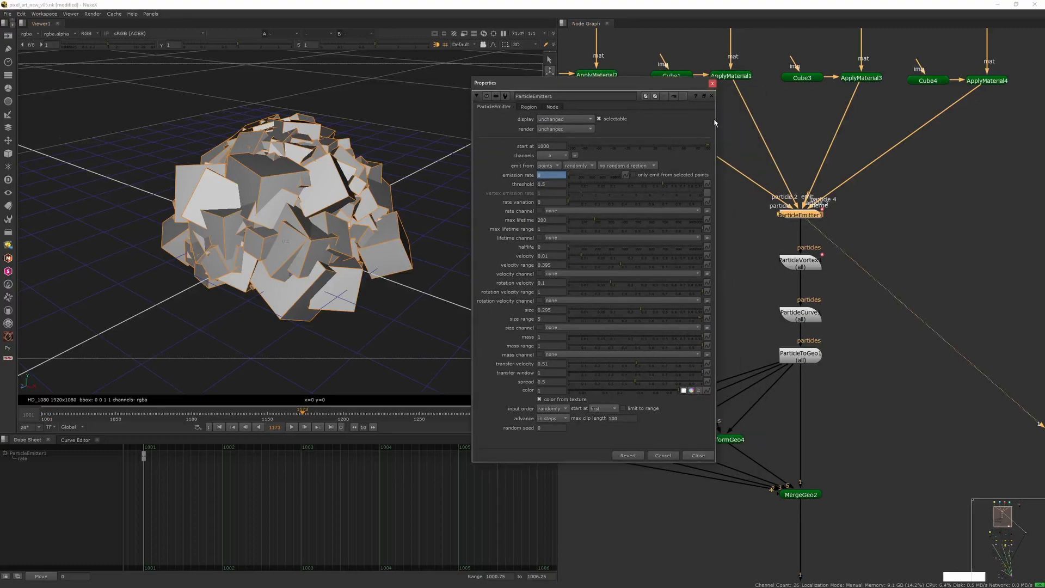
left_click(713, 84)
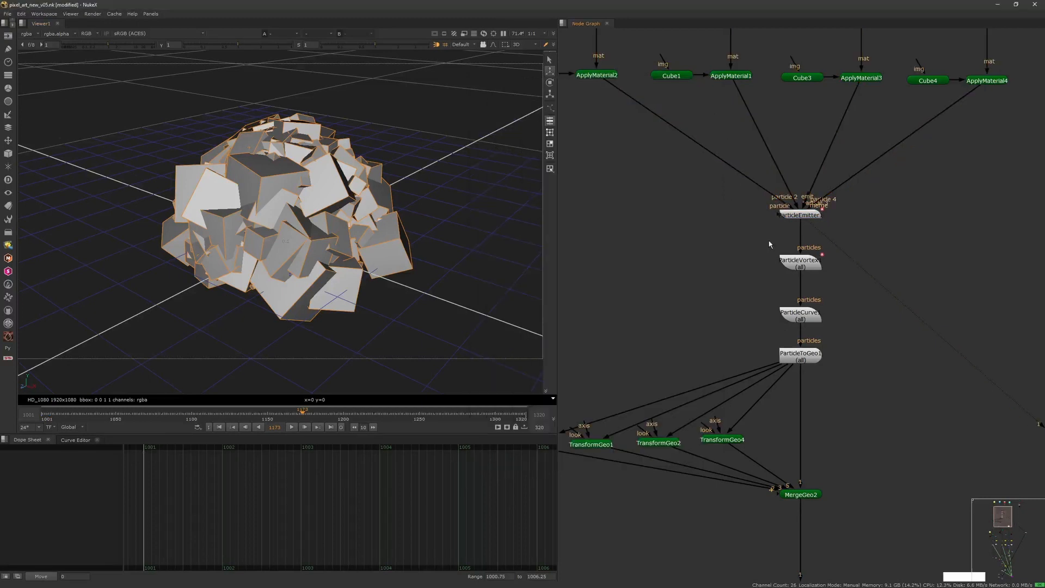
Show the ParticleVortex1 output in the viewer and open the node's properties.
left_click(800, 264)
key("1")
double_click(799, 267)
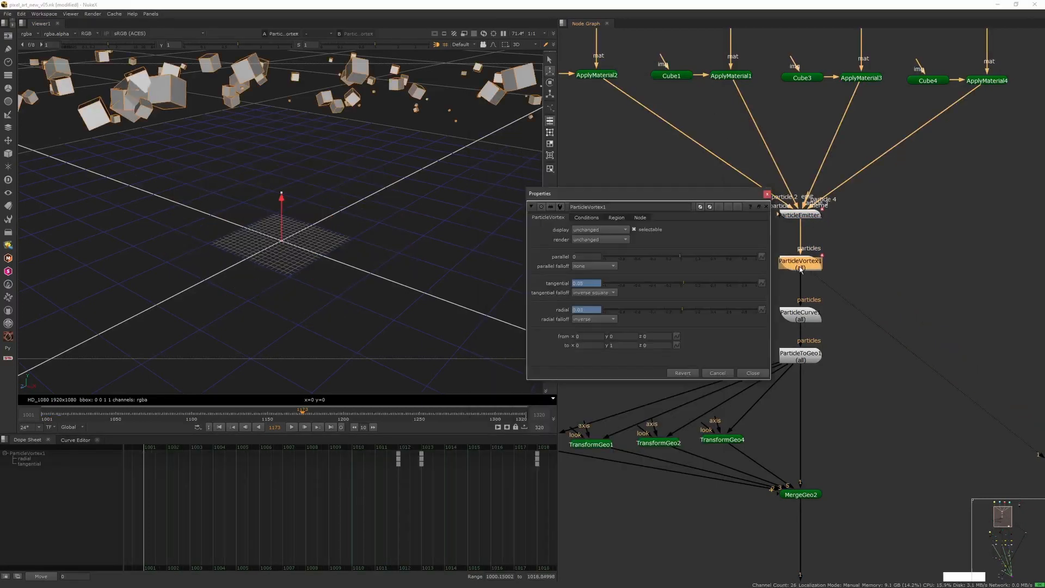
left_click_drag(715, 195, 848, 181)
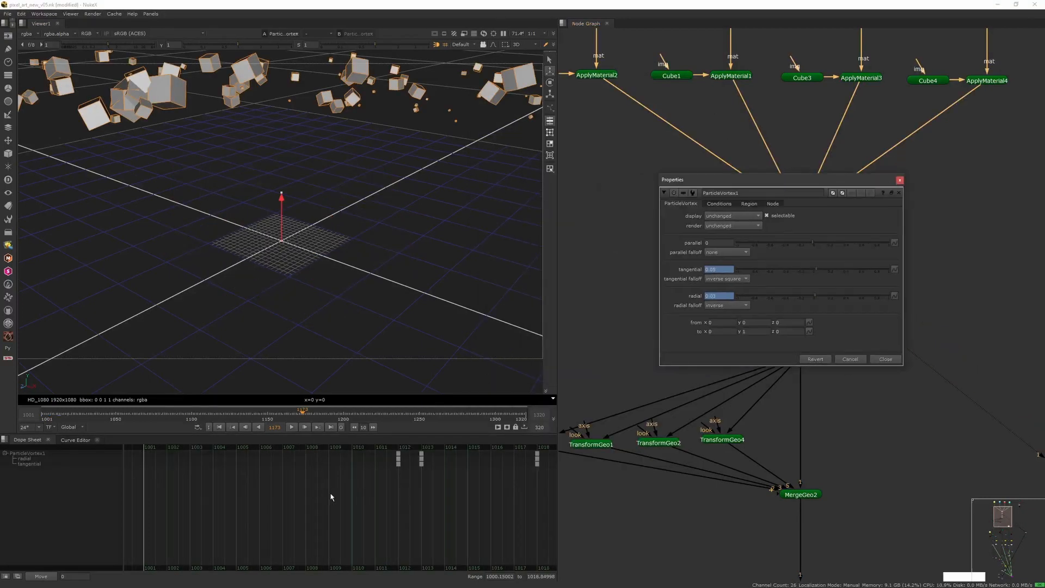
Examine the vortex's radial and tangential keyframes in the Dope Sheet, scrubbing the frames before the first key at 1012.
middle_click_drag(363, 517, 180, 510)
key("f")
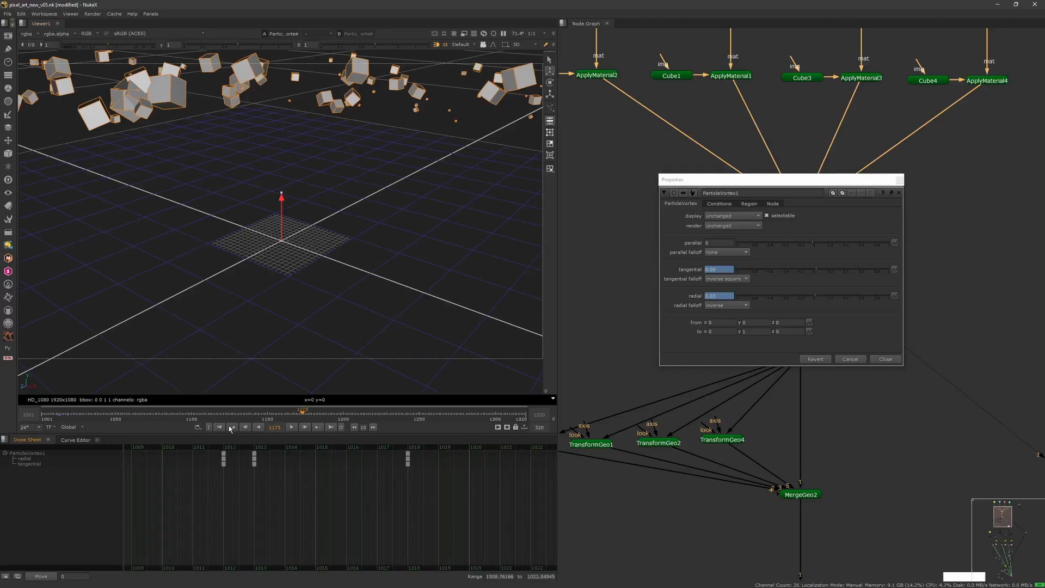
left_click(224, 448)
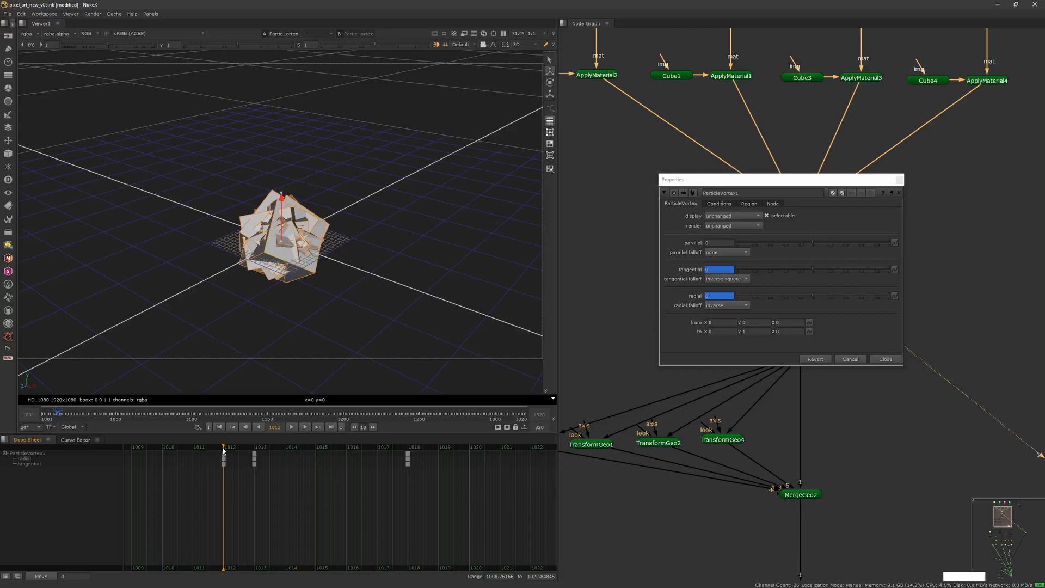
left_click_drag(223, 451, 162, 448)
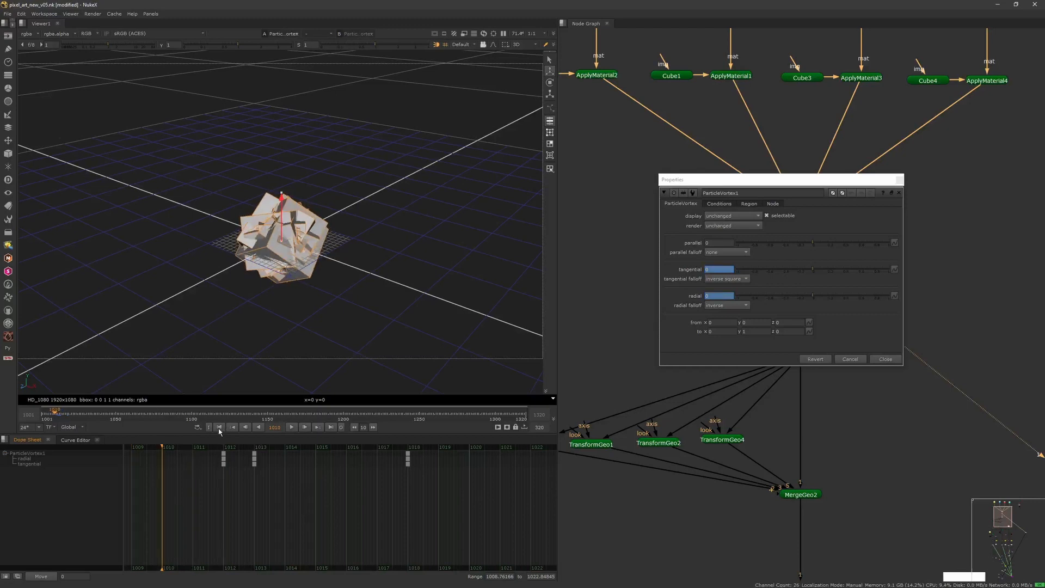
left_click(49, 414)
scroll(240, 493, "down", 1)
middle_click_drag(195, 498, 205, 475)
scroll(277, 515, "down", 8)
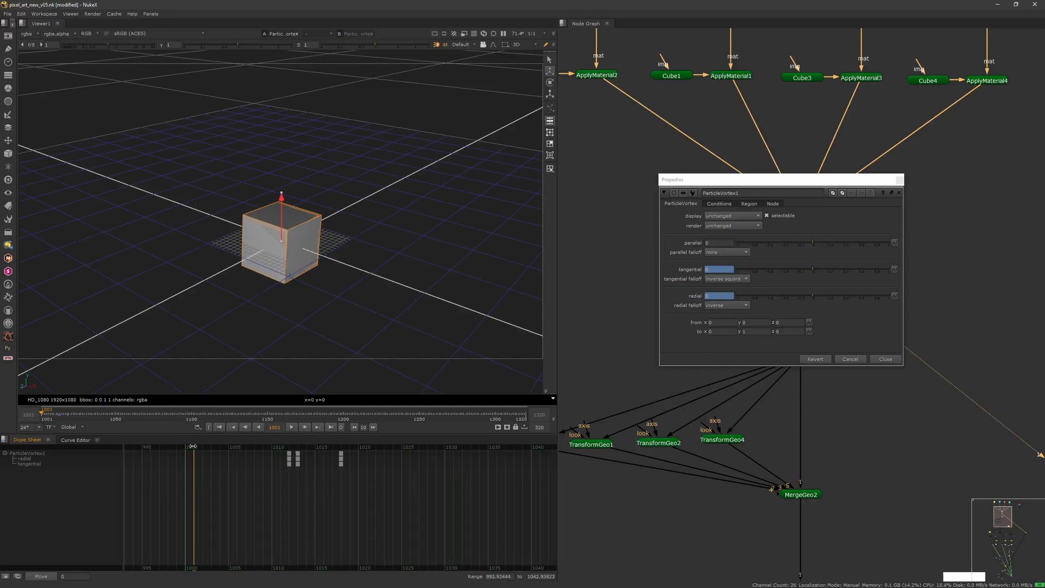
left_click_drag(195, 447, 278, 446)
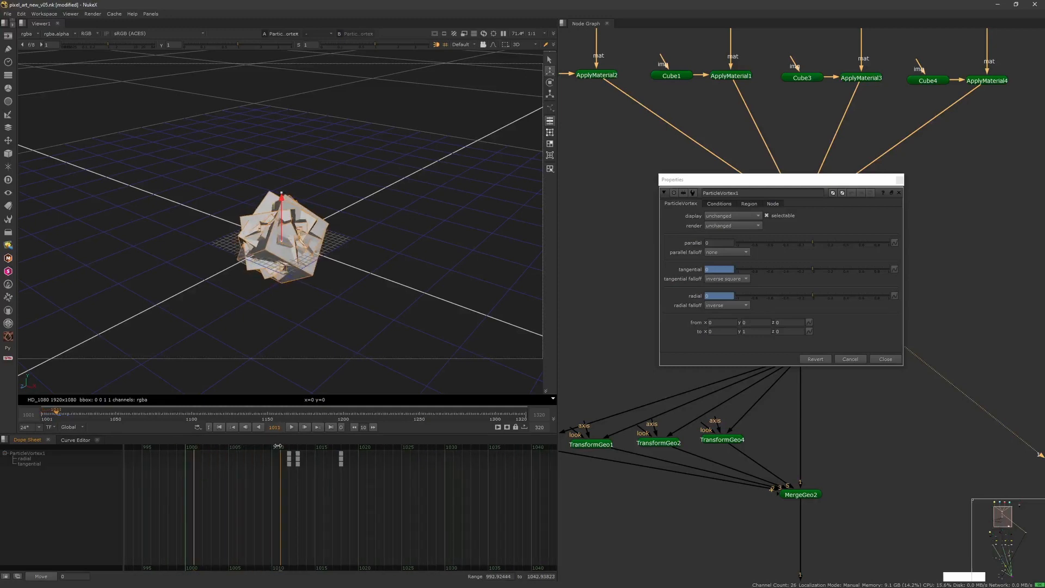
Compare the ParticleEmitter1 and ParticleVortex1 outputs in the viewer at frame 1011, and reopen the vortex properties.
left_click(899, 180)
left_click(871, 248)
left_click(808, 216)
key("1")
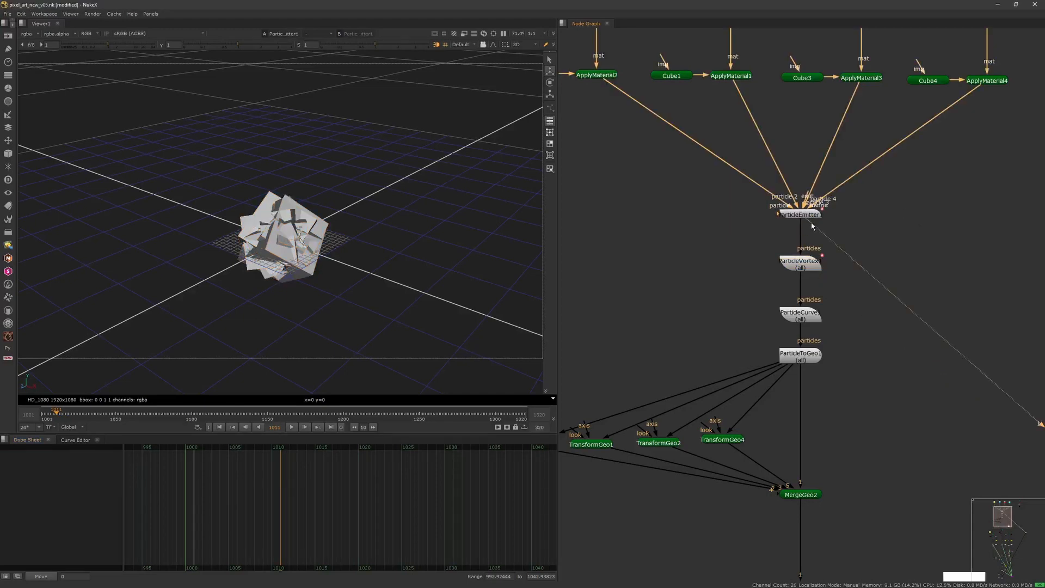
left_click(806, 261)
key("1")
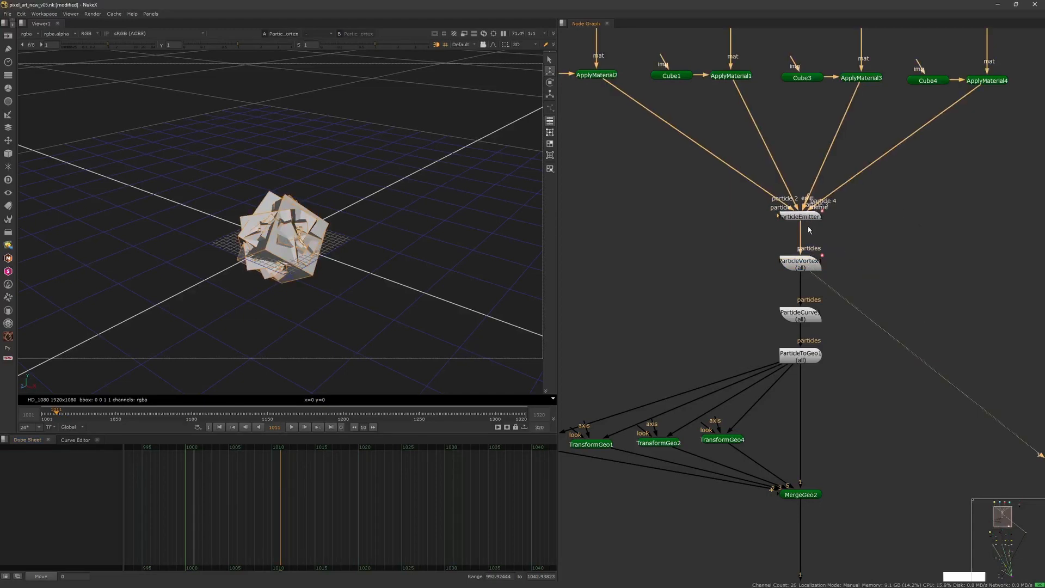
double_click(810, 266)
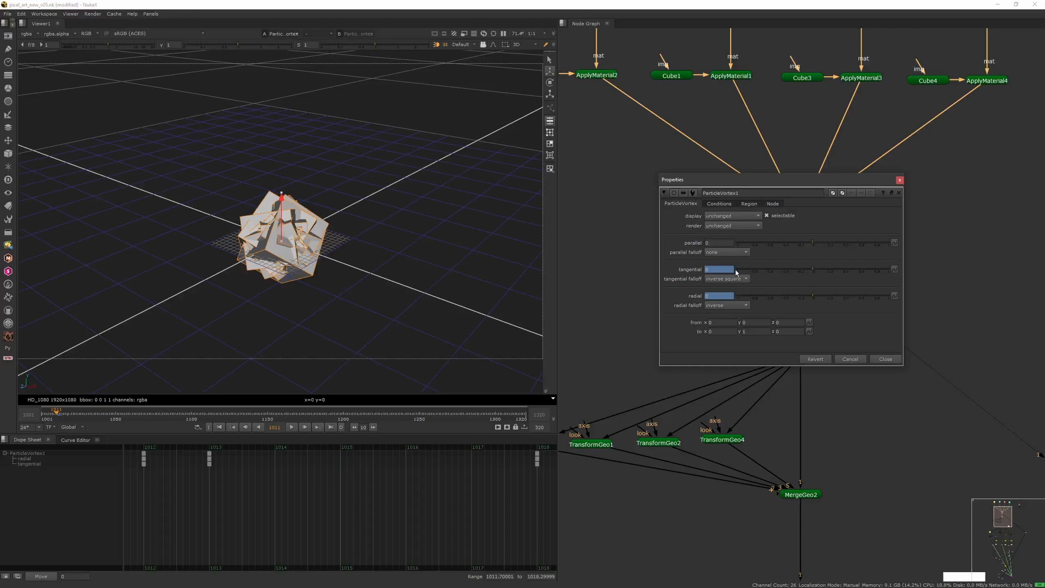
Scrub through the vortex keyframes up to frame 1018 to examine how the tangential and radial values push the cubes outward.
middle_click_drag(173, 502, 357, 490)
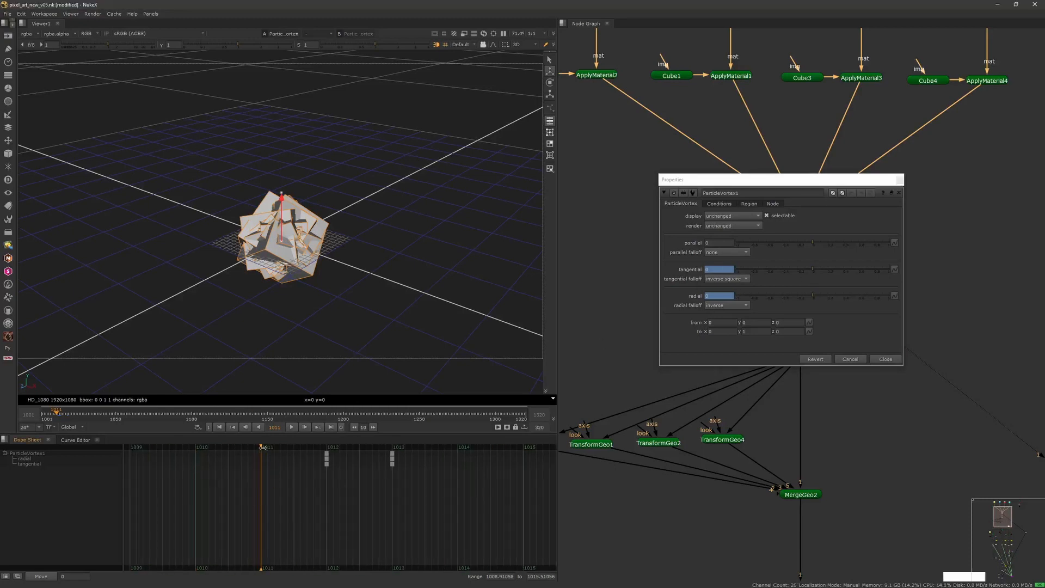
left_click_drag(296, 447, 400, 453)
middle_click_drag(411, 498, 234, 500)
middle_click_drag(285, 501, 259, 466, "alt")
left_click_drag(241, 445, 401, 461)
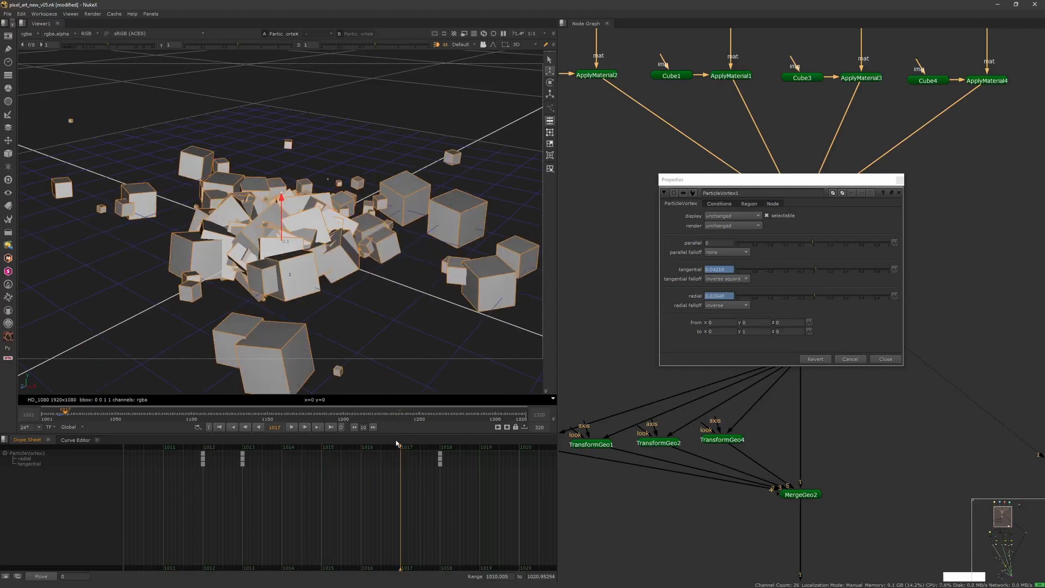
left_click_drag(379, 445, 432, 438)
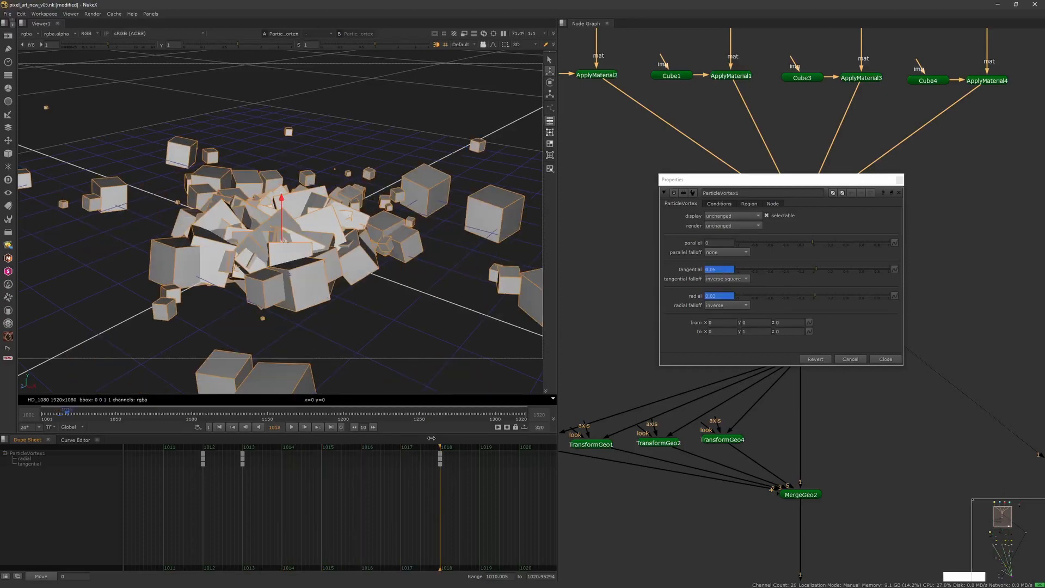
Play the vortex animation from the first frame in a wider perspective view, and stop the playback.
middle_click_drag(493, 320, 308, 301, "alt")
left_click_drag(308, 301, 373, 351, "ctrl")
left_click(220, 428)
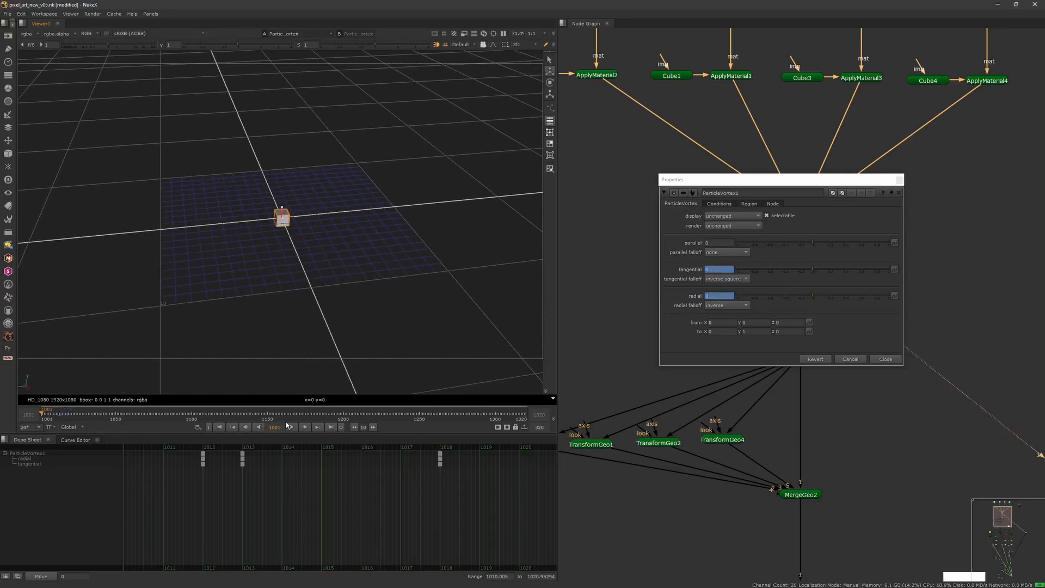
left_click(292, 428)
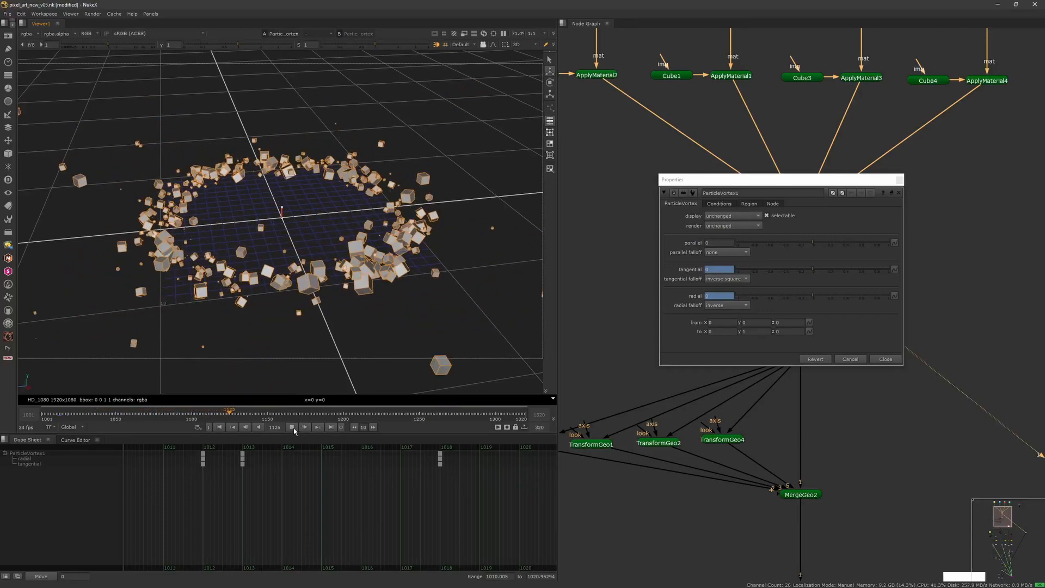
left_click(294, 428)
Open the ParticleEmitter1 properties alongside those of ParticleVortex1 to compare their keyframes in the Dope Sheet.
left_click_drag(761, 181, 521, 236)
middle_click_drag(798, 219, 823, 186)
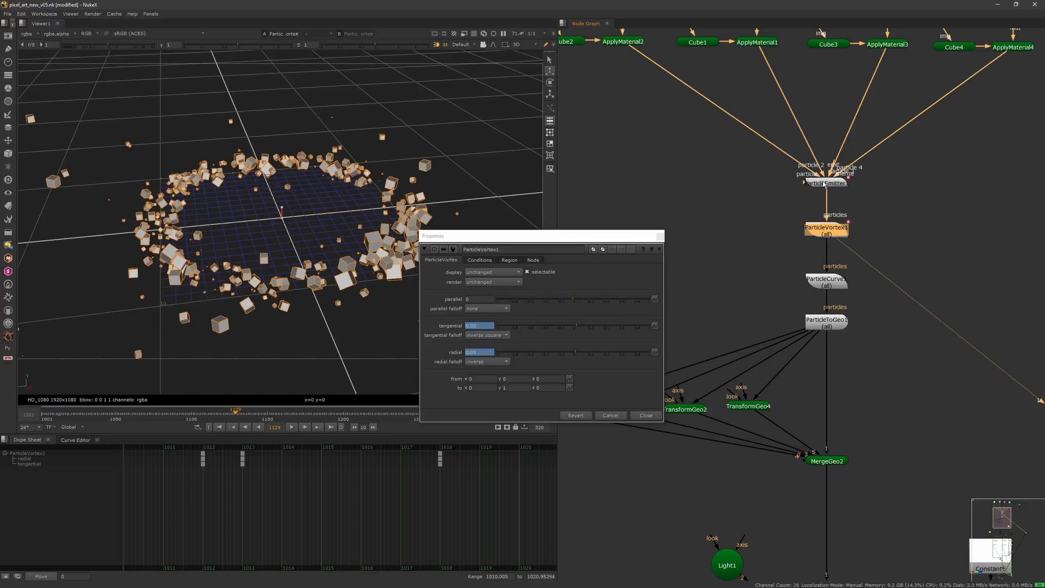
left_click(824, 185)
double_click(824, 184)
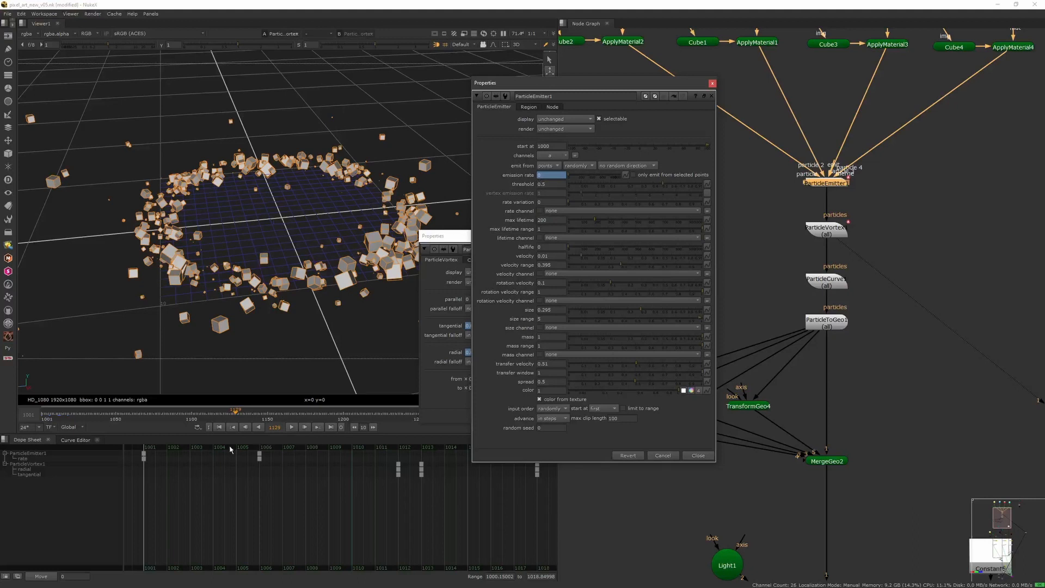
Scrub the Dope Sheet between the ParticleEmitter1 rate keyframes at frames 1001 and 1006 to examine how the emission rate changes.
middle_click_drag(253, 499, 290, 500)
scroll(289, 500, "down", 1)
left_click_drag(212, 450, 187, 449)
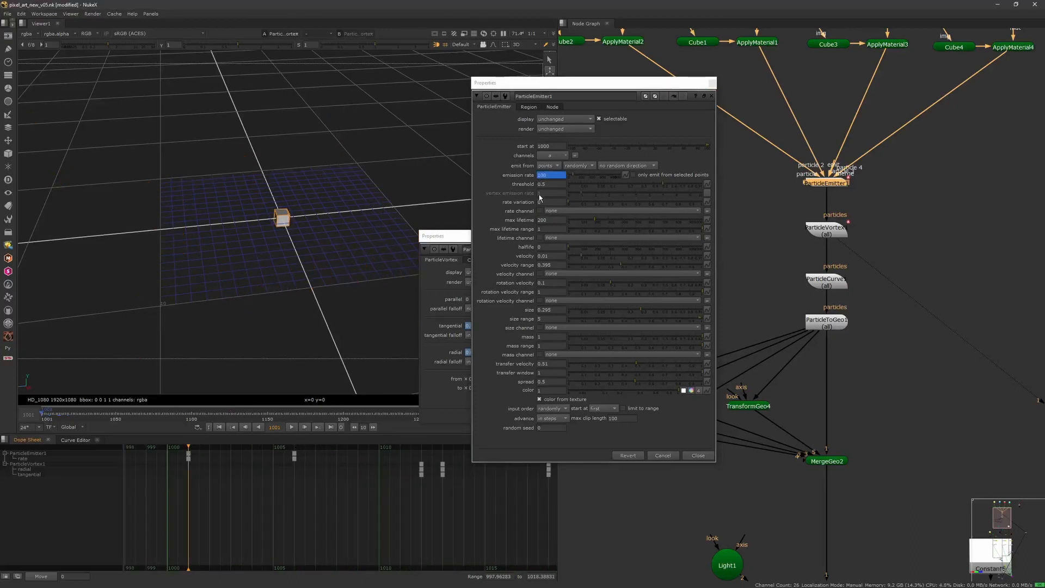
left_click_drag(220, 448, 293, 456)
middle_click_drag(351, 484, 254, 475)
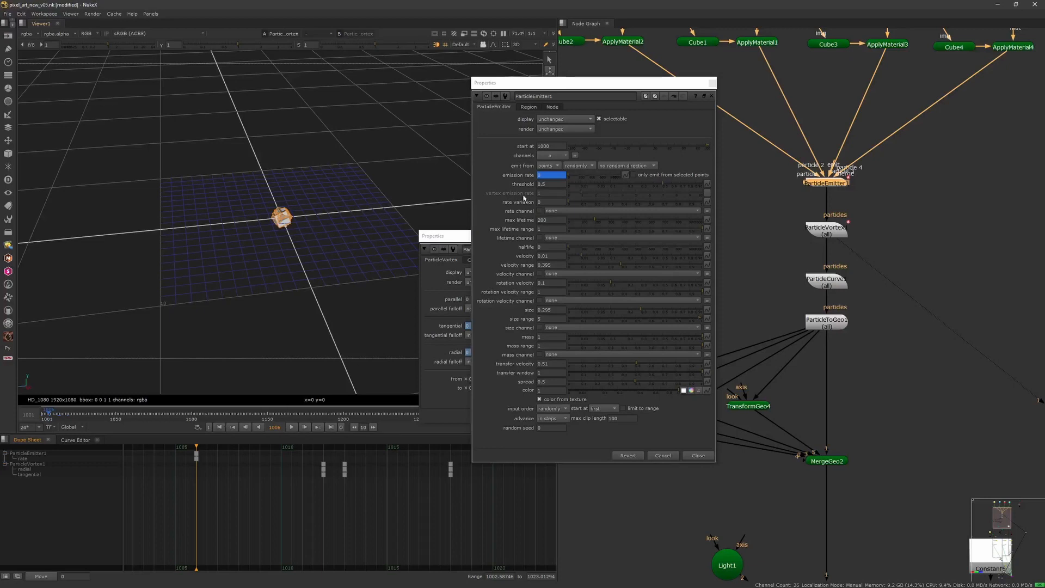
middle_click_drag(270, 472, 369, 472)
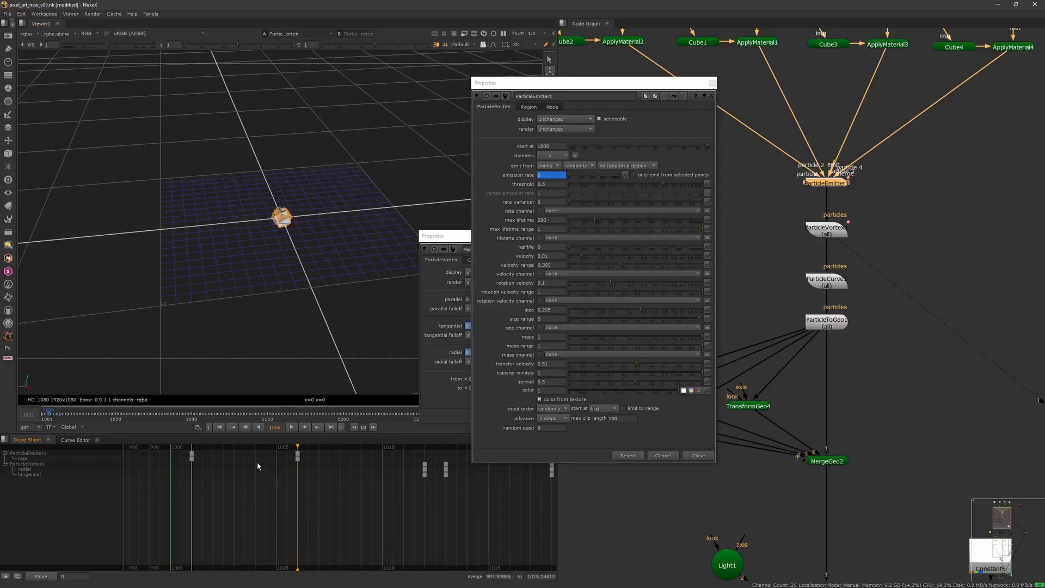
Play the short particle emission from the first frame, stop the playback, and close the ParticleEmitter1 properties.
left_click(219, 428)
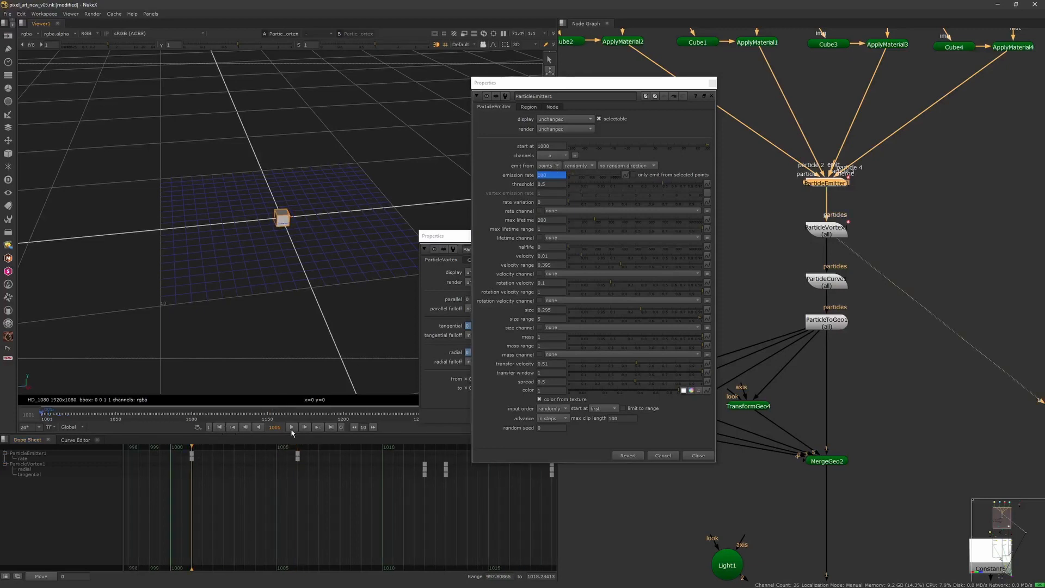
left_click(292, 428)
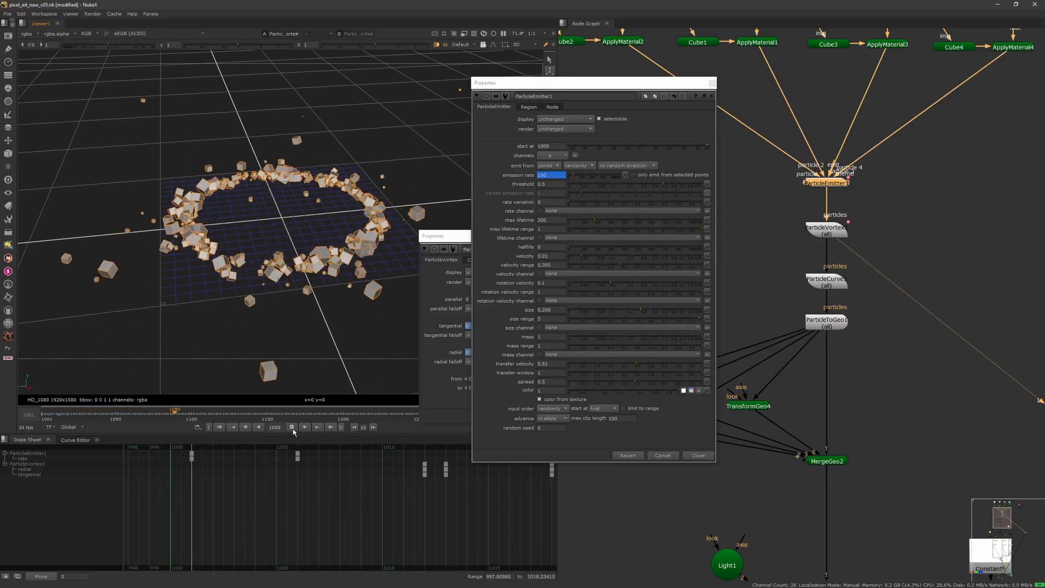
left_click(292, 428)
left_click(713, 83)
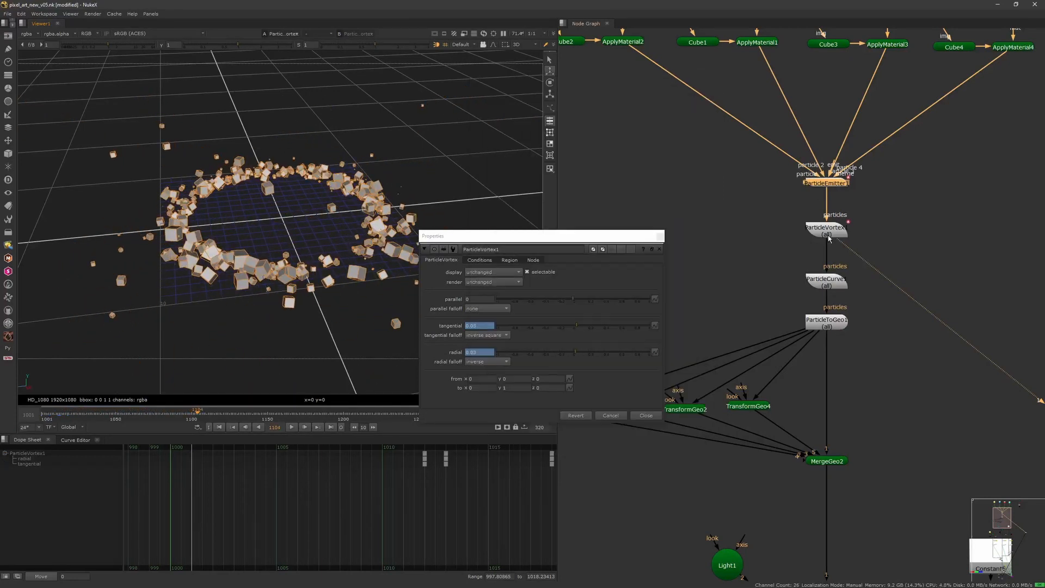
Scrub ParticleVortex1 through its keyframes to frame 1018 and on to 1024, examining the particle spread in a wider 3D view.
left_click(826, 229)
left_click_drag(313, 448, 469, 457)
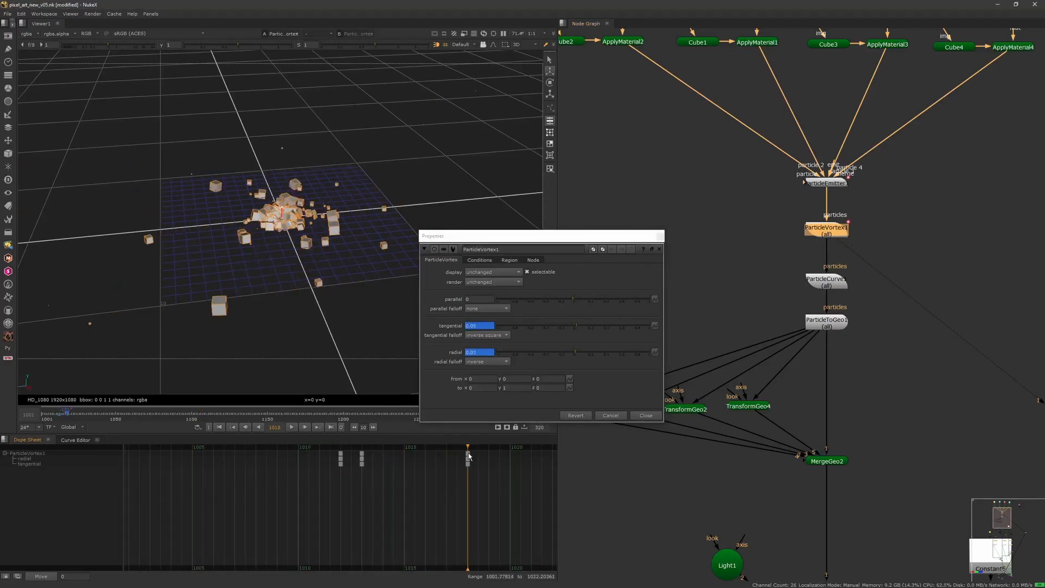
middle_click_drag(332, 383, 229, 326, "alt")
right_click_drag(229, 326, 199, 316, "alt")
scroll(199, 315, "down", 6)
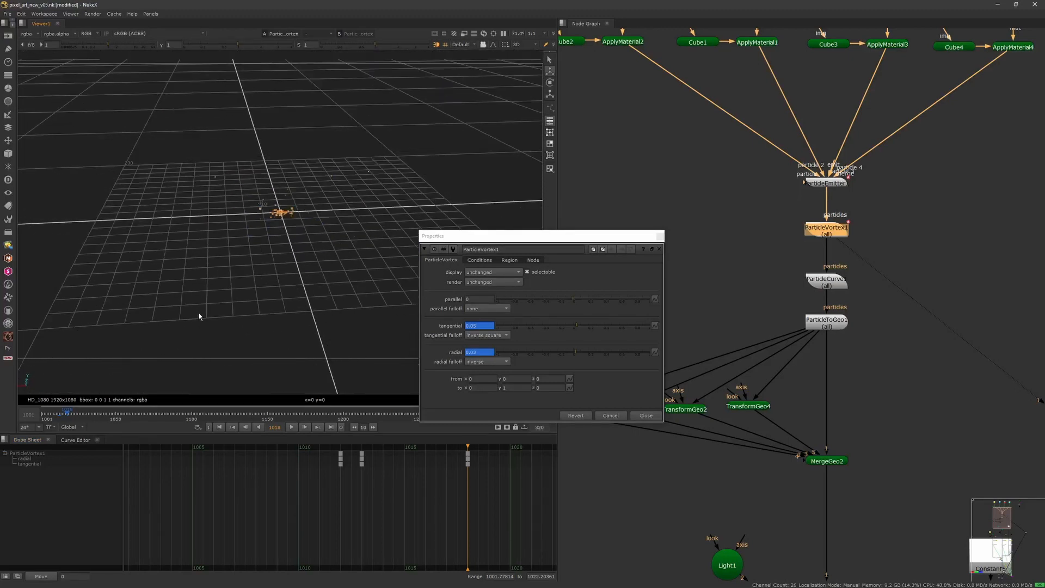
scroll(270, 310, "up", 1)
scroll(282, 298, "down", 1)
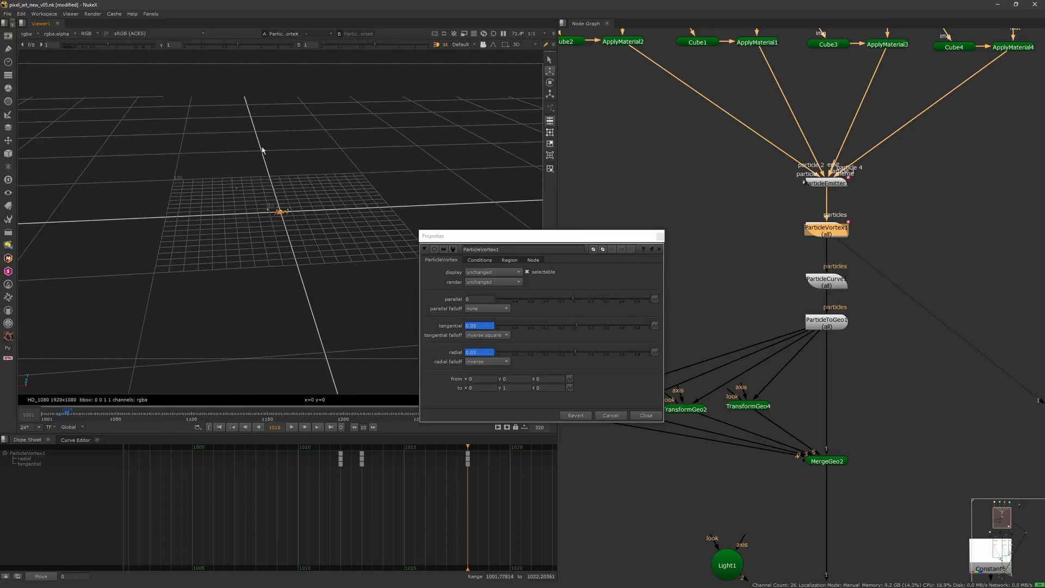
scroll(262, 150, "up", 5)
right_click_drag(287, 182, 321, 259, "alt")
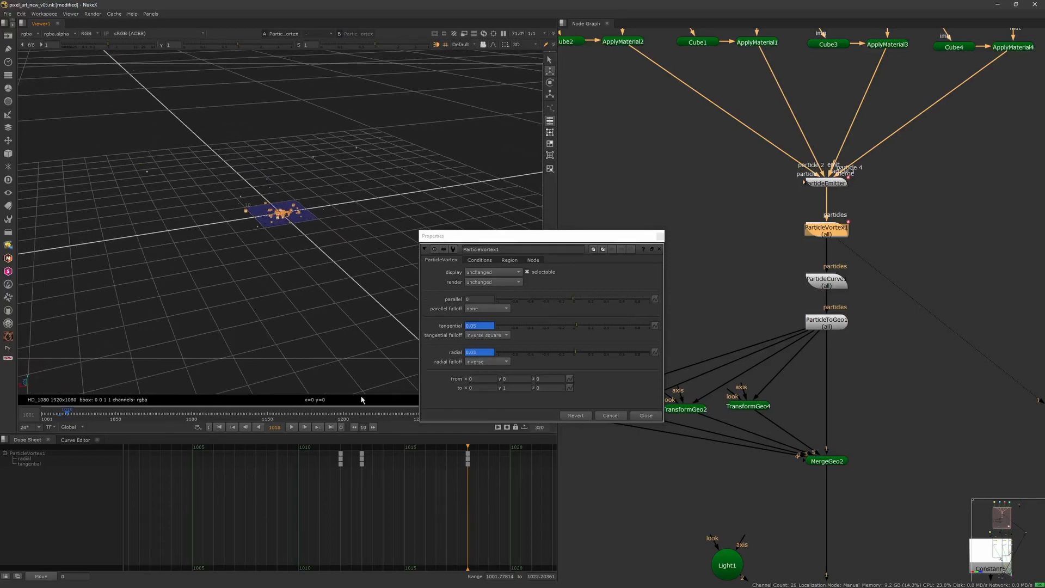
left_click_drag(342, 445, 602, 448)
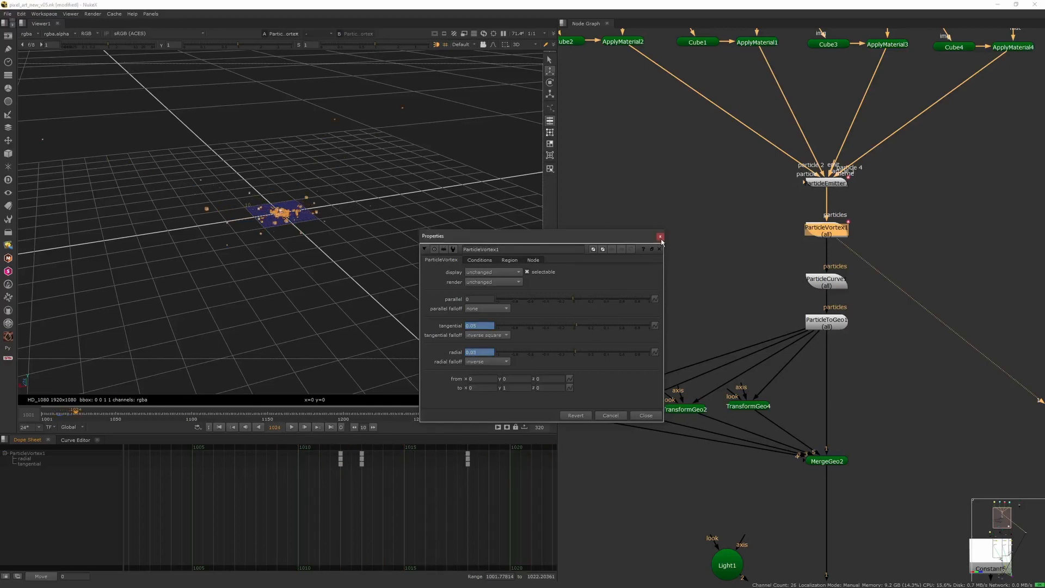
Reopen the ParticleVortex1 properties and examine the cubes at frame 1024 from a closer, higher angle.
left_click(660, 236)
left_click_drag(816, 230, 815, 230)
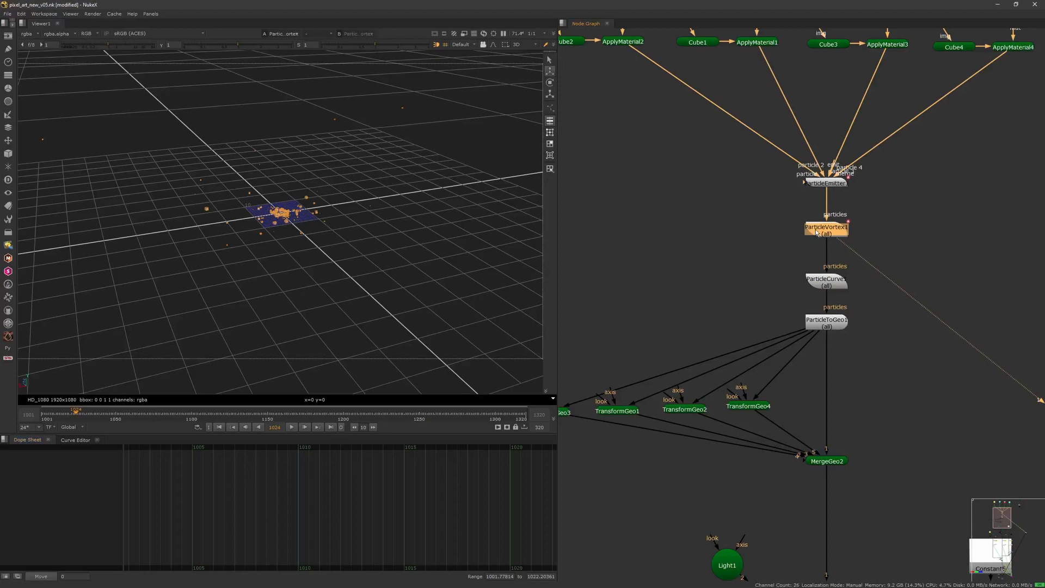
double_click(821, 231)
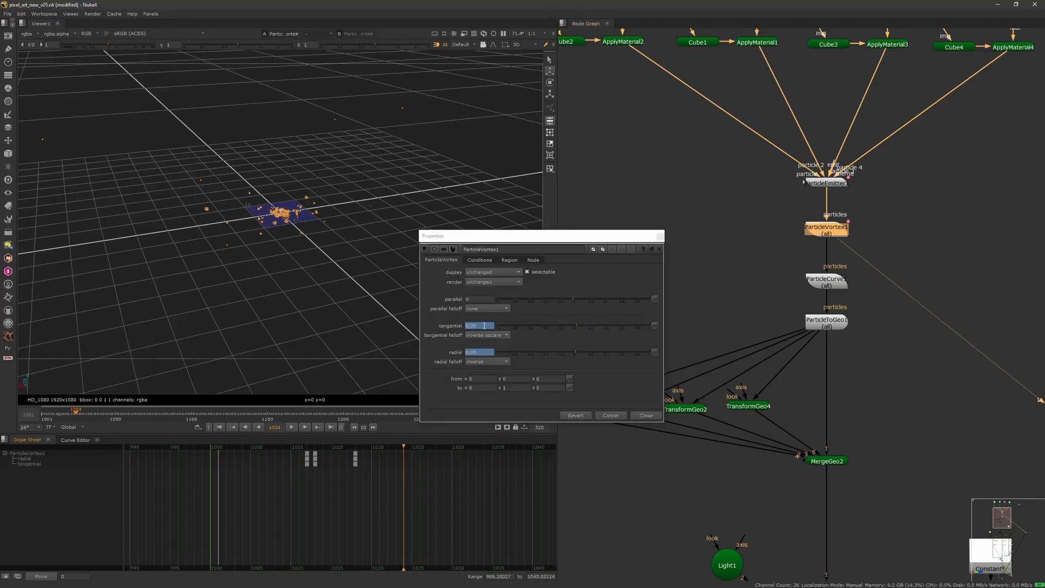
left_click_drag(317, 253, 328, 292, "ctrl")
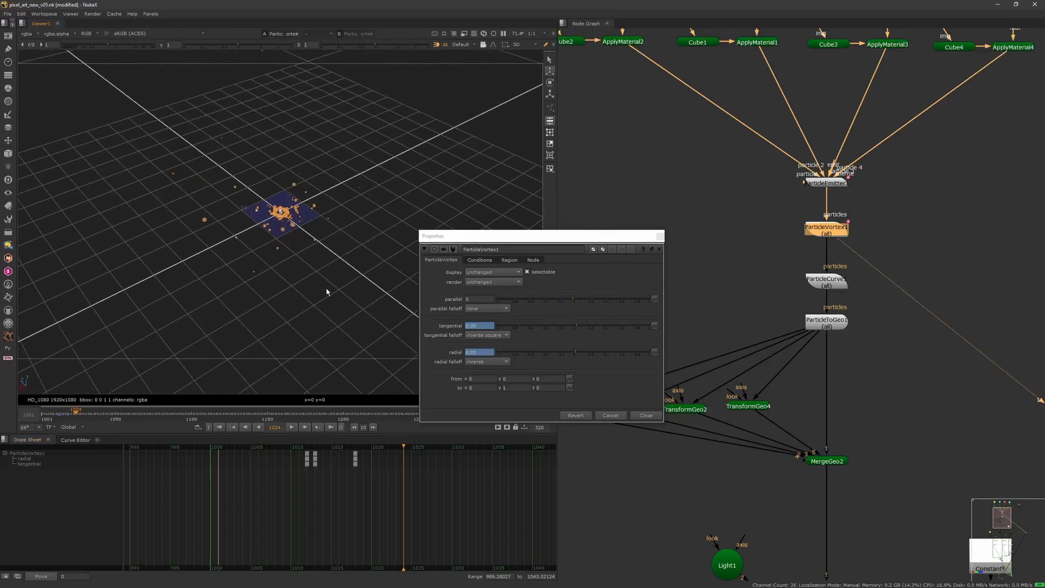
scroll(331, 277, "up", 3)
scroll(307, 301, "up", 3)
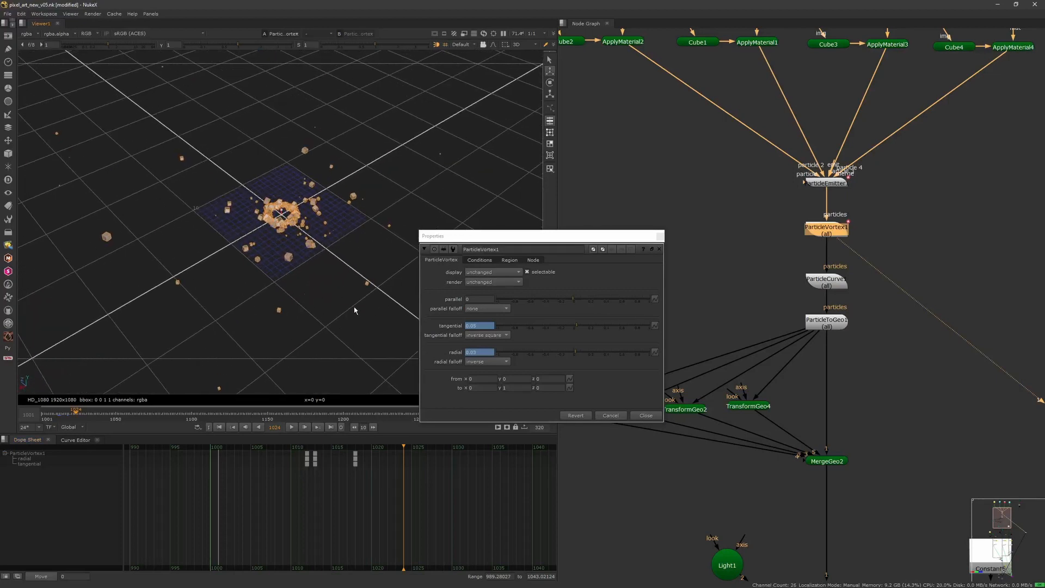
Scrub from the last vortex keyframe at frame 1018 to frame 1037, examining how the cubes form a ring.
left_click(356, 449)
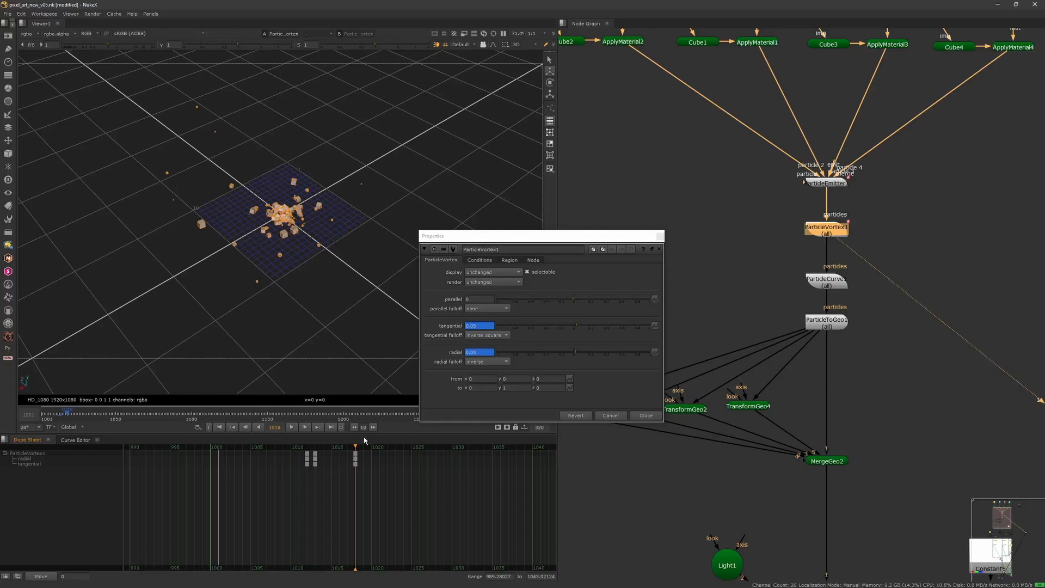
mouse_move(359, 447)
left_mouse_down()
mouse_move(308, 448)
mouse_move(355, 447)
left_mouse_up()
scroll(308, 195, "up", 5)
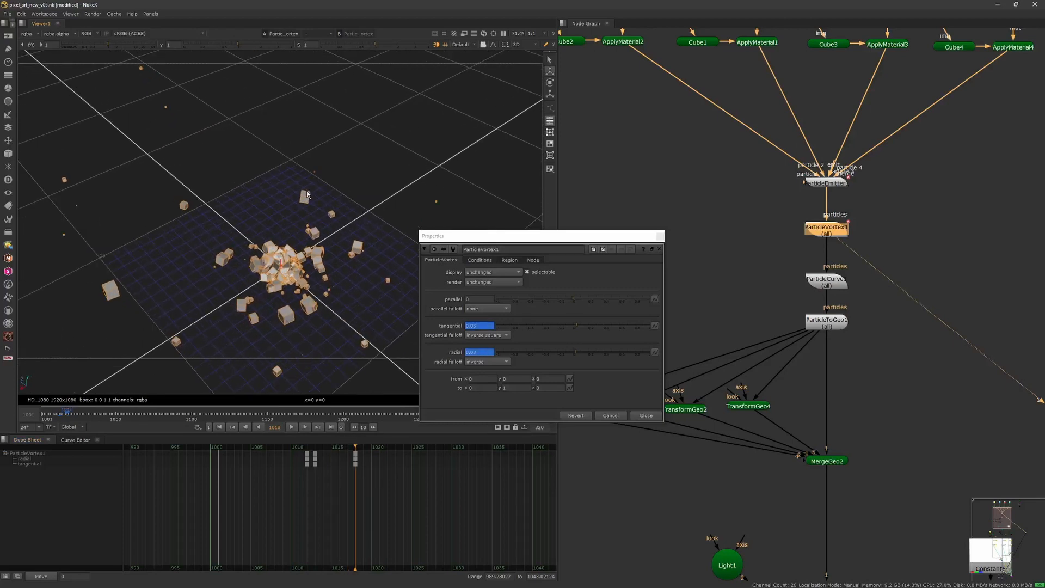
scroll(308, 210, "up", 2)
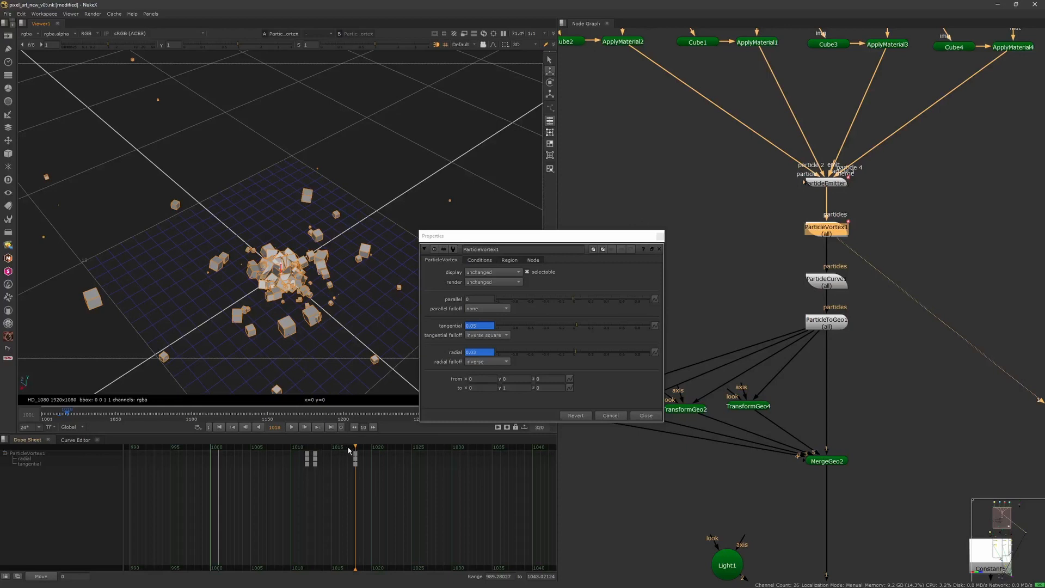
left_click_drag(351, 448, 508, 434)
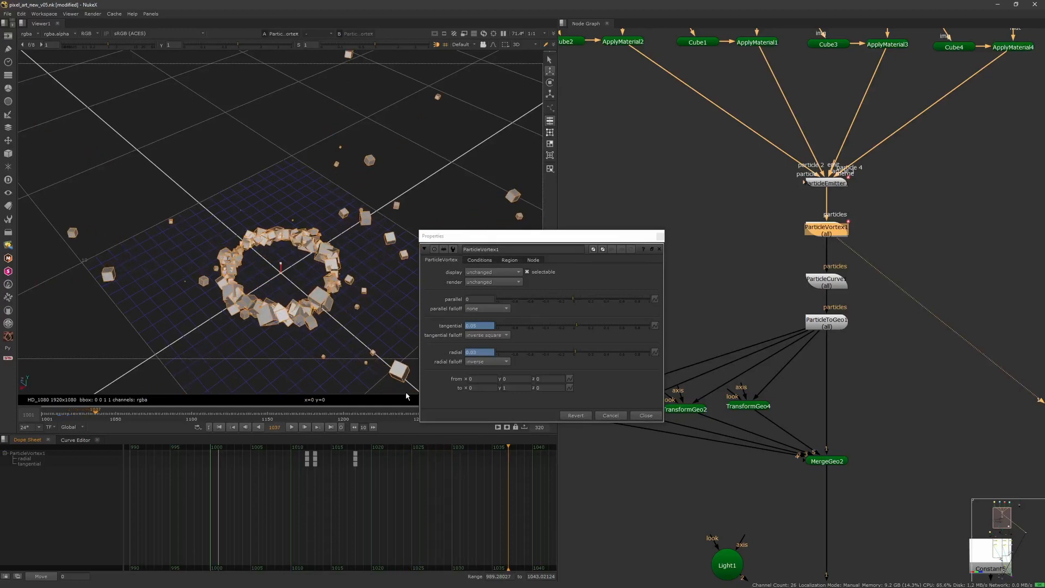
scroll(335, 331, "down", 5)
left_click_drag(335, 331, 253, 295, "ctrl")
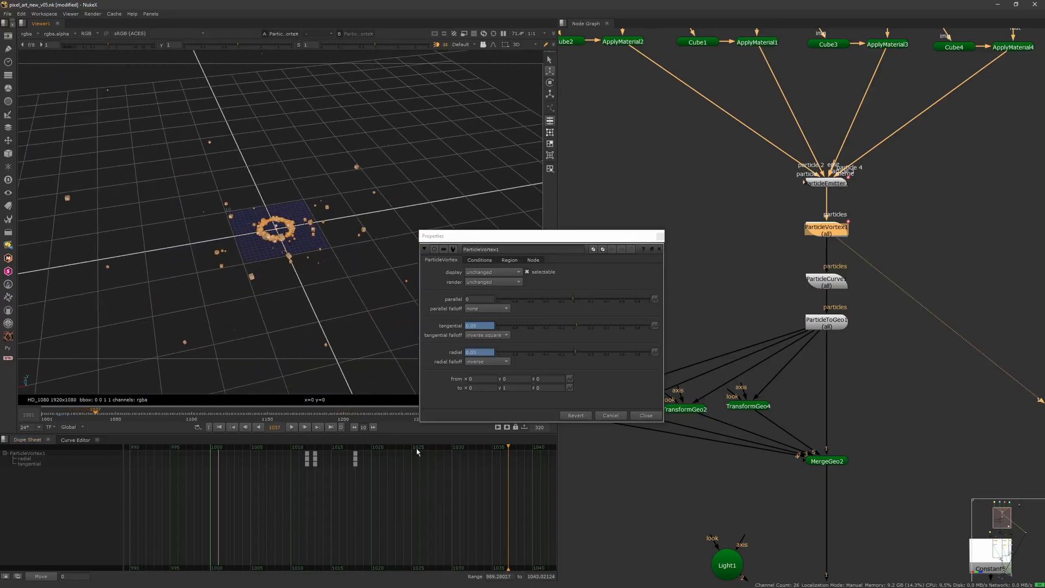
mouse_move(509, 452)
left_mouse_down()
mouse_move(362, 451)
mouse_move(509, 448)
left_mouse_up()
left_click_drag(366, 364, 370, 414, "ctrl")
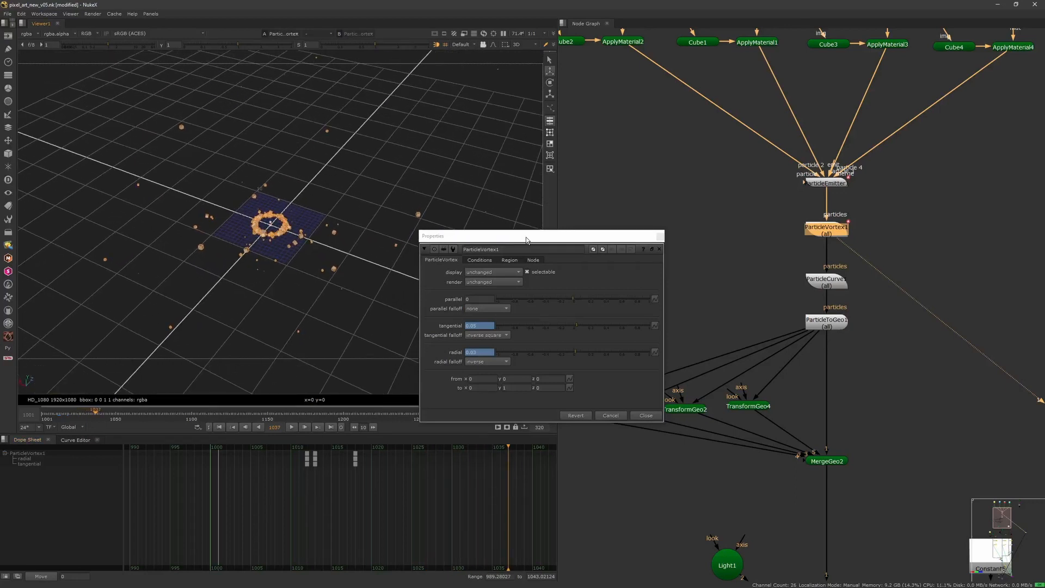
Move the vortex properties clear of the viewer, preview the animation from the first frame, and close the properties when done.
left_click_drag(527, 240, 734, 137)
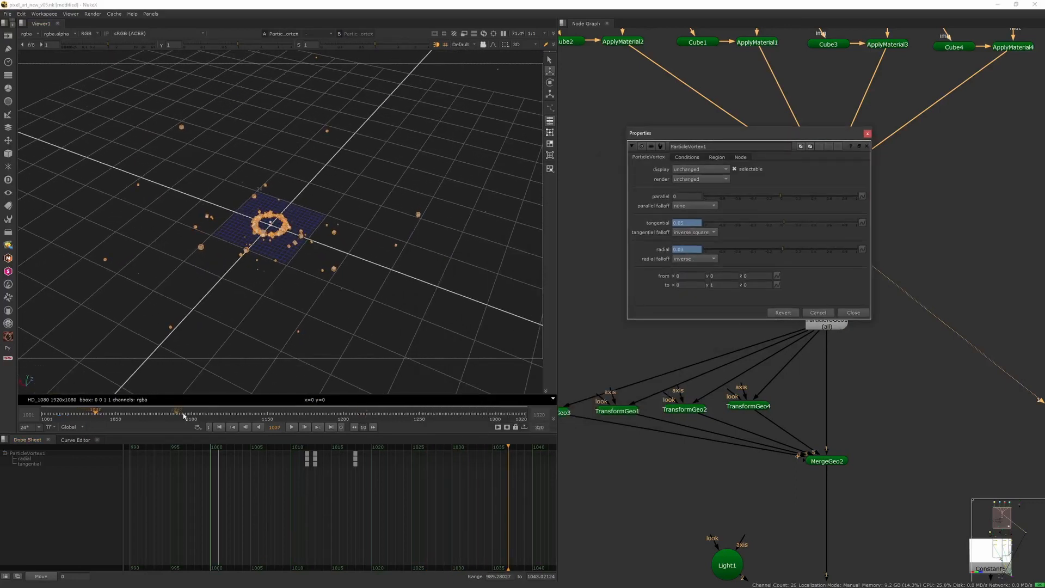
middle_click_drag(377, 471, 309, 490, "alt")
left_click(219, 427)
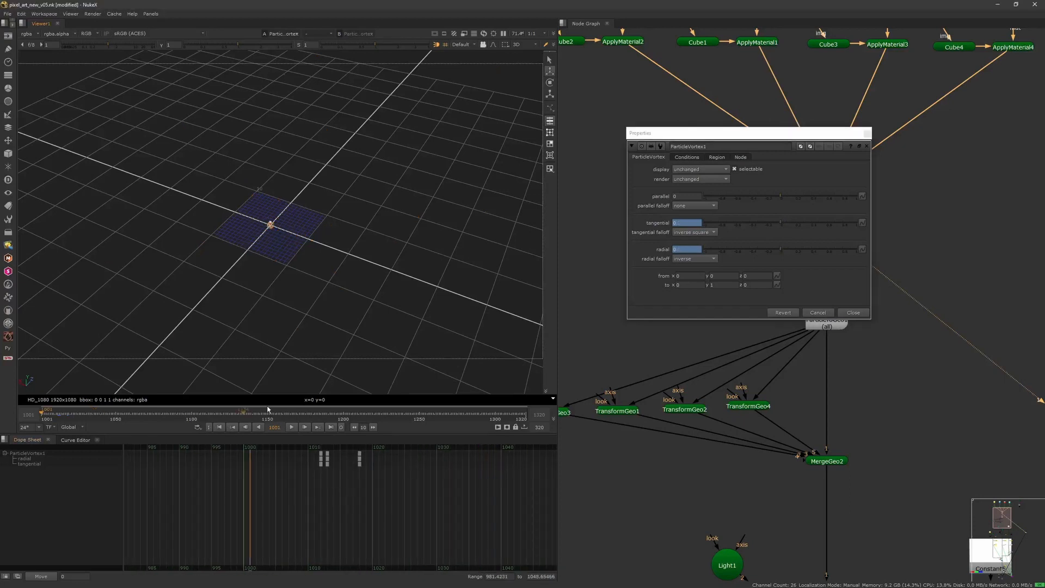
scroll(294, 337, "down", 3)
left_click_drag(294, 334, 306, 329, "ctrl")
left_click(292, 427)
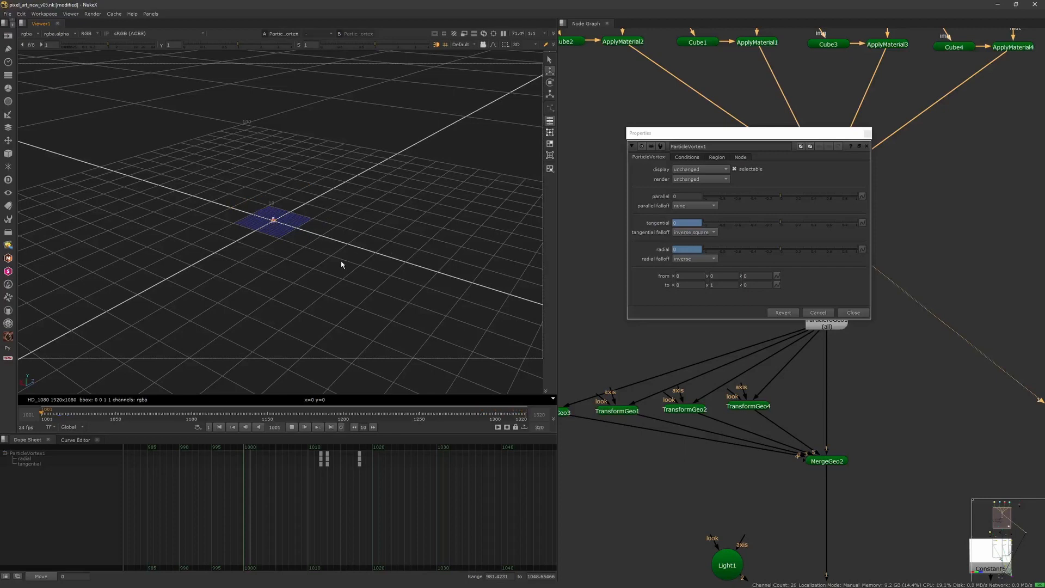
scroll(326, 257, "up", 4)
left_click_drag(318, 252, 280, 289, "ctrl")
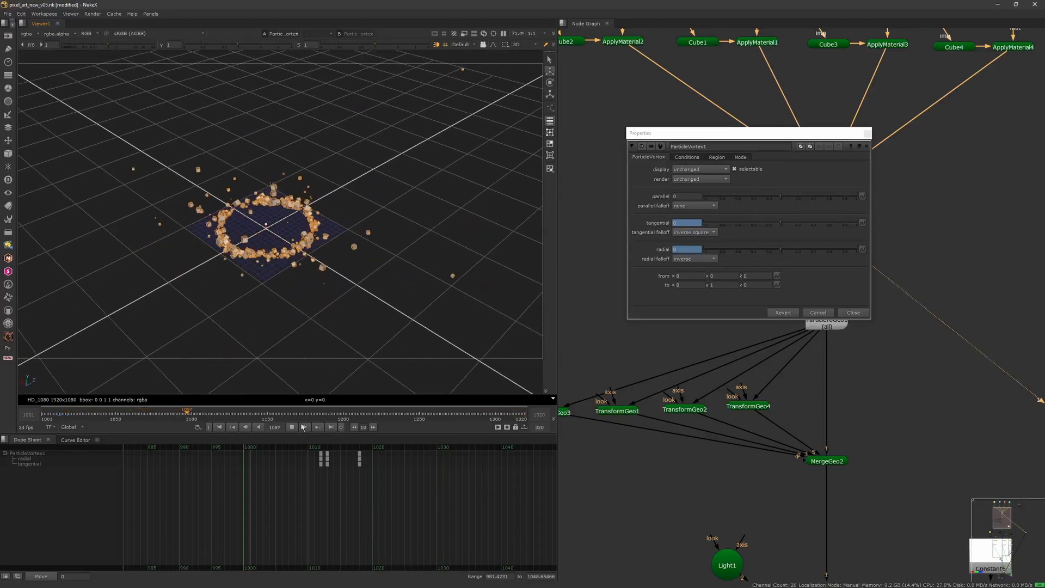
key("k")
left_click(867, 134)
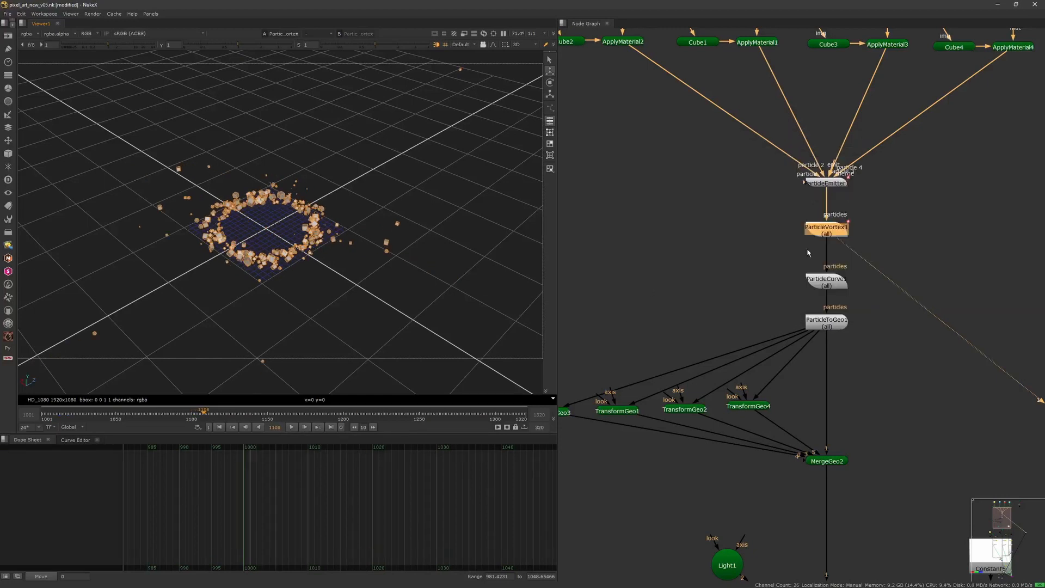
Try a stronger radial force on ParticleVortex1 near frame 1106, preview it in playback, and undo the change.
double_click(828, 232)
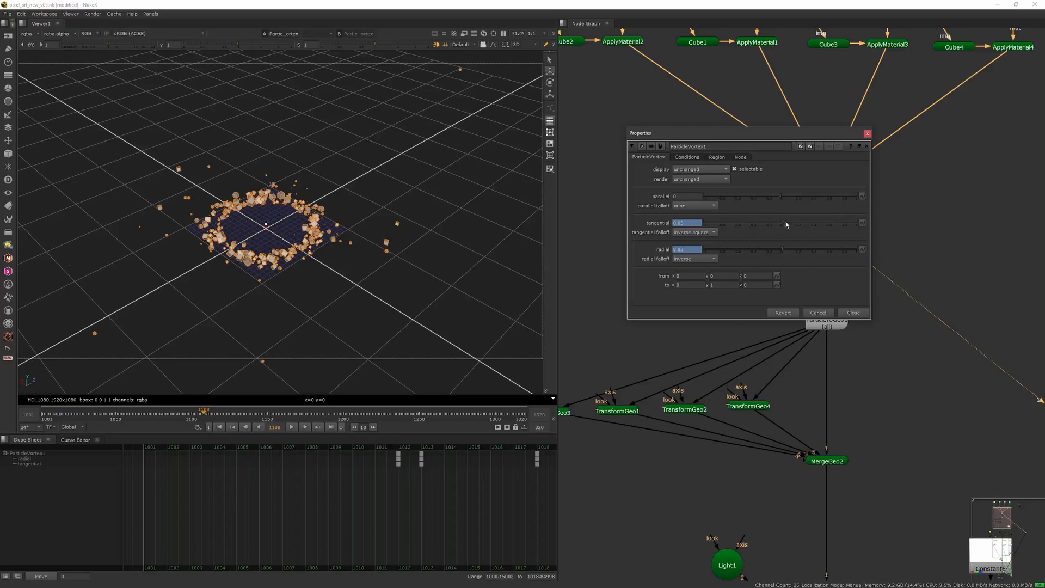
left_click_drag(786, 223, 795, 250)
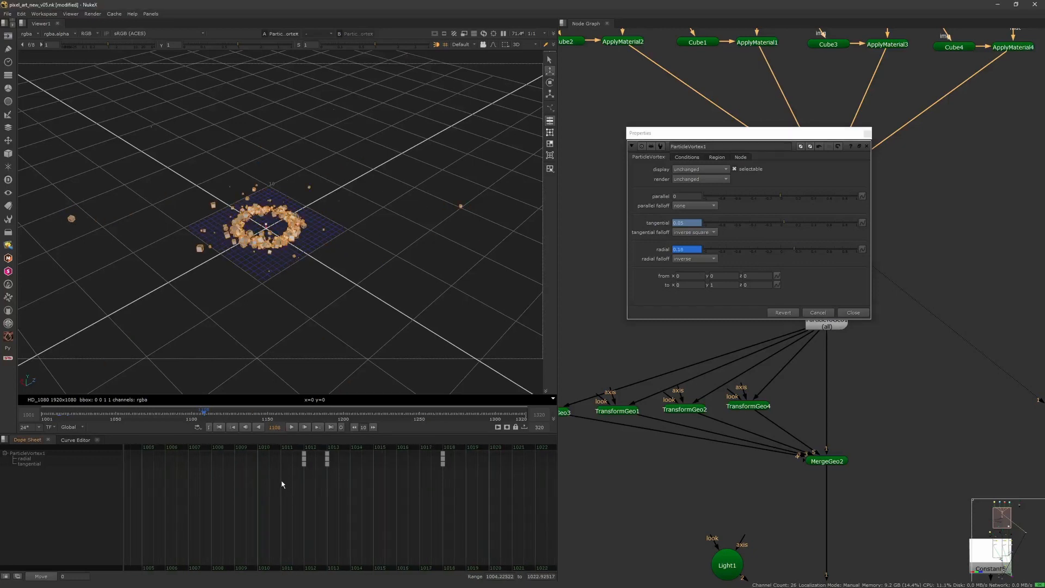
scroll(280, 482, "down", 5)
scroll(271, 514, "down", 6)
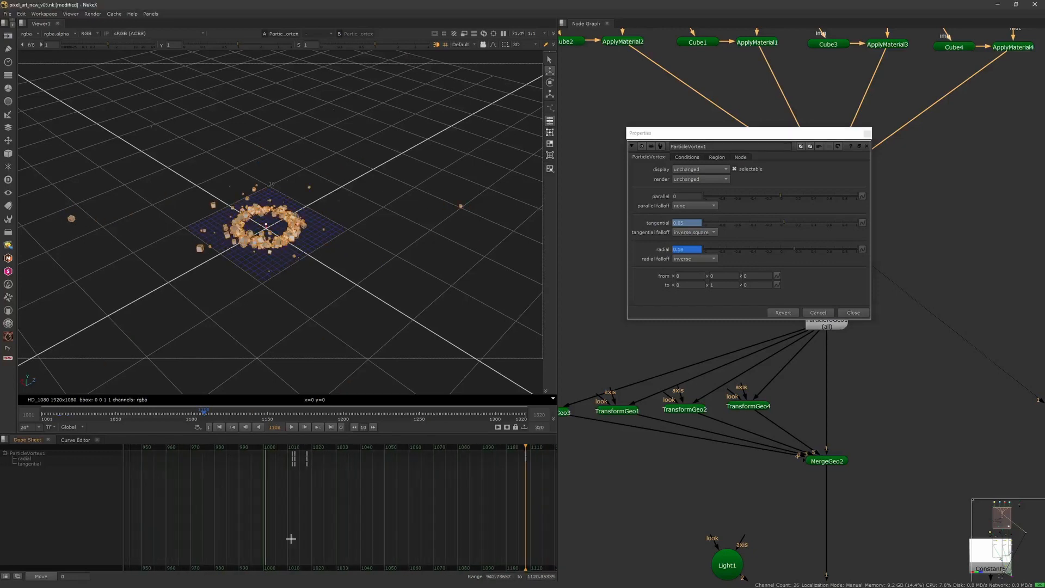
left_click_drag(261, 447, 244, 445)
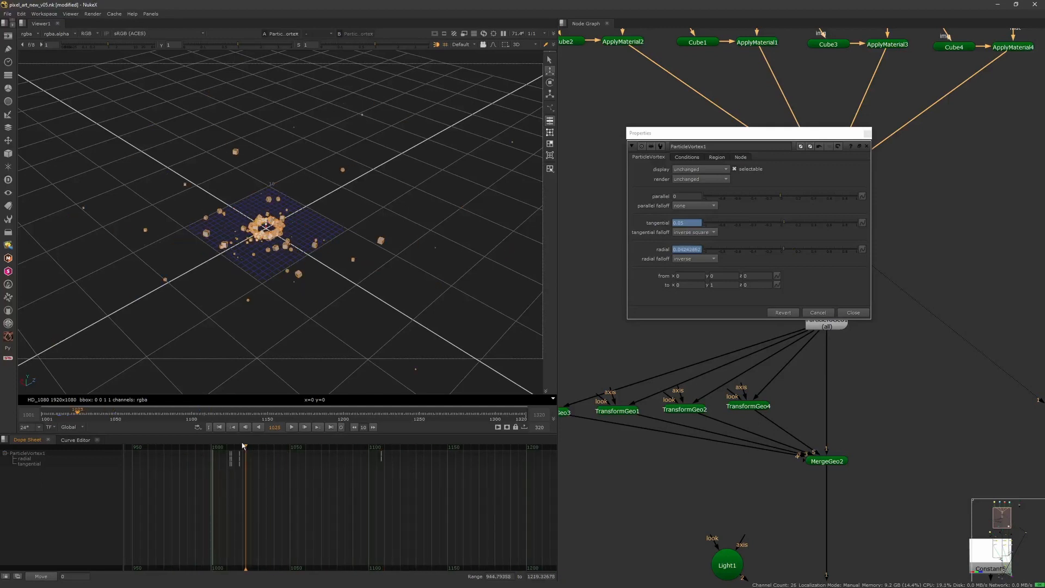
left_click(293, 427)
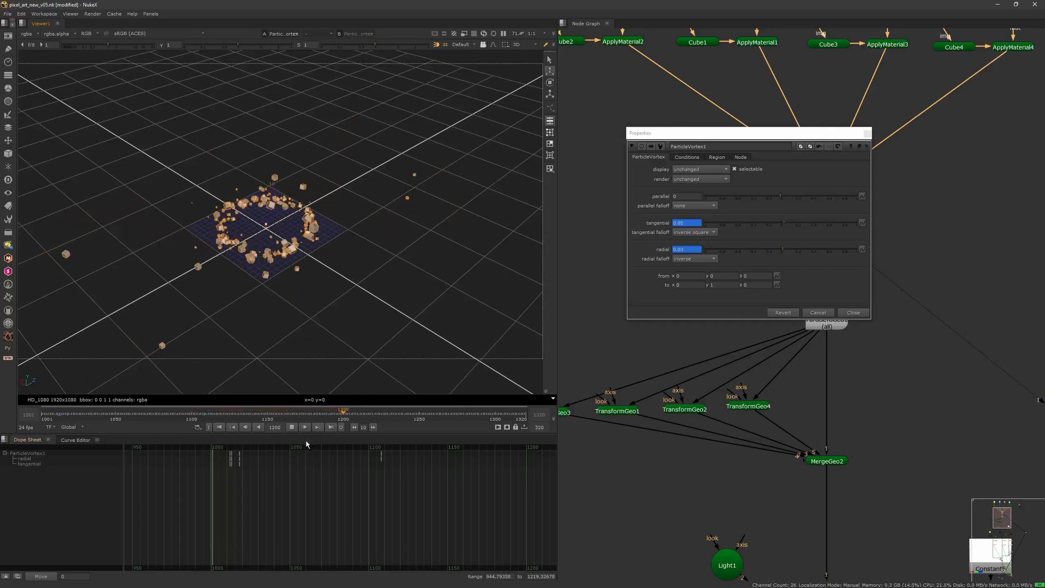
left_click(292, 427)
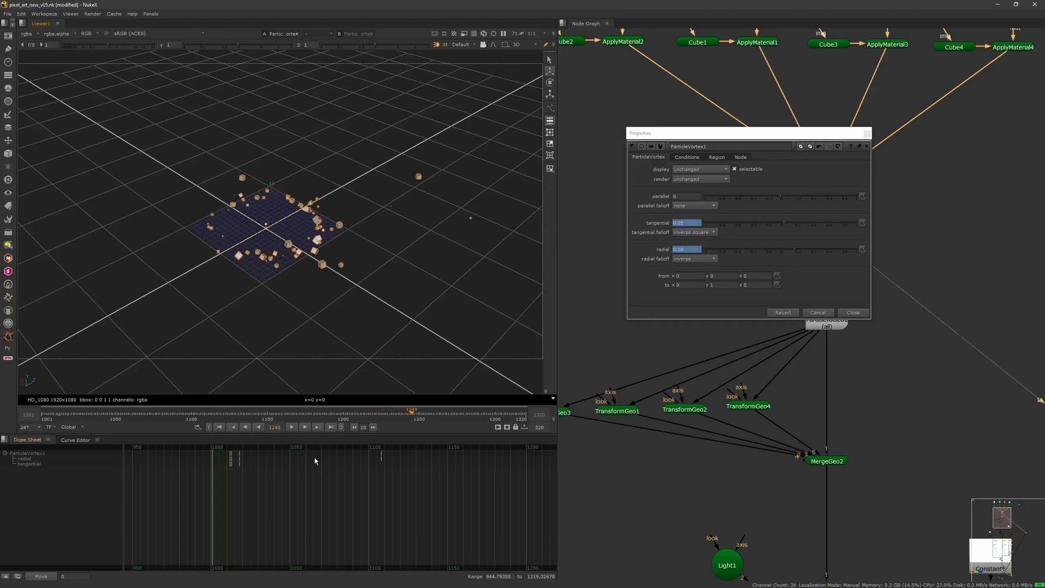
key("ctrl+z")
Close the ParticleVortex1 properties and open those of the ParticleCurve1 node below it.
left_click(867, 133)
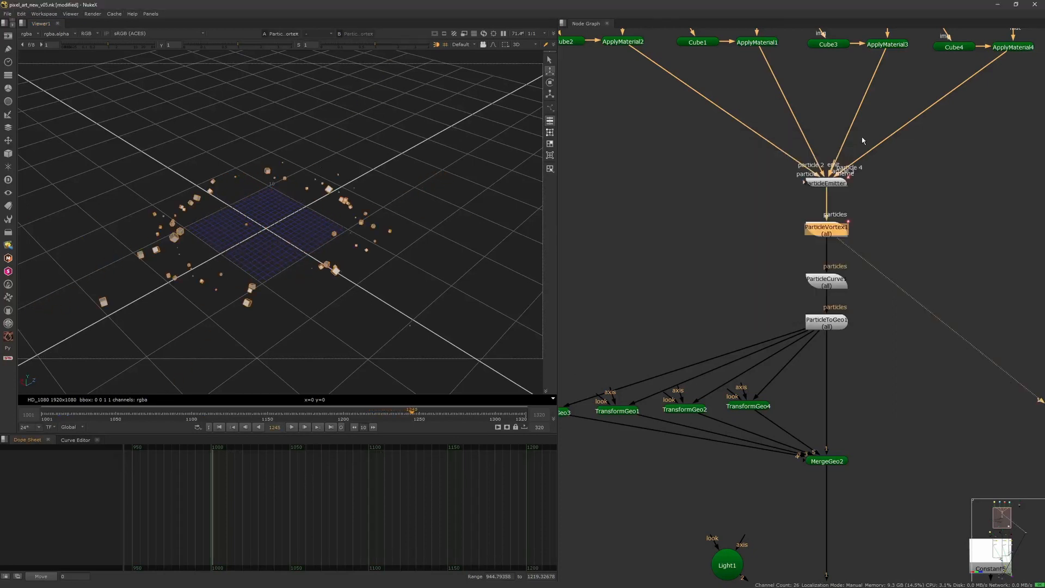
middle_click_drag(827, 321, 811, 216)
left_click_drag(808, 188, 808, 183)
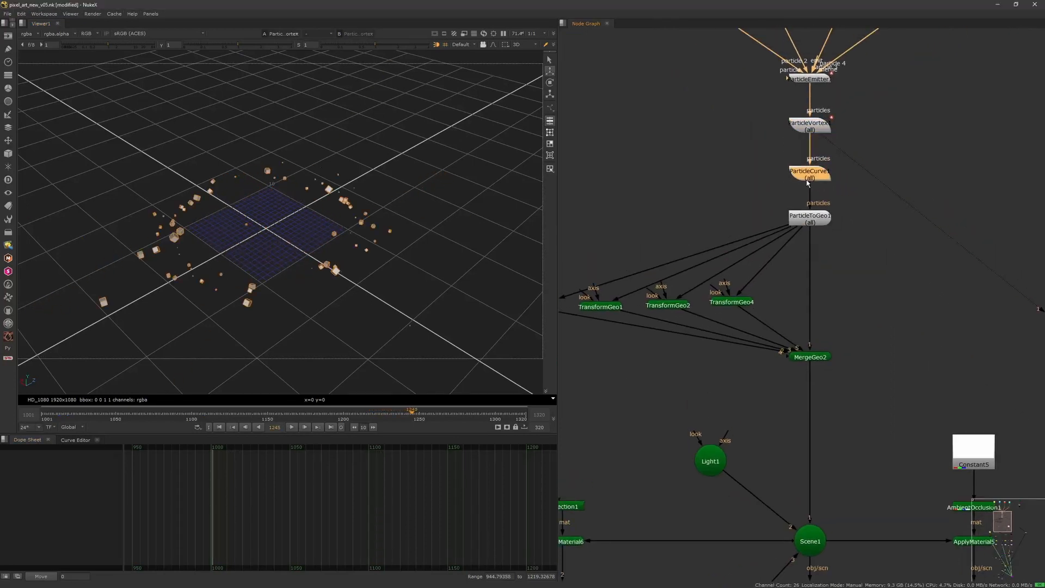
double_click(817, 177)
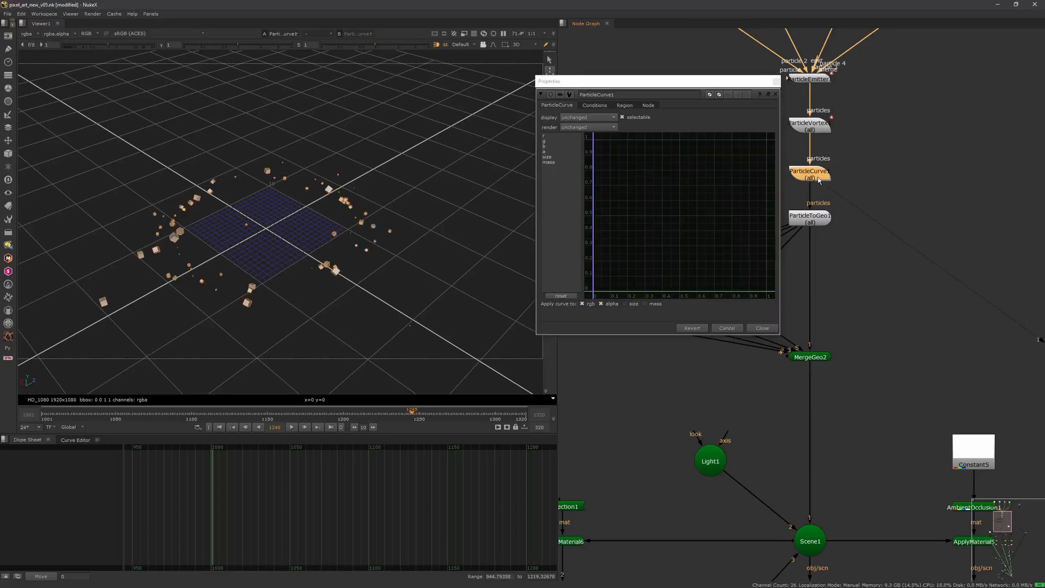
Display the size curve of ParticleCurve1, return to the first frame, and select ParticleEmitter1.
left_click(553, 158)
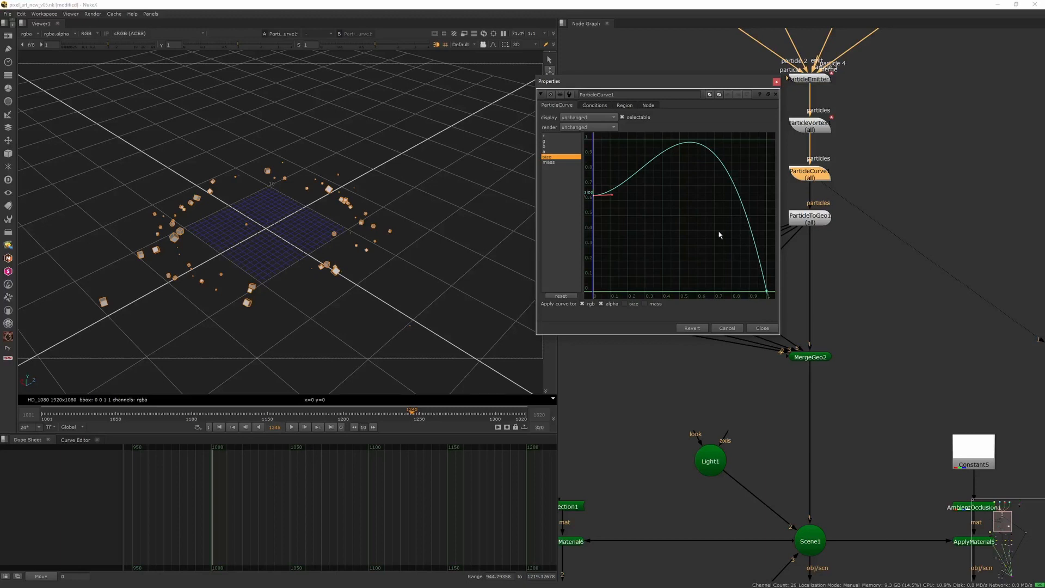
left_click(221, 427)
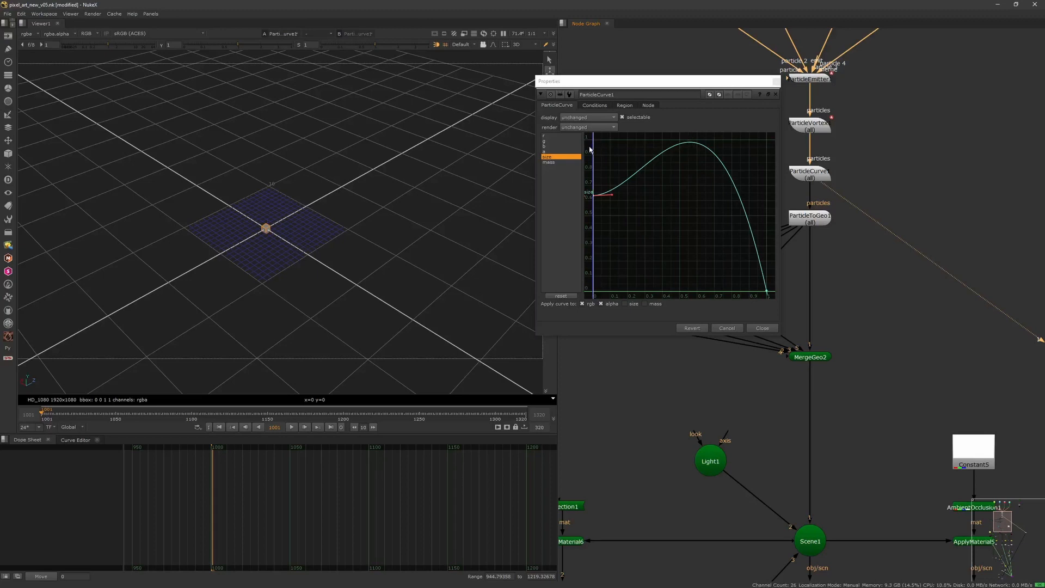
middle_click_drag(840, 92, 890, 133)
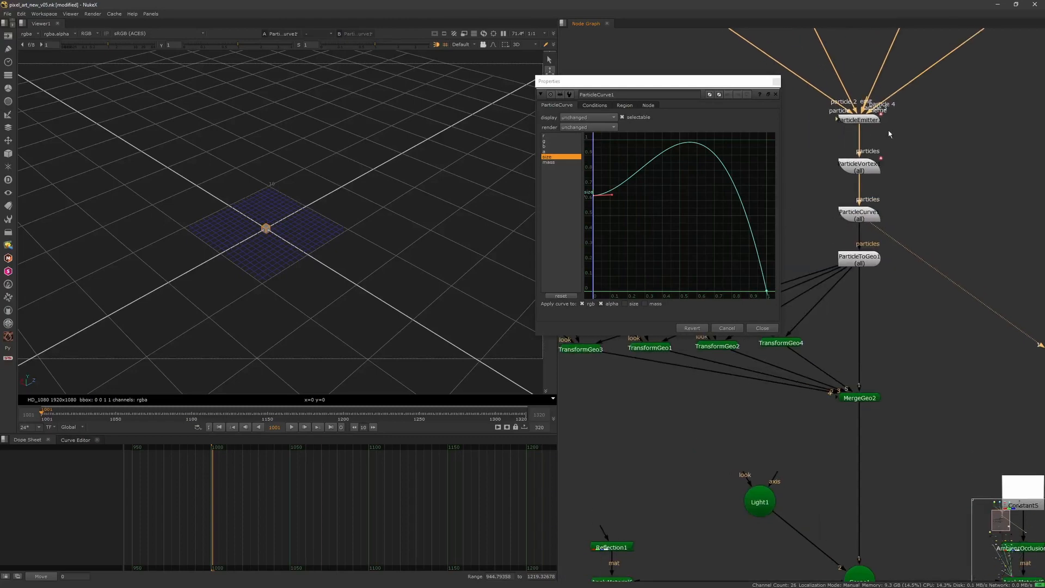
left_click(871, 117)
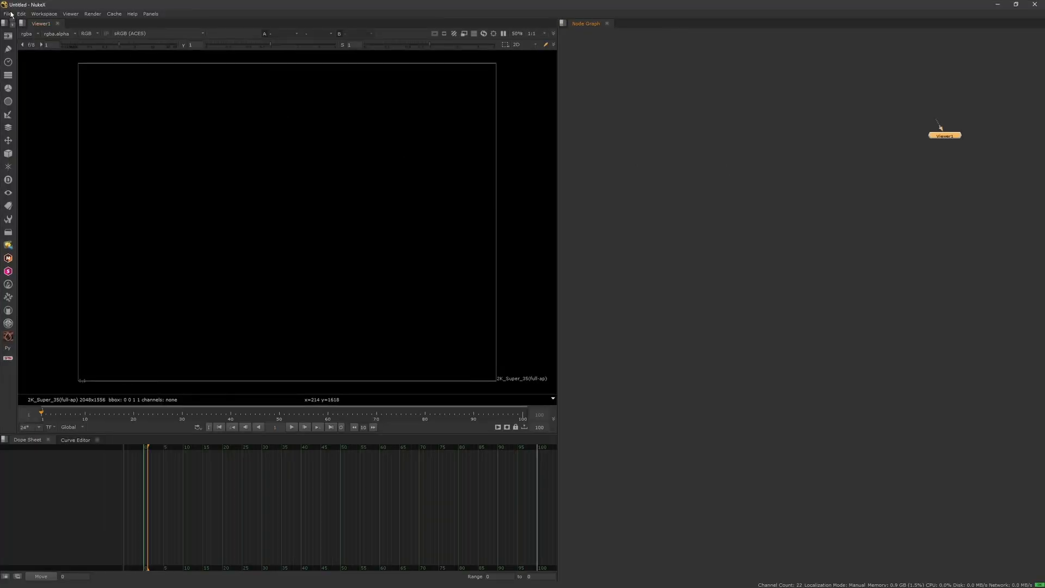
Reopen the recent comp pixel_art_new_v05.nk and restore its newer autosave file.
left_click(11, 13)
mouse_move(100, 43)
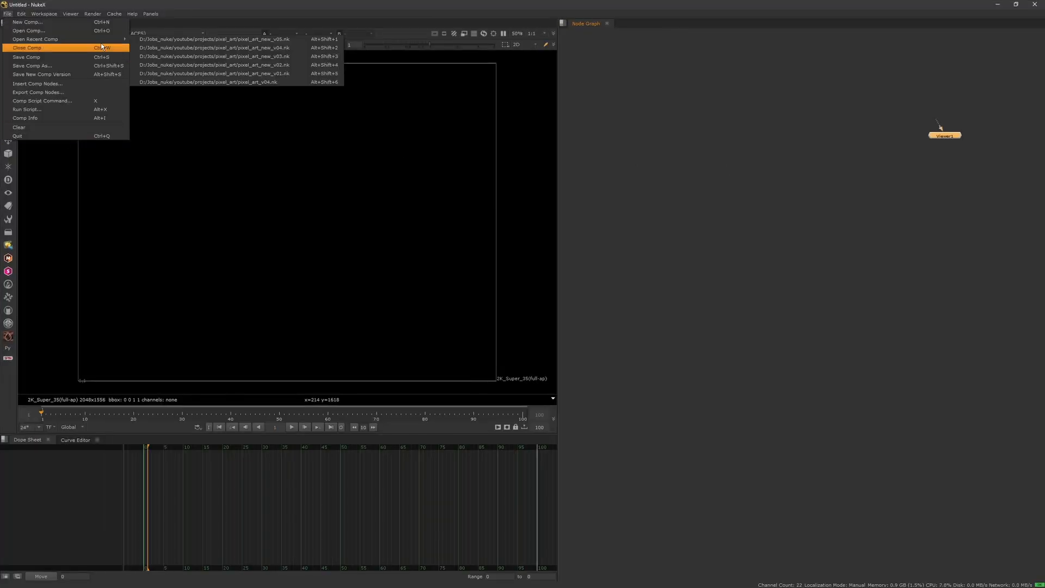
left_click(198, 42)
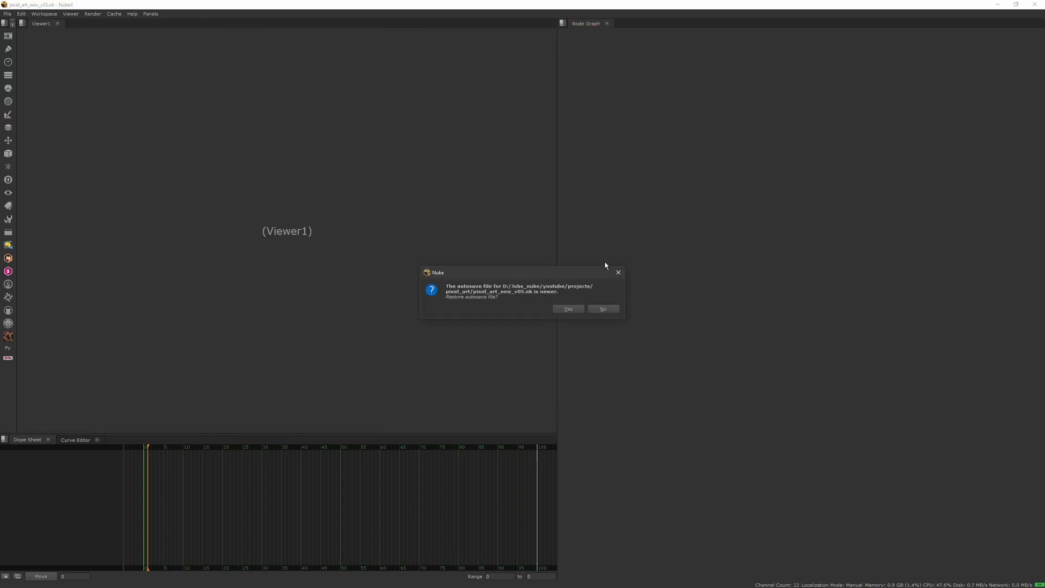
left_click(580, 309)
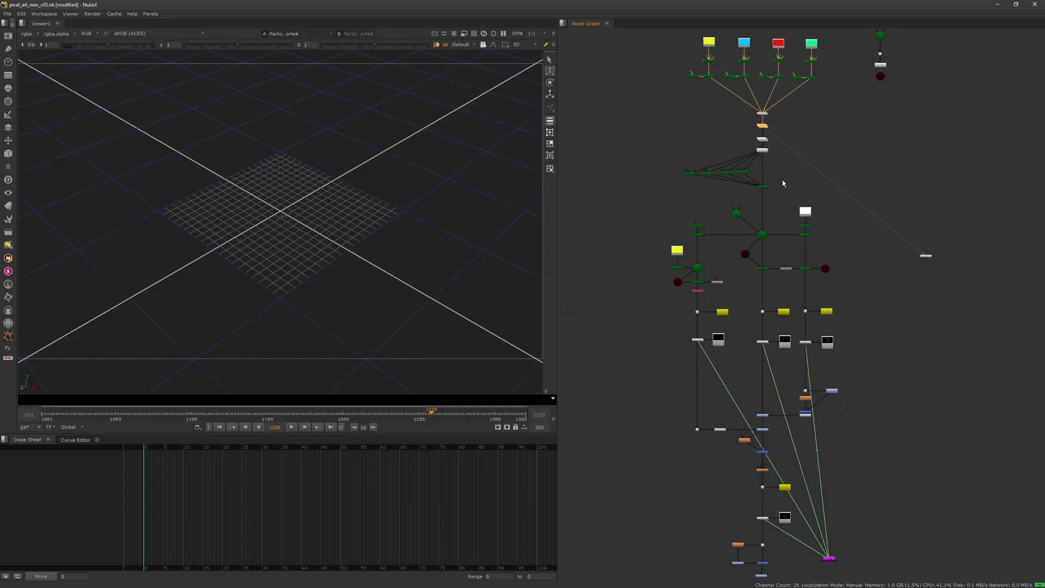
Frame the 3D scene in the viewer and play the animation from the first frame.
scroll(749, 135, "up", 5)
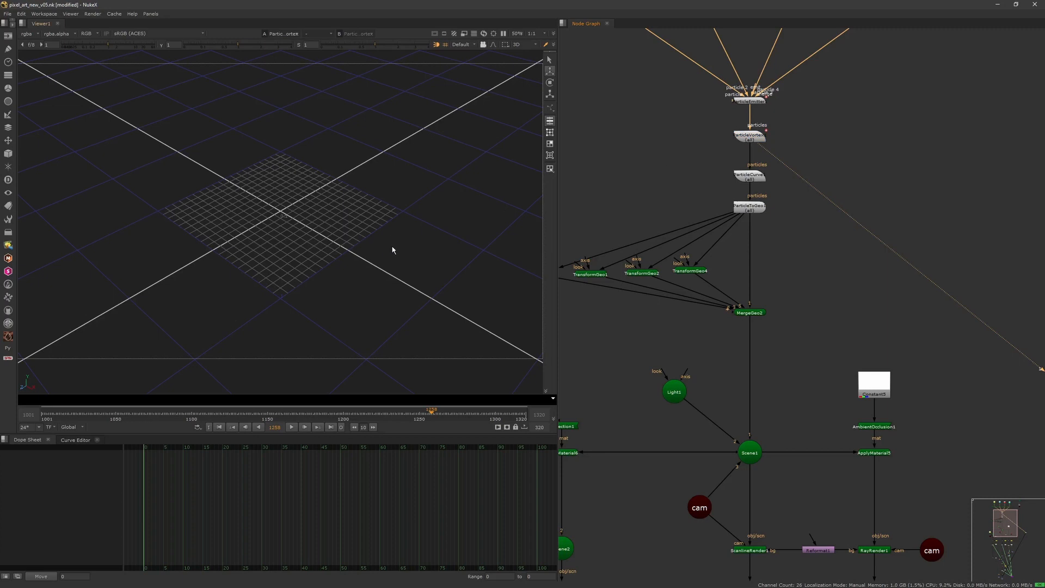
scroll(387, 256, "up", 4)
left_click_drag(383, 260, 386, 261, "alt")
scroll(336, 266, "down", 6)
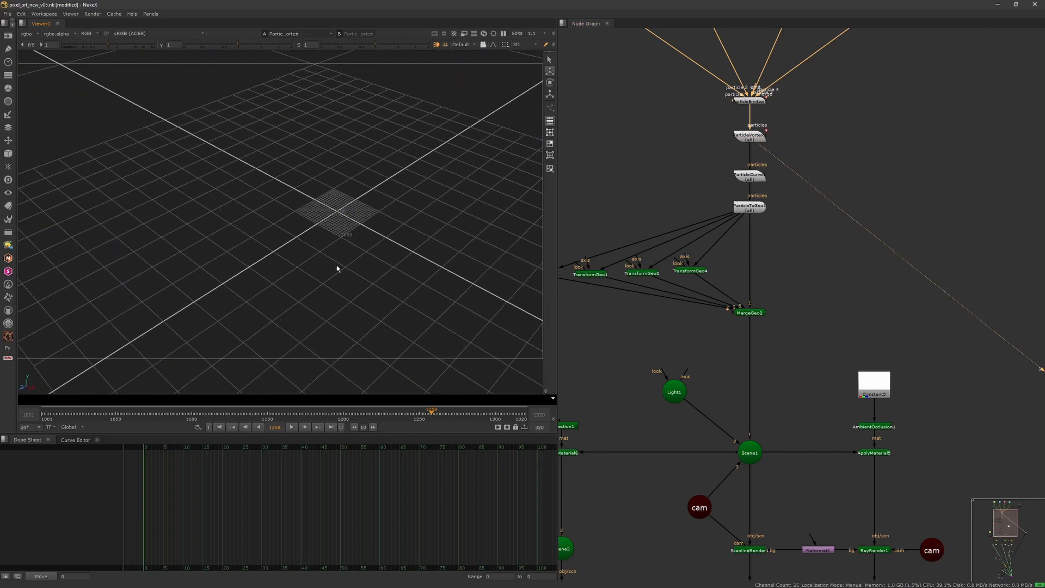
key("f")
left_click(219, 428)
left_click(293, 427)
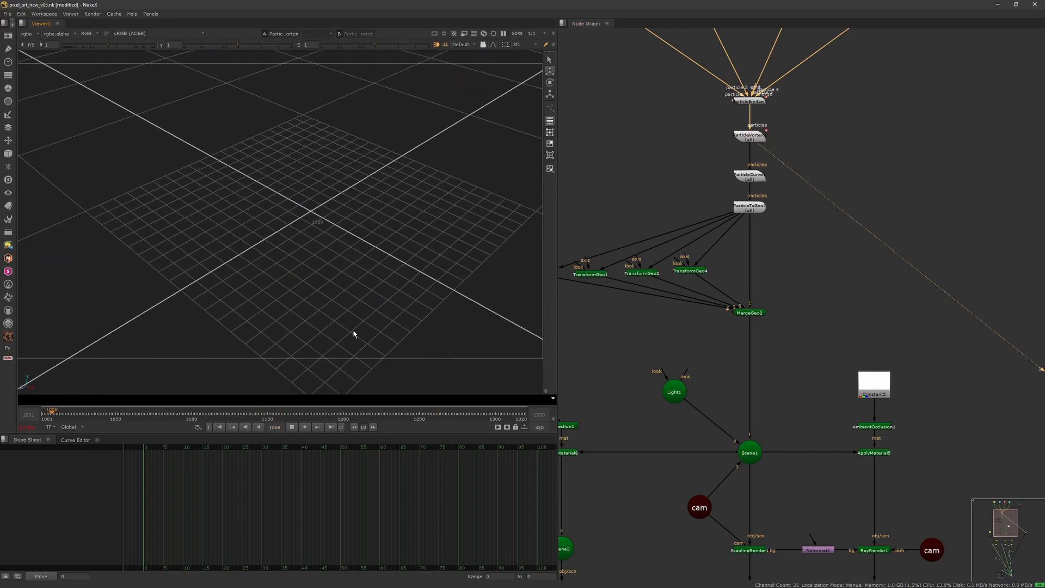
scroll(266, 249, "down", 3)
left_click_drag(355, 334, 267, 223, "ctrl")
middle_click_drag(330, 304, 334, 336)
Open the ParticleEmitter1 properties, watch its emitted cubes during playback, close the properties, and stop the playback.
middle_click_drag(710, 114, 739, 225)
scroll(739, 225, "down", 2)
scroll(754, 215, "up", 2)
double_click(772, 215)
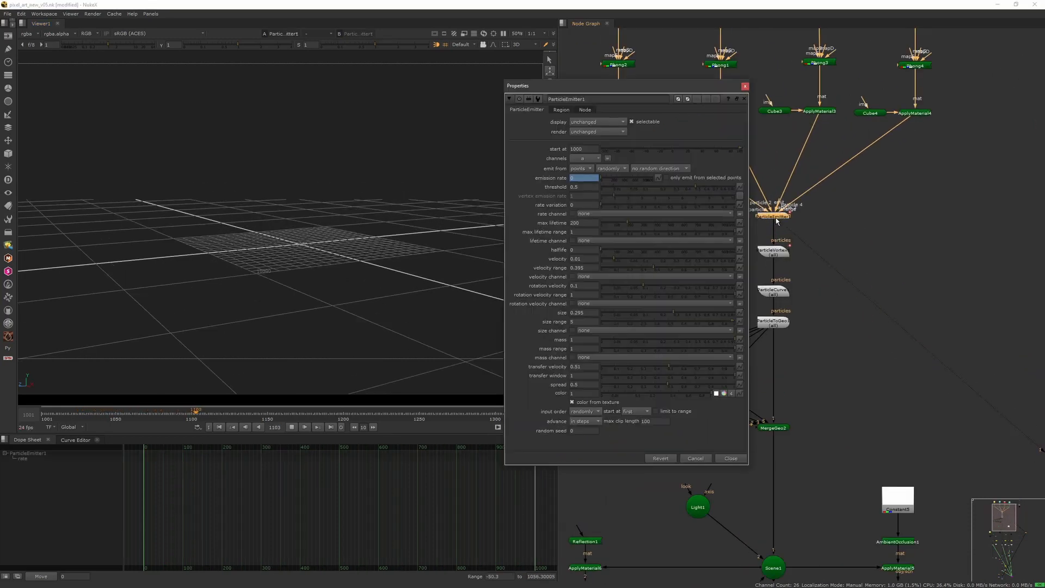
middle_click(349, 280)
scroll(332, 306, "down", 5)
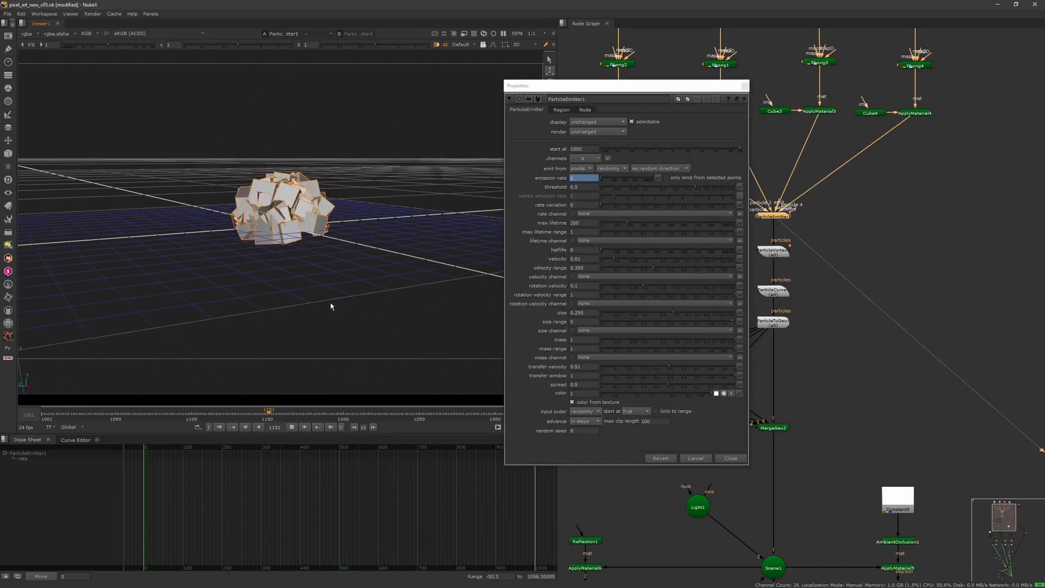
left_click_drag(332, 305, 494, 251, "ctrl")
left_click(744, 99)
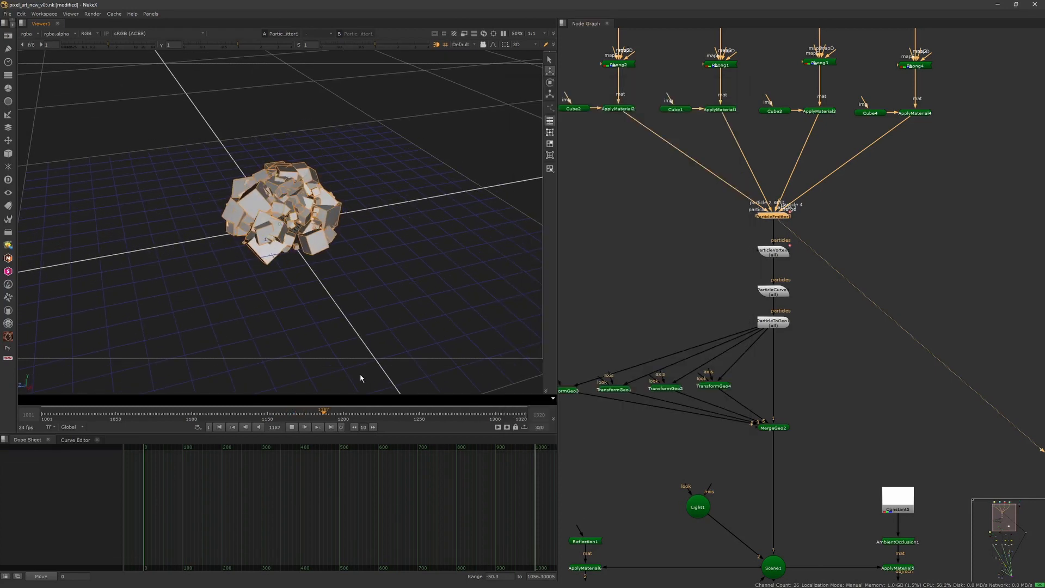
left_click(292, 428)
Show the ParticleCurve1 output in the viewer and open that node's properties.
middle_click_drag(679, 301, 711, 211)
scroll(776, 215, "up", 2)
left_click(810, 194)
key("1")
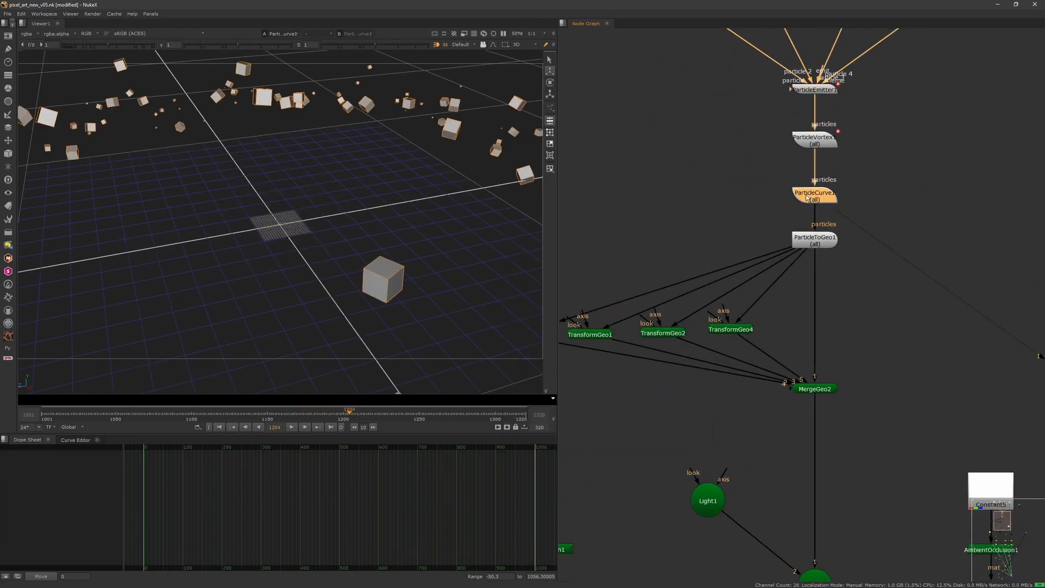
double_click(810, 194)
scroll(382, 257, "down", 4)
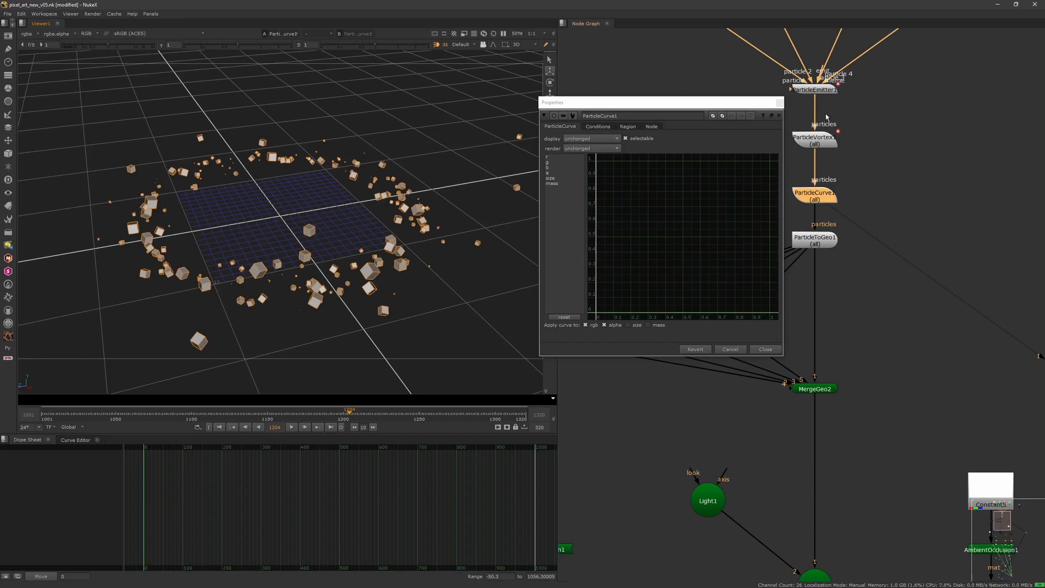
Open the ParticleEmitter1 properties, examine the size and size range settings, and close them.
double_click(796, 90)
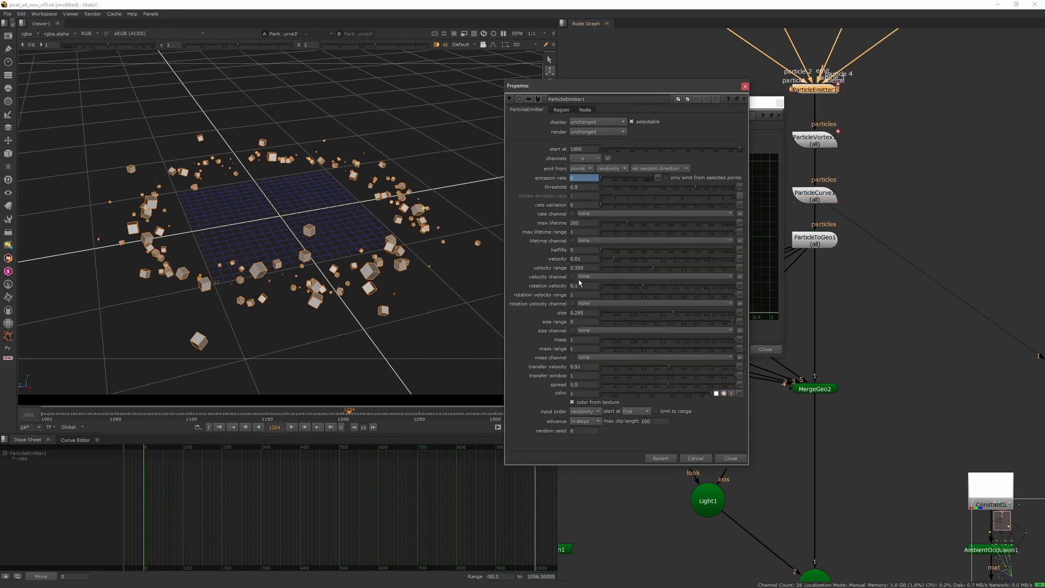
double_click(586, 312)
key("Tab")
left_click(745, 99)
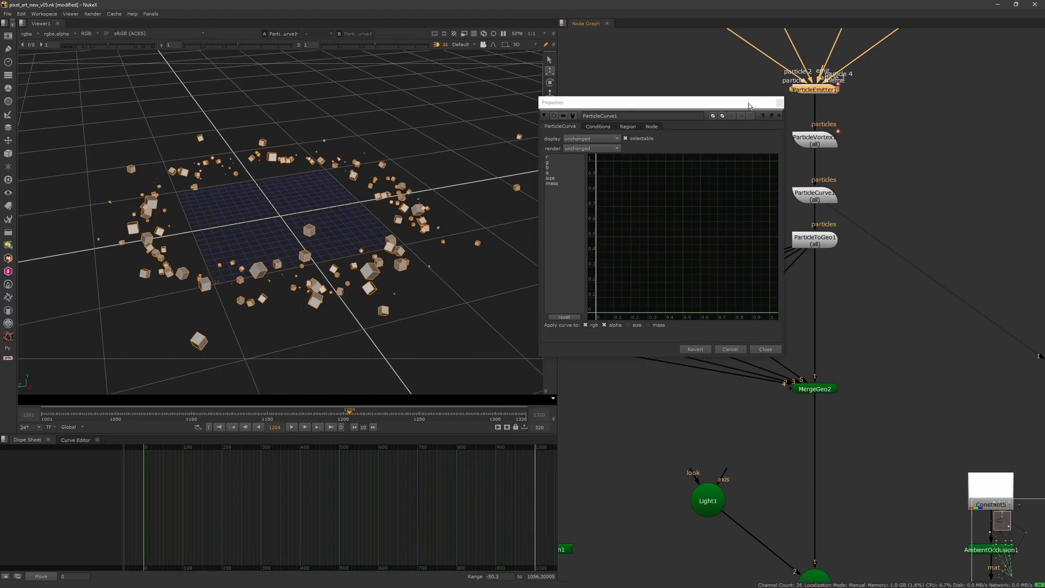
Display the size curve of ParticleCurve1 and scrub from the first frame to frame 1259.
left_click(817, 199)
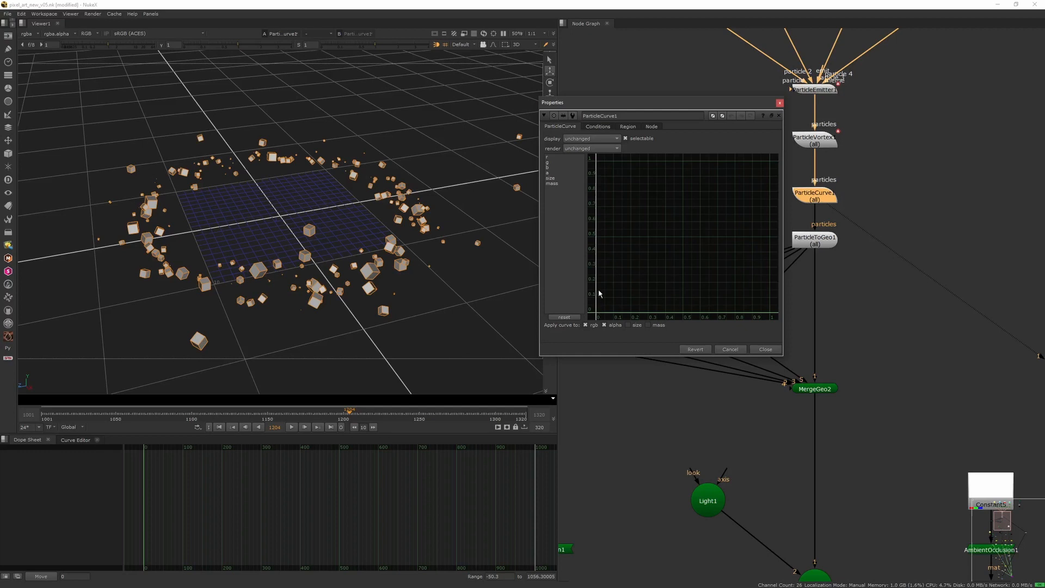
left_click(553, 179)
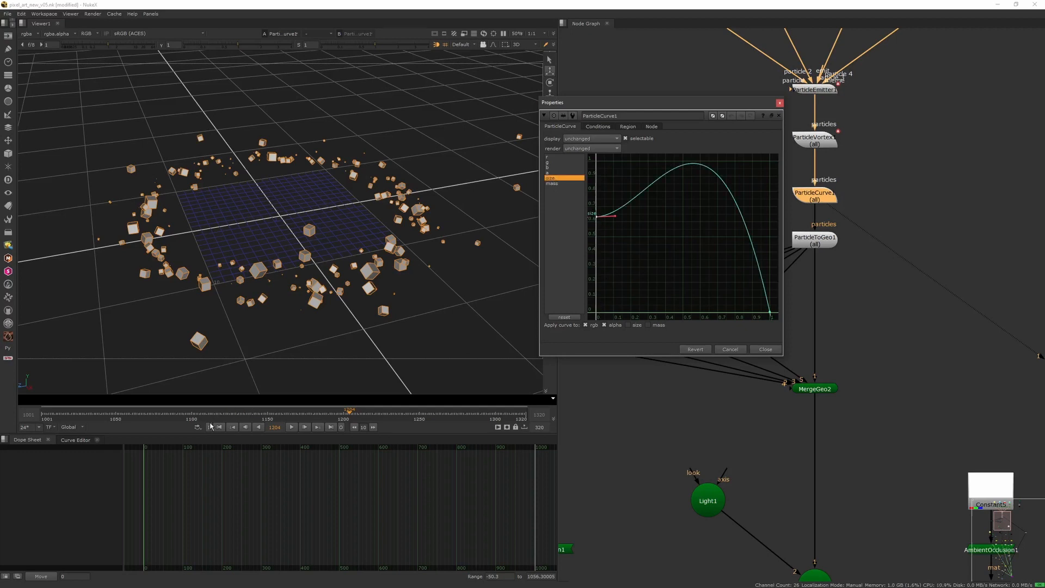
left_click(43, 414)
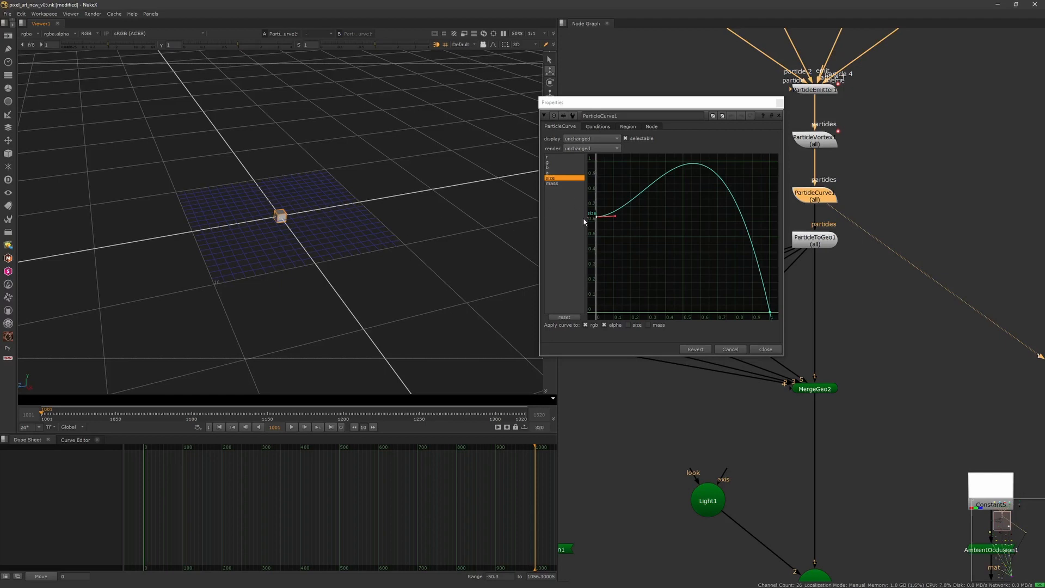
left_click_drag(60, 413, 434, 401)
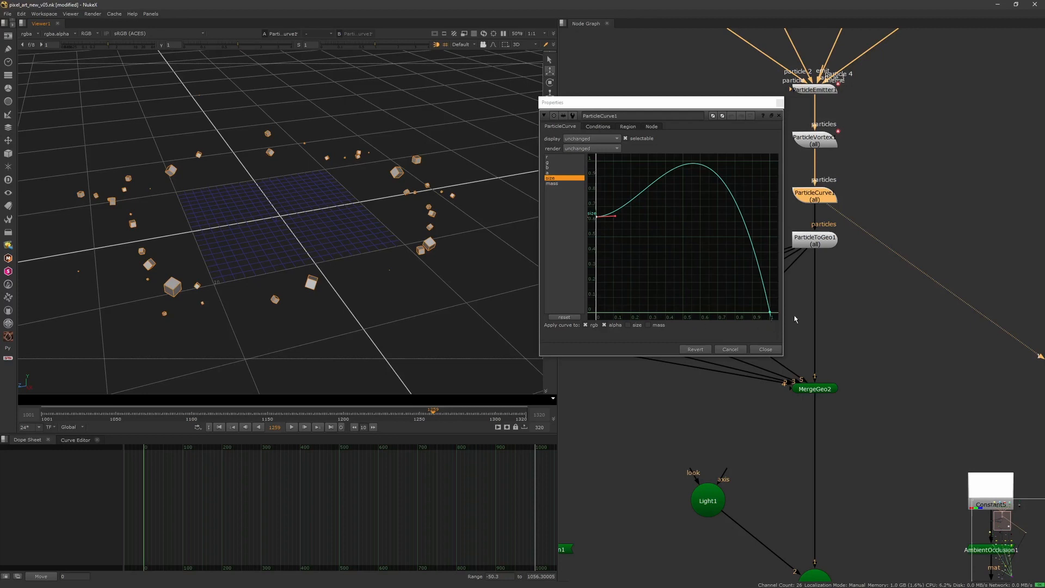
Select the end point of the size curve and preview the shrinking cubes in playback from the first frame.
left_click_drag(741, 288, 784, 323)
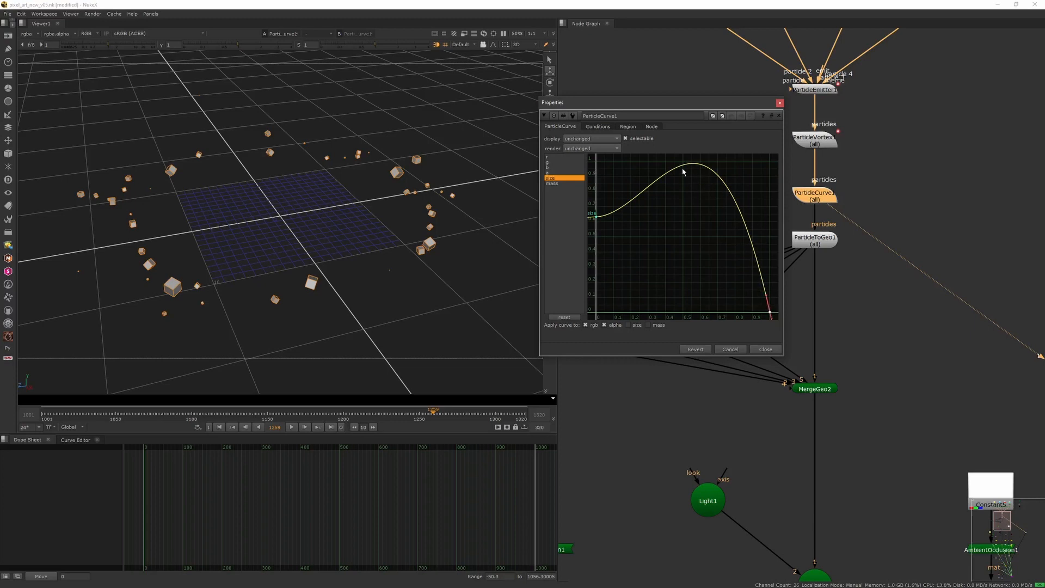
left_click_drag(749, 296, 771, 321)
mouse_move(429, 411)
left_mouse_down()
mouse_move(410, 413)
mouse_move(489, 409)
mouse_move(436, 413)
left_mouse_up()
left_click(220, 427)
left_click(289, 427)
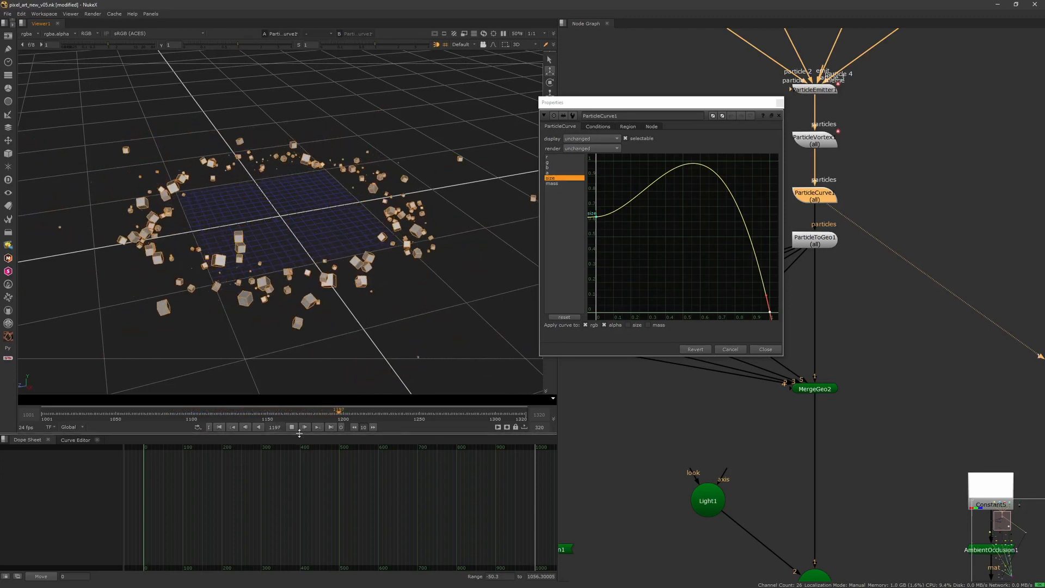
left_click(292, 426)
scroll(345, 358, "down", 6)
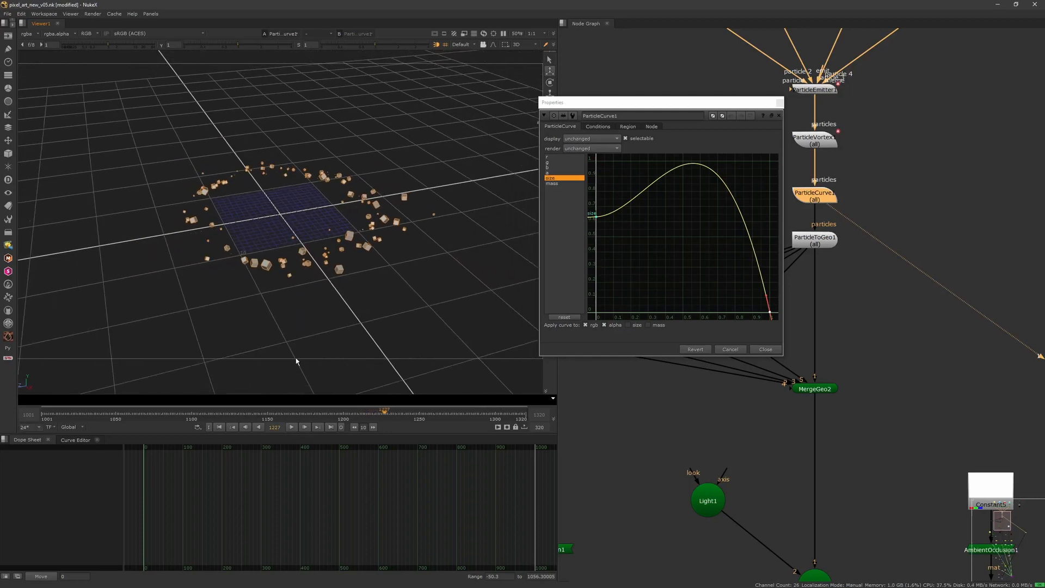
Close the ParticleCurve1 properties, open those of ParticleToGeo1, and play its output from the first frame.
left_click(221, 427)
left_click_drag(245, 321, 368, 280, "ctrl")
left_click(780, 103)
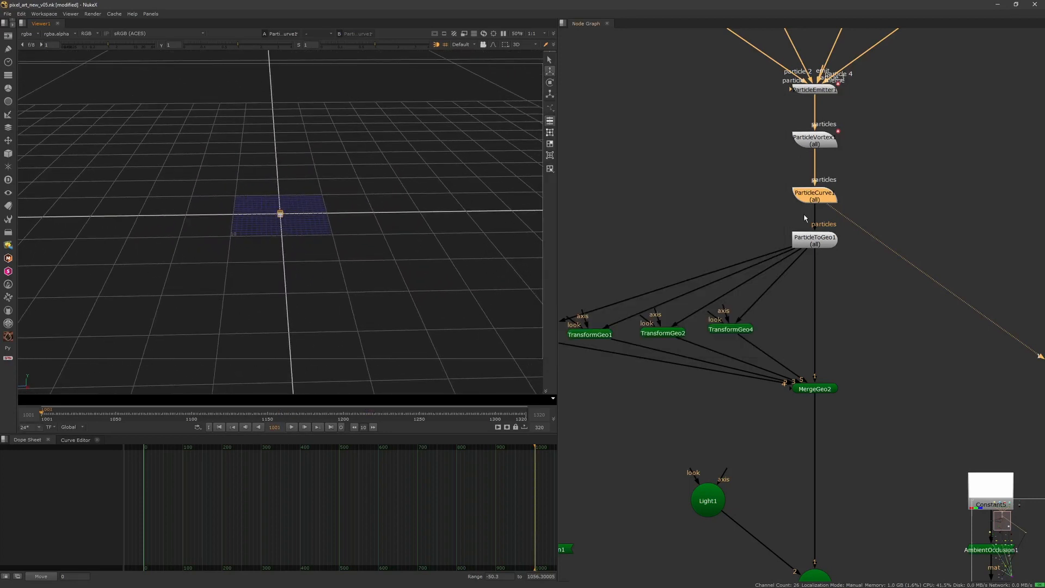
double_click(817, 243)
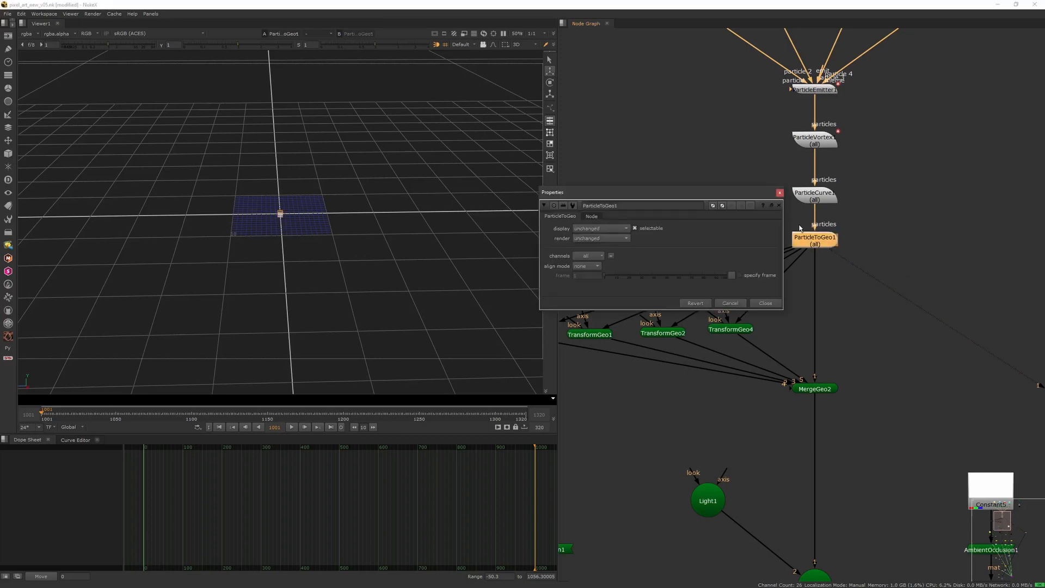
left_click(220, 428)
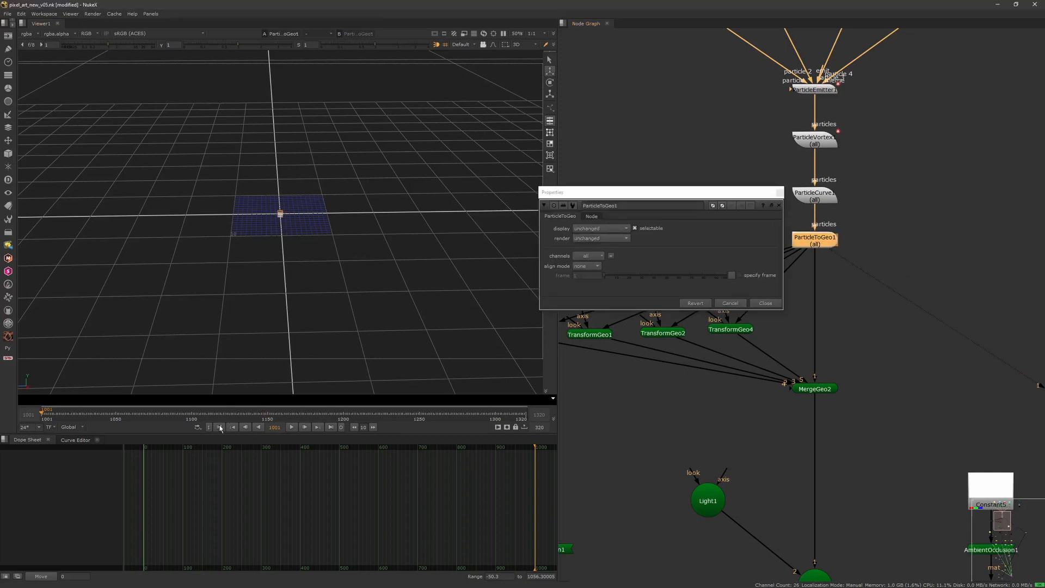
left_click(292, 427)
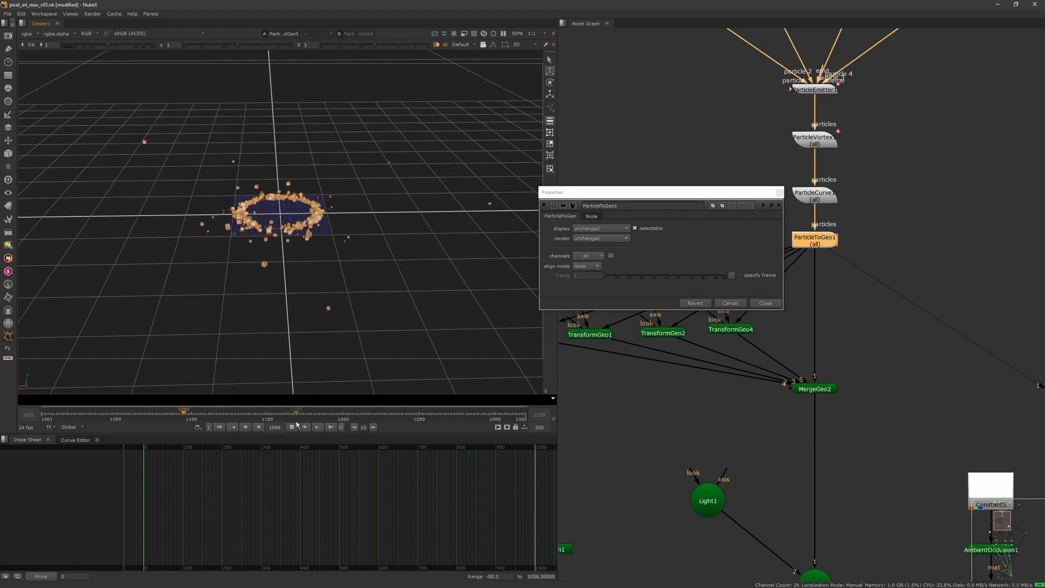
Try the specify frame option on ParticleToGeo1, scrub the timeline to frame 1095, and turn the option off.
left_click(739, 275)
left_click(581, 276)
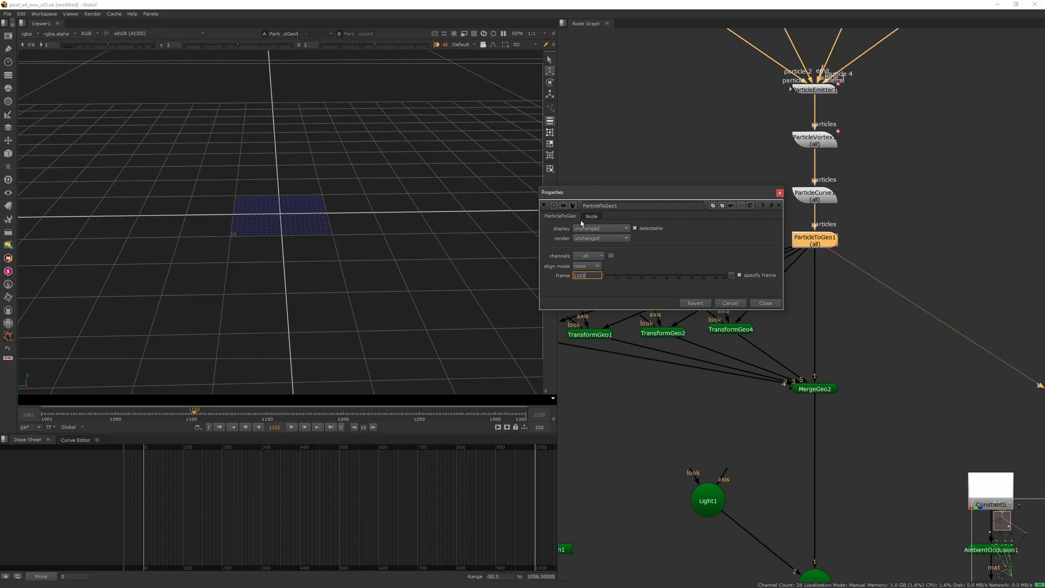
key("Return")
left_click_drag(222, 408, 184, 435)
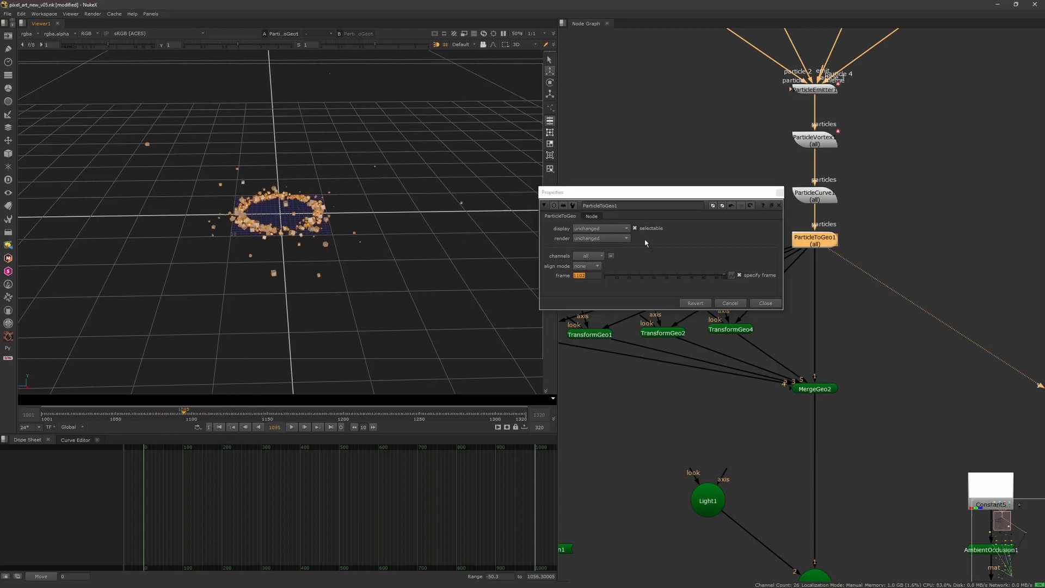
left_click(740, 275)
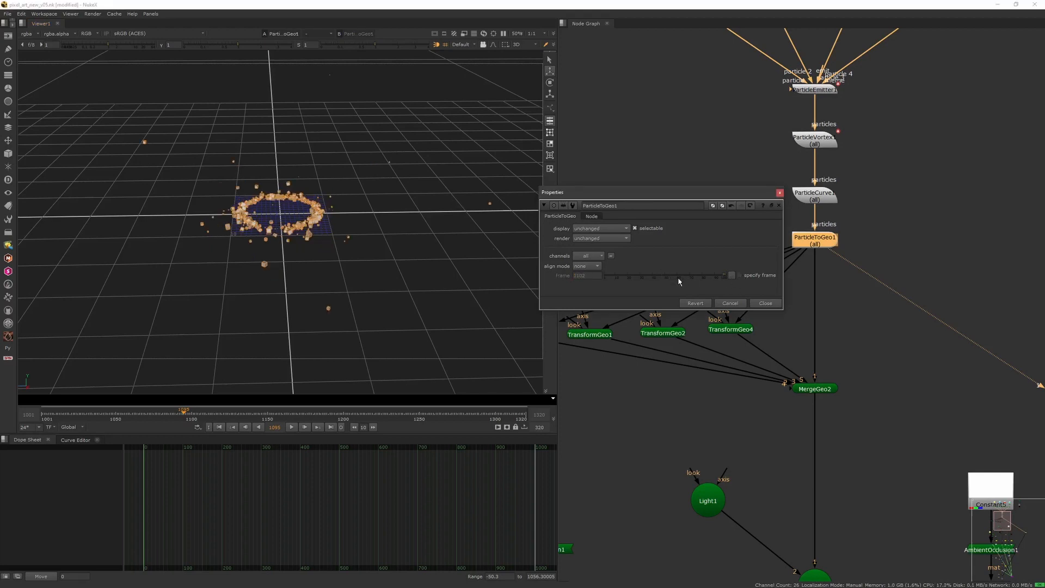
Scrub the timeline to frame 1149 and close the ParticleToGeo1 properties.
left_click_drag(227, 411, 265, 411)
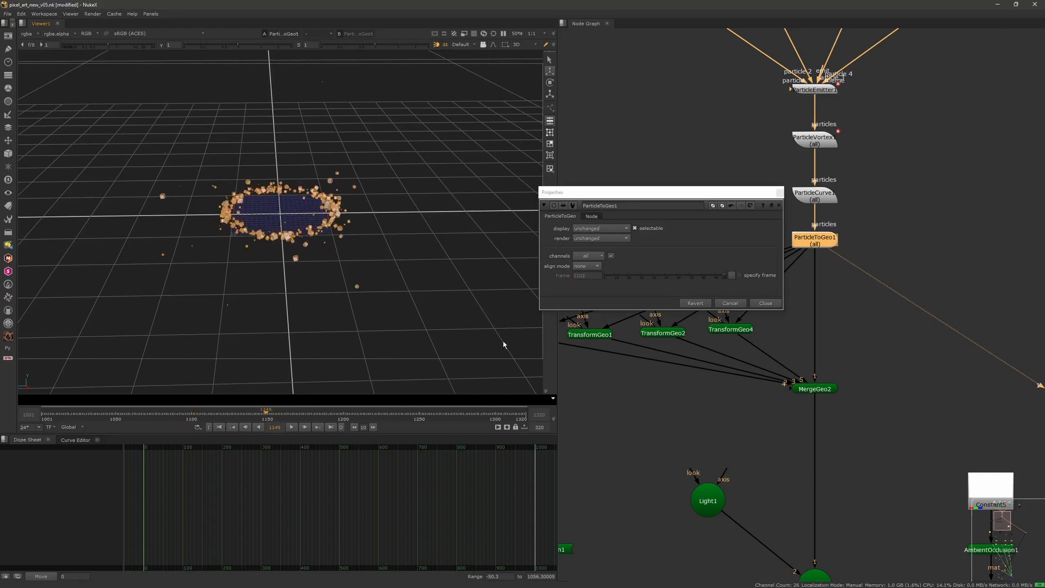
left_click(780, 192)
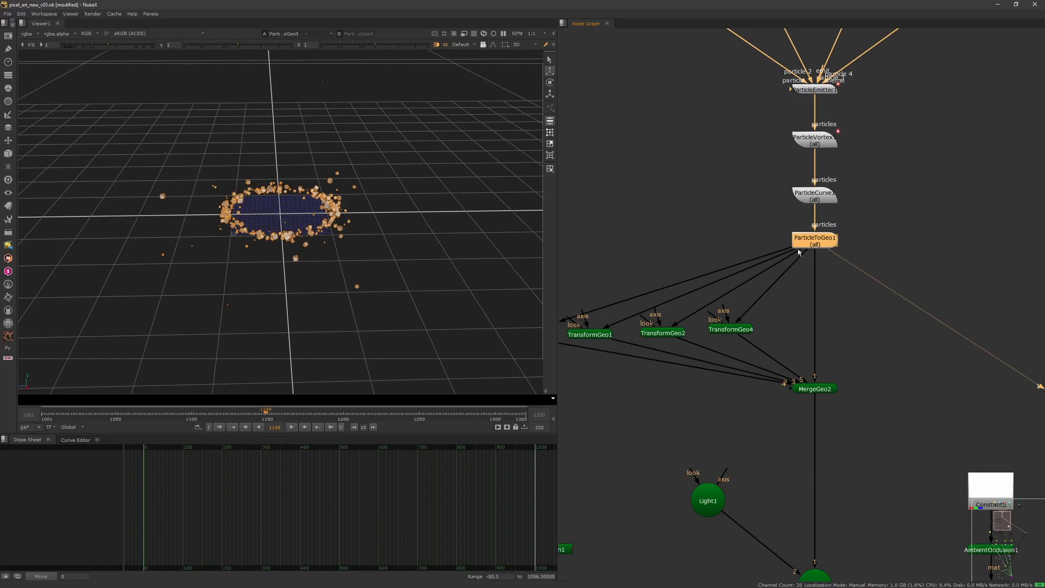
Box-select the TransformGeo nodes below ParticleToGeo1 and clear the selection.
scroll(781, 258, "down", 3)
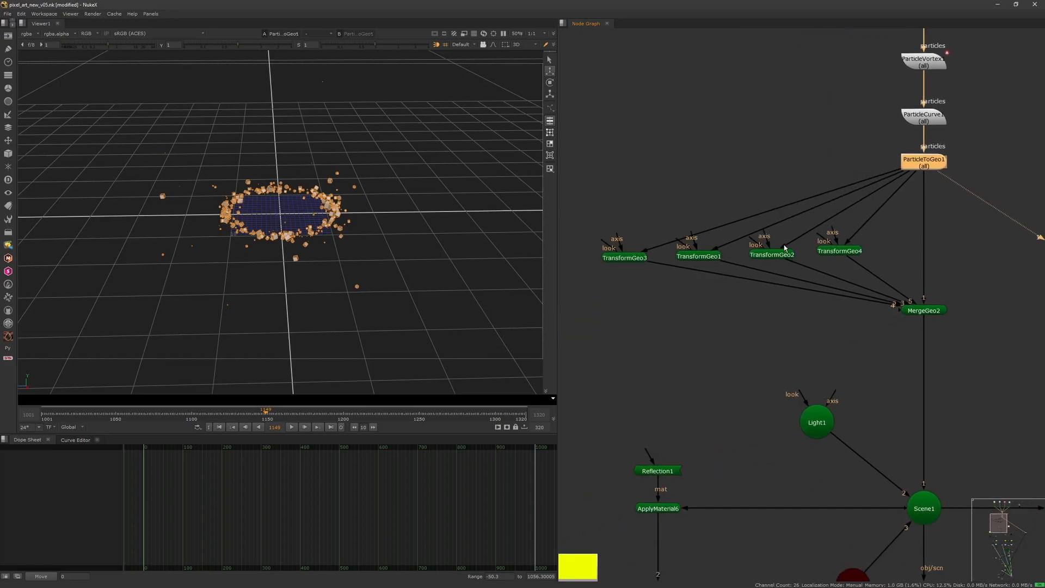
left_click_drag(614, 338, 907, 221)
left_click(884, 197)
left_click(873, 186)
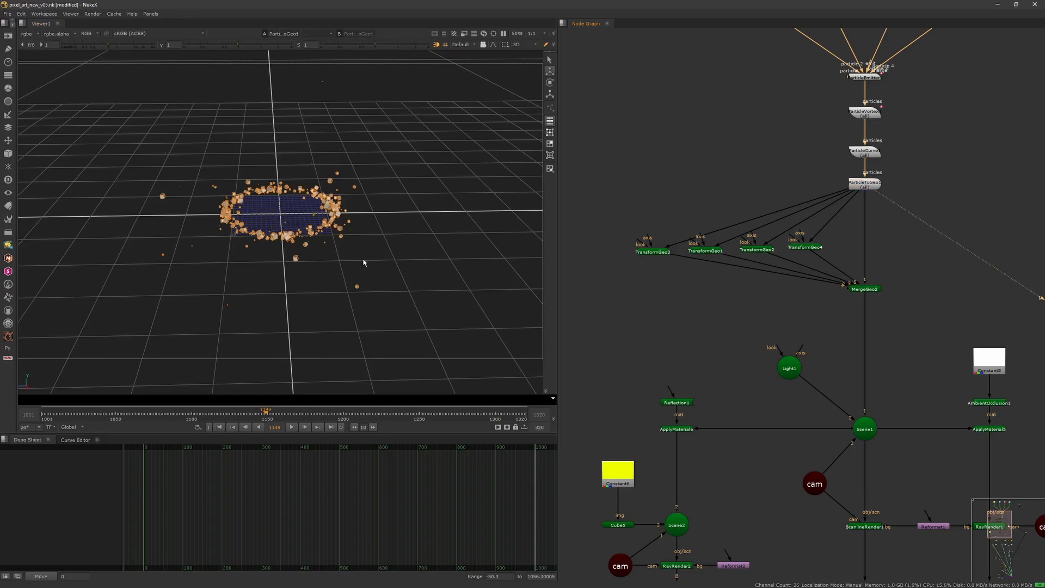
View the outputs of TransformGeo3, TransformGeo1 and TransformGeo4 in turn and inspect each rotated particle ring.
scroll(363, 262, "down", 3)
left_click_drag(364, 263, 168, 215, "ctrl")
scroll(278, 254, "up", 4)
left_click(643, 252)
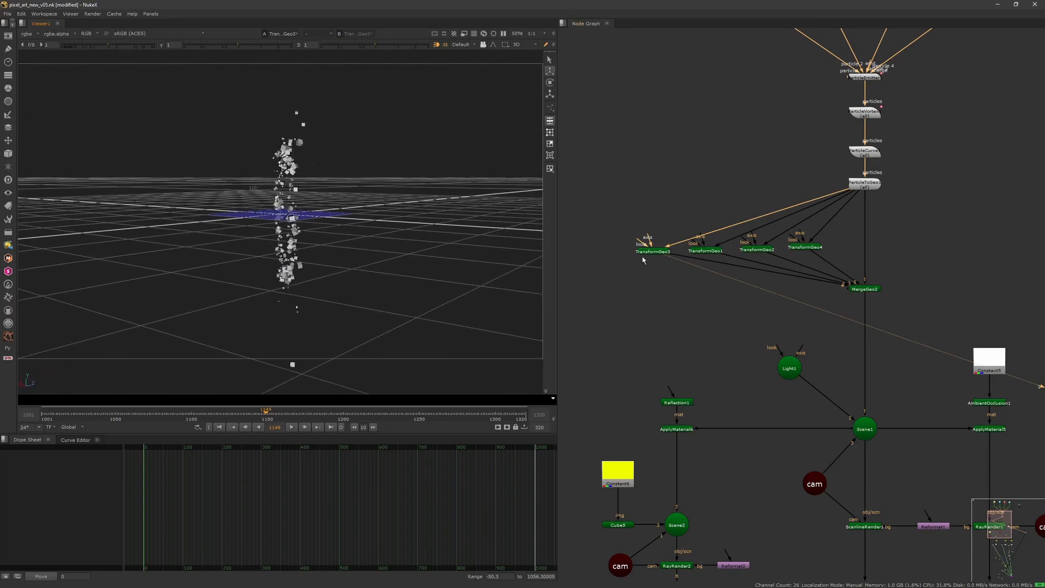
left_click_drag(702, 251, 703, 254)
left_click_drag(352, 254, 332, 210, "ctrl")
left_click_drag(347, 251, 305, 355, "ctrl")
left_click(808, 247)
key("1")
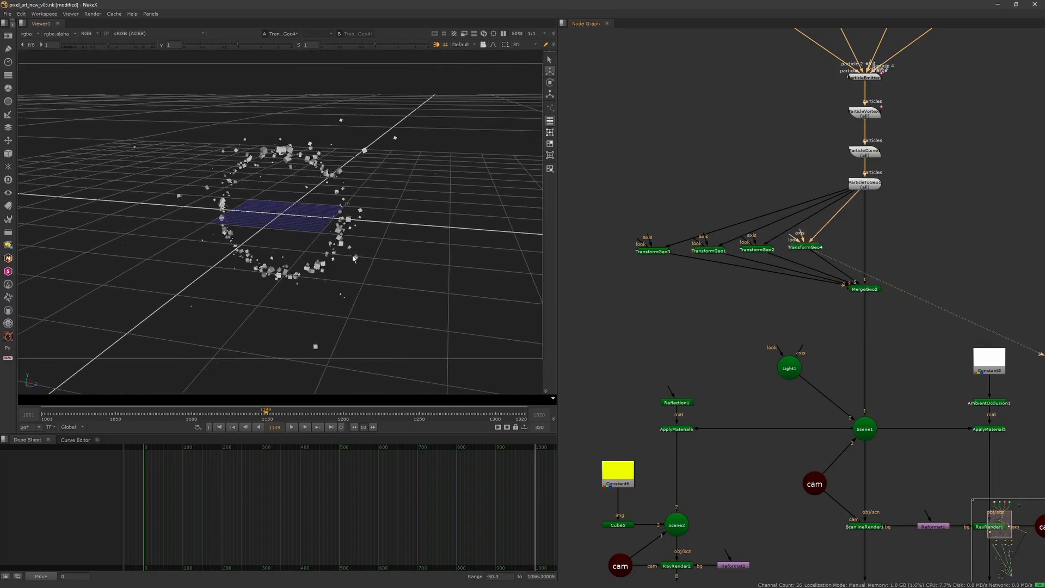
View MergeGeo2 and play the combined particle rings from the first frame, examining them from several angles.
left_click_drag(346, 256, 417, 269, "ctrl")
left_click(864, 289)
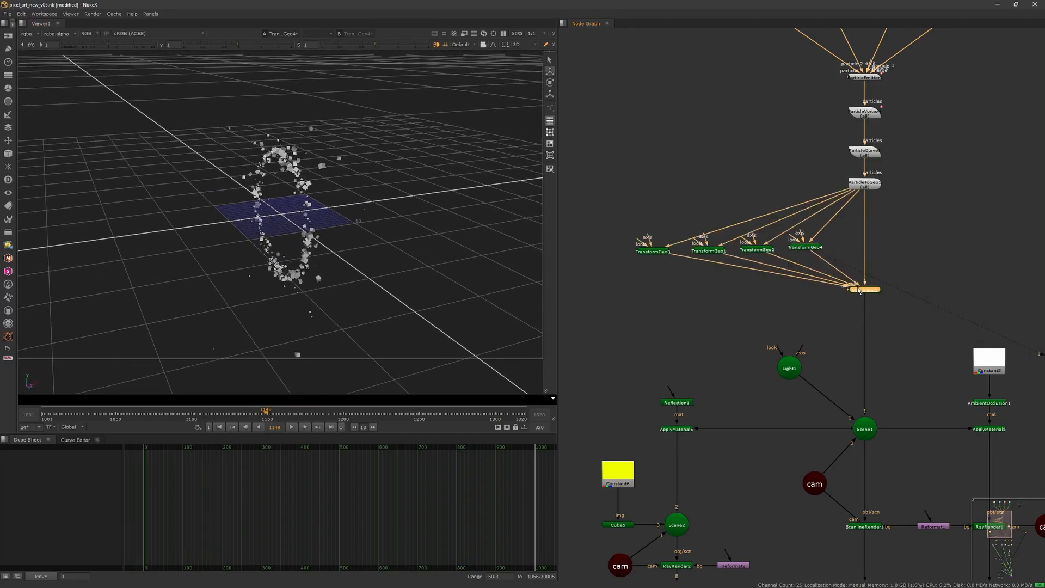
key("1")
left_click_drag(245, 229, 239, 261, "ctrl")
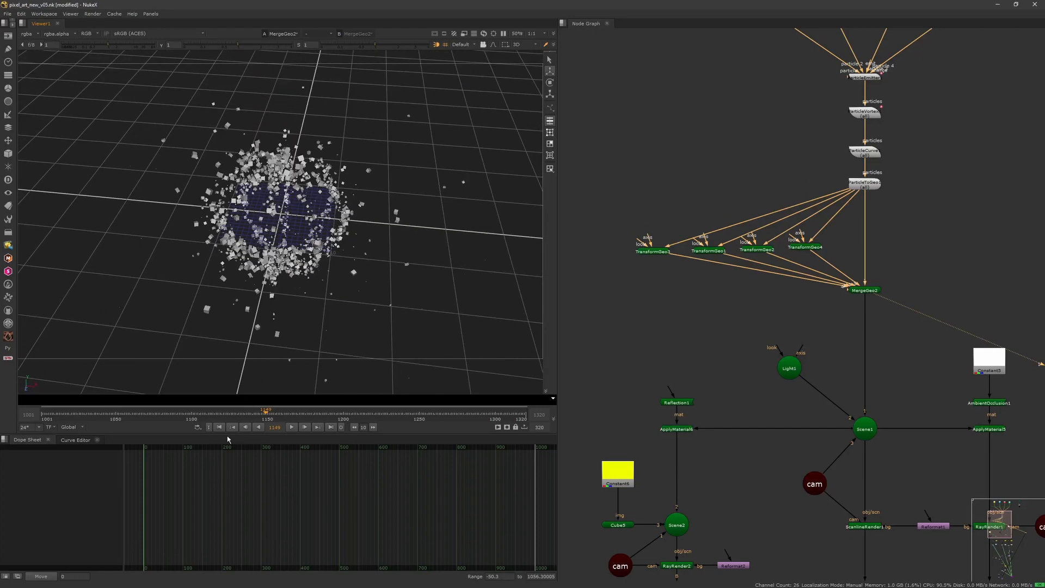
left_click(218, 428)
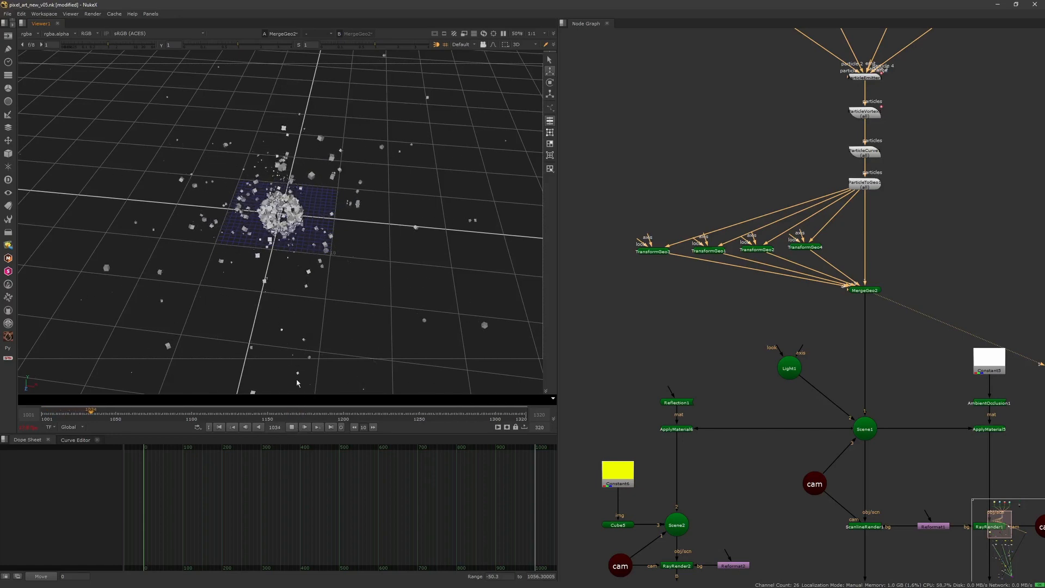
left_click_drag(349, 332, 290, 297, "ctrl")
scroll(290, 294, "up", 2)
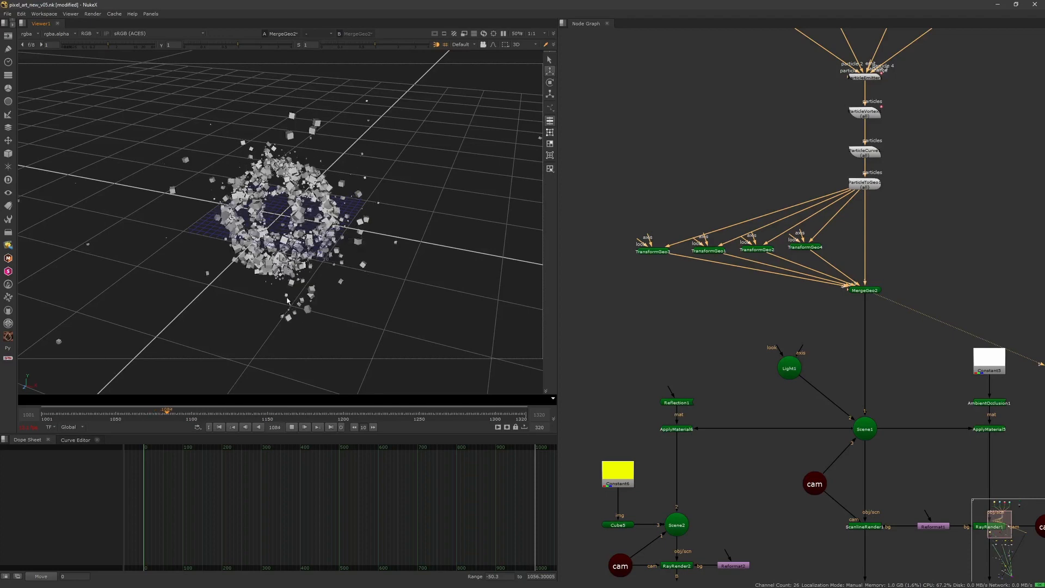
left_click_drag(287, 300, 275, 348, "ctrl")
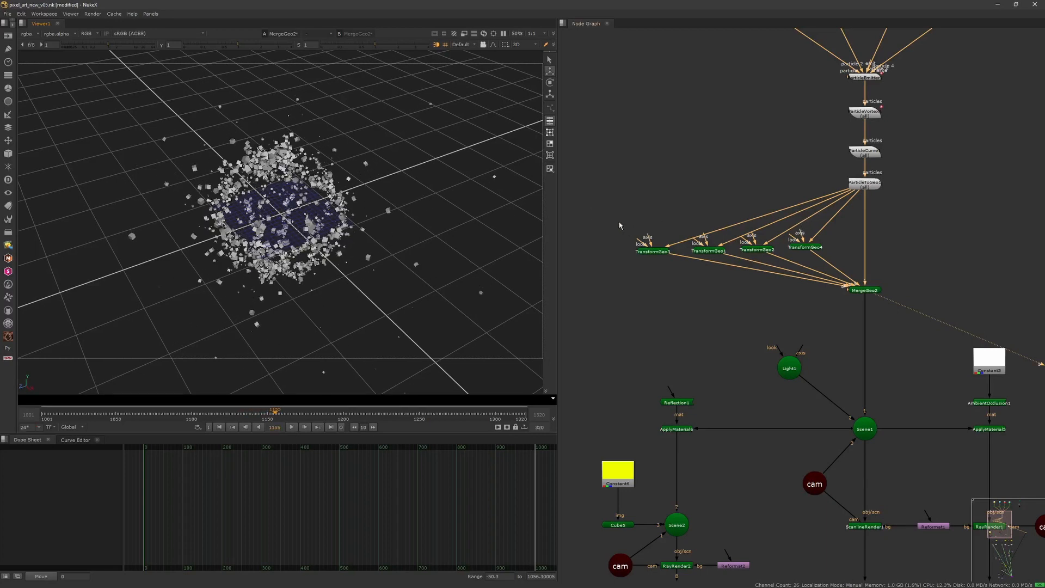
Box-select the four TransformGeo nodes, clear the selection, and scrub the timeline to frame 1178.
left_click_drag(620, 222, 828, 313)
left_click(700, 241)
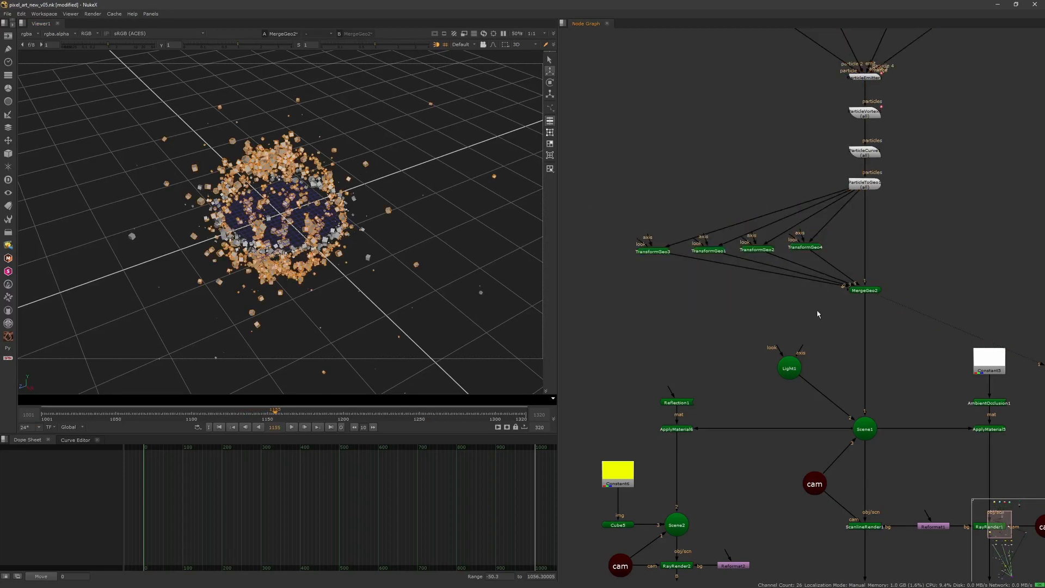
left_click_drag(279, 414, 309, 414)
left_click_drag(273, 261, 300, 256, "ctrl")
scroll(242, 235, "down", 4)
scroll(301, 256, "up", 3)
scroll(765, 157, "down", 5)
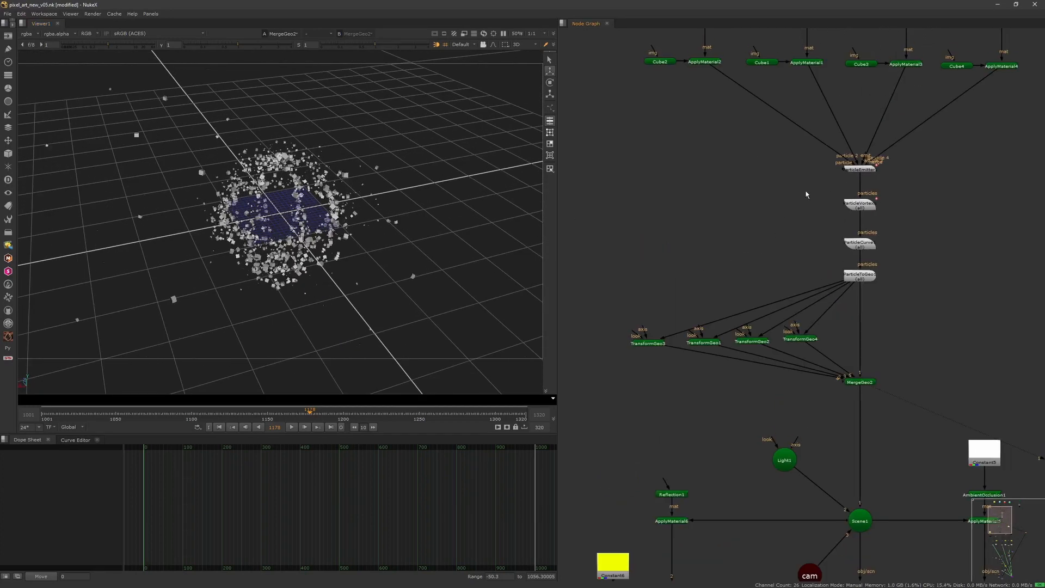
Box-select the particle nodes above the TransformGeo nodes, then open the ParticleEmitter1 properties and close them.
left_click_drag(793, 179, 900, 274)
scroll(826, 262, "up", 4)
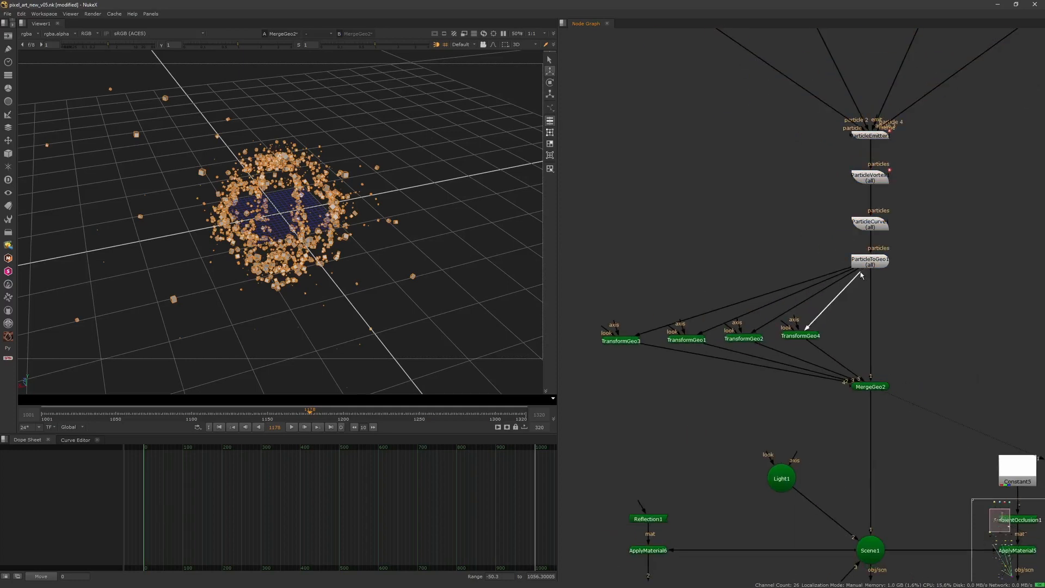
scroll(838, 218, "down", 4)
scroll(829, 190, "up", 3)
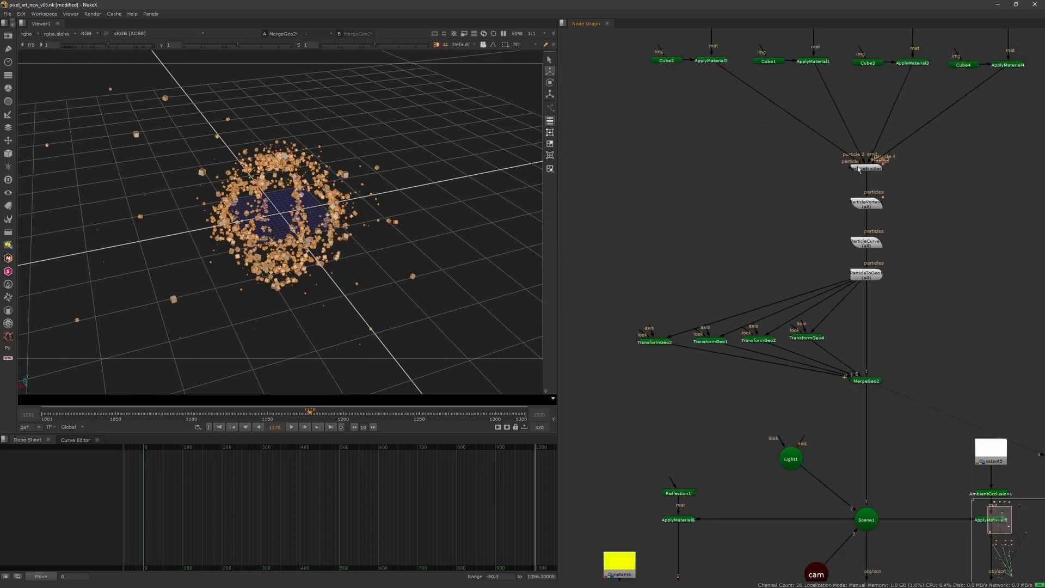
double_click(859, 170)
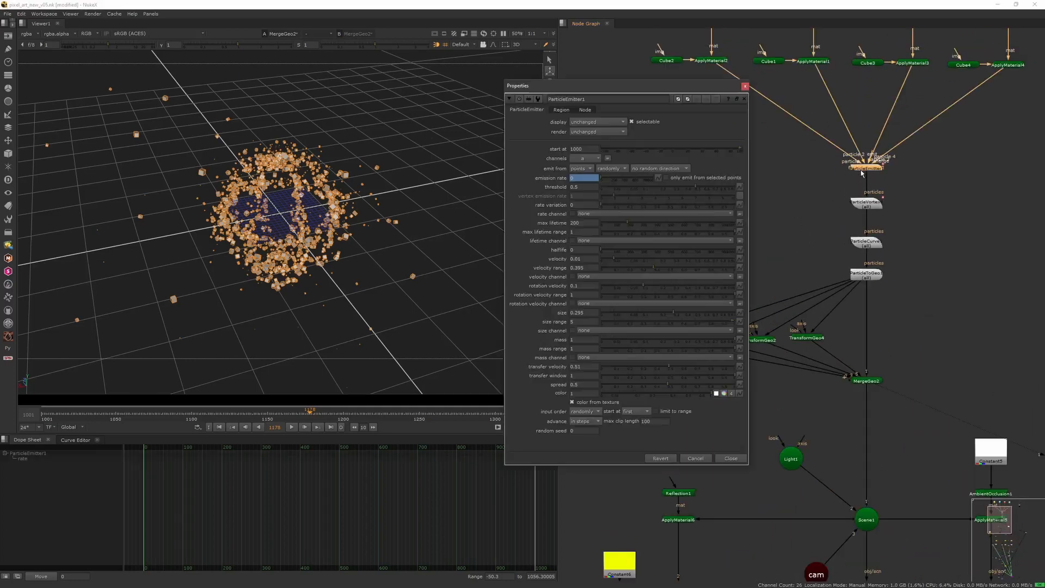
left_click(745, 86)
left_click(811, 207)
Duplicate the particle chain from ParticleEmitter1 to ParticleToGeo1 and place the copy beside the original.
scroll(812, 208, "down", 2)
middle_click_drag(777, 240, 746, 253)
scroll(746, 252, "down", 2)
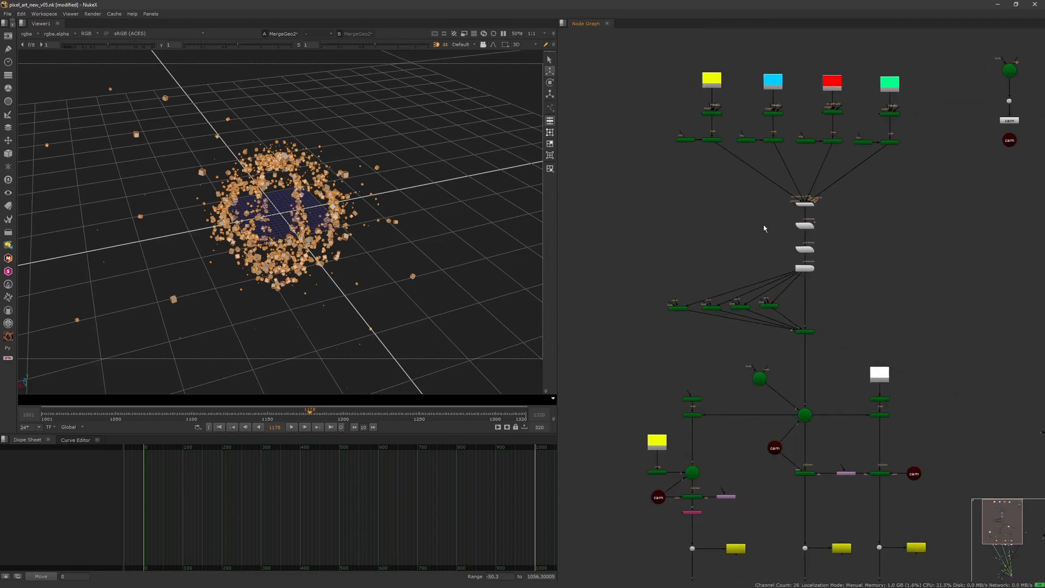
scroll(796, 216, "up", 4)
left_click_drag(879, 165, 751, 315)
key("ctrl+c")
key("ctrl+v")
left_click_drag(730, 206, 743, 176)
Reconnect TransformGeo4 to the duplicated ParticleToGeo node and view the output of the original ParticleToGeo1.
left_click(806, 318)
left_click_drag(819, 303, 740, 290)
left_click(825, 278)
left_click(816, 288)
key("1")
middle_click_drag(674, 170, 700, 253)
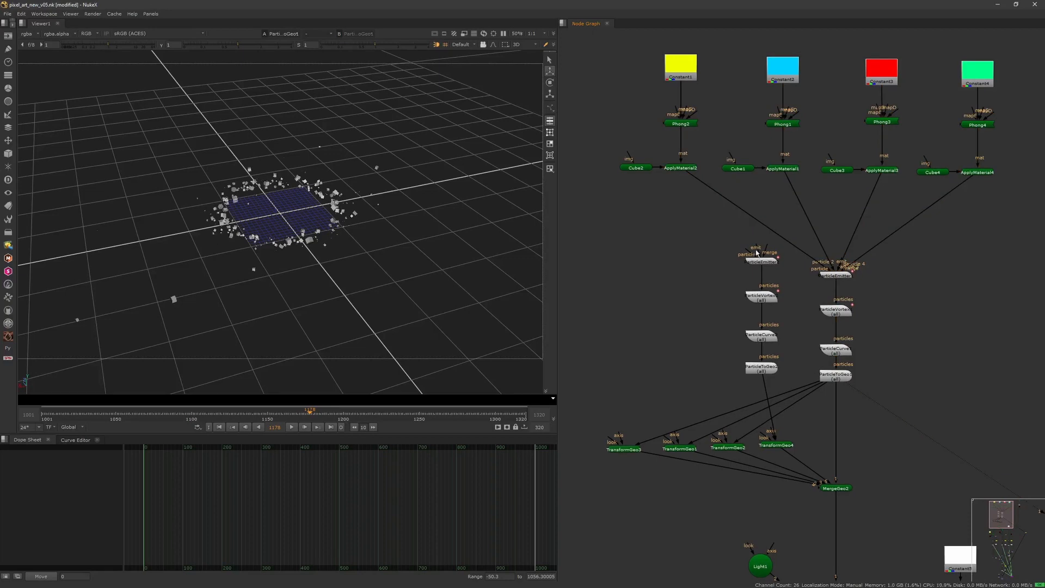
Connect the duplicated particle emitter's inputs to all four ApplyMaterial nodes under the coloured constants.
left_click_drag(673, 196, 685, 170)
left_click_drag(723, 264, 783, 169)
left_click_drag(732, 261, 879, 174)
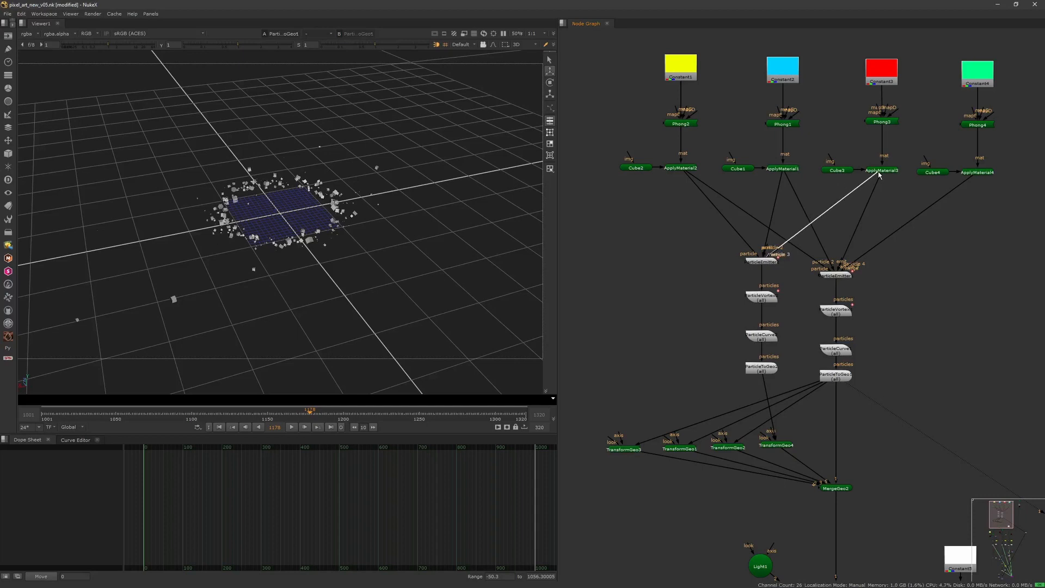
left_click_drag(744, 265, 977, 172)
Set the duplicated emitter's random seed to 37 and view the output of the duplicated particle chain.
double_click(761, 263)
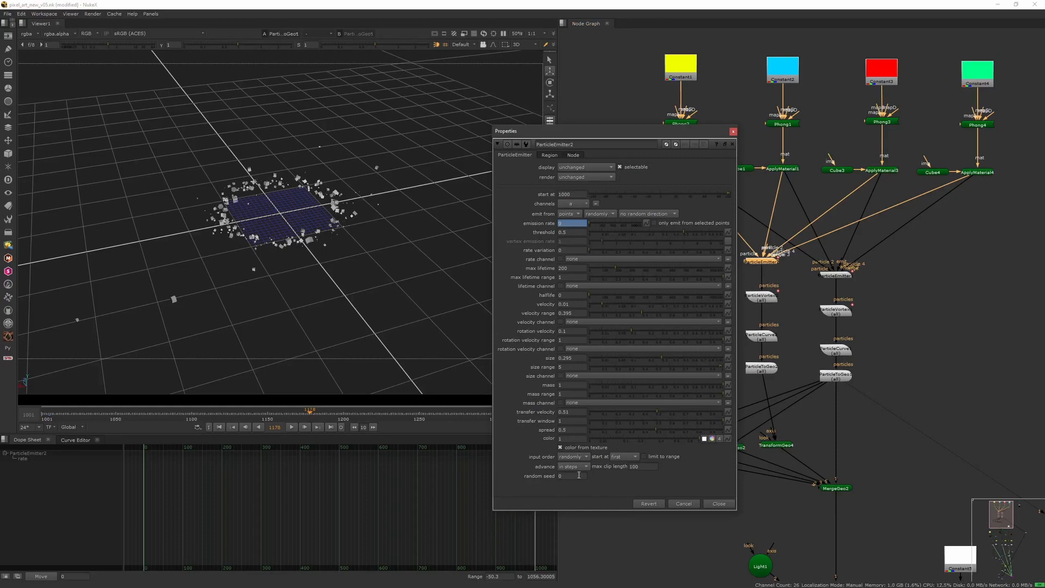
left_click(728, 502)
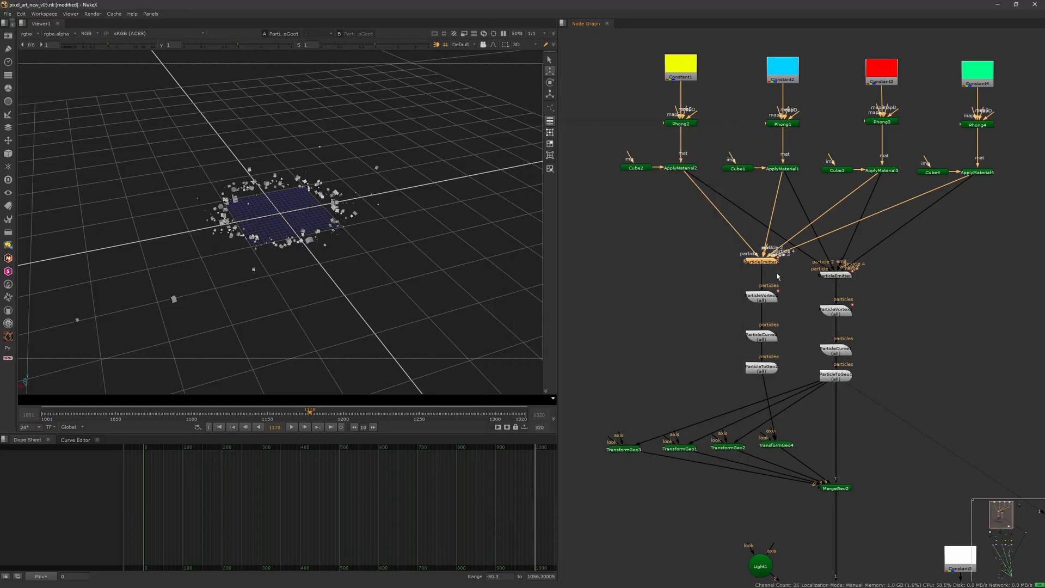
key("1")
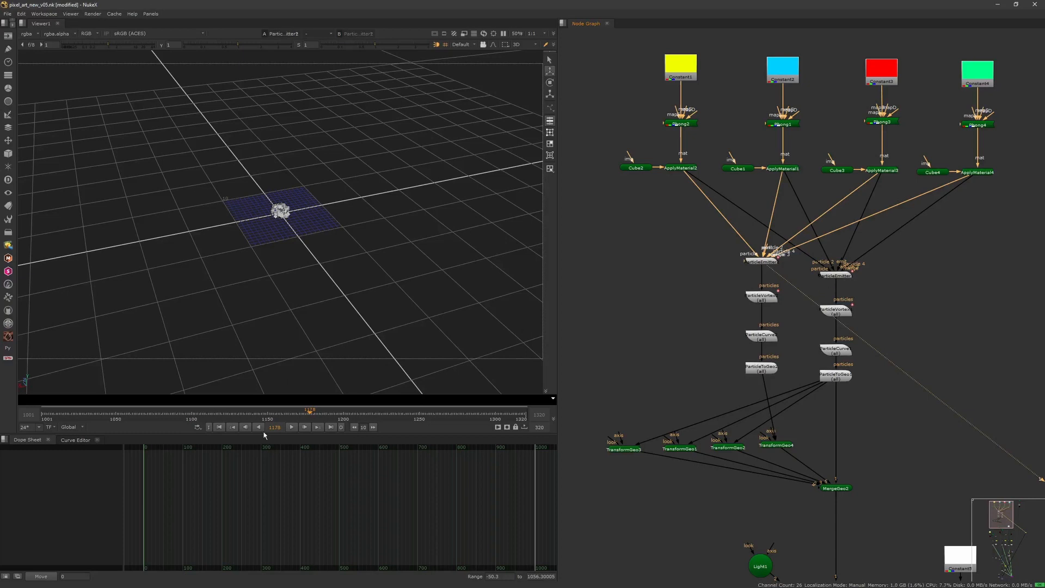
left_click(768, 366)
key("1")
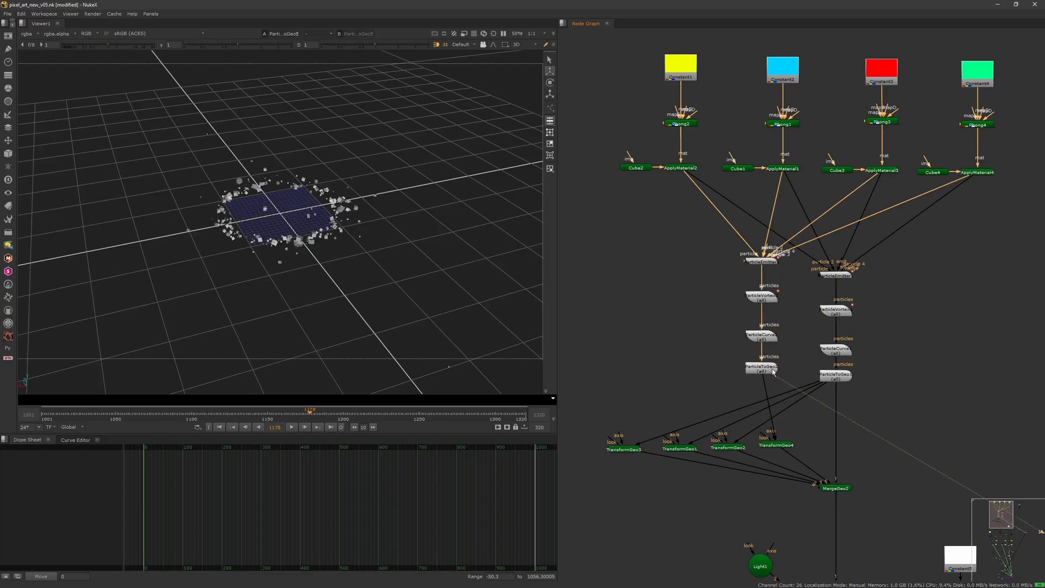
Compare the outputs of the original and duplicated particle chains, then view TransformGeo4 and MergeGeo2.
left_click(841, 377)
key("1")
left_click(765, 369)
left_click(787, 447)
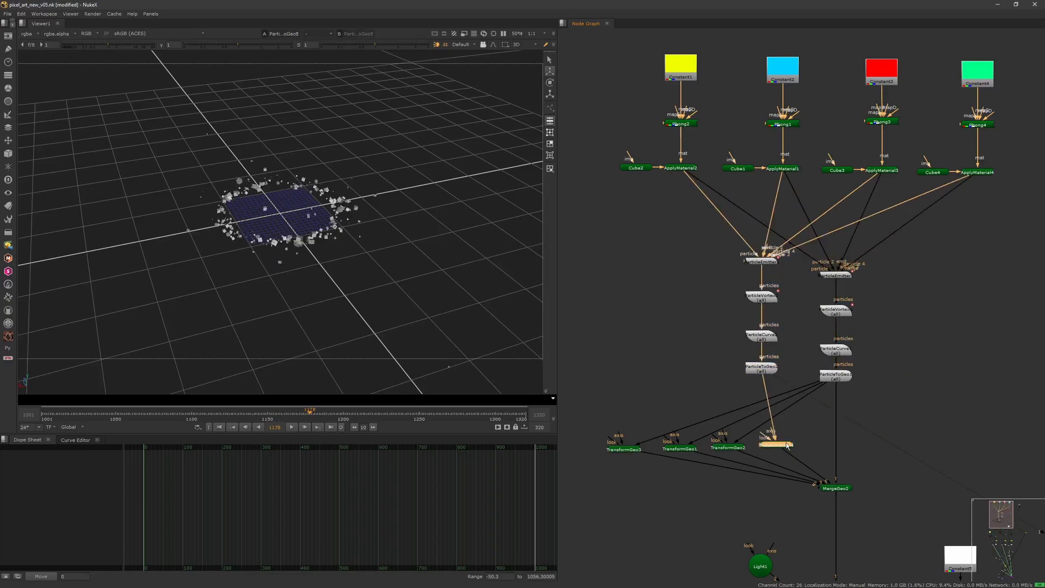
key("1")
left_click(836, 489)
key("1")
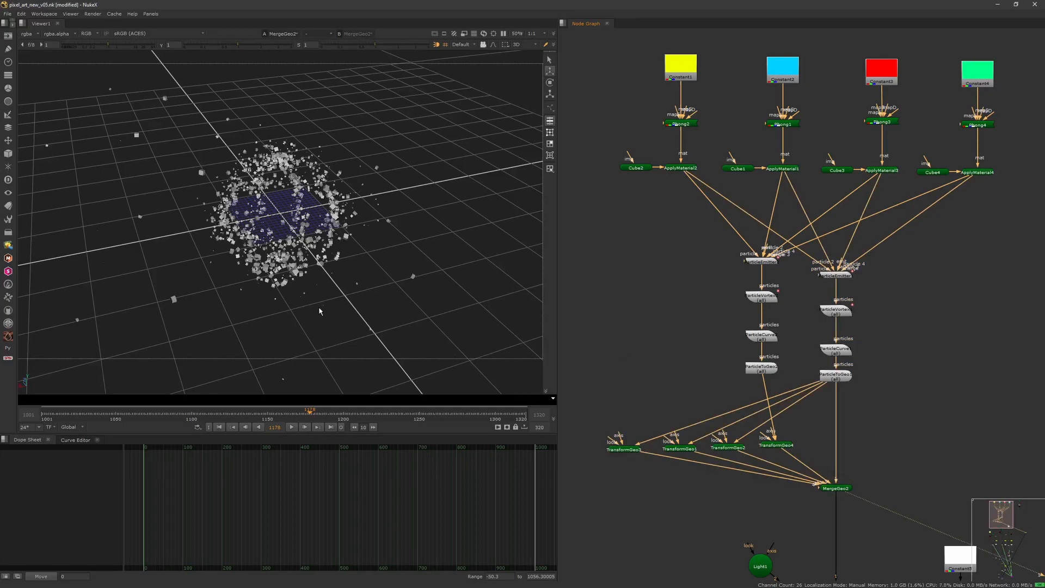
Move the duplicated particle chain closer to the original so it lines up above TransformGeo4.
left_click_drag(319, 311, 199, 275, "ctrl")
left_click_drag(731, 391, 787, 275)
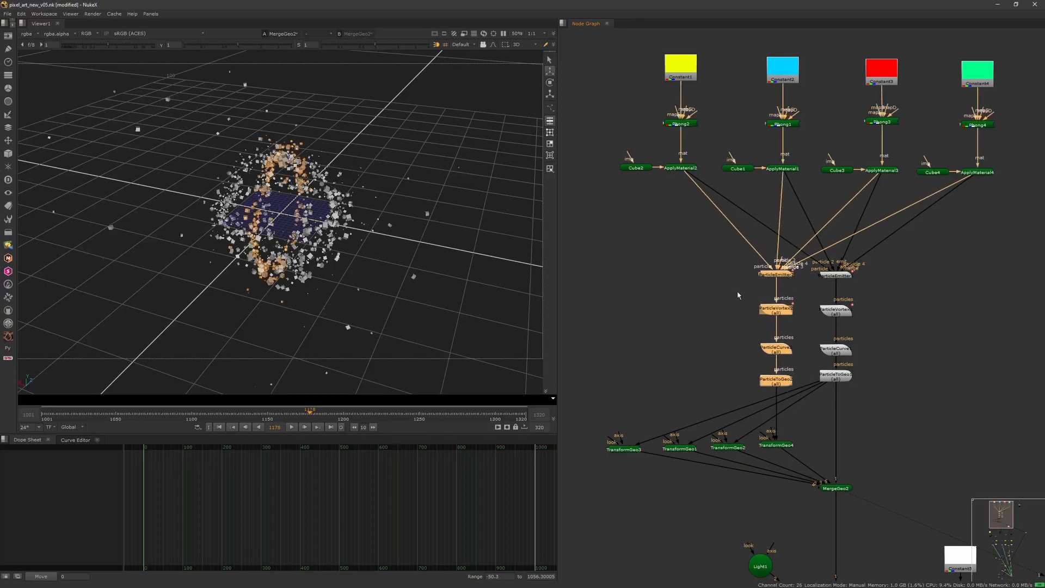
left_click(738, 295)
middle_click_drag(739, 432, 705, 308)
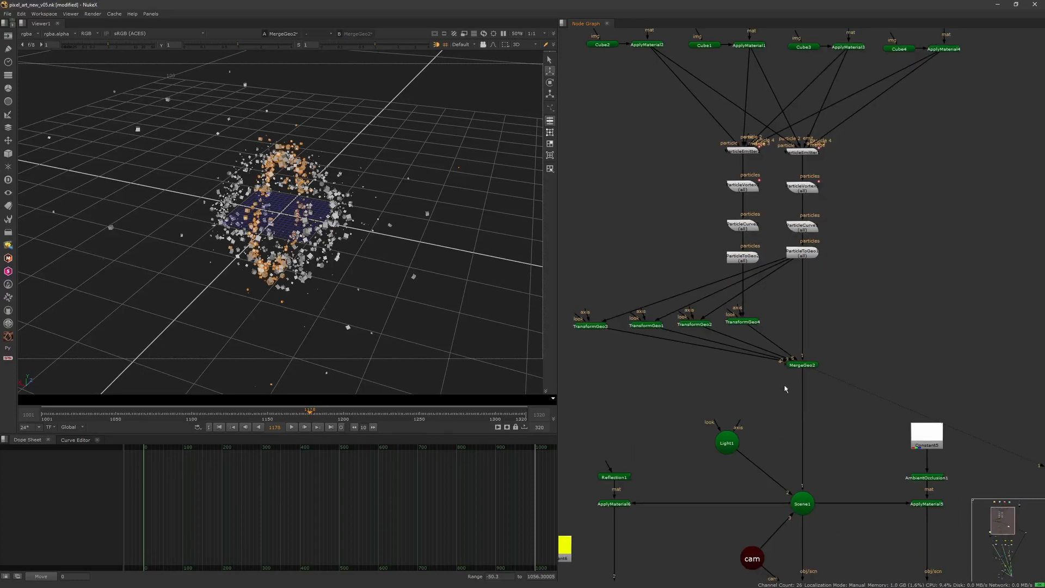
Examine the merged particles from several angles, box-select the duplicated chain to highlight its particles, and clear the selection.
left_click(802, 365, "ctrl")
left_click(452, 277)
left_click_drag(452, 277, 343, 272, "ctrl")
scroll(327, 283, "up", 3)
scroll(343, 272, "down", 2)
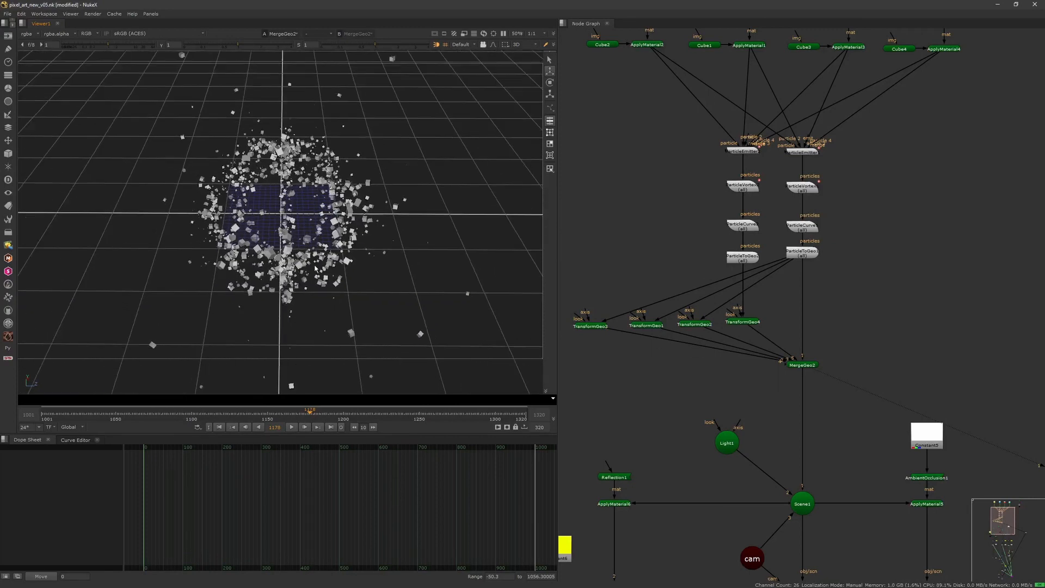
middle_click_drag(722, 329, 792, 242)
scroll(773, 200, "down", 2)
left_click_drag(742, 117, 816, 231)
left_click(749, 296)
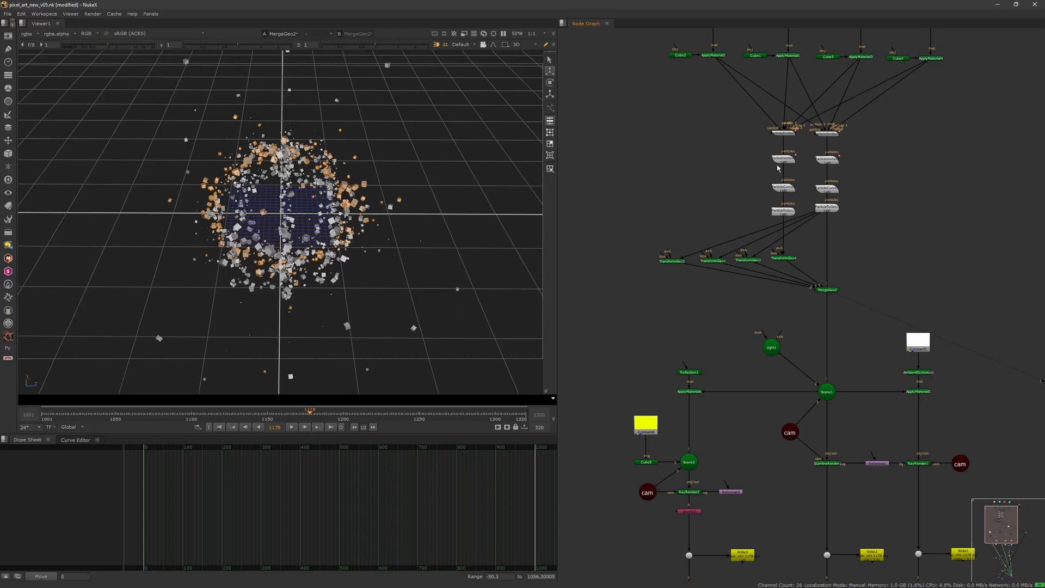
Set ParticleEmitter2's random seed to 41 while viewing the merged particles, and close its properties.
scroll(779, 168, "up", 2)
double_click(786, 130)
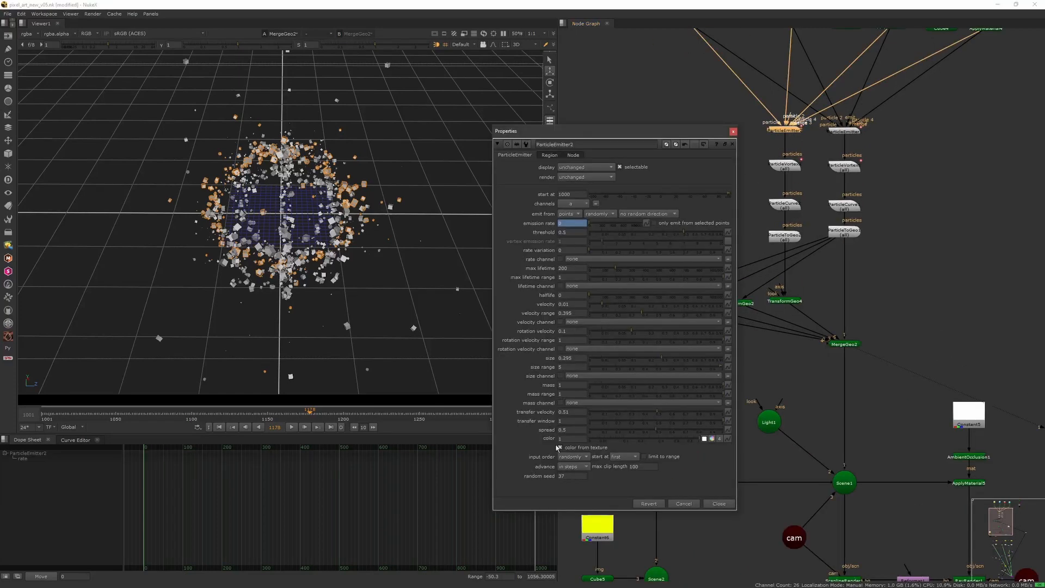
left_click_drag(321, 282, 262, 268, "ctrl")
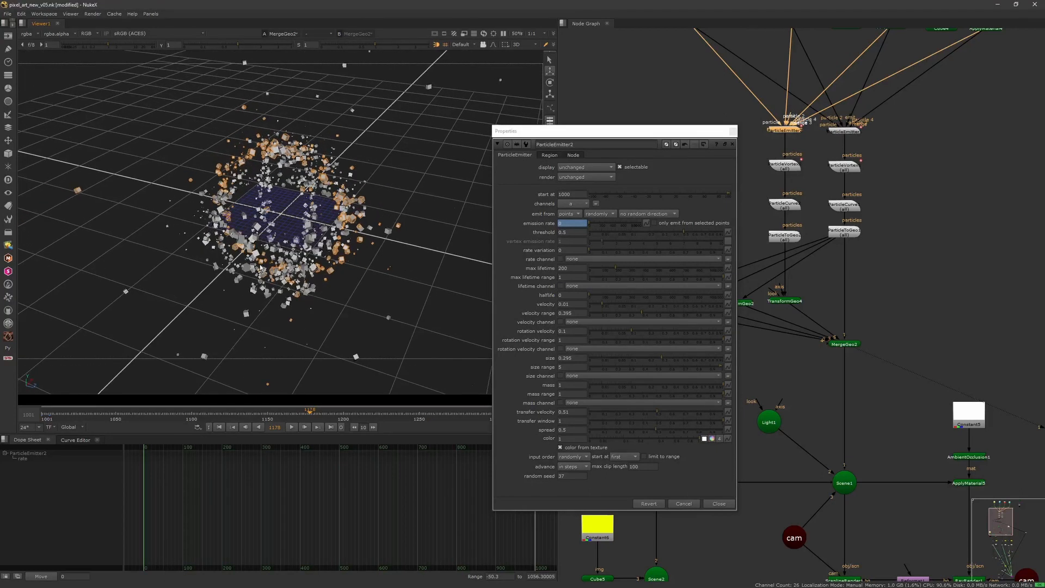
middle_click_drag(568, 476, 571, 471)
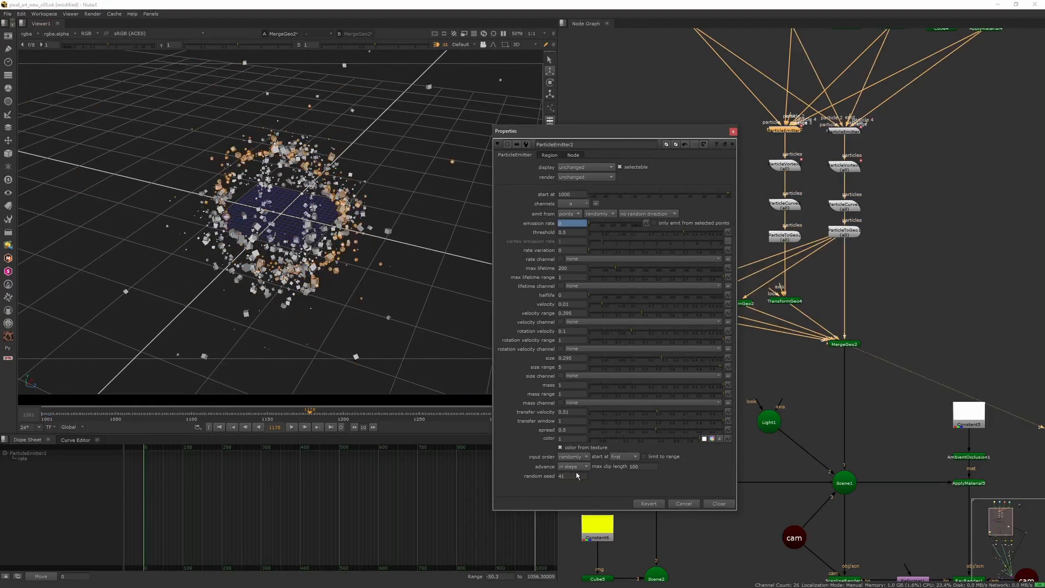
left_click(733, 131)
Open the Light1 properties, inspect the light's position among the particles, and close the properties.
scroll(702, 180, "down", 5)
scroll(698, 187, "up", 3)
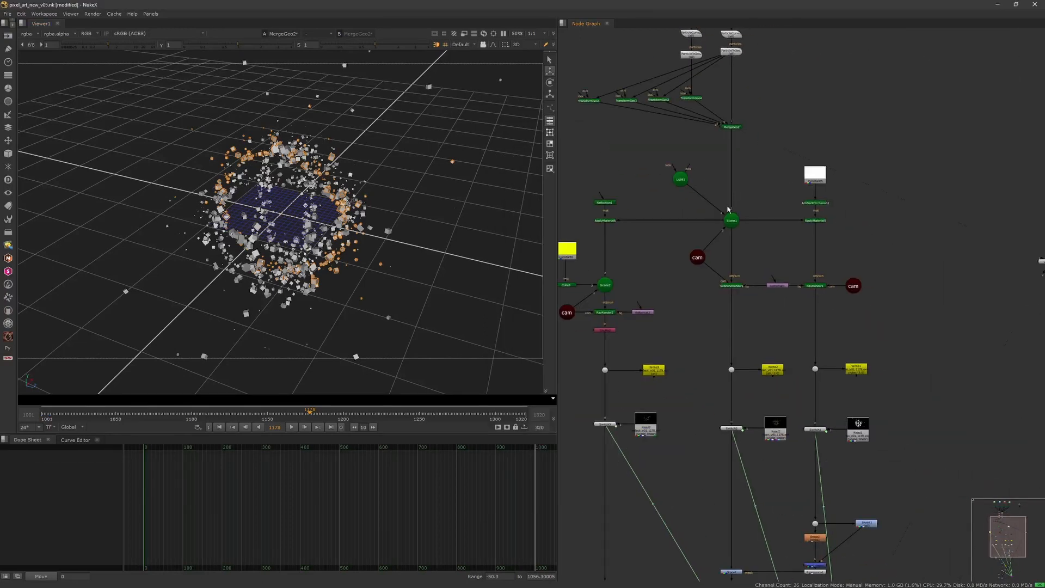
double_click(670, 175)
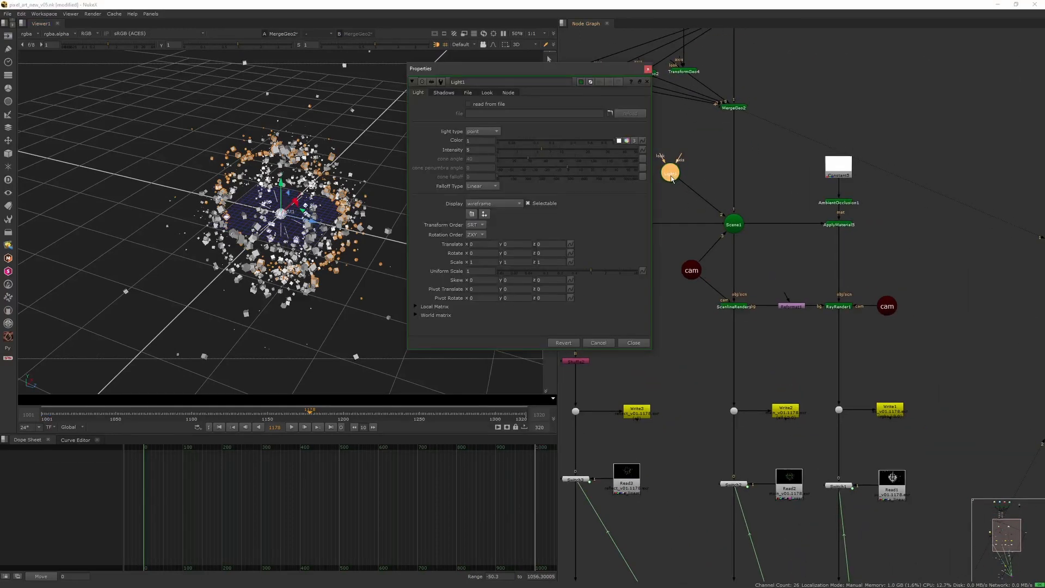
left_click_drag(304, 283, 264, 312, "ctrl")
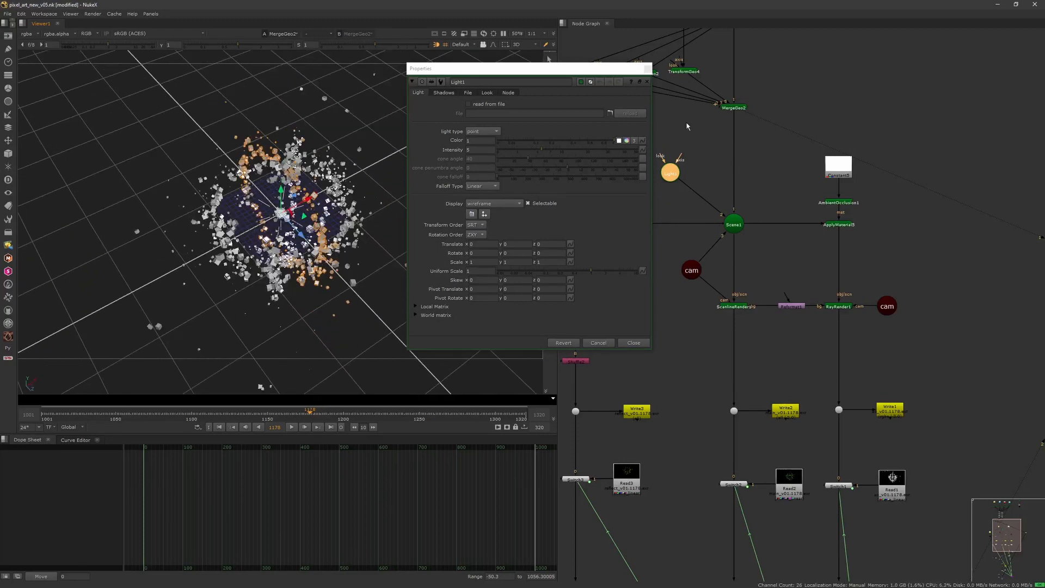
left_click(648, 69)
View the Scene1 output and look through Camera2 in the viewer.
left_click(733, 225)
key("1")
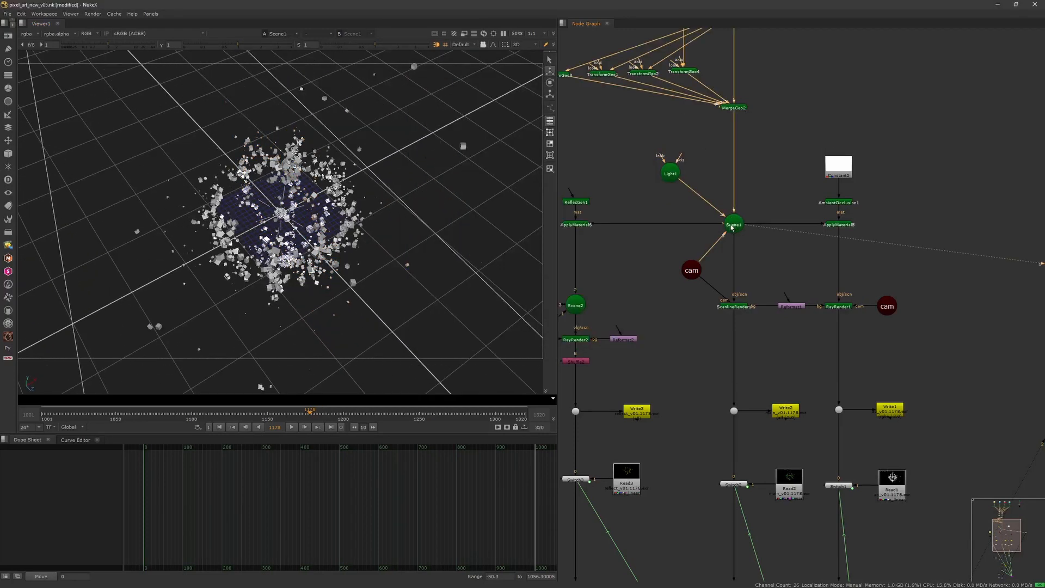
middle_click_drag(704, 219, 741, 208)
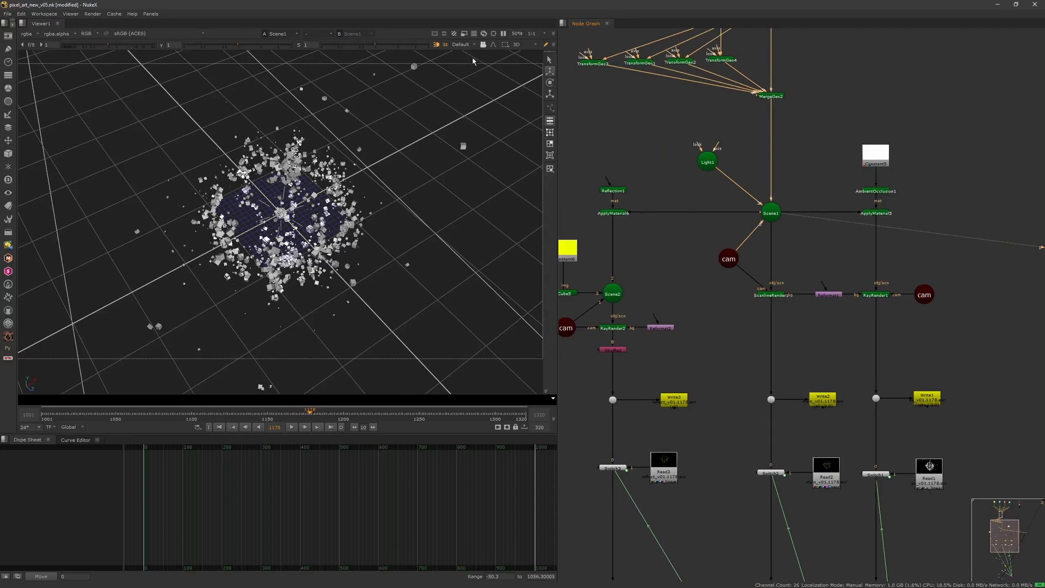
left_click(463, 44)
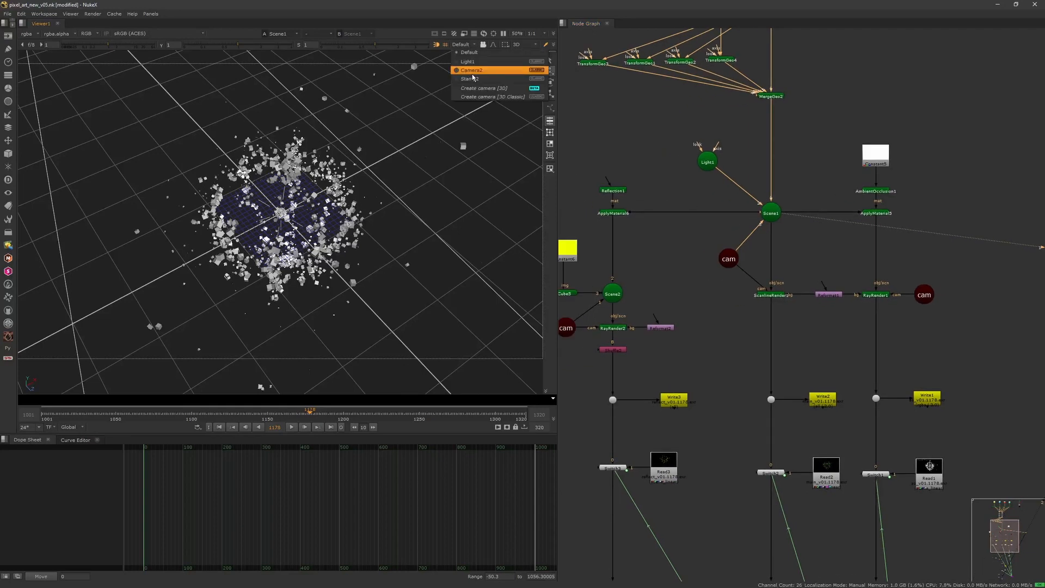
left_click(475, 66)
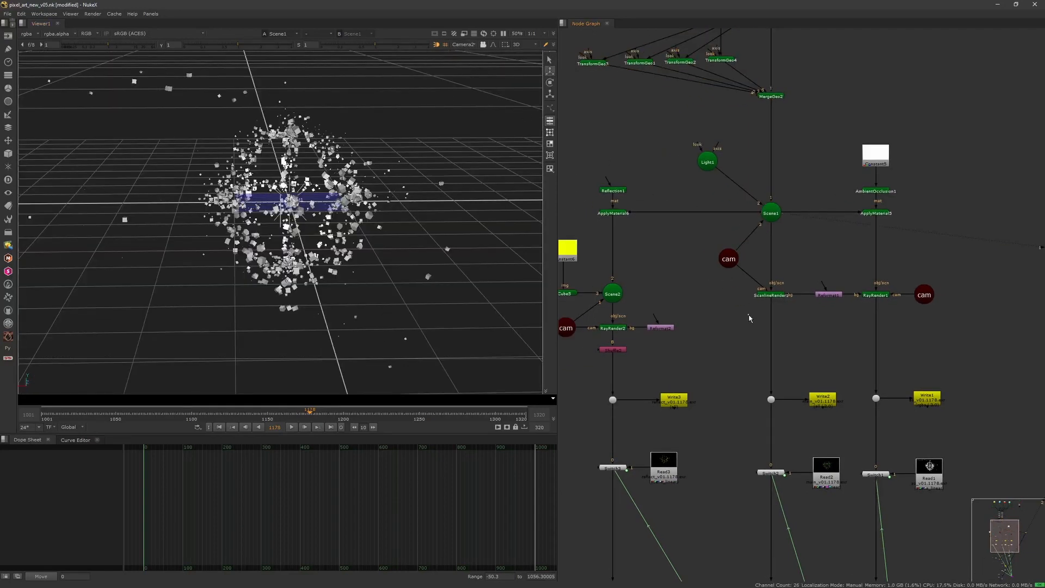
View the ScanlineRender output in 2D and enlarge the rendered coloured particles alongside the Constant colour nodes.
left_click(772, 295)
key("Tab")
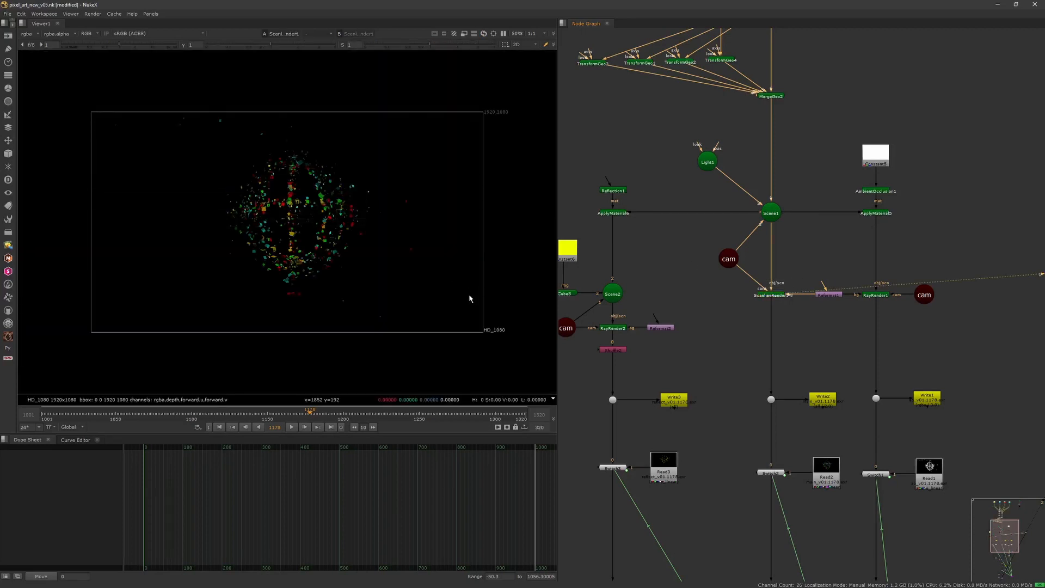
middle_click_drag(719, 123, 750, 245)
mouse_move(692, 69)
middle_mouse_down()
mouse_move(760, 246)
mouse_move(720, 311)
middle_mouse_up()
middle_click_drag(699, 159, 702, 200)
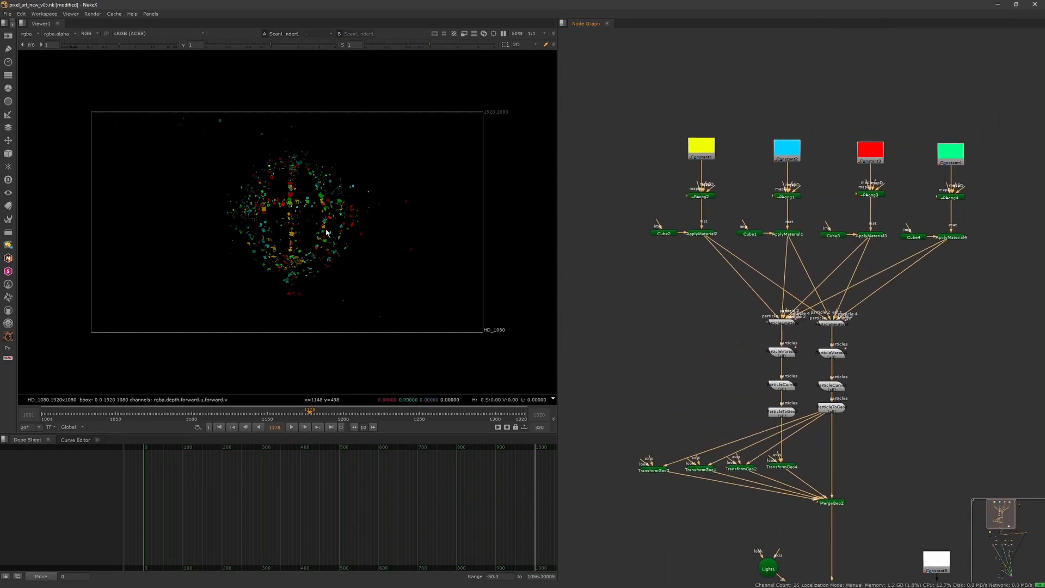
scroll(359, 248, "up", 6)
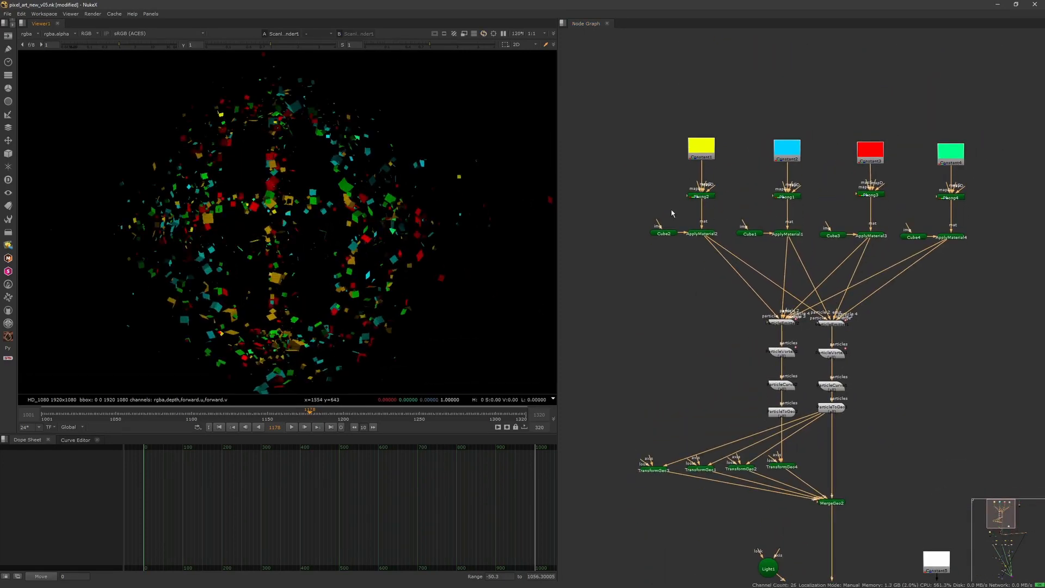
Highlight the Constant nodes that colour the particles and examine the rendered cubes' colours and shading up close.
left_click_drag(705, 155, 706, 150)
left_click_drag(783, 158, 783, 154)
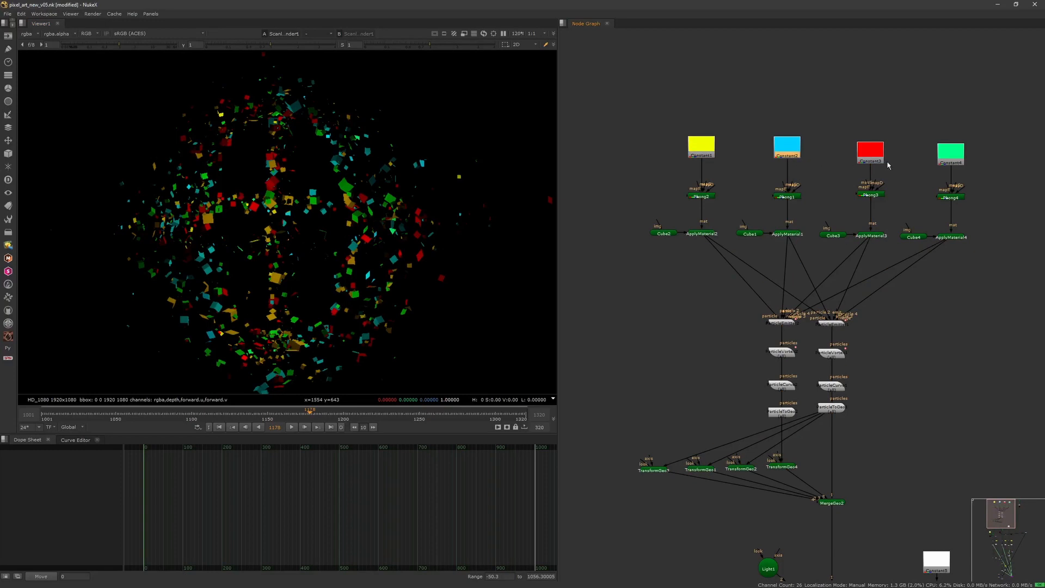
scroll(364, 206, "up", 4)
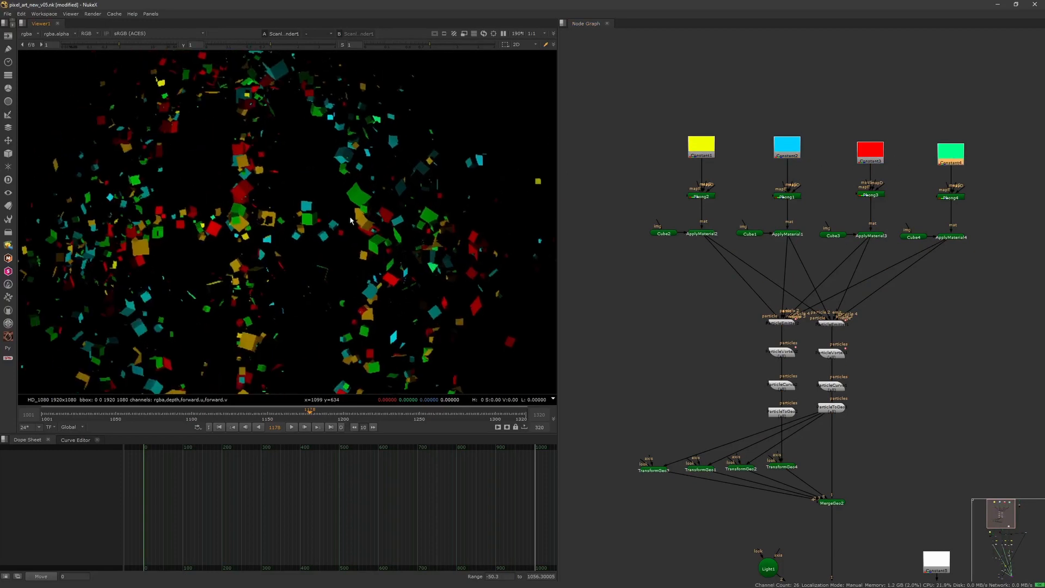
scroll(359, 181, "up", 2)
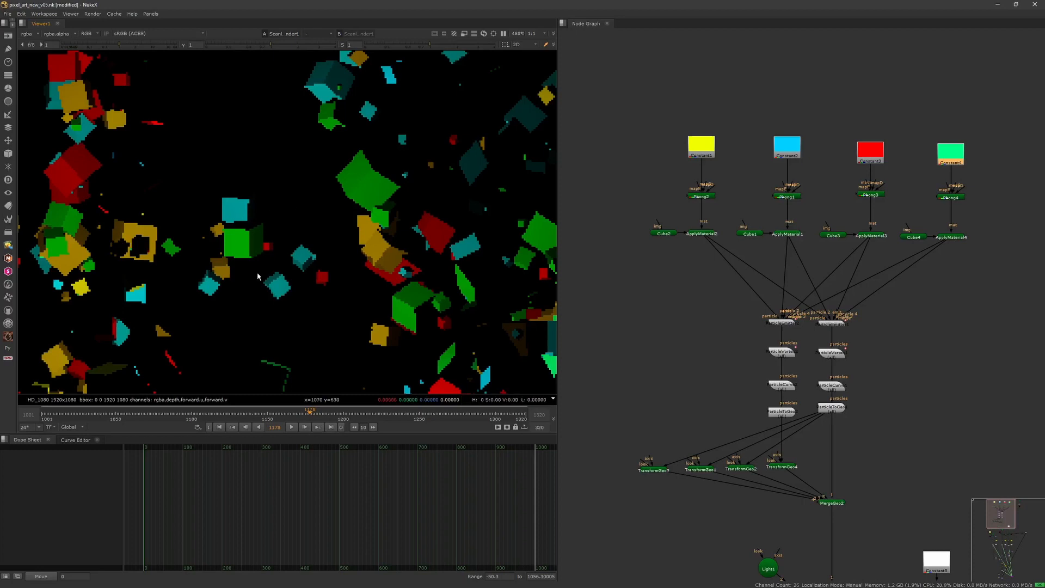
scroll(363, 267, "down", 2)
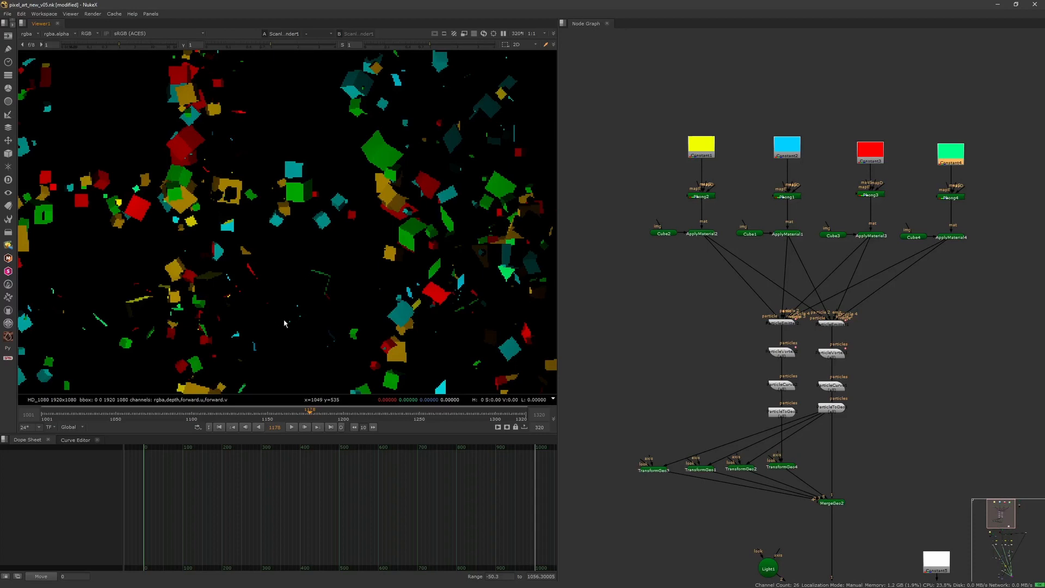
scroll(284, 304, "down", 3)
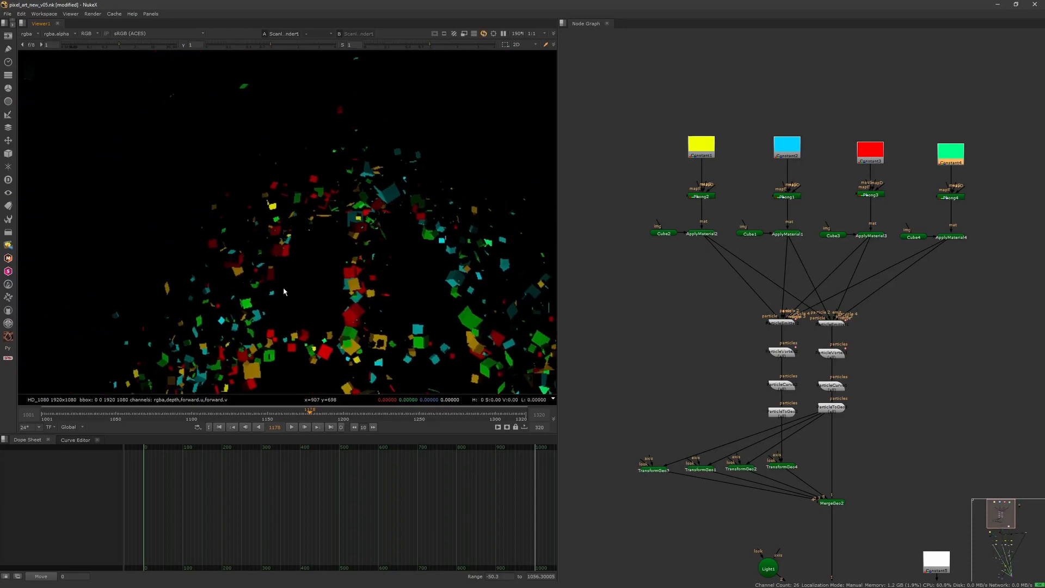
scroll(303, 262, "up", 3)
scroll(280, 238, "down", 5)
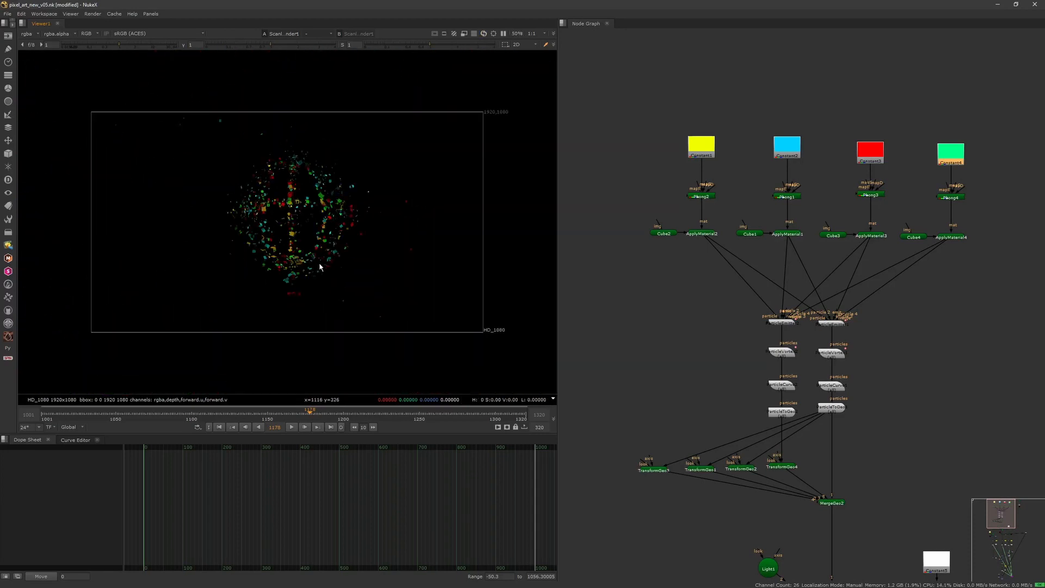
scroll(323, 269, "up", 3)
scroll(327, 259, "down", 1)
Highlight the ApplyMaterial node in the ambient occlusion branch beside Scene1 and view the RayRender1 output.
middle_click_drag(788, 491, 730, 218)
middle_click_drag(765, 333, 725, 196)
scroll(725, 200, "up", 1)
left_click_drag(800, 245, 854, 210)
left_click(779, 231)
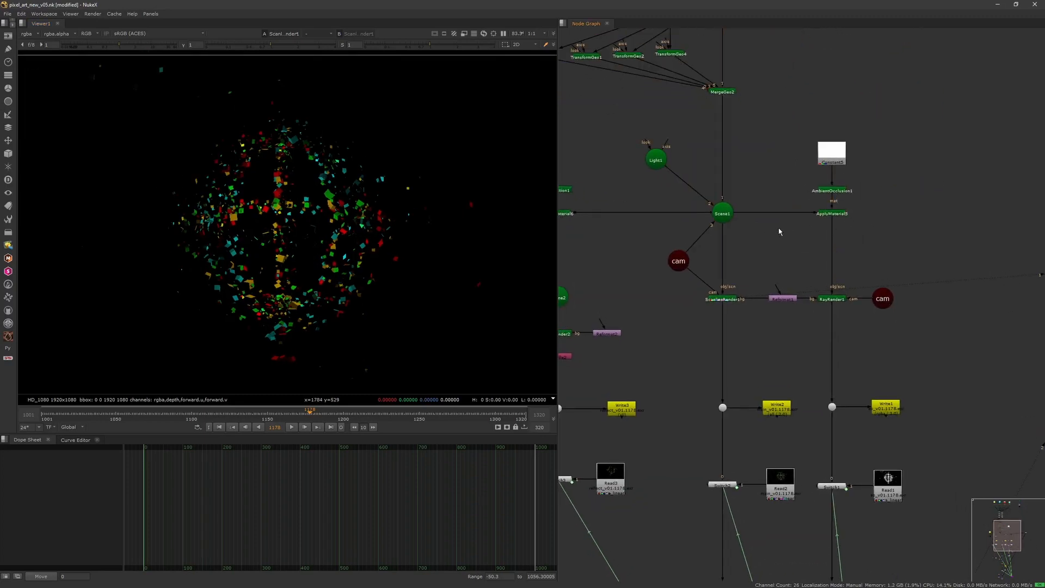
left_click_drag(786, 265, 871, 213)
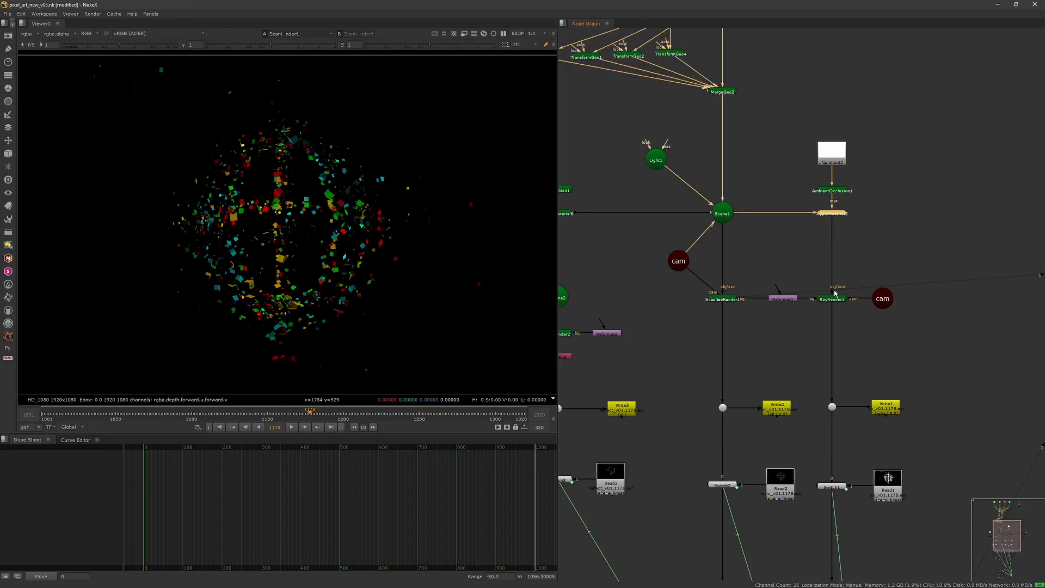
left_click(835, 301)
key("1")
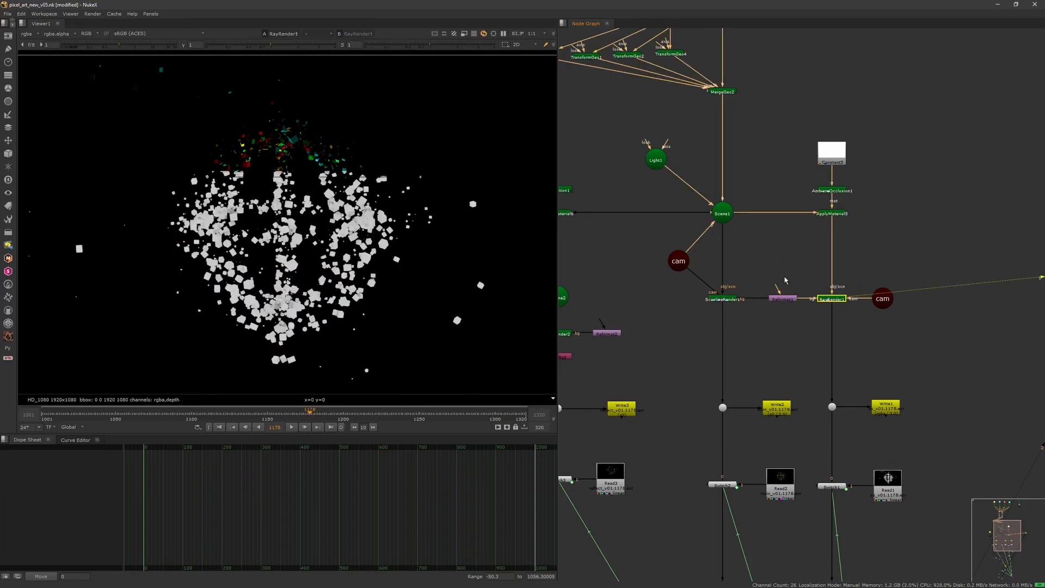
Examine the ambient occlusion shading on the white cubes up close and across the full frame.
scroll(400, 265, "up", 5)
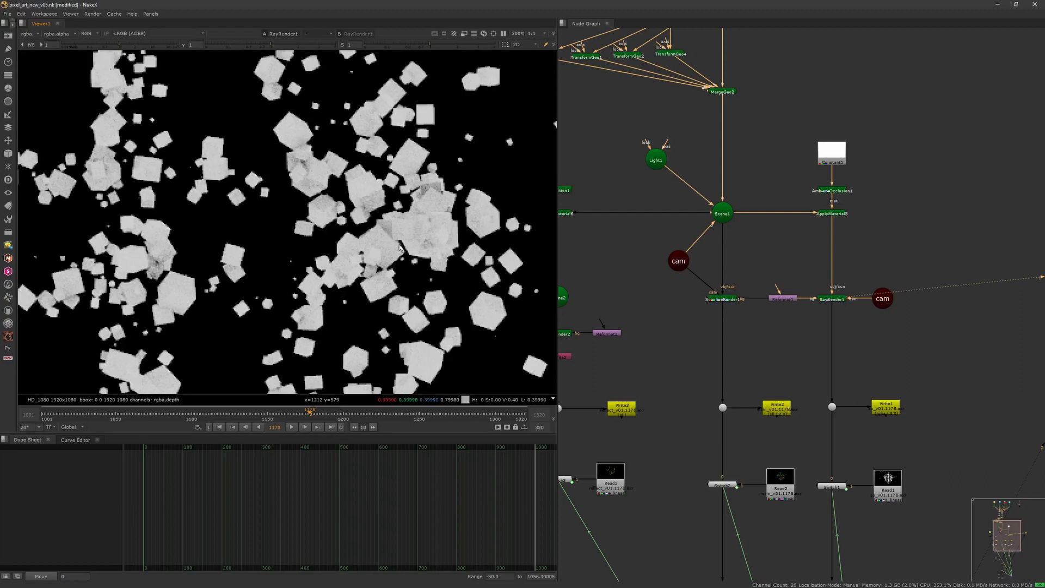
middle_click_drag(296, 168, 340, 214)
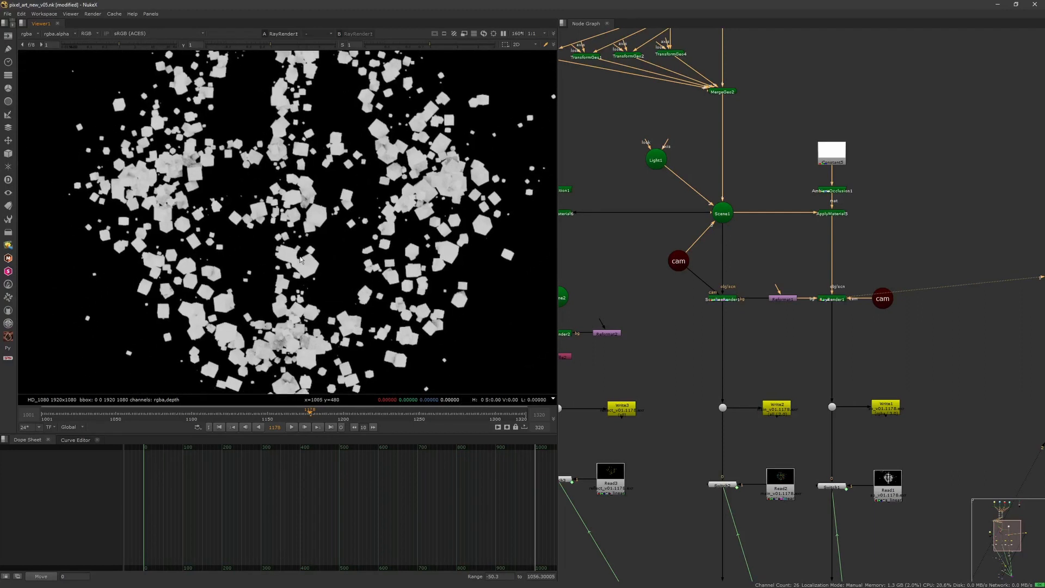
scroll(307, 269, "down", 5)
Locate the reflection branch with Reflection1, Scene2 and RayRender2 in the node graph.
mouse_move(736, 332)
middle_mouse_down()
mouse_move(770, 268)
mouse_move(853, 187)
middle_mouse_up()
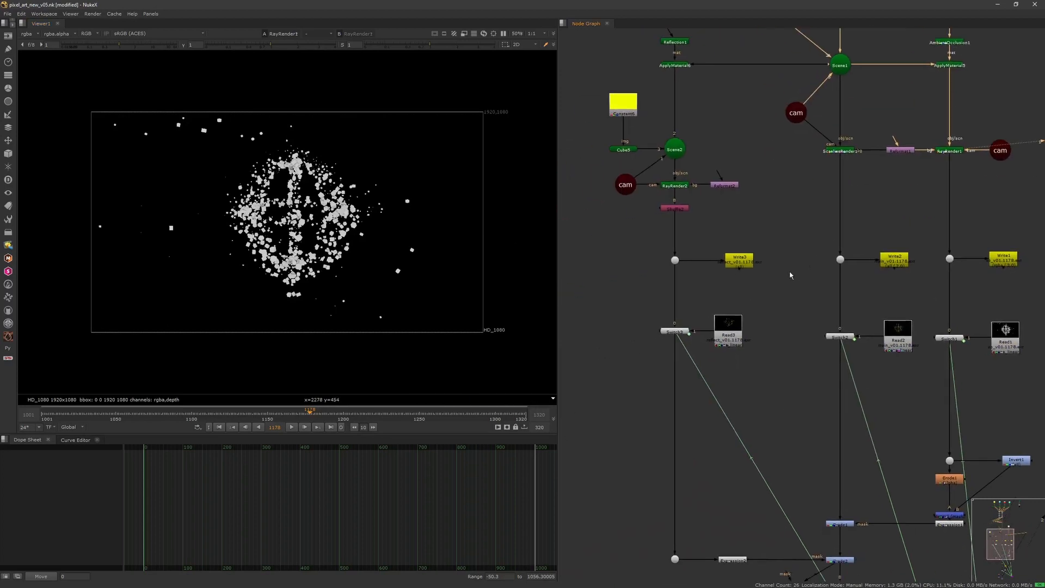
middle_click_drag(704, 207, 762, 265)
middle_click_drag(745, 192, 758, 251)
scroll(752, 249, "up", 1)
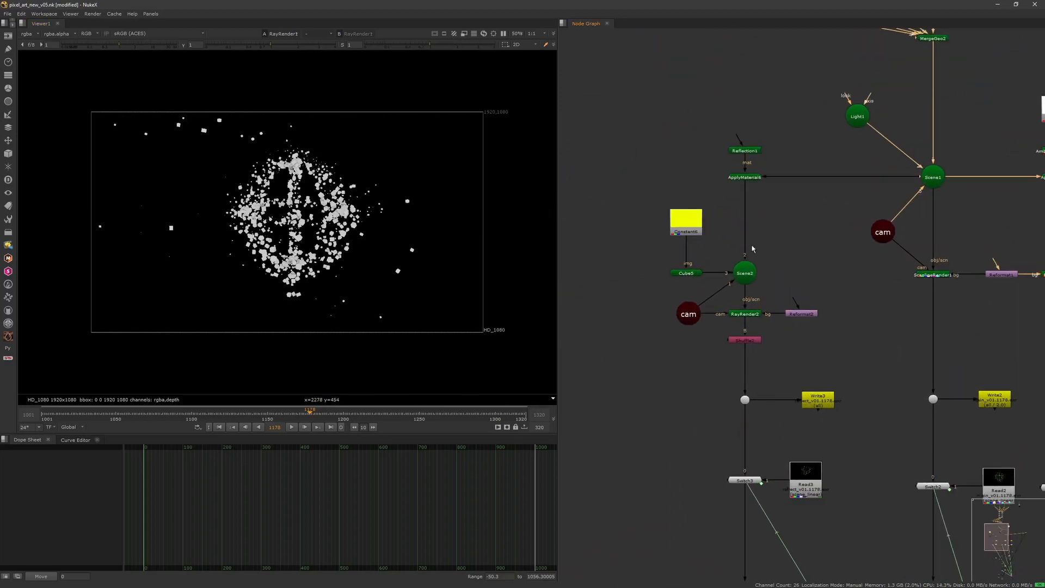
Display Scene2 in the 3D viewer, frame its yellow cube and inspect it among the scattered particles from several angles.
left_click(747, 273)
key("1")
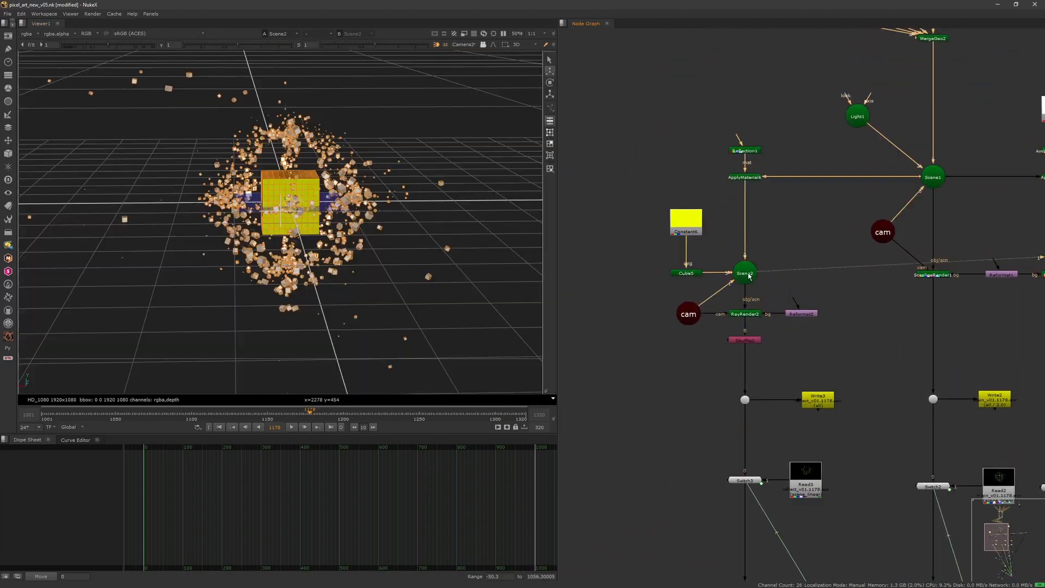
left_click(450, 275)
left_click_drag(450, 275, 334, 318, "ctrl")
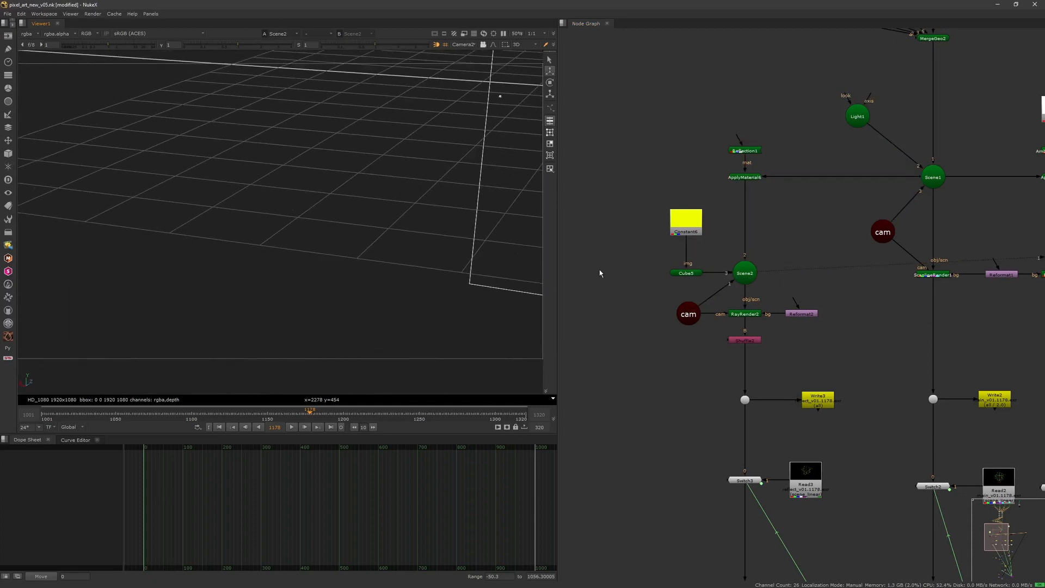
left_click_drag(423, 270, 423, 266, "ctrl")
double_click(687, 273)
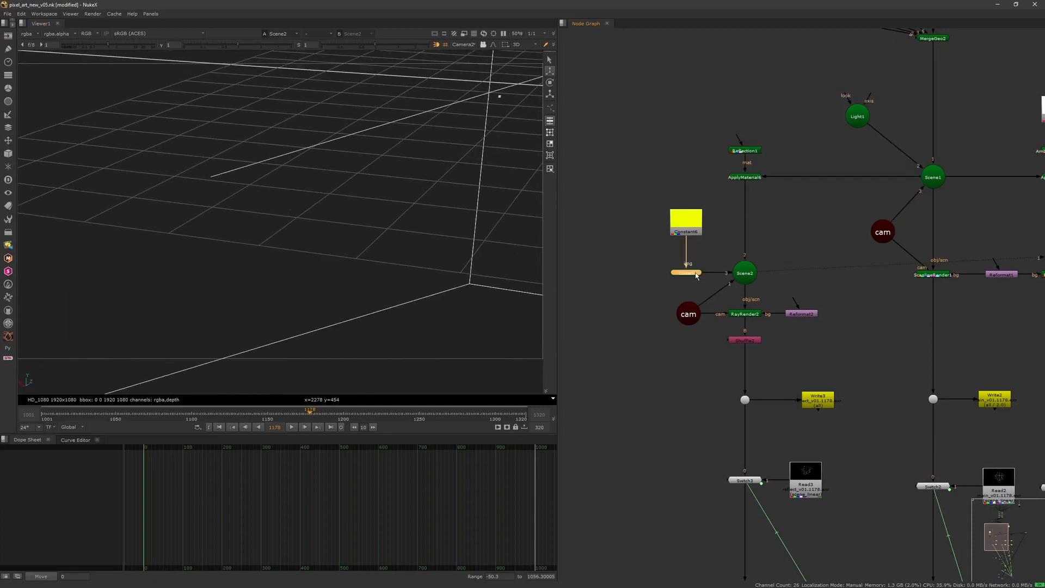
key("f")
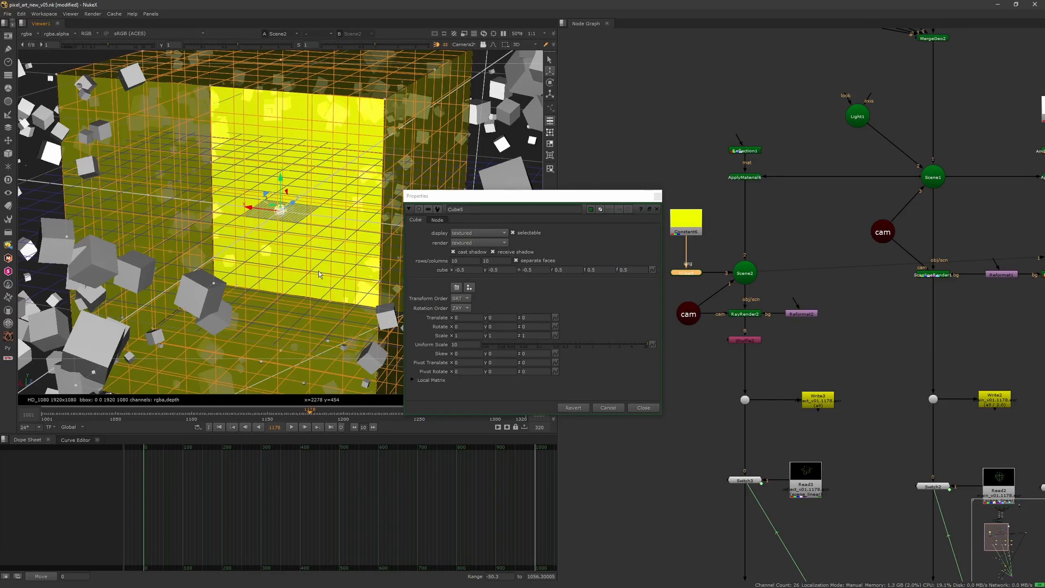
scroll(320, 274, "down", 10)
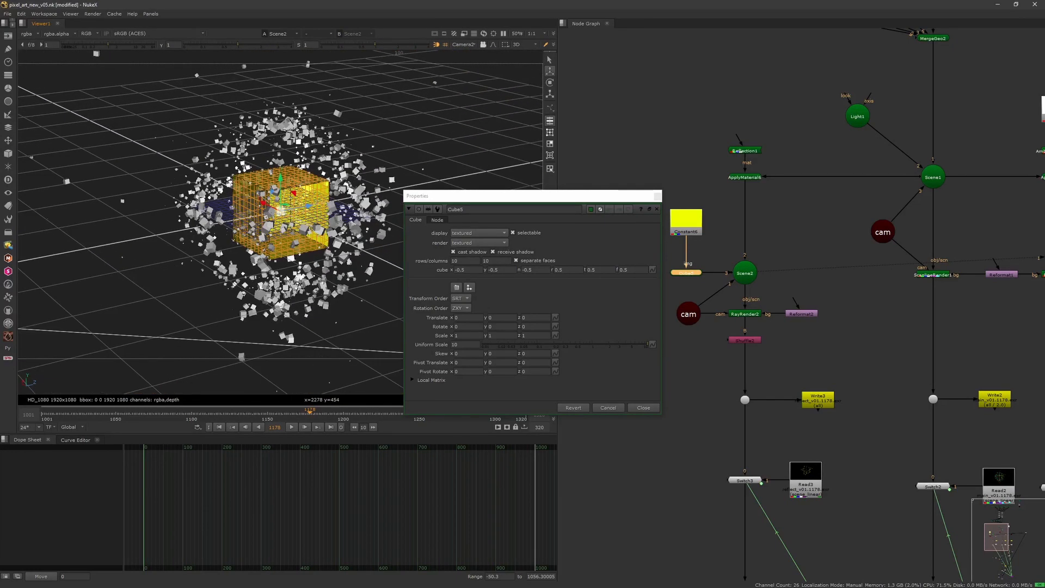
left_click(657, 197)
left_click_drag(398, 229, 403, 294, "ctrl")
Display Scene1 in the viewer and examine how it feeds the ApplyMaterial and Reflection nodes of the reflection branch.
middle_click_drag(724, 247, 685, 248)
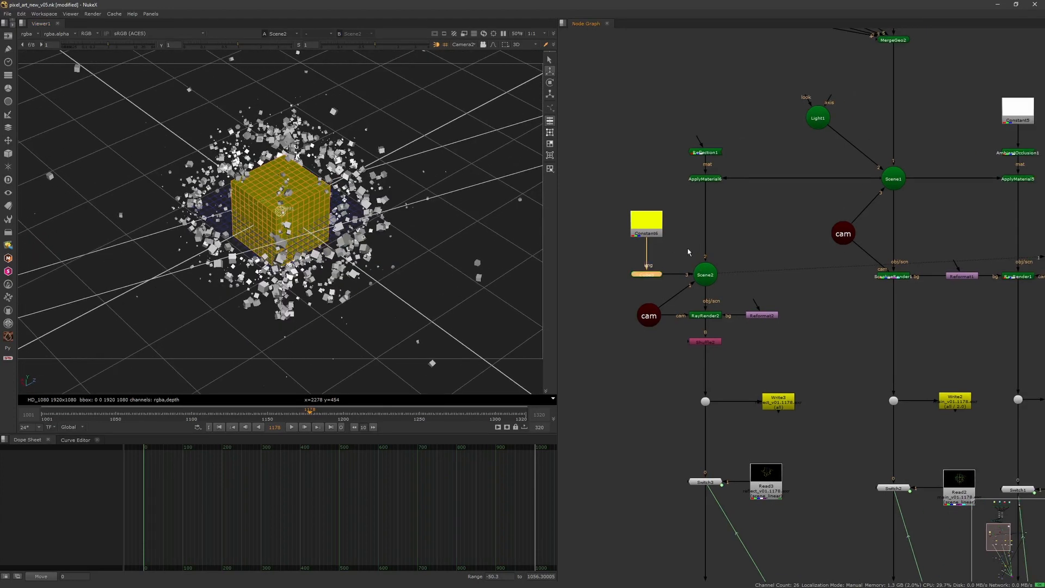
left_click(887, 181)
key("1")
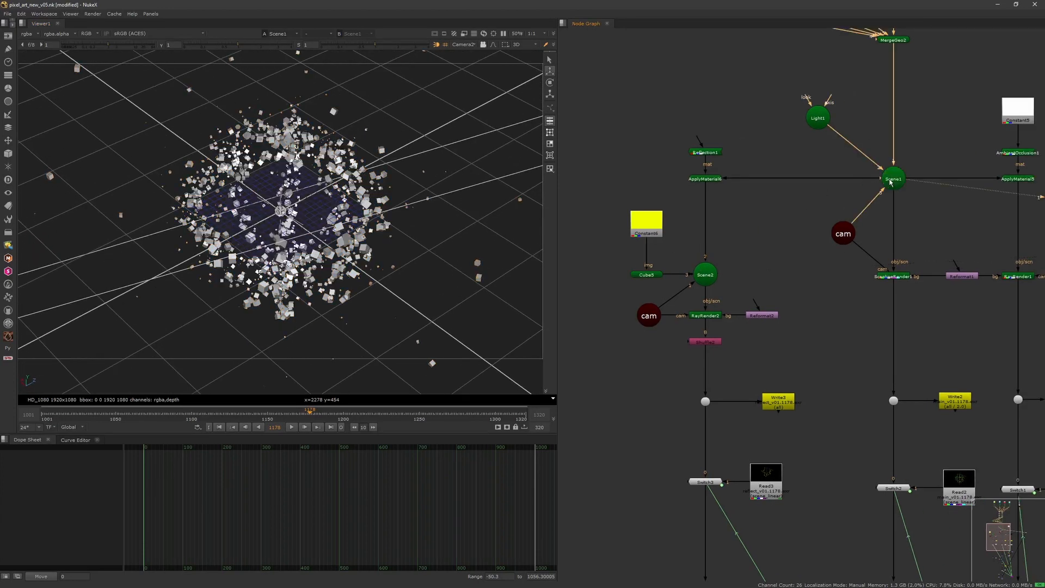
scroll(888, 182, "down", 4)
scroll(837, 132, "up", 4)
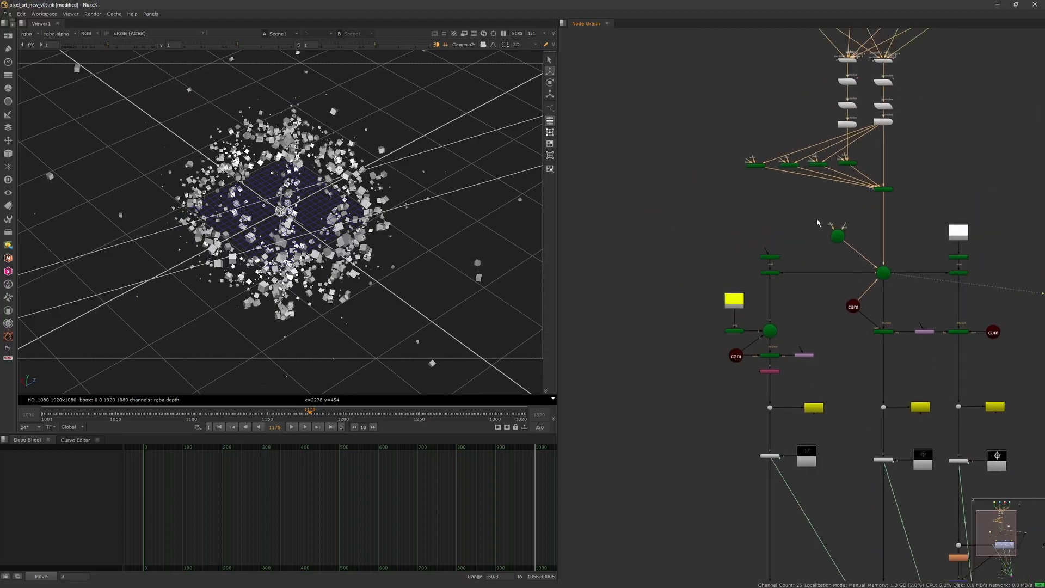
left_click_drag(835, 111, 851, 116)
left_click(776, 159)
middle_click_drag(774, 160, 789, 157)
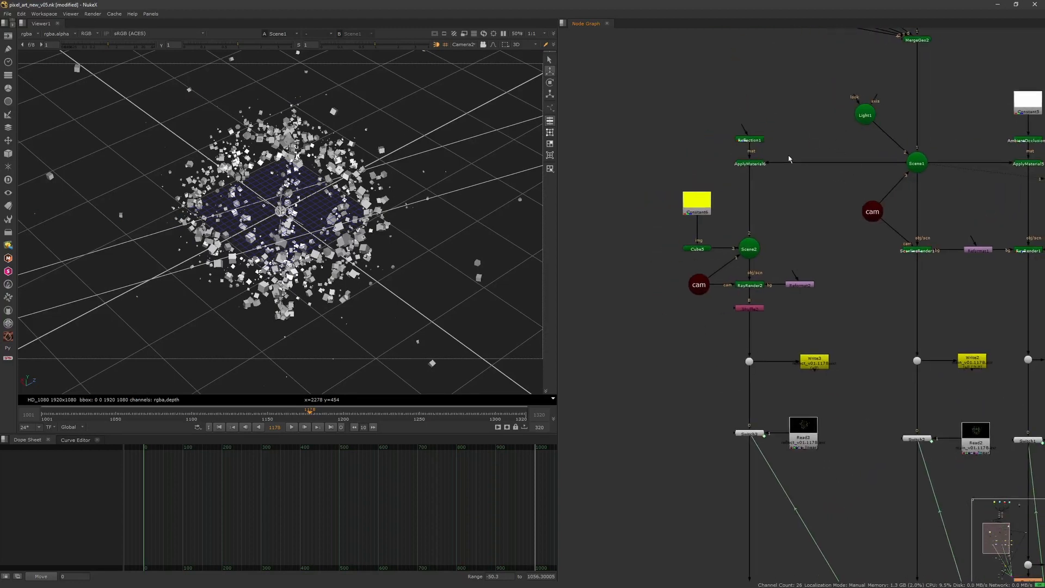
scroll(791, 167, "up", 1)
left_click(751, 163)
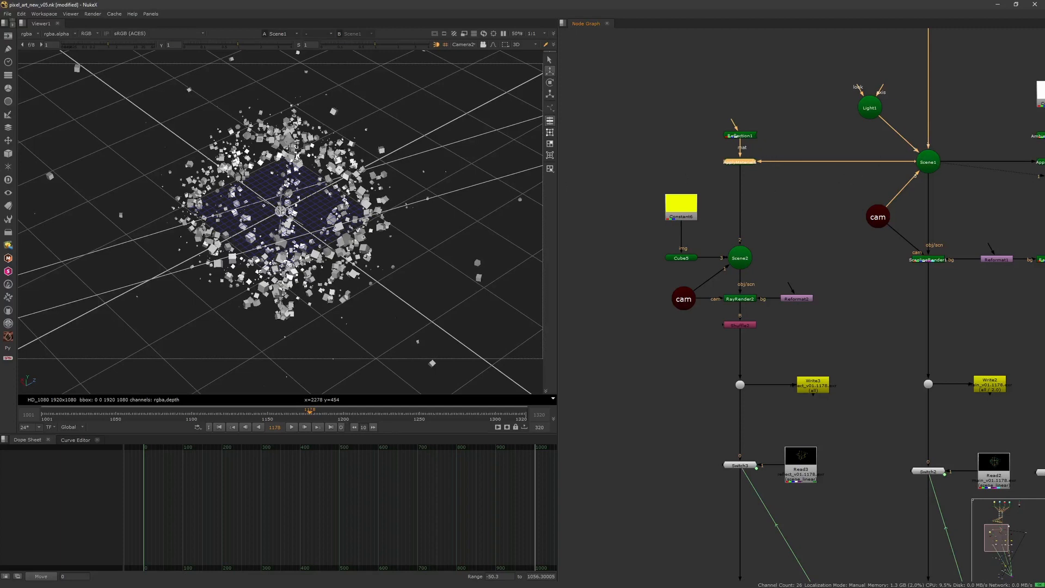
left_click(747, 136)
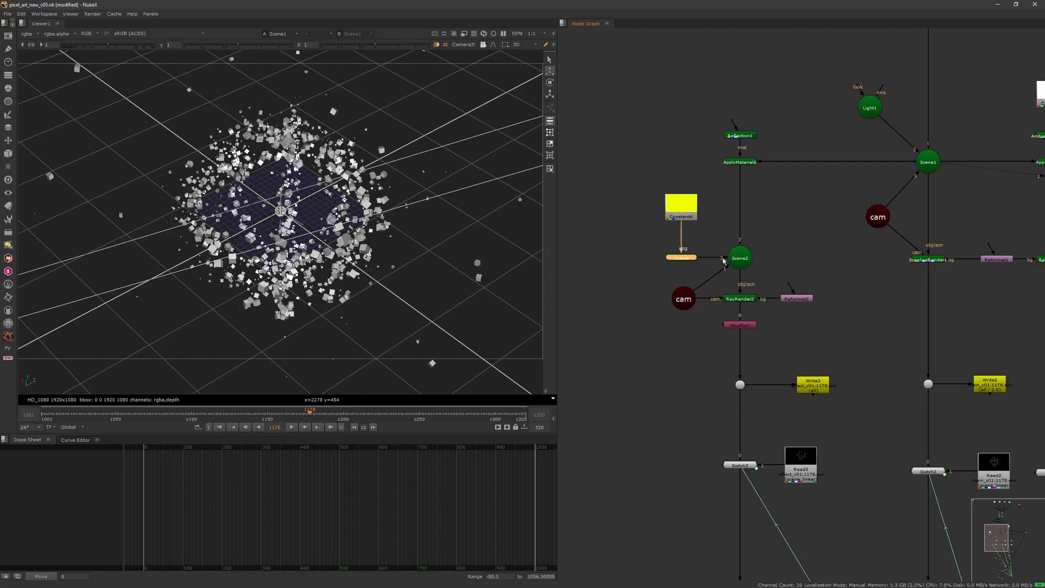
Display Scene2 again in the 3D viewer and inspect the cube textured by the yellow Constant node.
left_click(741, 260)
key("1")
left_click_drag(380, 255, 358, 242, "ctrl")
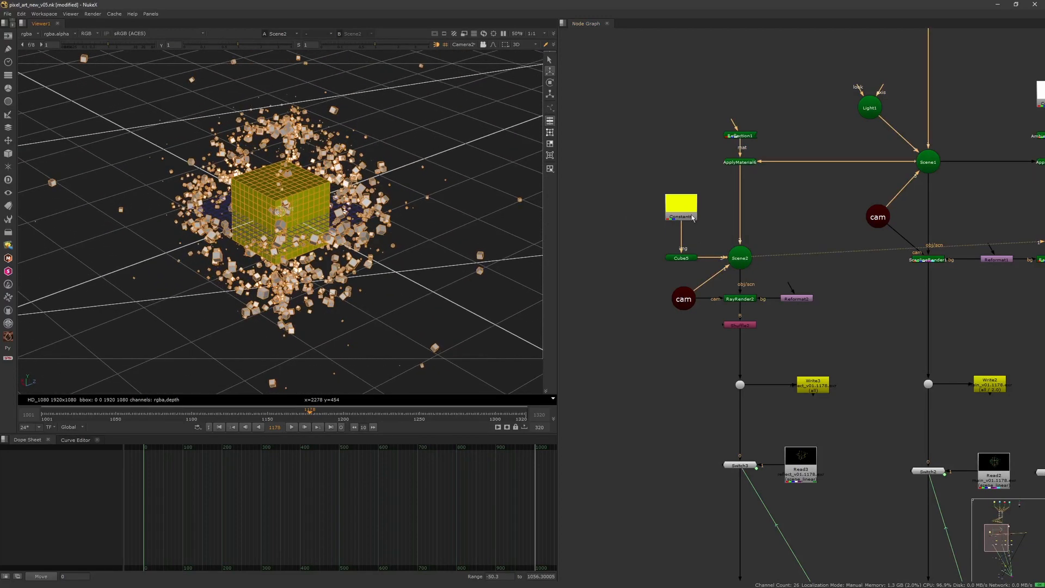
left_click_drag(688, 215, 689, 227)
middle_click_drag(690, 242, 683, 130)
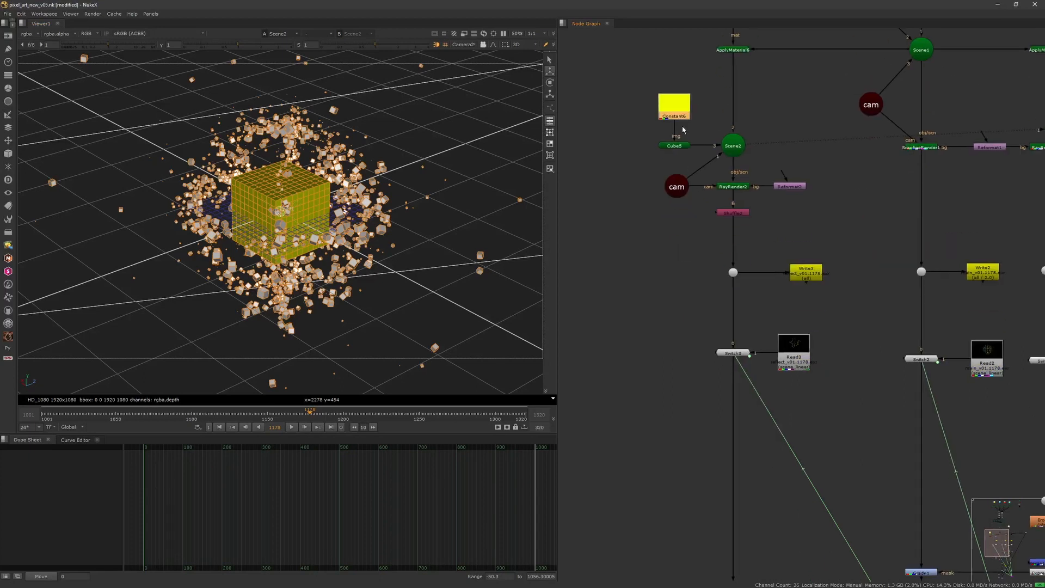
View the RayRender2 output and scrub the timeline back to frame 1126.
left_click(728, 187)
key("1")
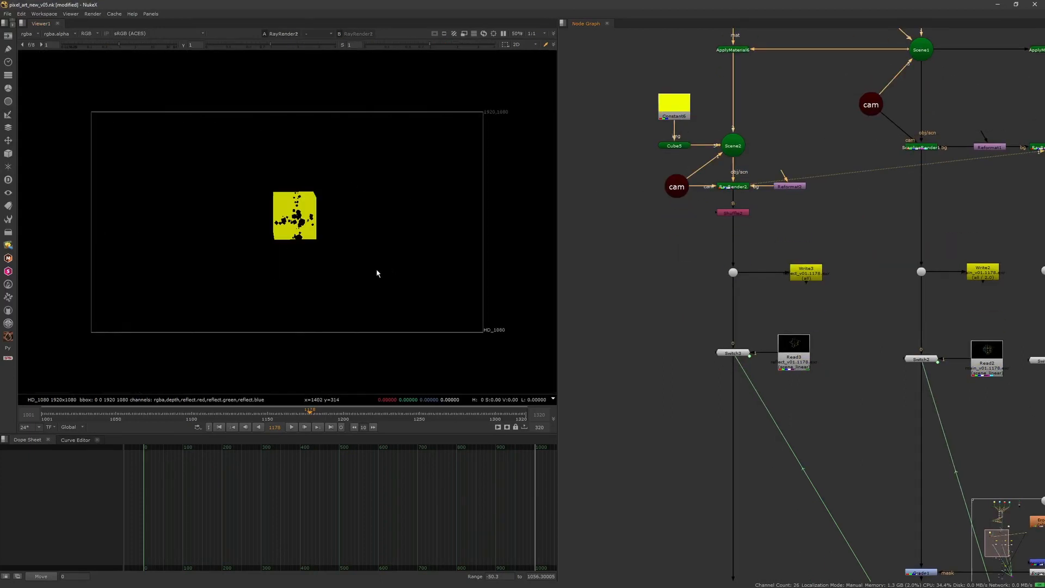
left_click_drag(262, 409, 230, 409)
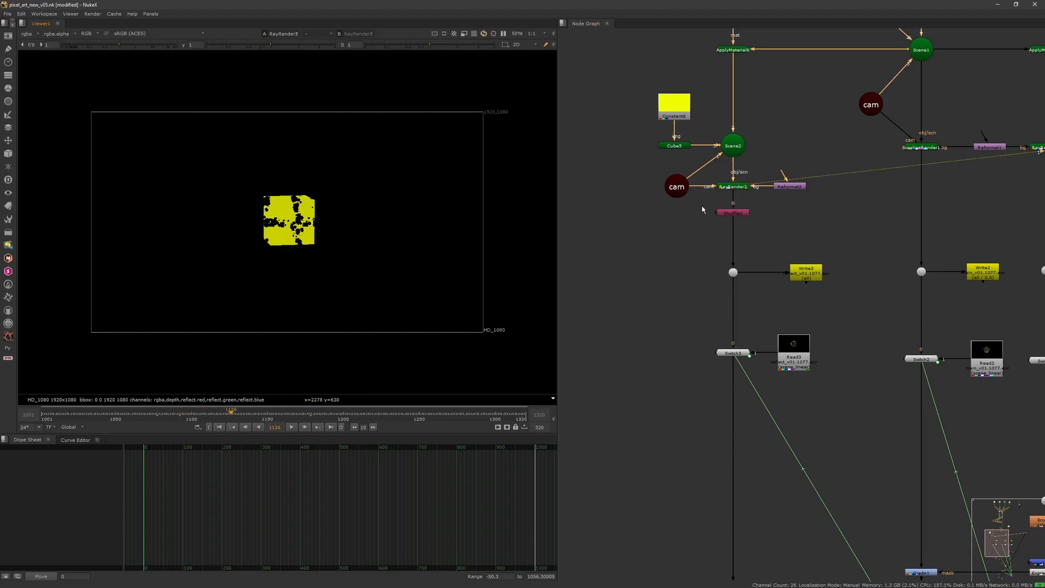
View the Shuffle2 output and check the reflection AOV setting in the RayRender2 properties.
left_click(726, 214)
key("1")
double_click(740, 187)
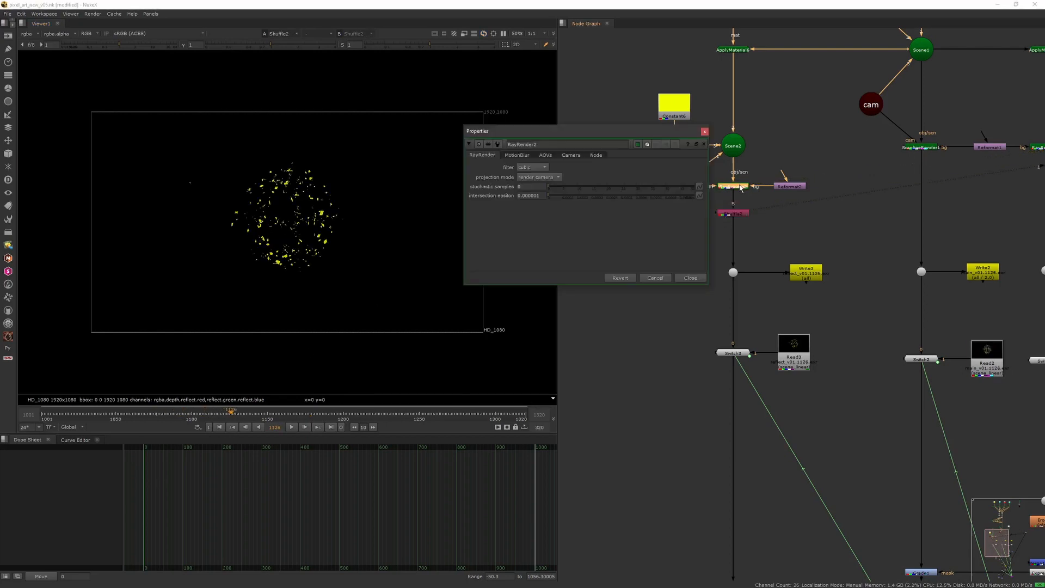
left_click(545, 155)
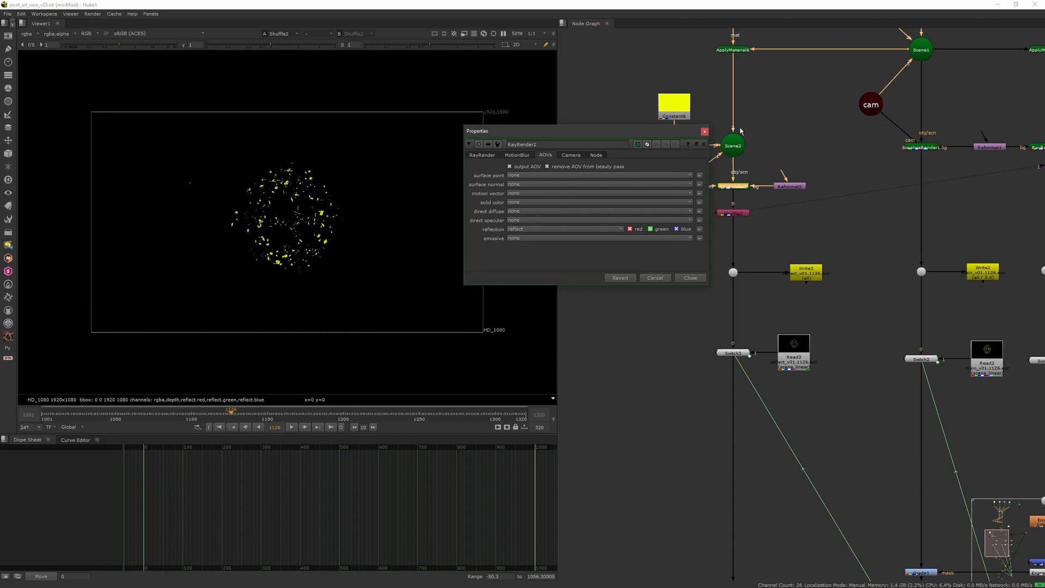
left_click(704, 132)
Check the Shuffle2 properties for the routing of the reflect input layer into rgba.
double_click(722, 213)
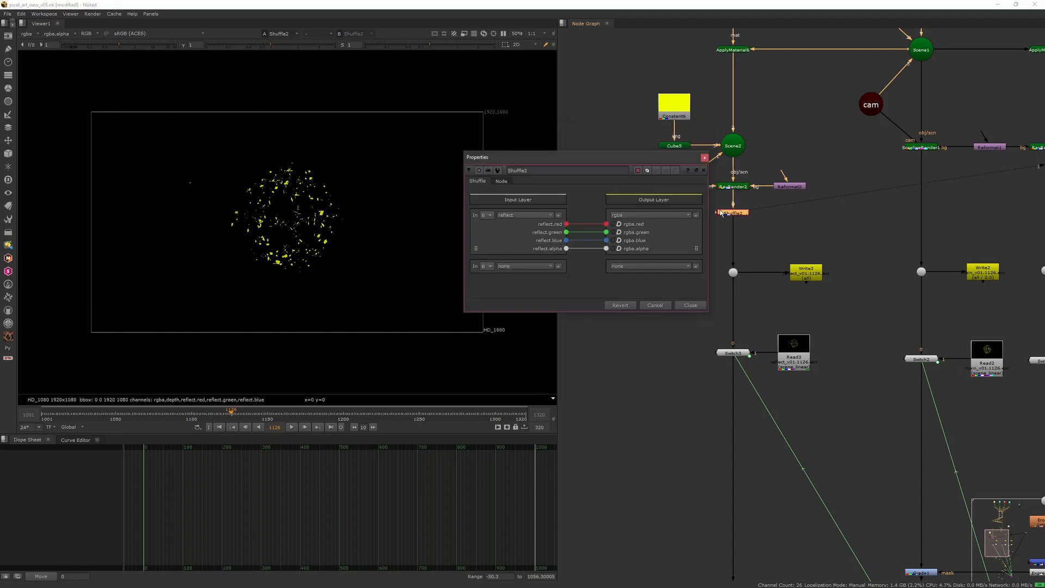
left_click(522, 216)
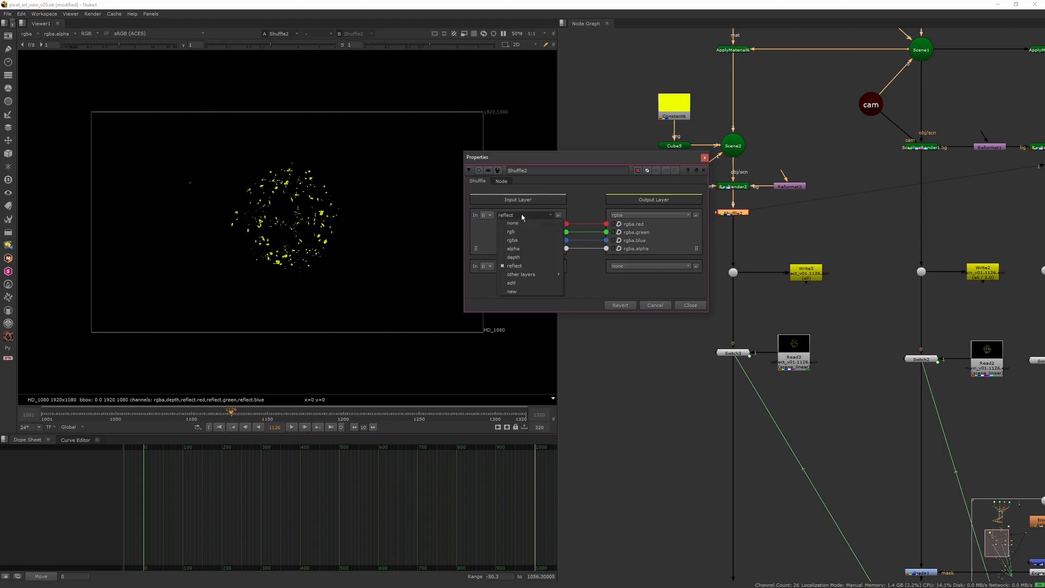
mouse_move(531, 274)
left_click(601, 211)
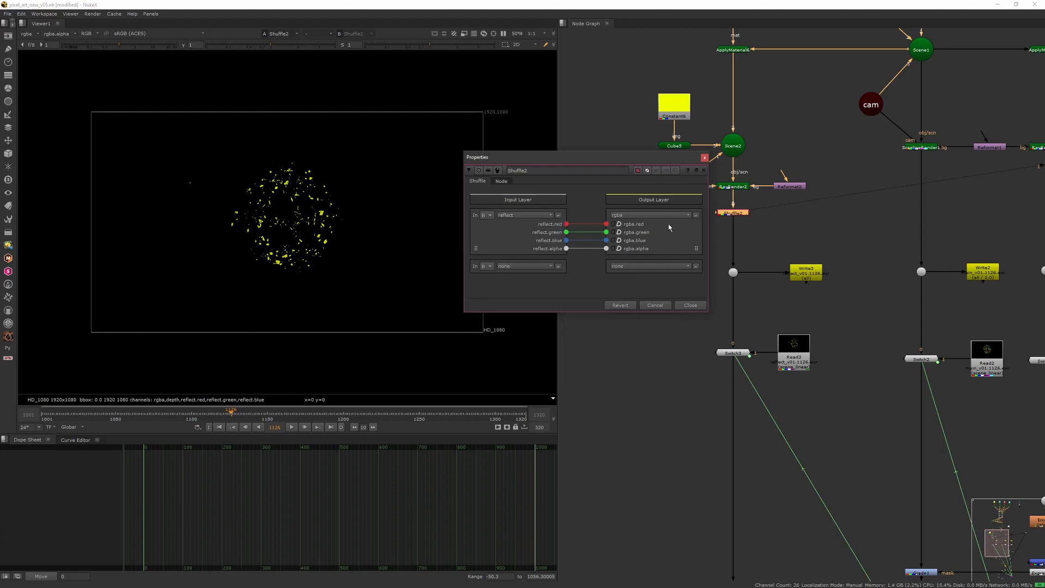
left_click(704, 159)
Inspect the shuffled reflection pass up close at frame 1094 and at frame 1107.
scroll(408, 274, "up", 3)
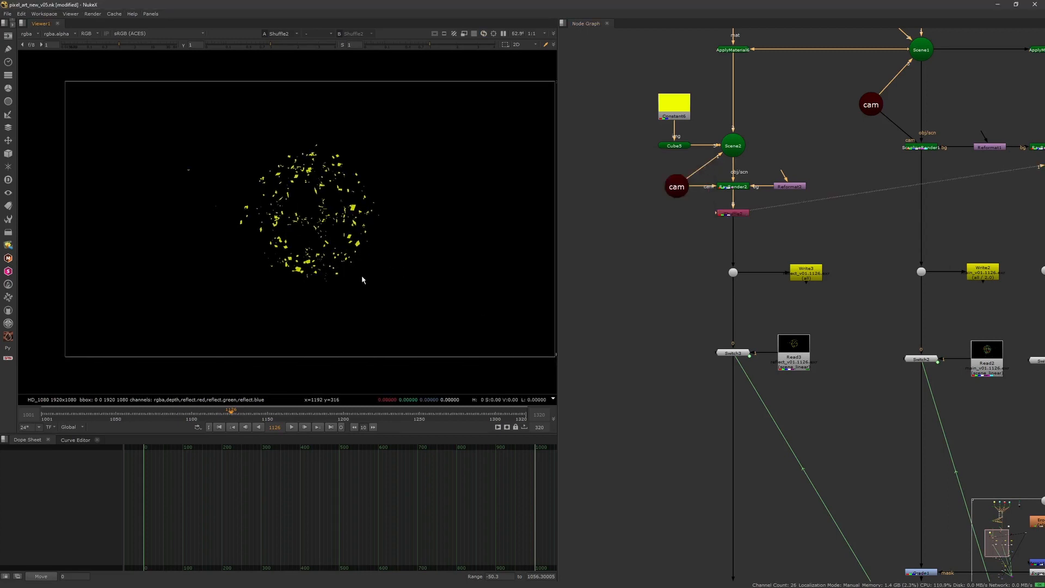
left_click_drag(233, 412, 183, 411)
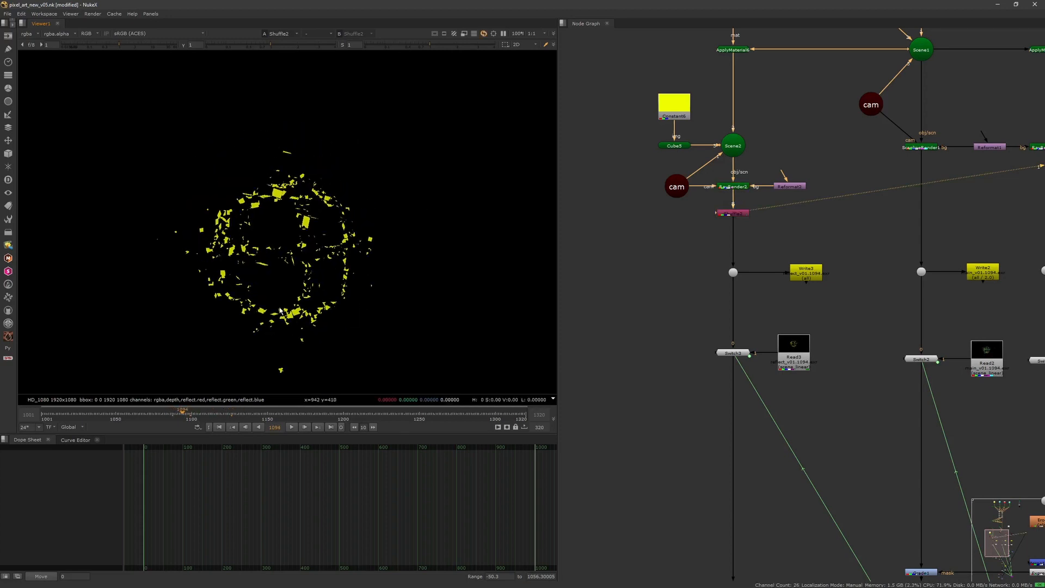
scroll(288, 265, "up", 4)
scroll(288, 265, "down", 3)
middle_click_drag(292, 300, 293, 280)
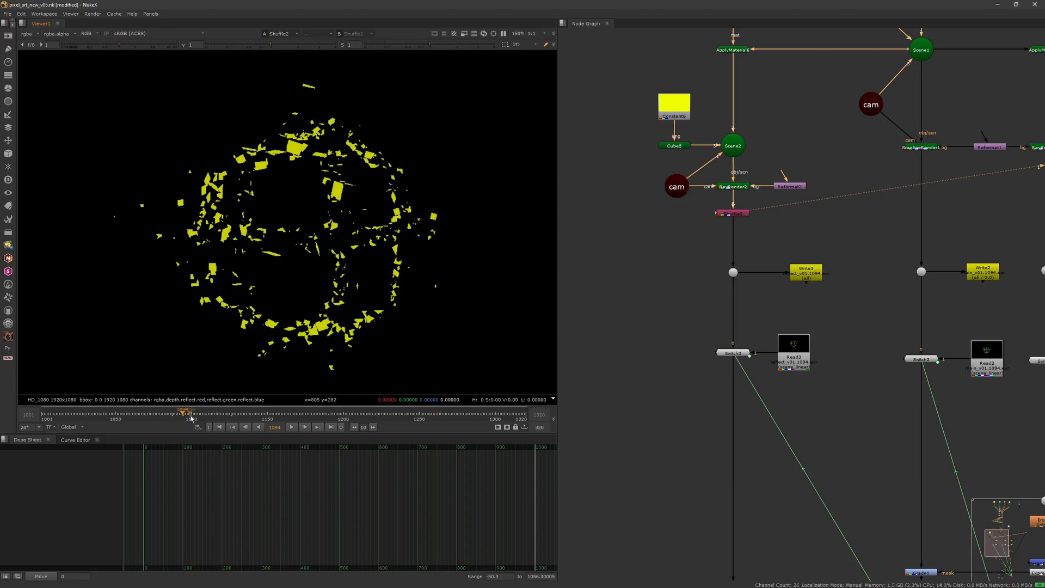
left_click_drag(192, 417, 202, 417)
scroll(278, 336, "down", 3)
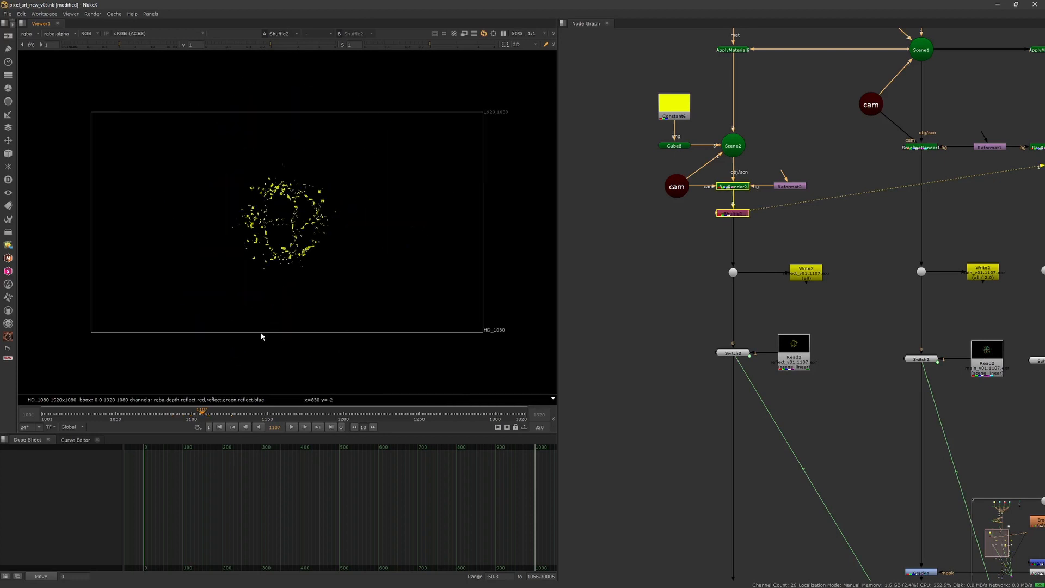
View the Switch3 output and play back the prerendered reflection pass.
scroll(732, 275, "down", 6)
left_click_drag(731, 271, 734, 268)
key("1")
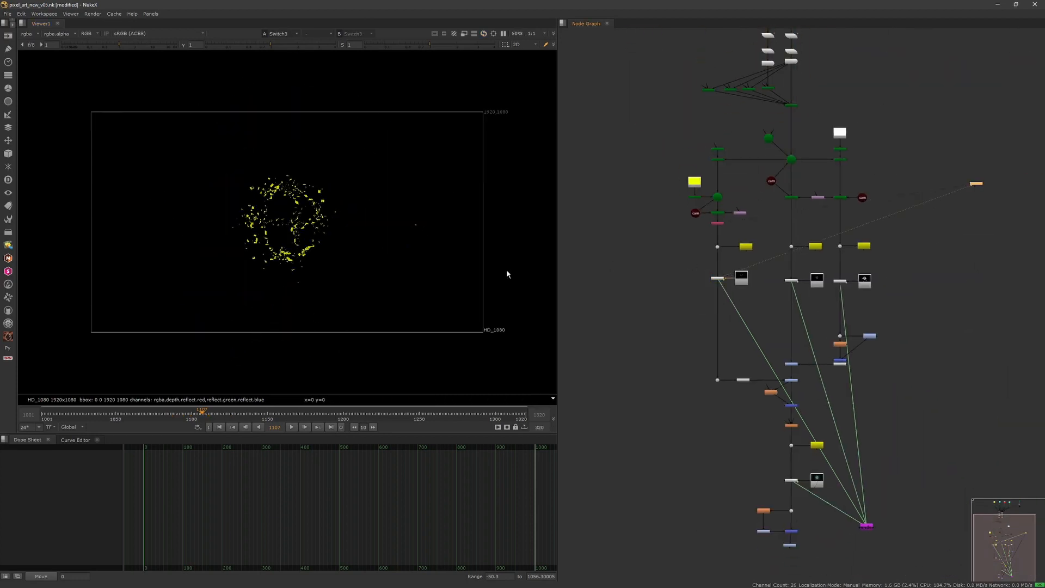
middle_click_drag(313, 268, 296, 341)
scroll(313, 294, "up", 2)
left_click(290, 426)
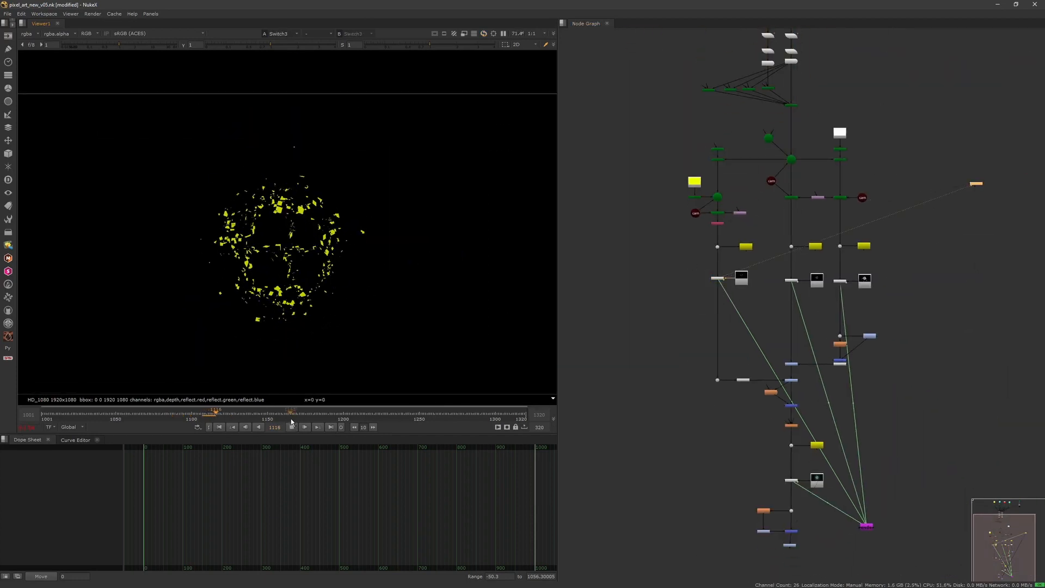
scroll(731, 266, "up", 5)
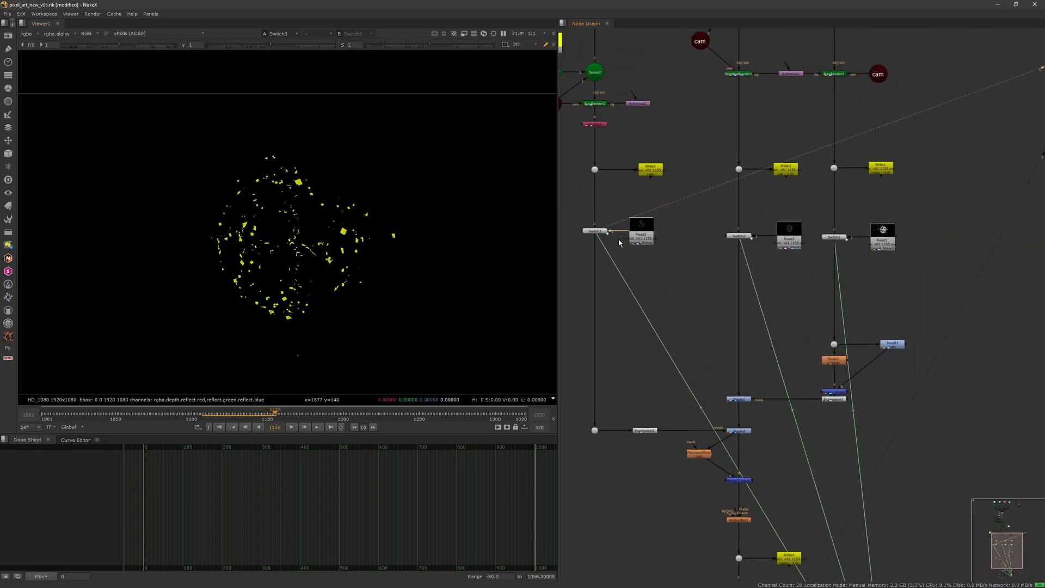
scroll(620, 245, "down", 3)
scroll(645, 250, "up", 4)
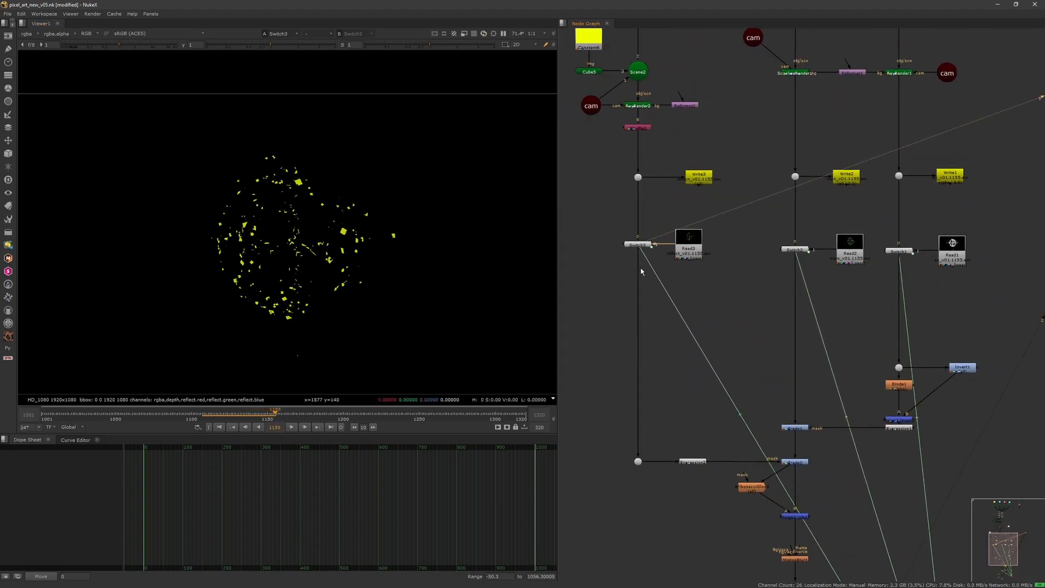
left_click(294, 428)
View the Switch2 output and play back its prerendered multicoloured particle pass from an earlier frame.
left_click_drag(749, 288, 827, 234)
key("1")
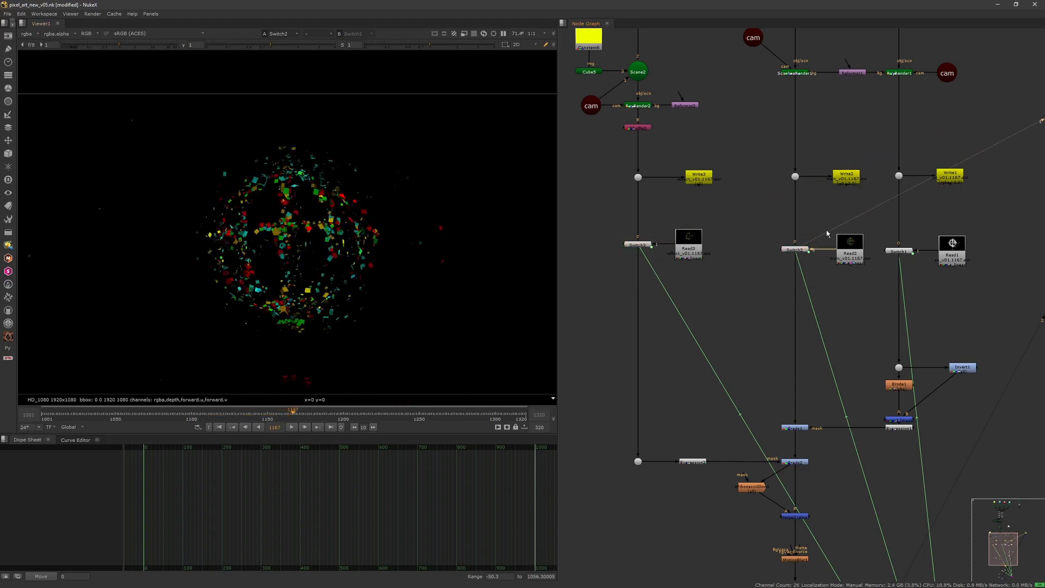
left_click_drag(302, 413, 276, 423)
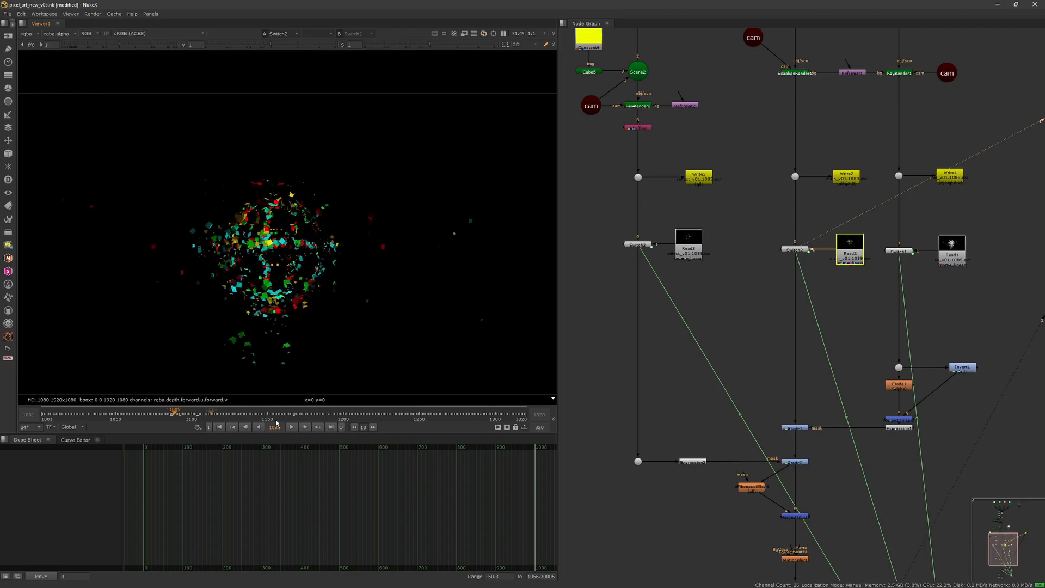
left_click(291, 428)
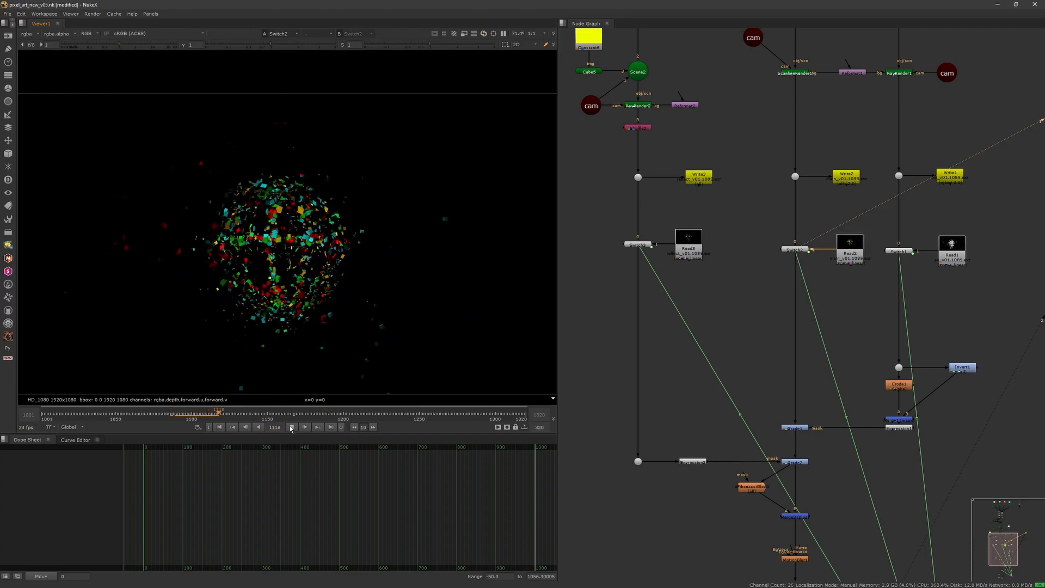
left_click(295, 427)
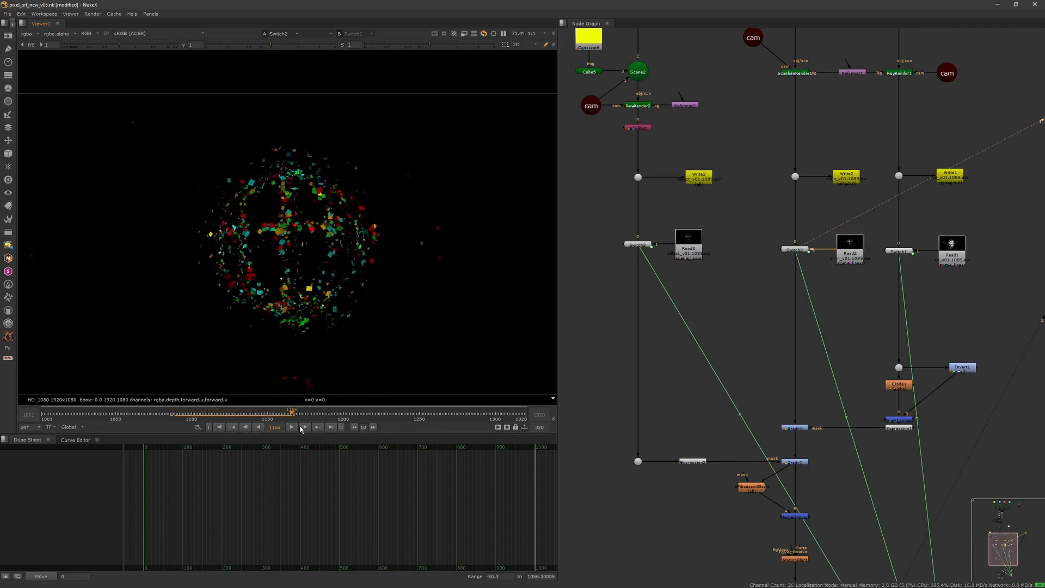
View the Switch1 output and play back its prerendered white particle pass from an earlier frame.
middle_click_drag(882, 293, 800, 282)
left_click_drag(777, 276, 856, 216)
key("1")
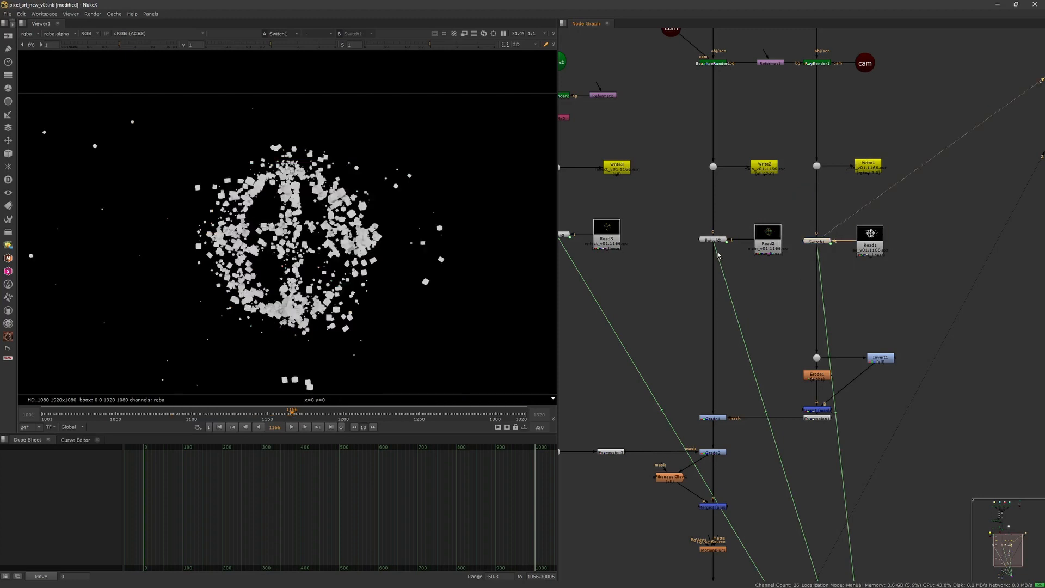
left_click_drag(290, 414, 211, 409)
left_click(292, 428)
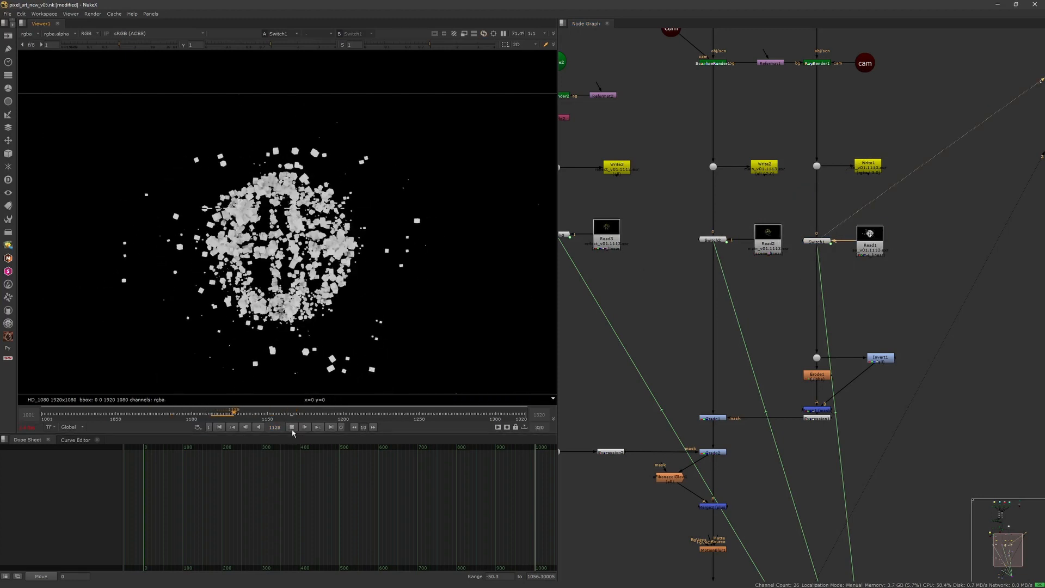
left_click(292, 428)
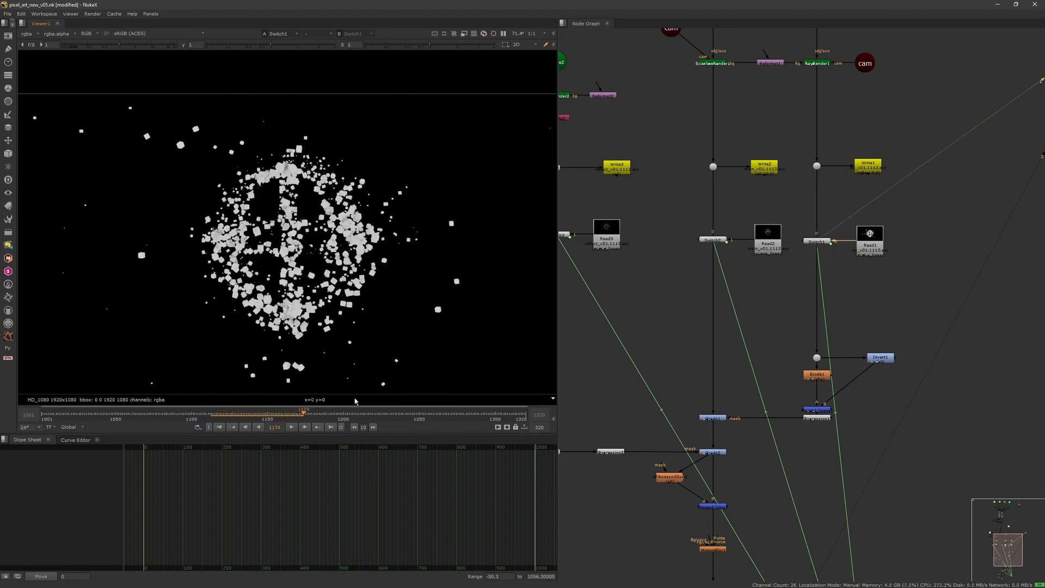
Inspect the AmbientOcclusion1 settings in the branch between Constant5 and ApplyMaterial5.
middle_click_drag(831, 144, 796, 254)
middle_click_drag(815, 107, 800, 250)
scroll(802, 248, "up", 2)
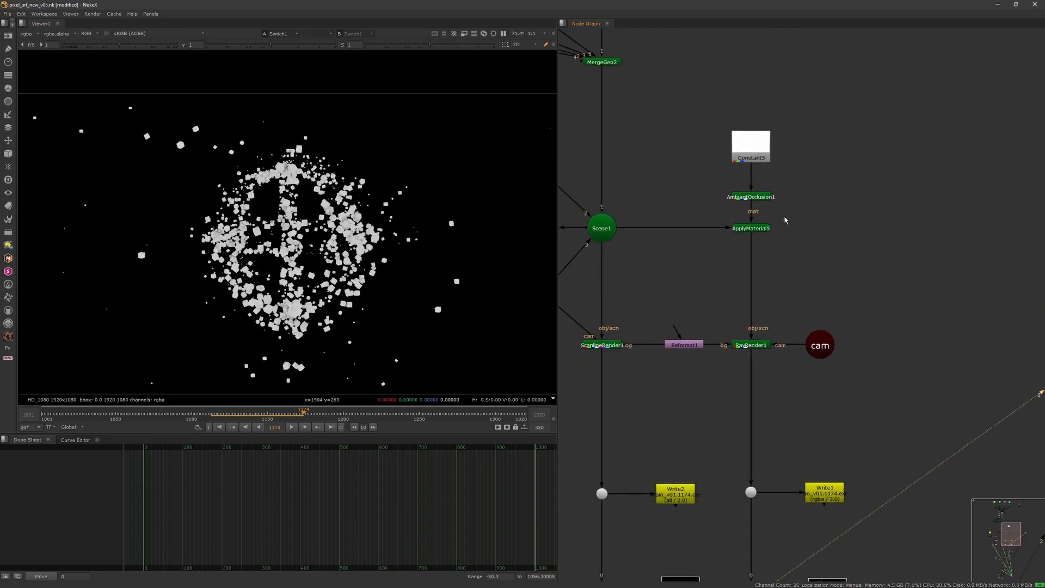
left_click(760, 198)
scroll(761, 197, "up", 3)
double_click(763, 195)
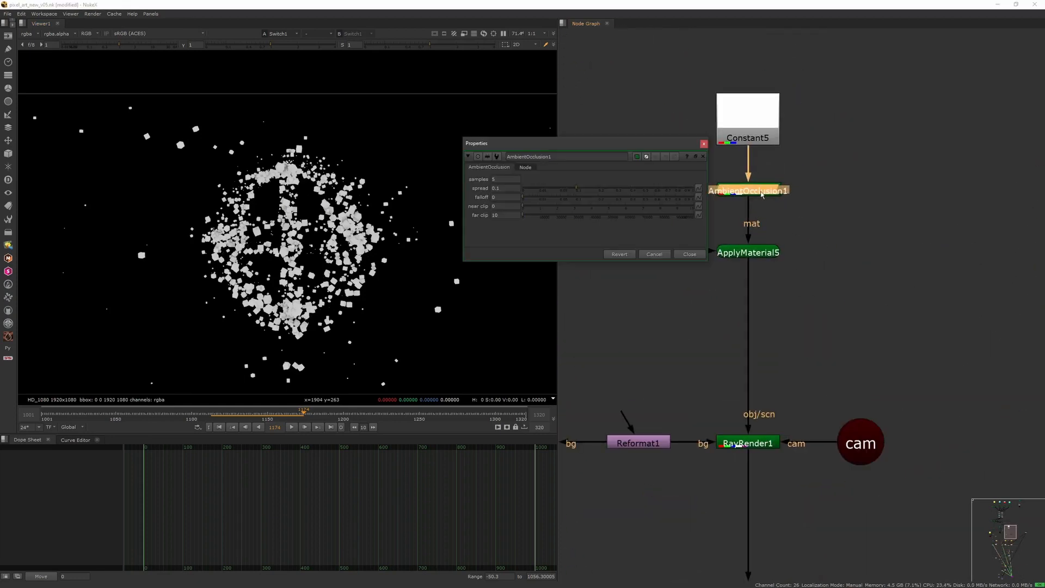
left_click(703, 144)
Examine how Scene1 and the ambient occlusion material feed through ApplyMaterial5 into RayRender1.
left_click_drag(746, 136, 746, 133)
left_click(775, 252)
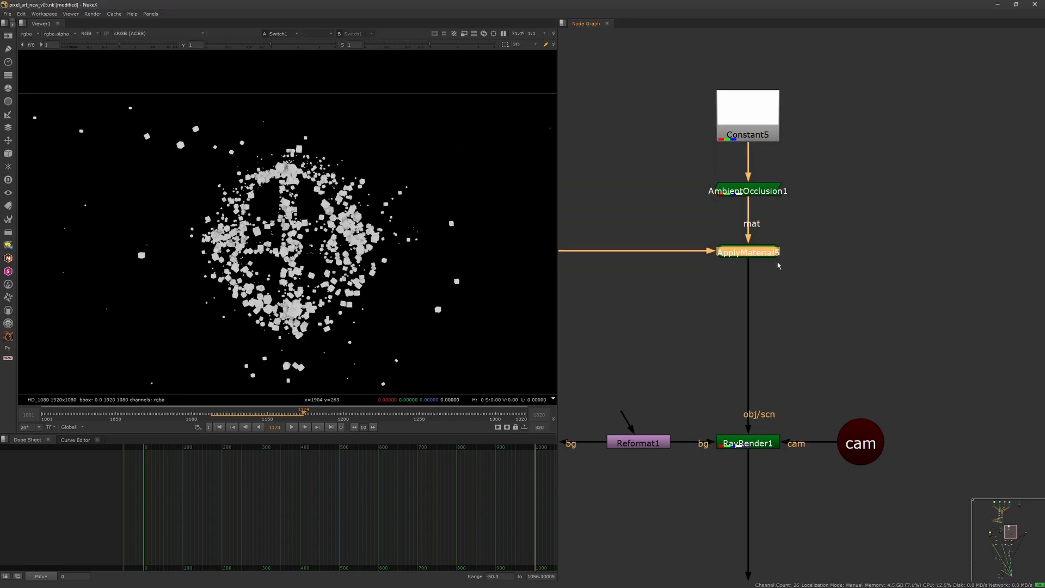
scroll(789, 262, "down", 5)
left_click(744, 264)
middle_click_drag(645, 117, 648, 188)
scroll(754, 236, "up", 6)
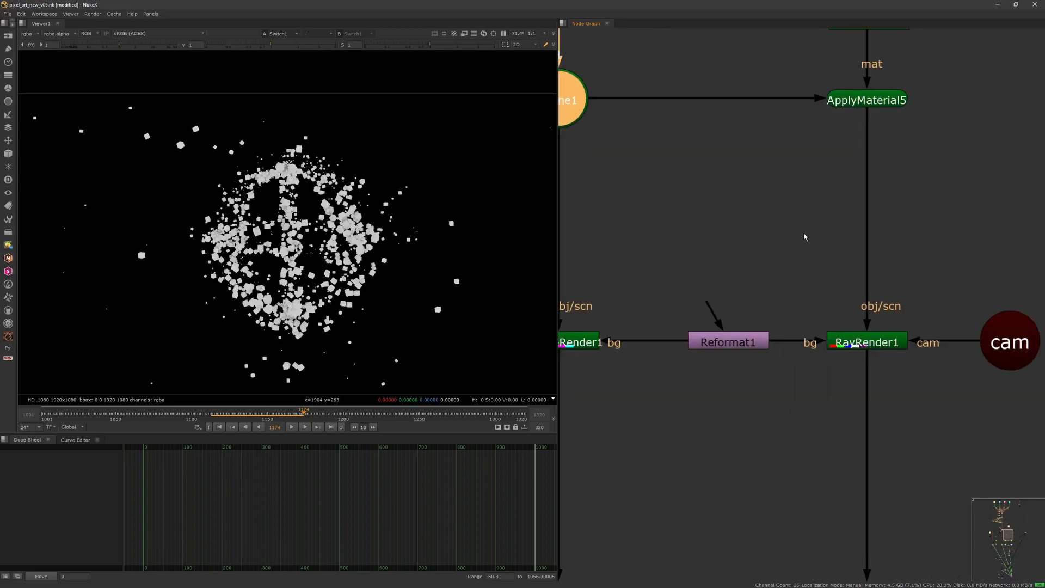
scroll(801, 236, "down", 2)
middle_click_drag(771, 223, 751, 254)
scroll(776, 198, "up", 2)
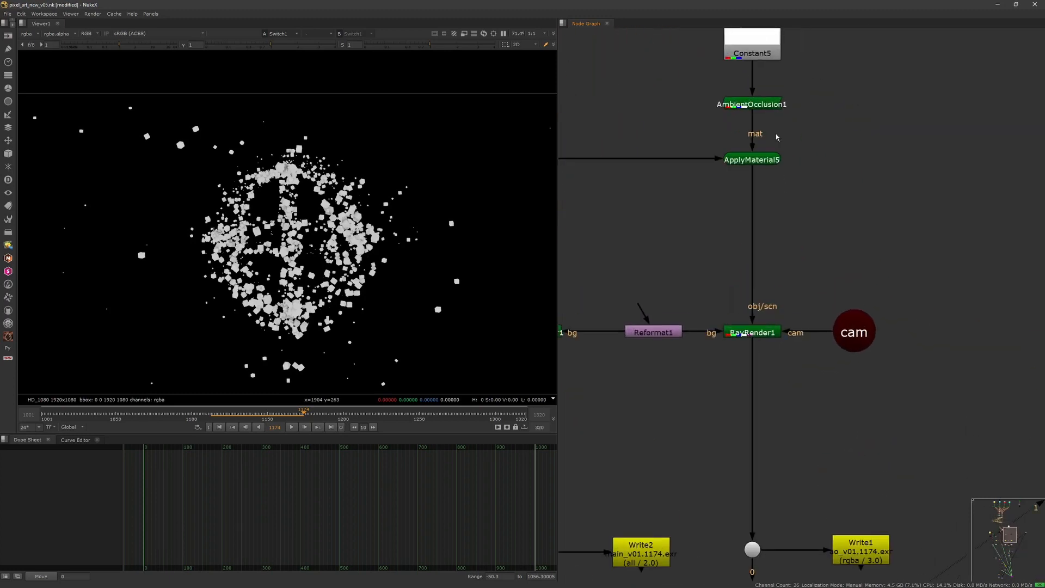
Open the AmbientOcclusion1 settings and inspect the RayRender1 output up close at frame 1174.
double_click(752, 104)
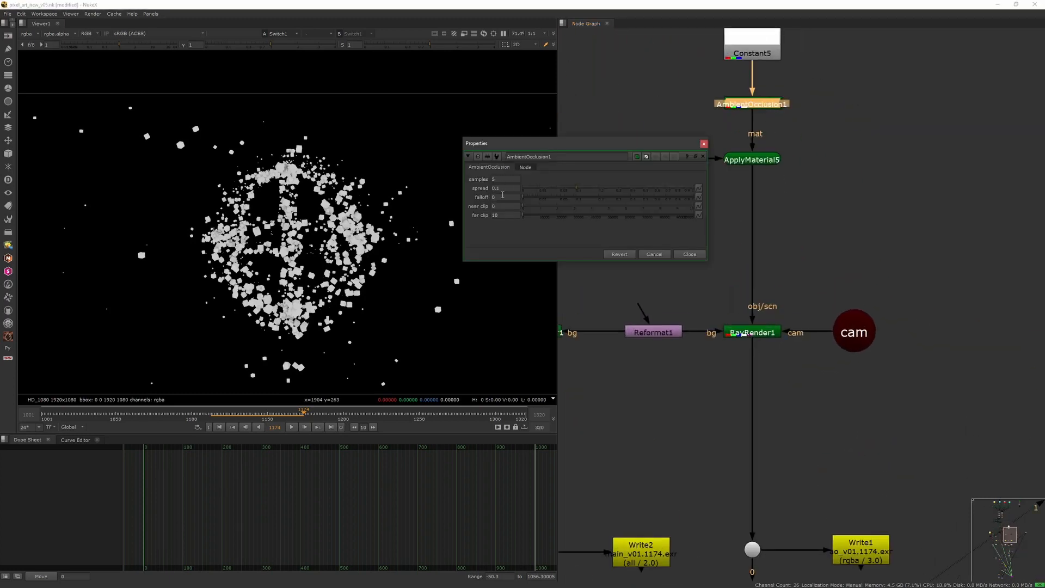
left_click(760, 333)
key("1")
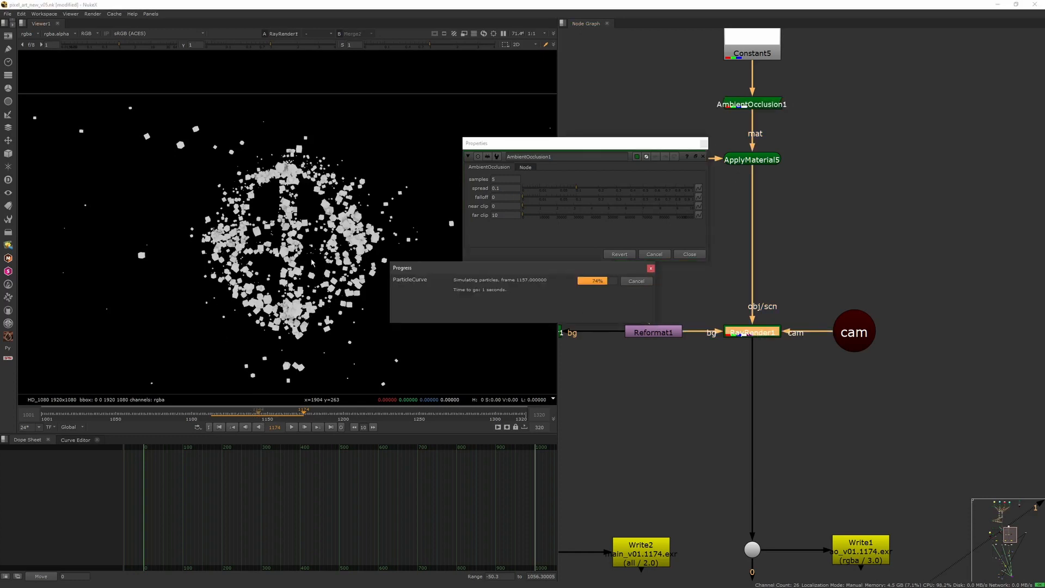
scroll(352, 310, "up", 5)
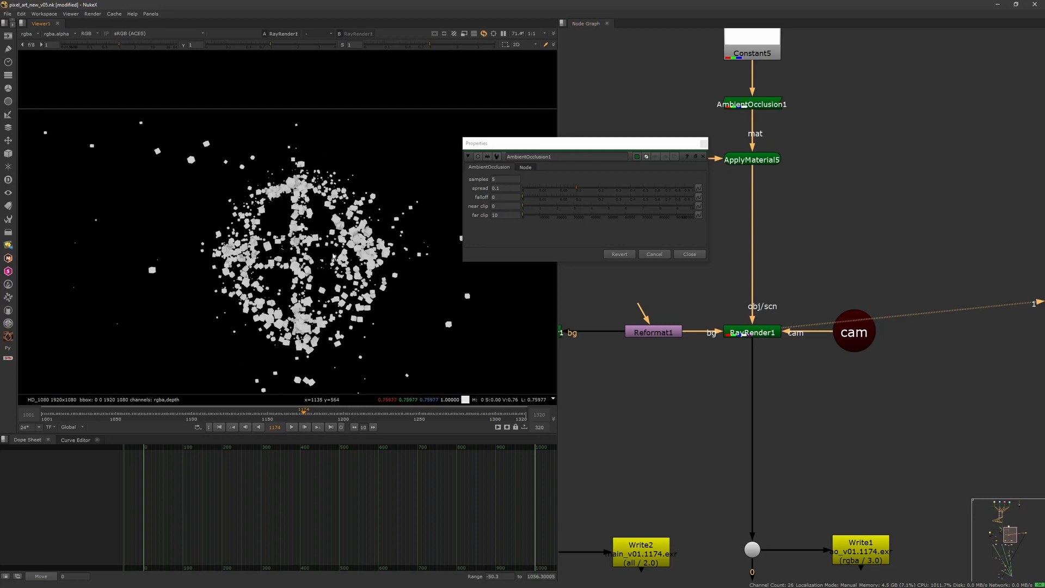
scroll(363, 231, "up", 2)
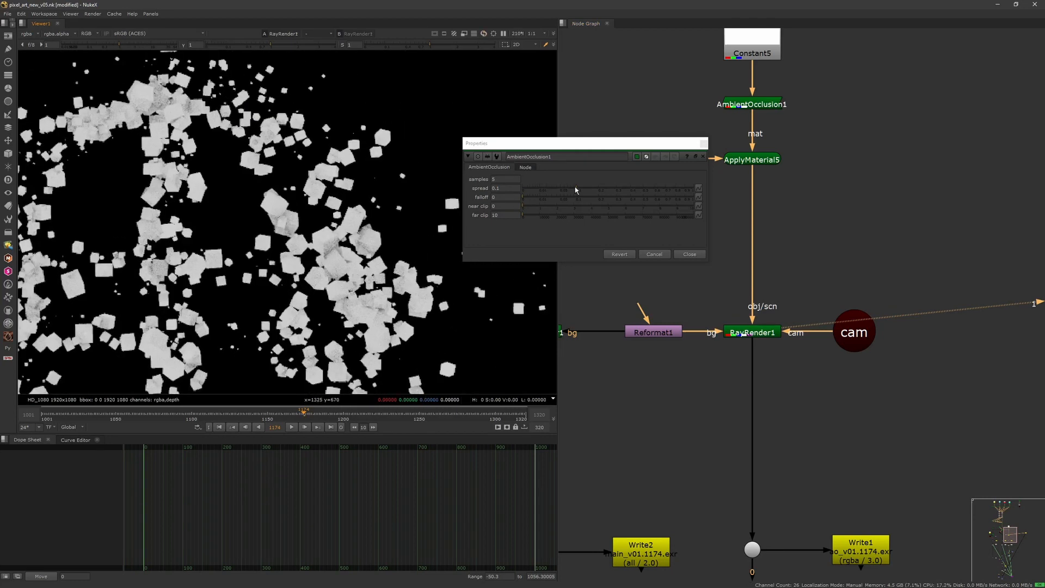
Try raising the AmbientOcclusion1 spread to 1, undo it, and try a spread of 1 again.
left_click_drag(576, 190, 732, 191)
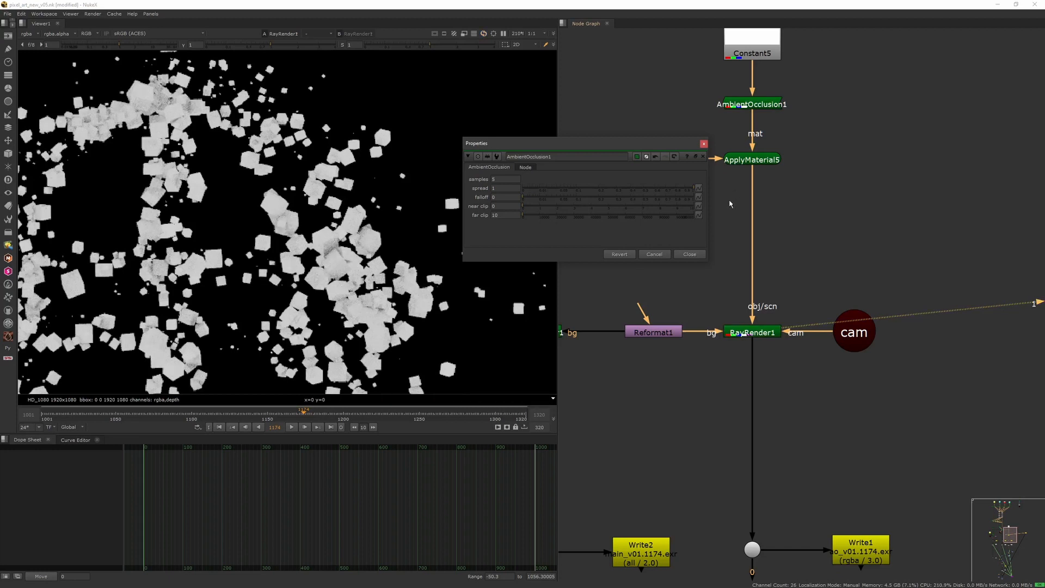
key("ctrl+z")
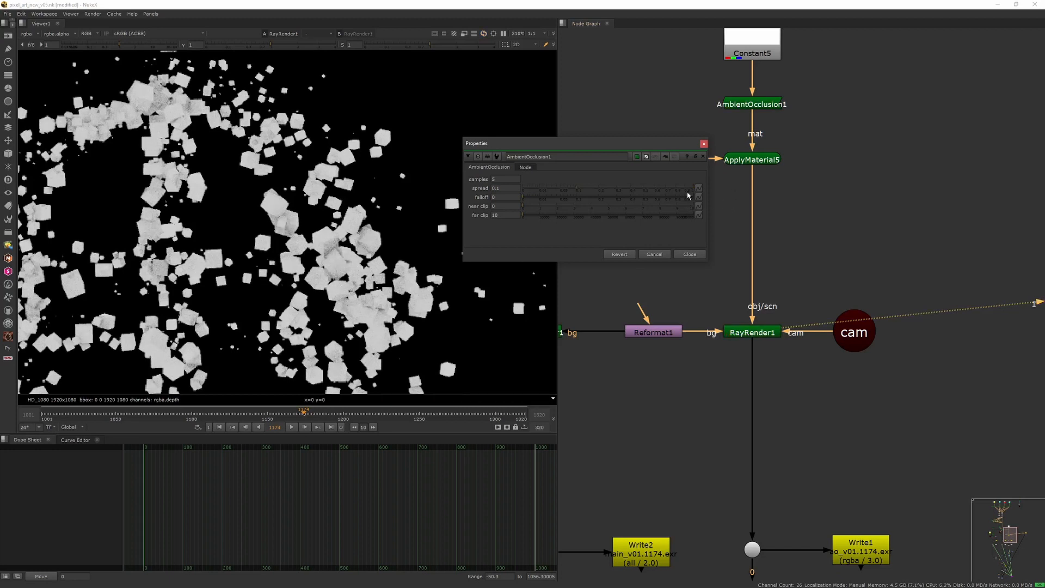
left_click_drag(647, 191, 772, 191)
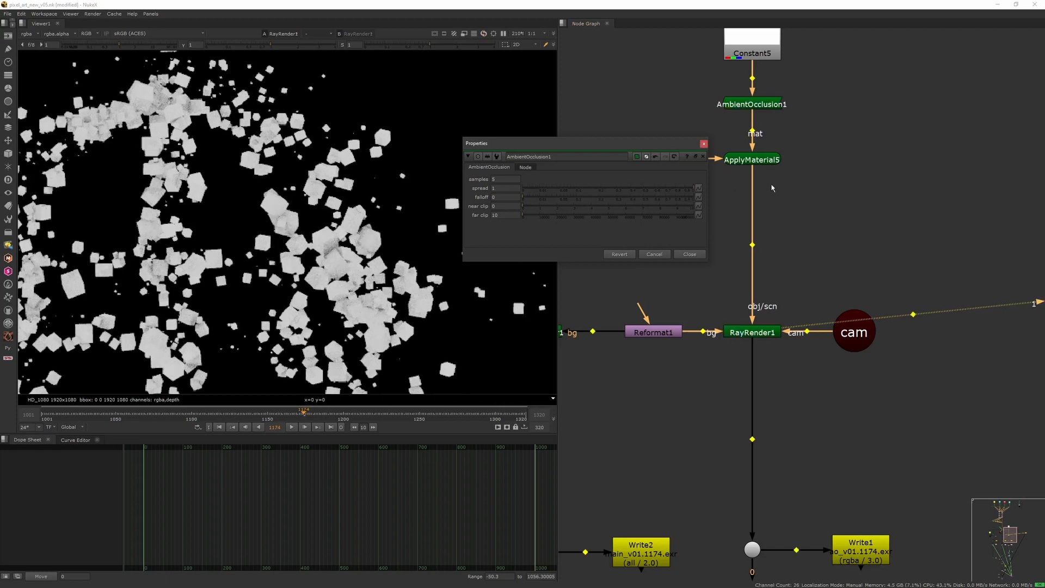
scroll(328, 247, "up", 4)
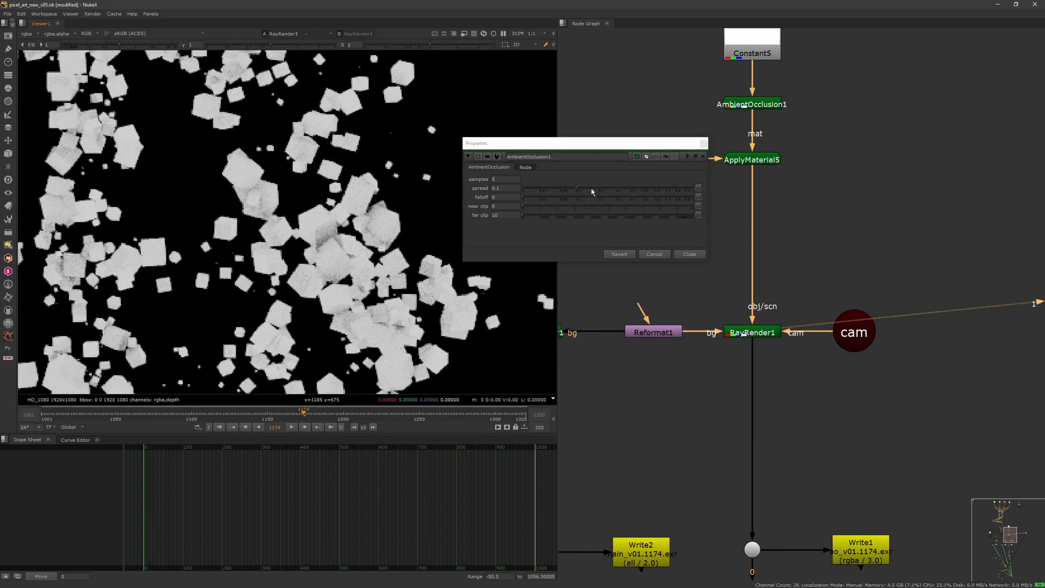
Try a slightly lower AmbientOcclusion1 spread, and restore the spread to 0.1.
mouse_move(575, 191)
left_mouse_down()
mouse_move(548, 189)
mouse_move(691, 198)
mouse_move(572, 200)
left_mouse_up()
double_click(506, 188)
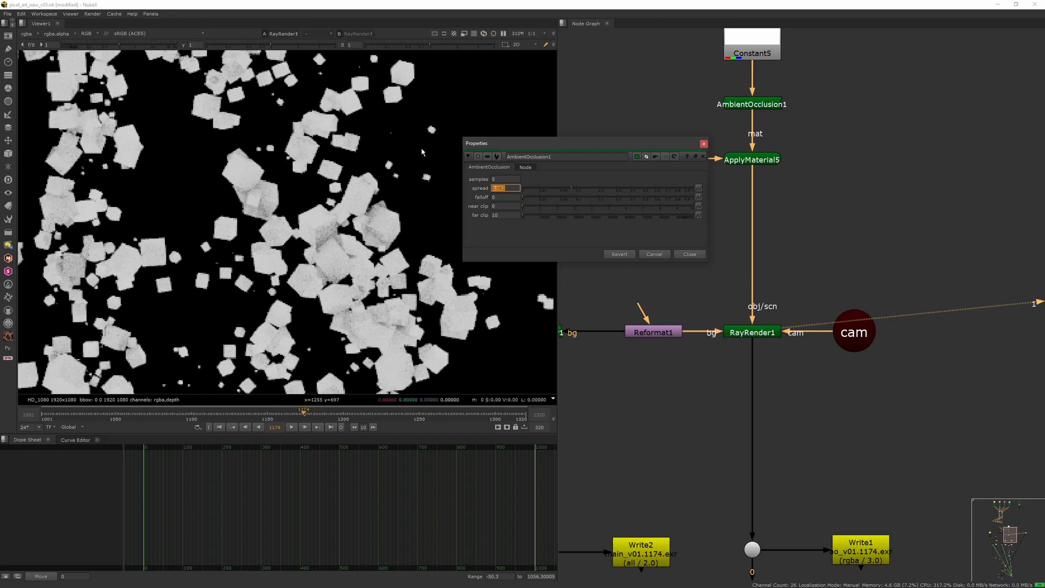
type("0.1")
key("Return")
key("shift+Tab")
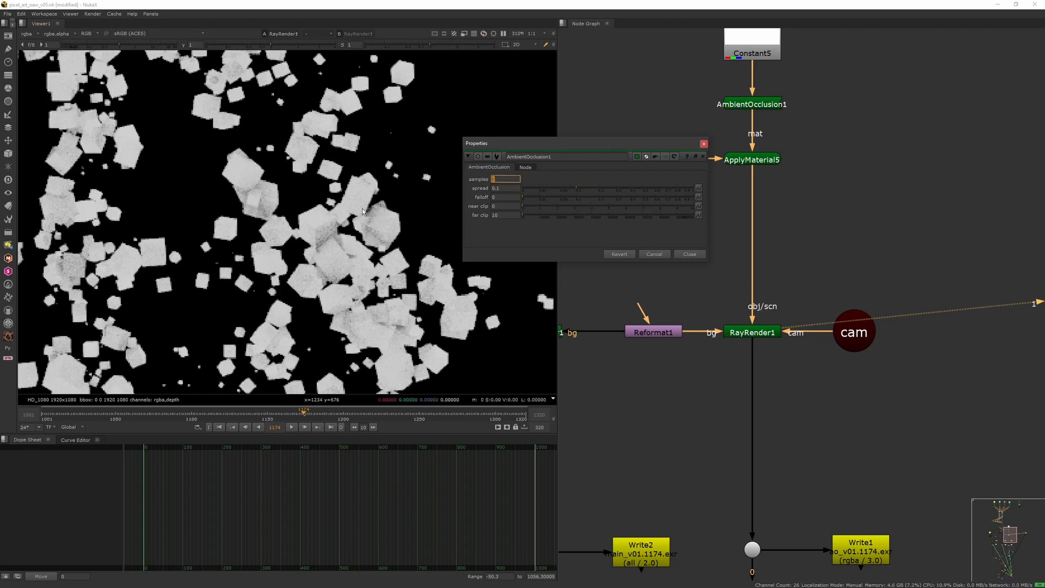
scroll(276, 223, "down", 3)
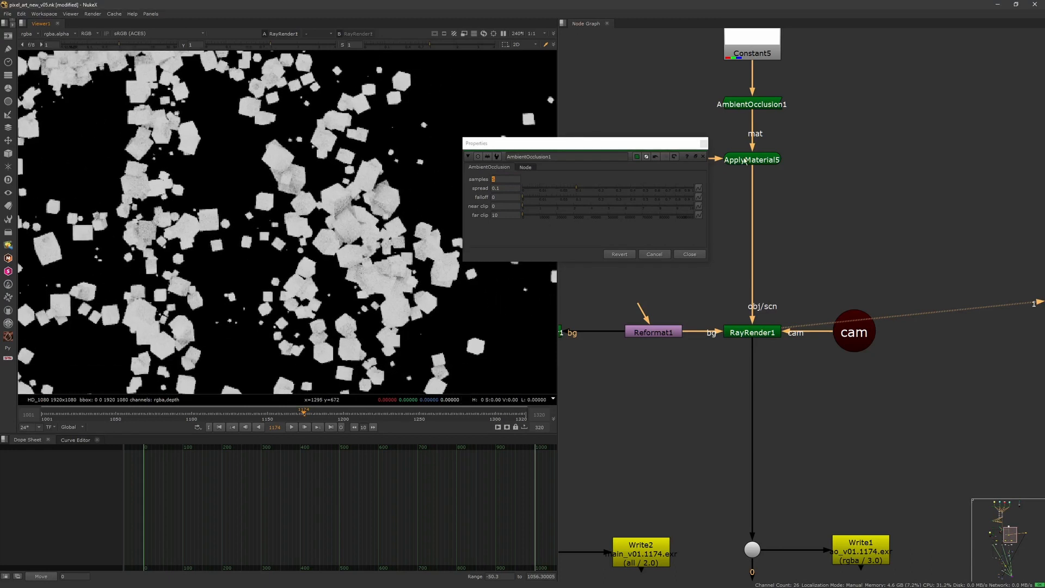
Set RayRender1's stochastic samples to 10 and inspect the rendered particles.
middle_click_drag(737, 310, 740, 209)
left_click(741, 230)
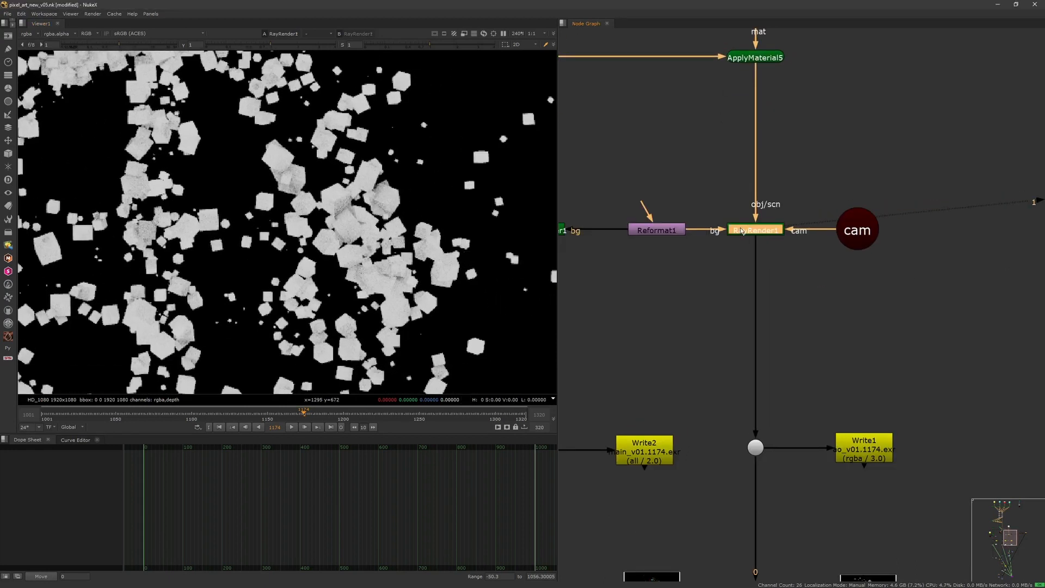
double_click(747, 231)
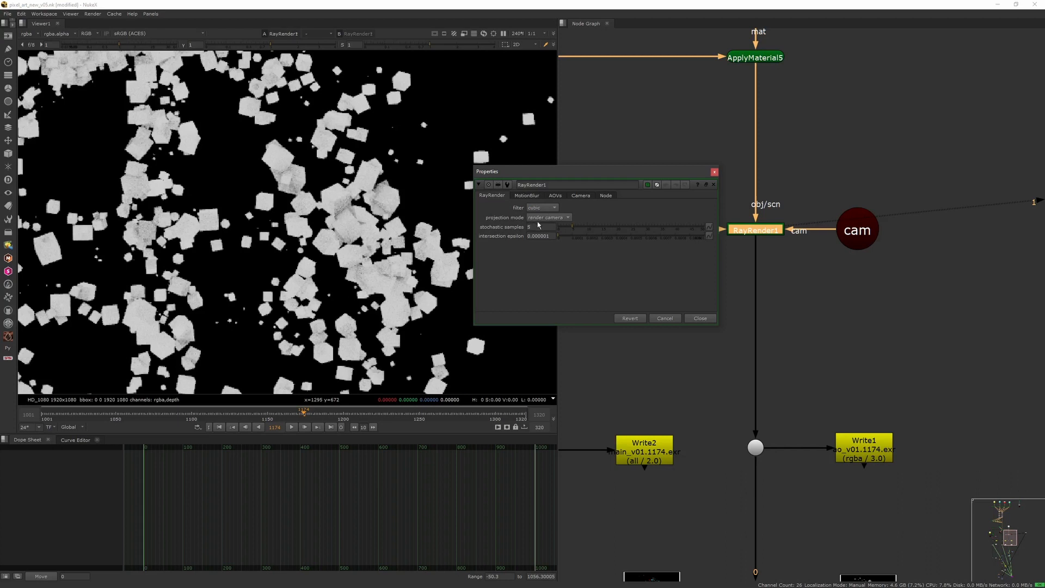
left_click(715, 172)
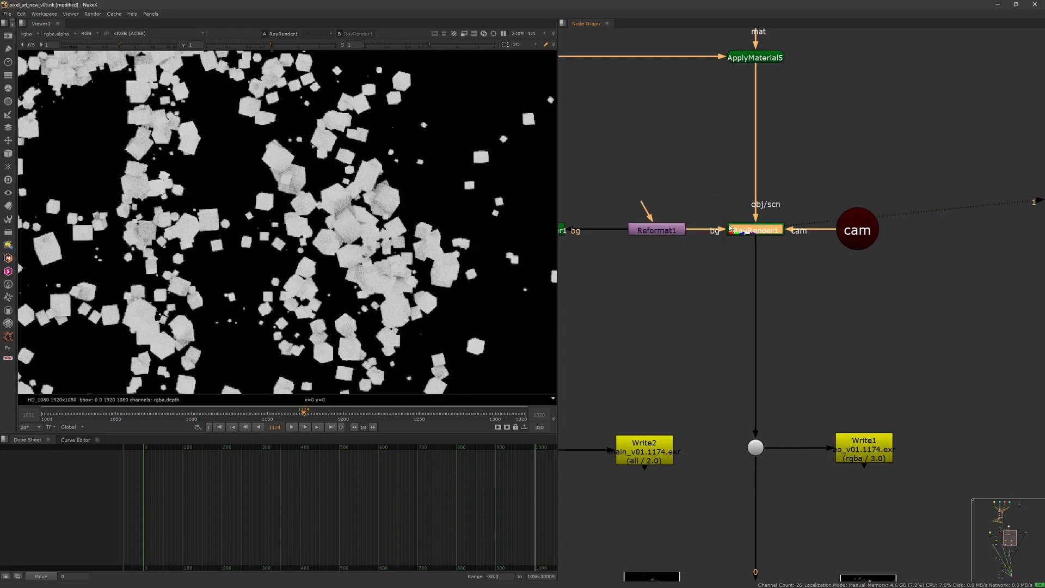
double_click(774, 233)
double_click(540, 227)
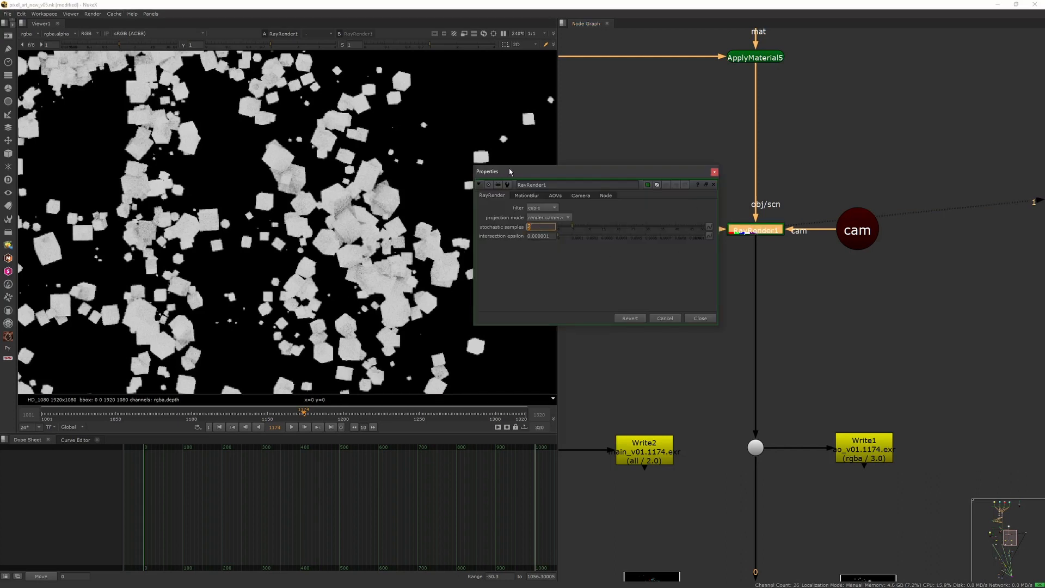
type("10")
key("Return")
middle_click_drag(321, 304, 309, 172)
scroll(309, 172, "down", 3)
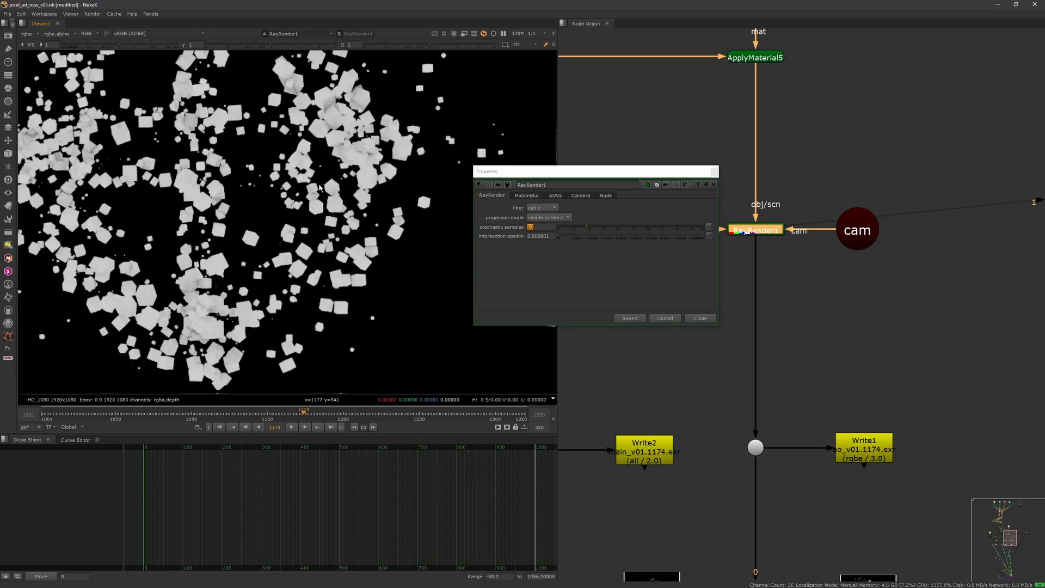
left_click(714, 171)
View the prerendered ambient occlusion pass from Read1 across the full frame.
middle_click_drag(406, 203, 426, 217)
middle_click_drag(719, 354, 700, 136)
scroll(701, 136, "down", 4)
middle_click_drag(733, 222, 717, 146)
left_click(751, 175)
key("1")
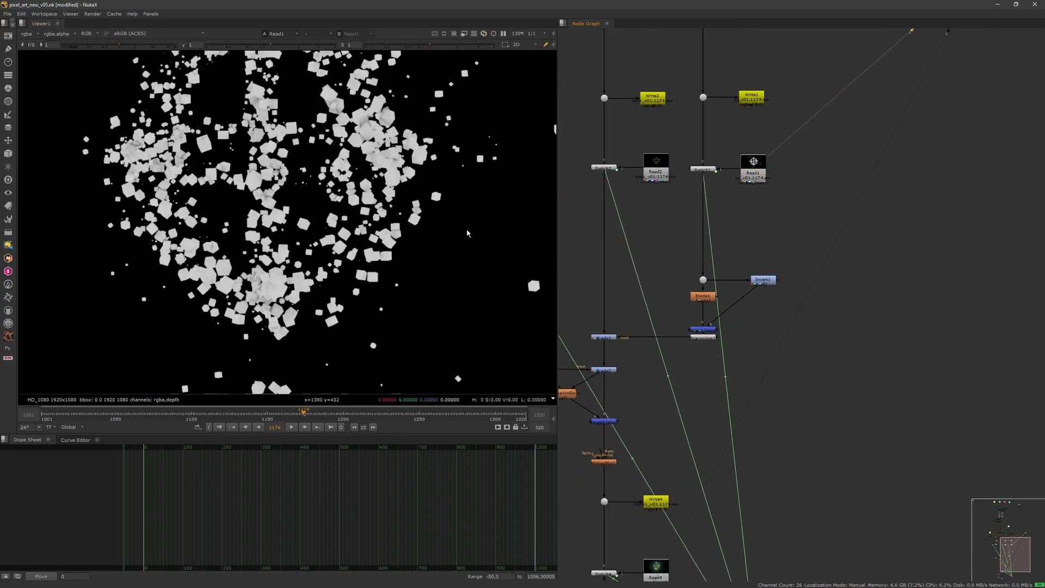
scroll(310, 239, "down", 4)
scroll(817, 130, "down", 3)
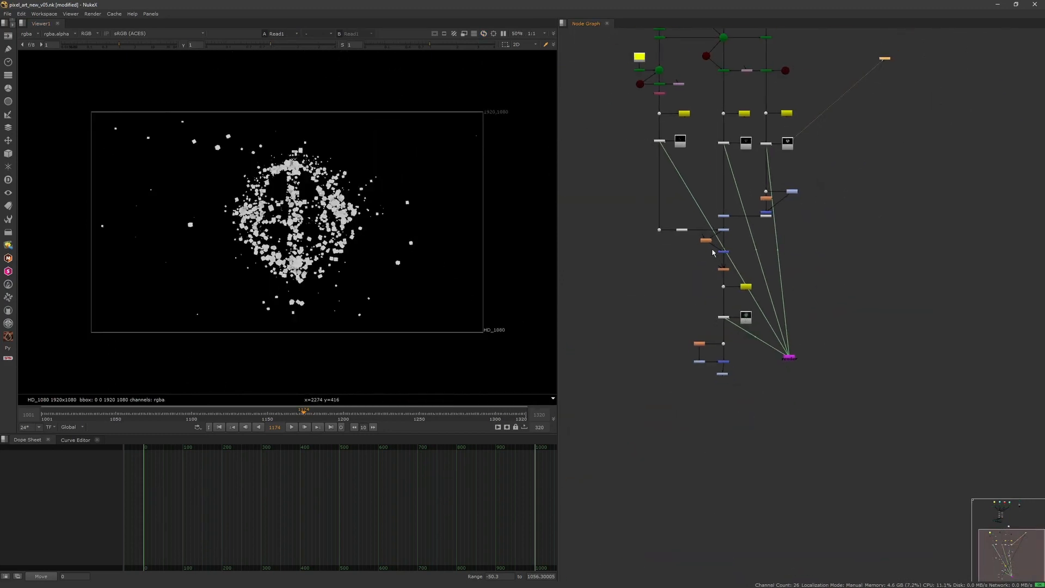
View the Invert1 output of the occlusion pass and inspect the particles up close.
scroll(718, 223, "up", 8)
scroll(730, 223, "down", 3)
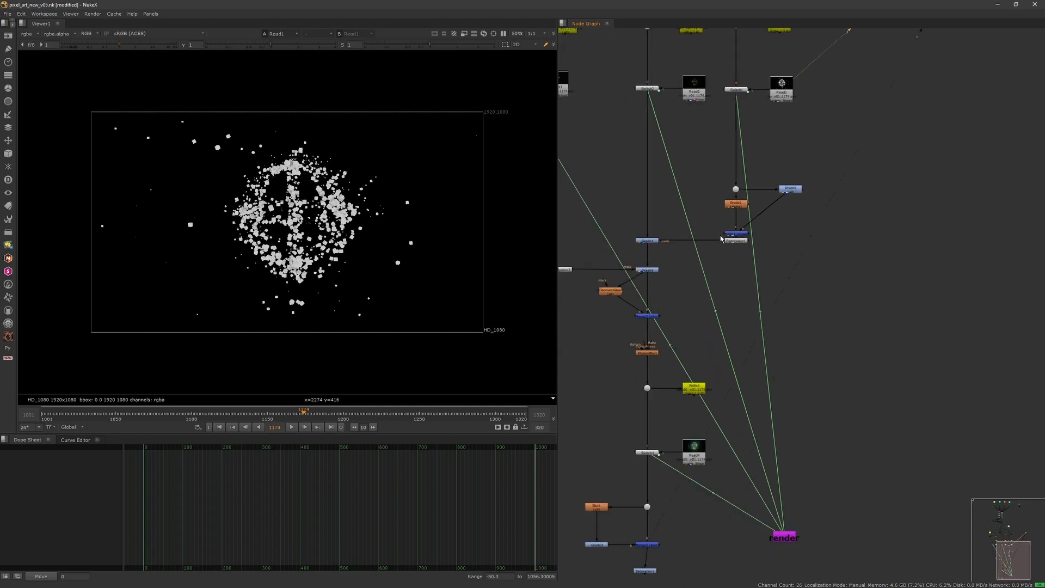
left_click(763, 196)
key("1")
scroll(318, 201, "up", 6)
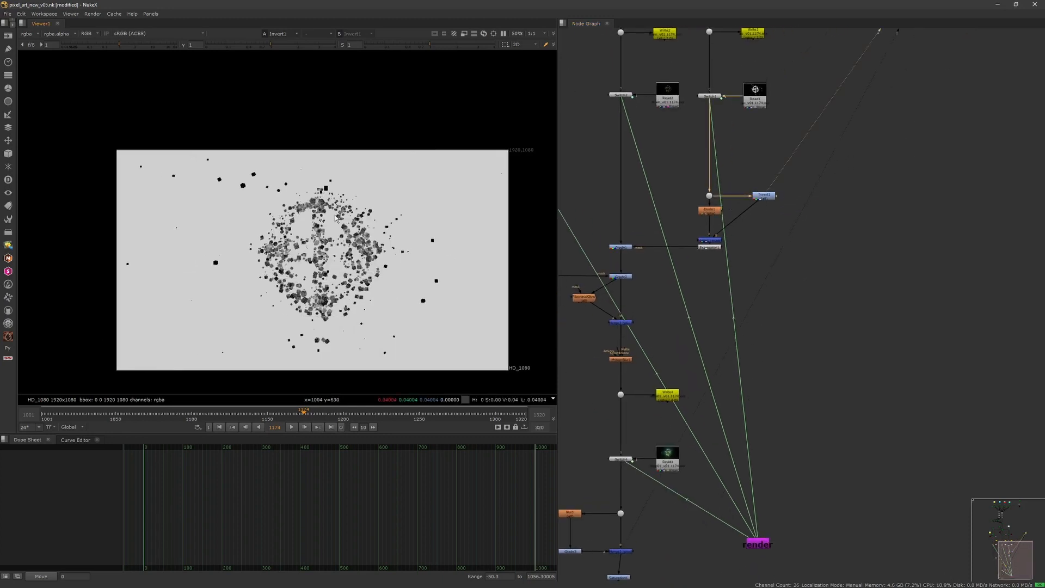
scroll(708, 223, "up", 3)
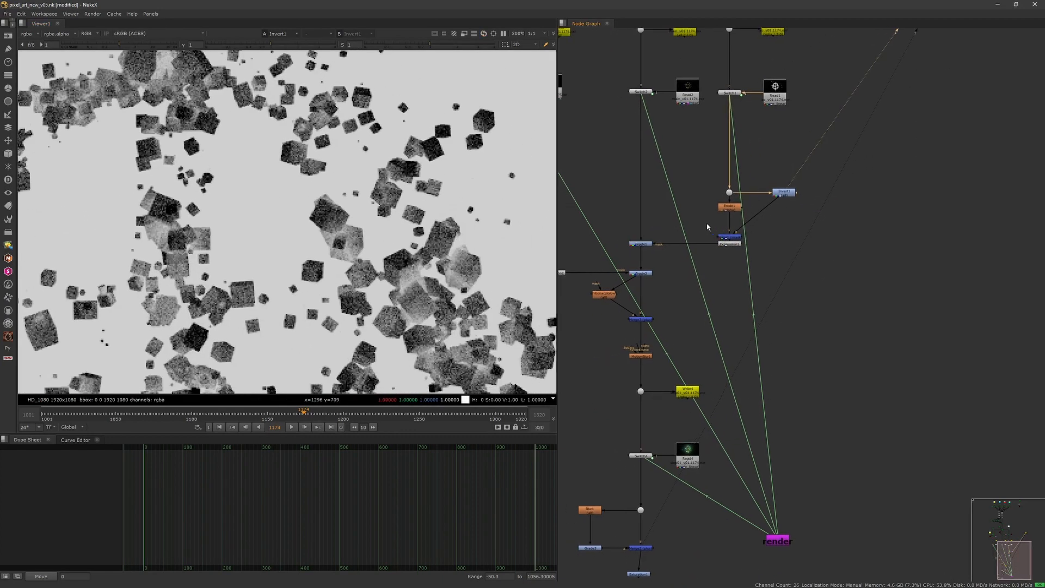
View the Erode1 output and compare it with the unprocessed pass at the Dot above it.
left_click(731, 203)
key("1")
middle_click_drag(444, 294, 440, 240)
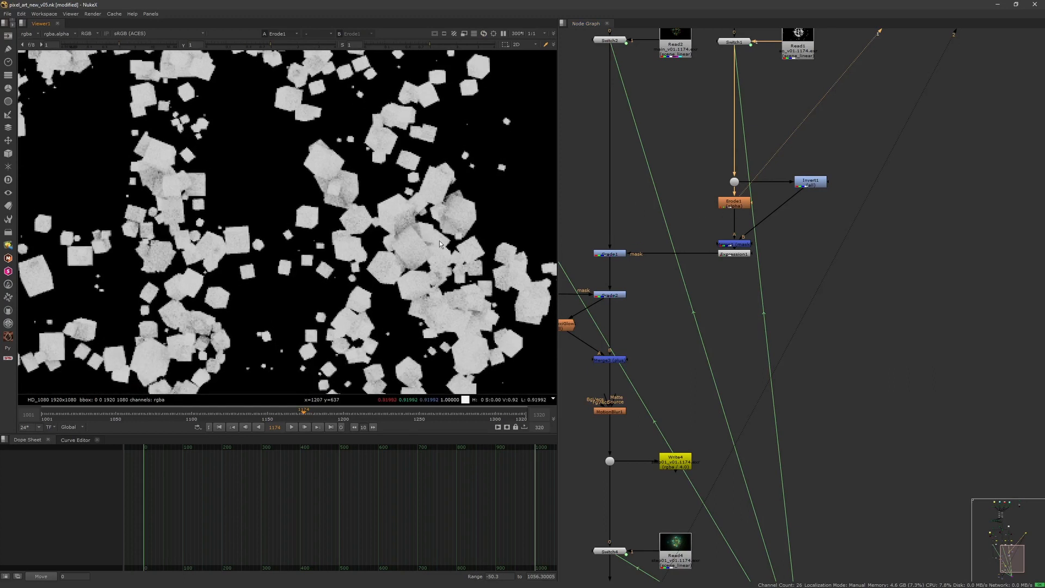
left_click(734, 182)
key("1")
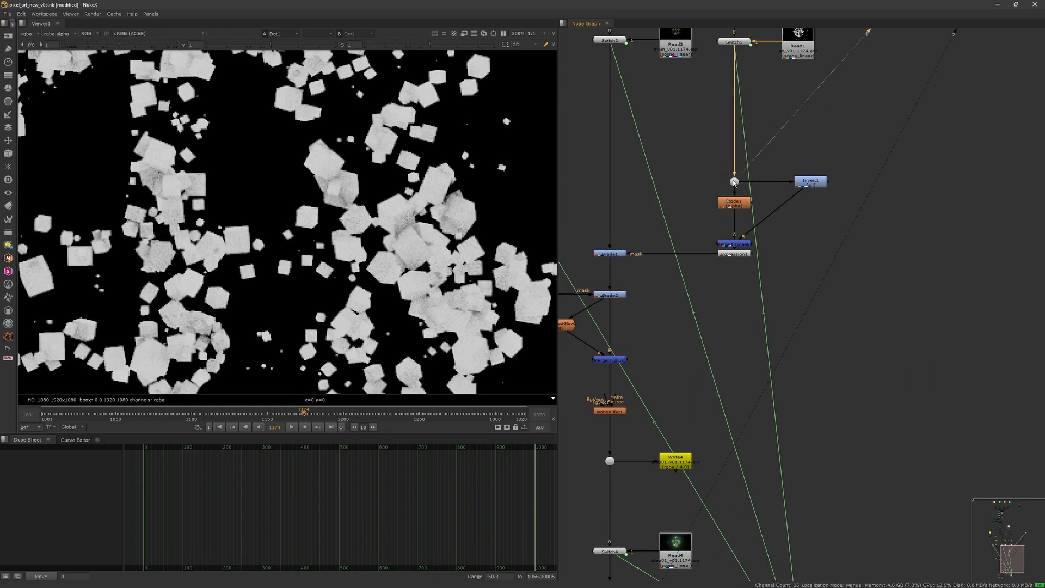
View the Merge1 output and compare it with the Expression1 output across more of the sphere.
left_click(742, 244)
key("1")
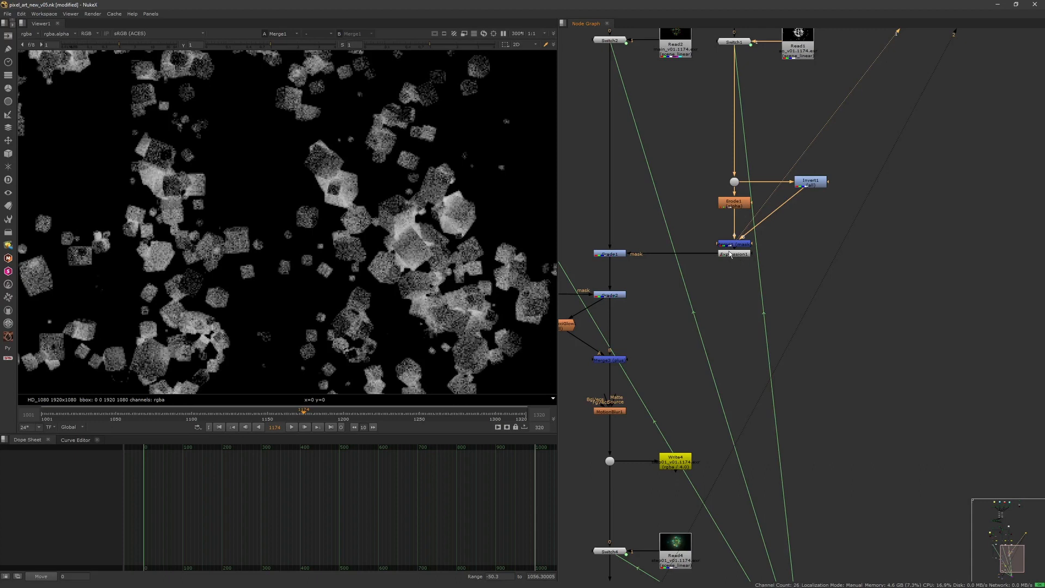
left_click(730, 254)
scroll(355, 269, "down", 4)
key("1")
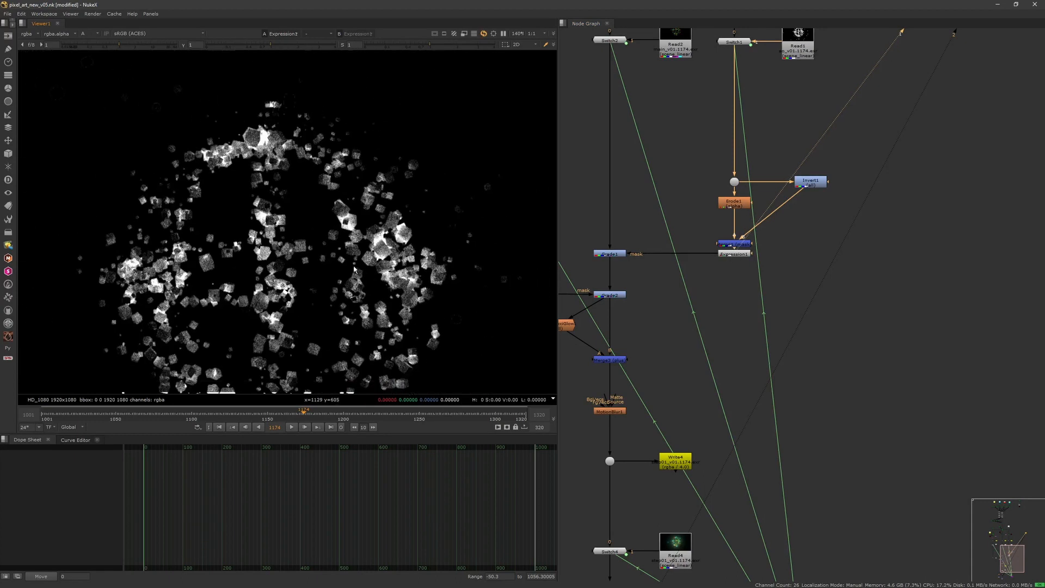
Move Merge1 up to separate it from Expression1, and inspect the Expression1 settings.
left_click_drag(738, 248, 738, 232)
double_click(740, 255)
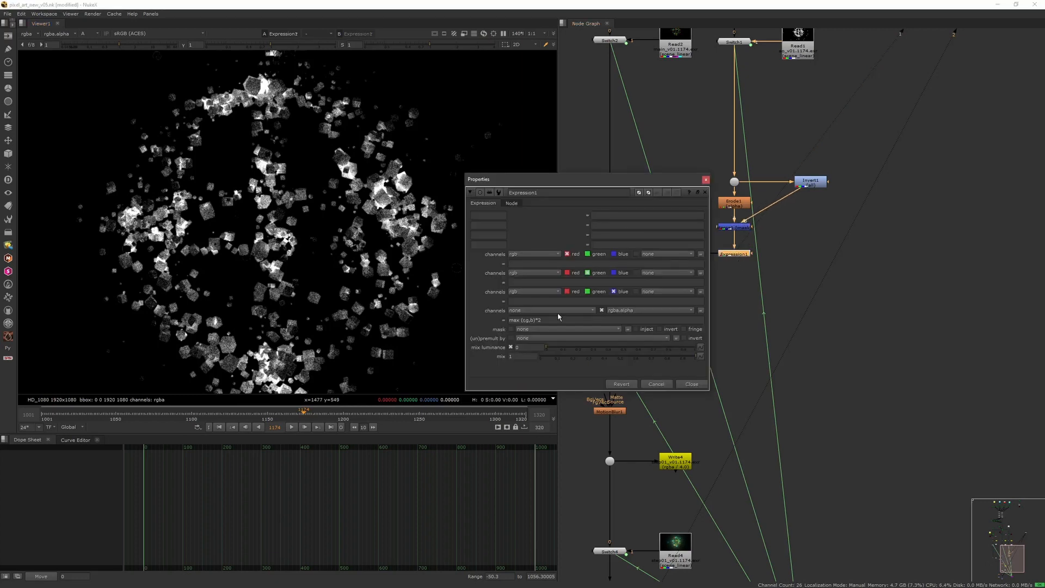
left_click(707, 191)
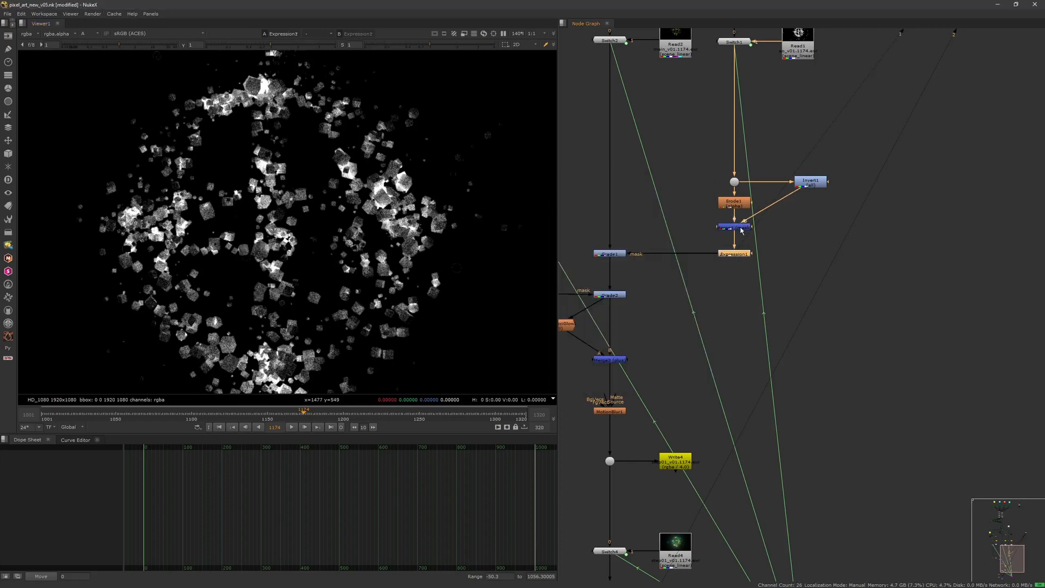
View the Merge1 output again and open the alpha channel expression in Expression1.
left_click(741, 229)
key("1")
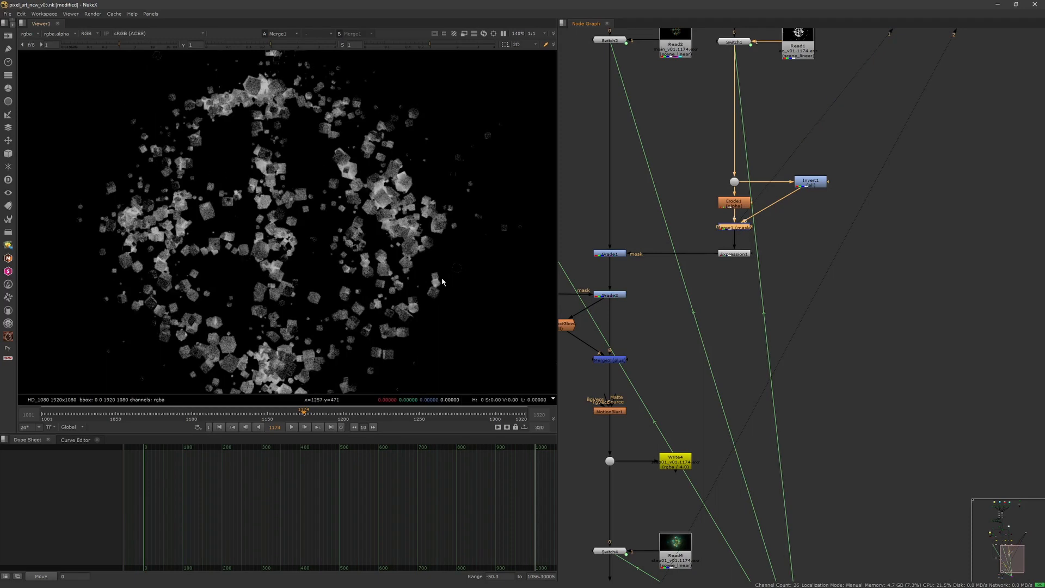
left_click(735, 255)
double_click(735, 255)
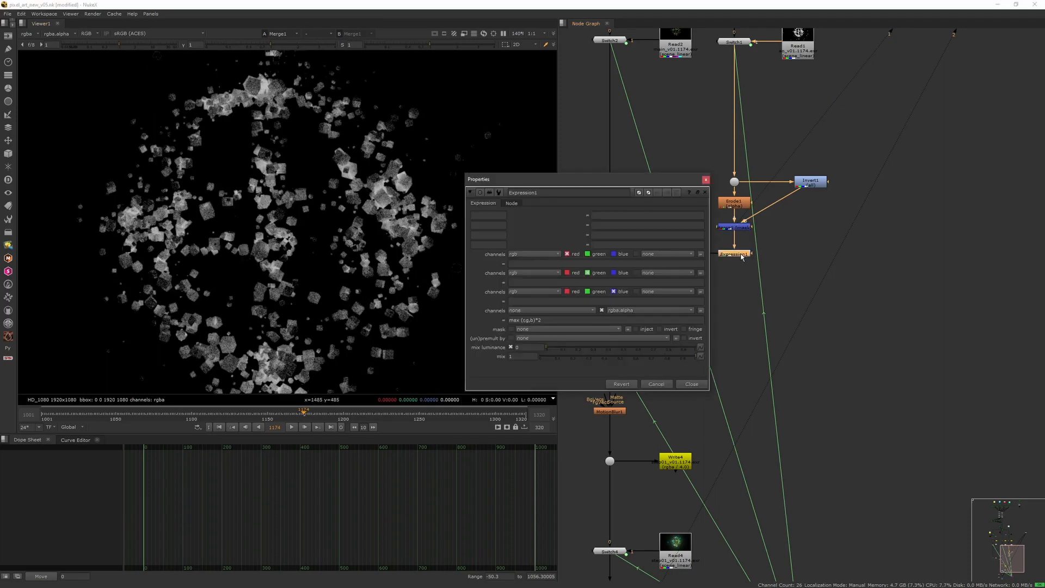
left_click_drag(520, 320, 500, 325)
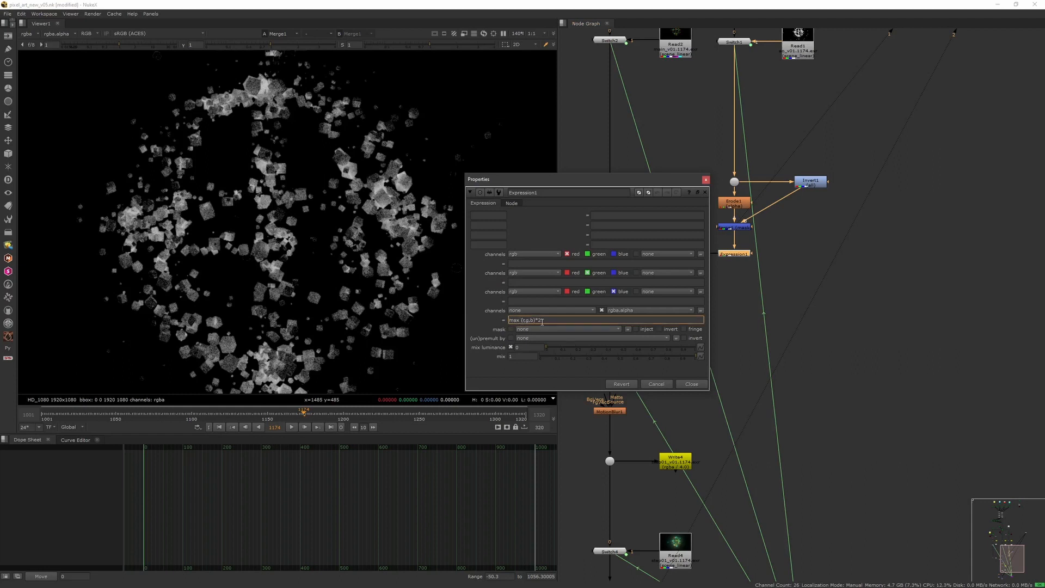
Re-enter the alpha channel expression of Expression1 as max (r,g,b) *2 and close its settings.
left_click_drag(543, 322, 434, 283)
type("max (r,g,b)")
left_click(535, 320)
left_click_drag(534, 319, 520, 319)
left_click(544, 322)
left_click(705, 179)
View the Expression1 output, compare it with the node disabled, and display its alpha channel.
key("1")
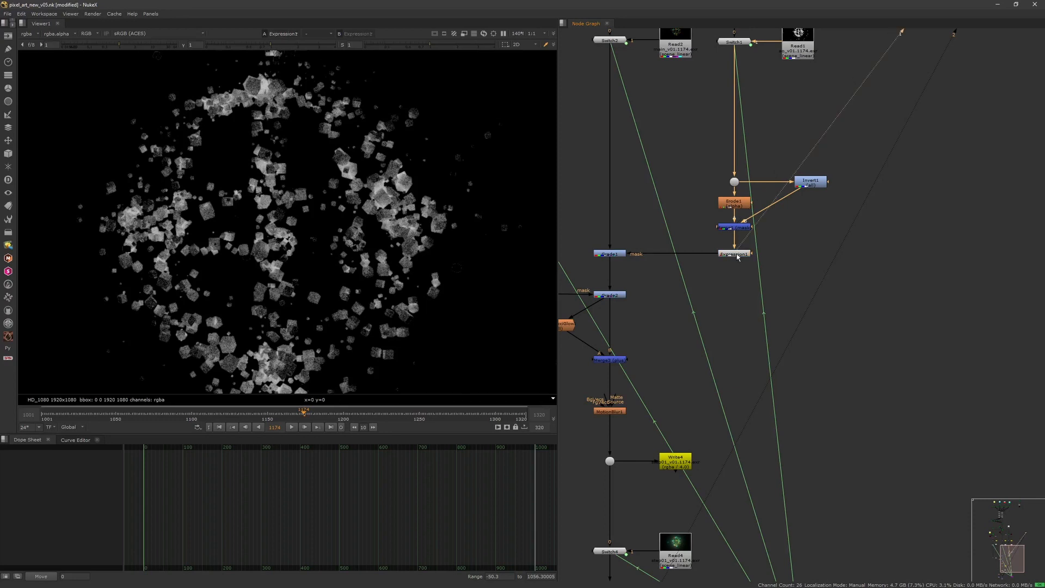
key("d")
key("d")
key("a")
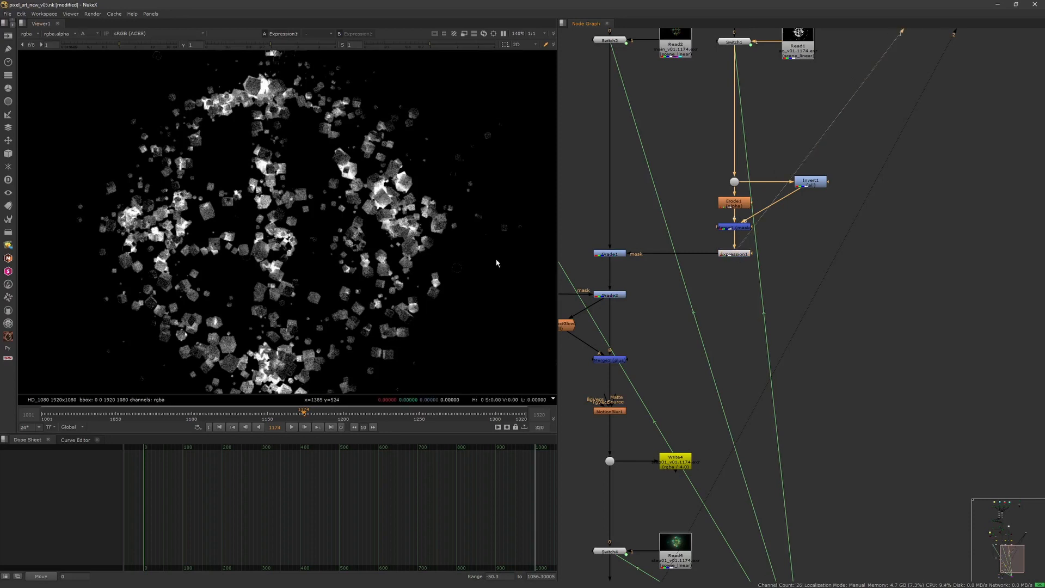
Test multipliers of 1 and 3 in Expression1's alpha expression, and set the multiplier back to 2.
double_click(742, 253)
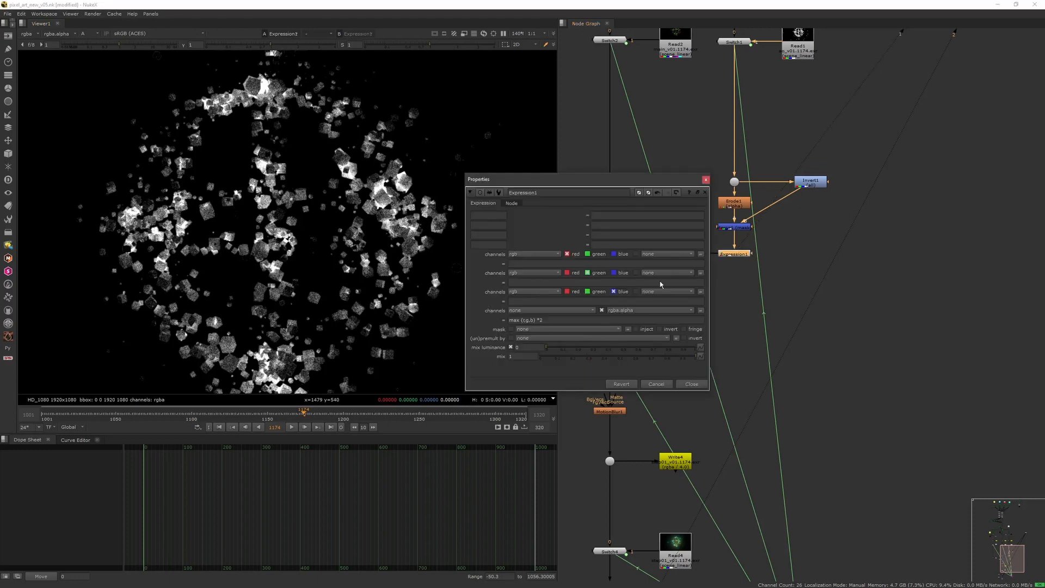
left_click(576, 320)
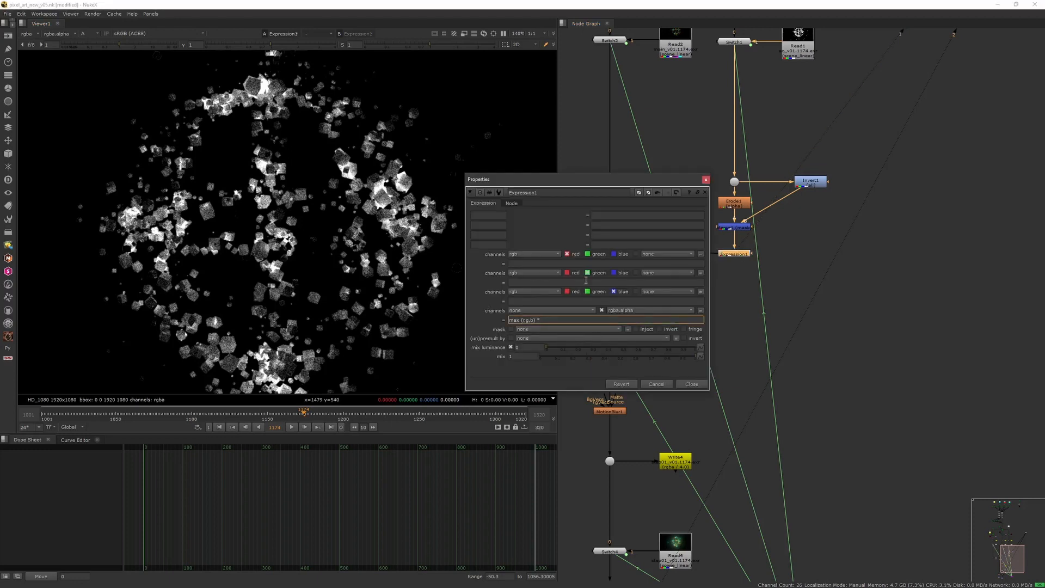
type("1")
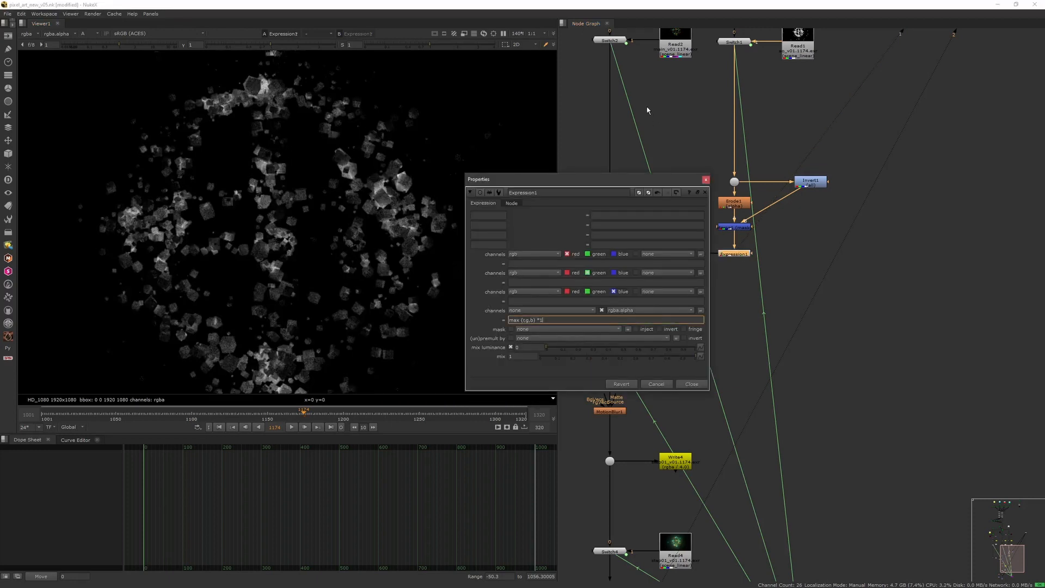
key("BackSpace")
type("3")
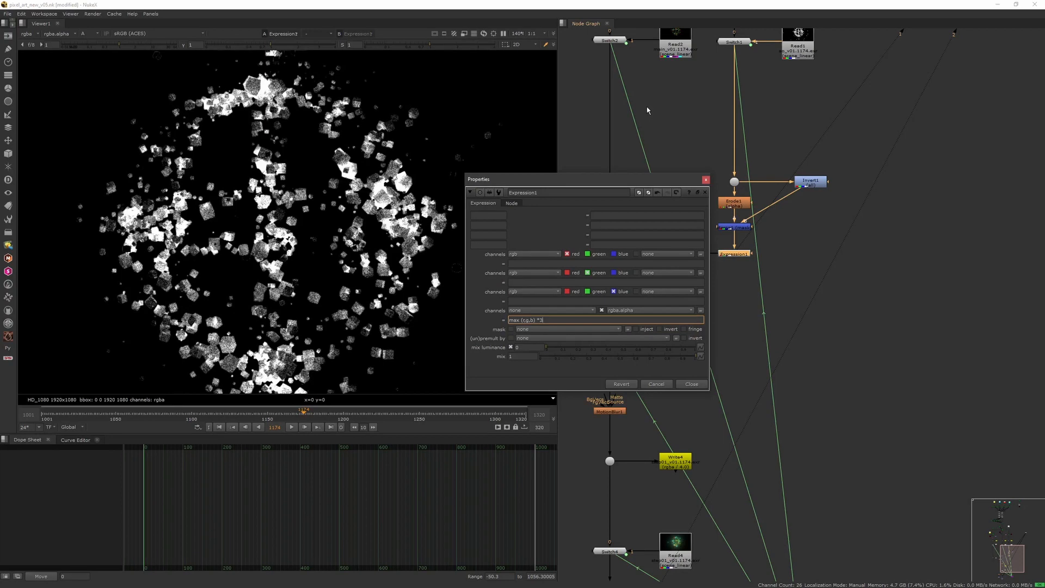
key("BackSpace")
type("2")
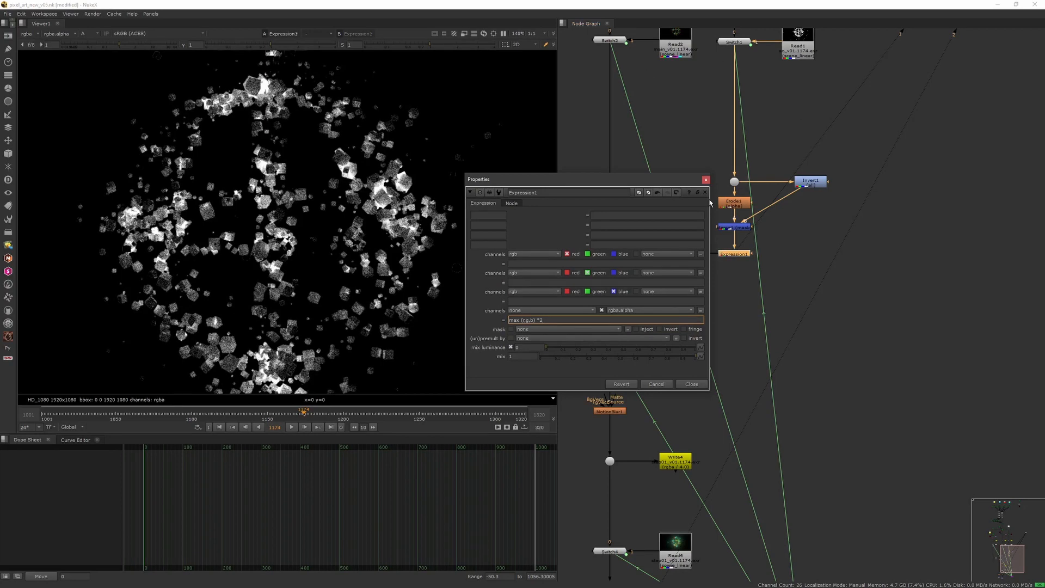
left_click(706, 180)
View the Grade1 output, and view the Merge1 output that feeds the mask expression.
middle_click_drag(569, 209, 654, 189)
left_click(697, 234)
key("1")
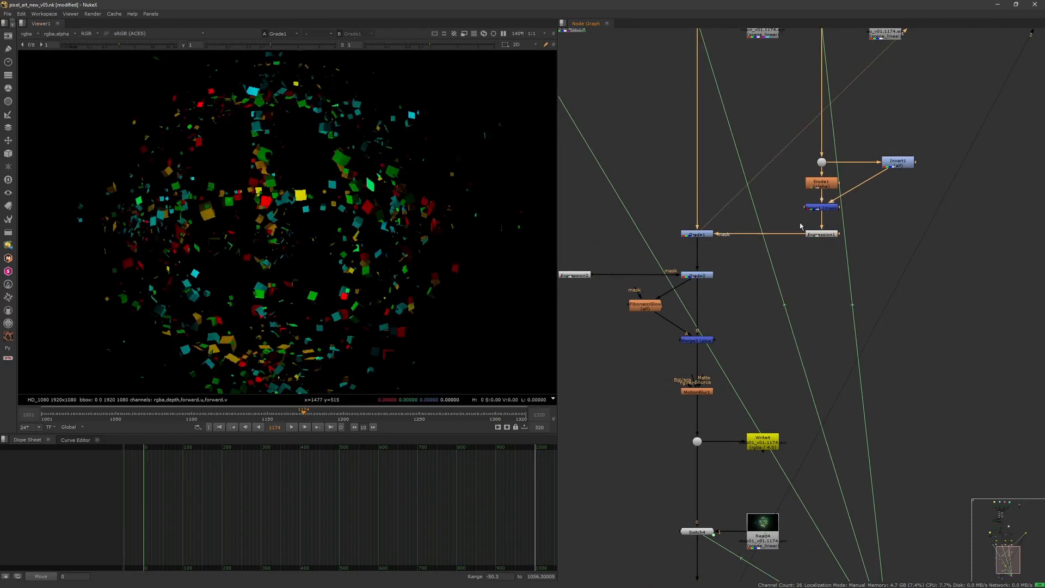
left_click(822, 207)
key("1")
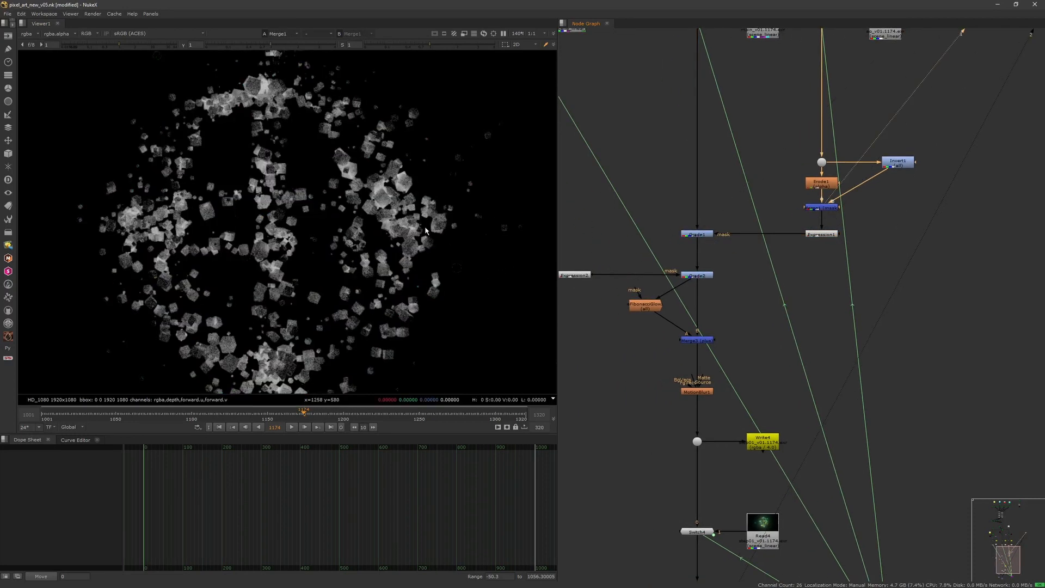
Replace Expression1's alpha expression with r+g+b and view the resulting alpha channel.
double_click(821, 234)
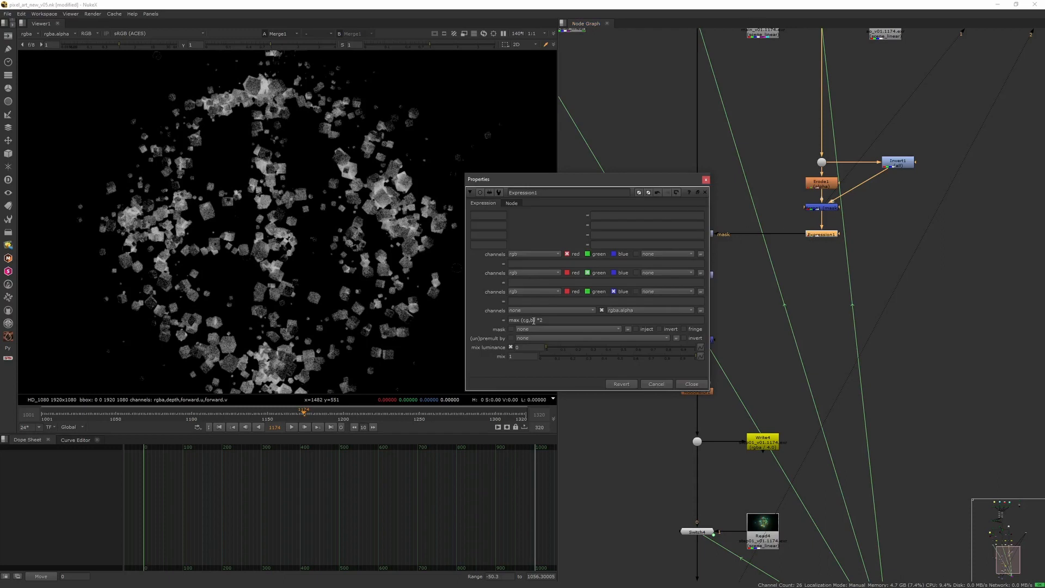
left_click_drag(535, 320, 464, 299)
key("BackSpace")
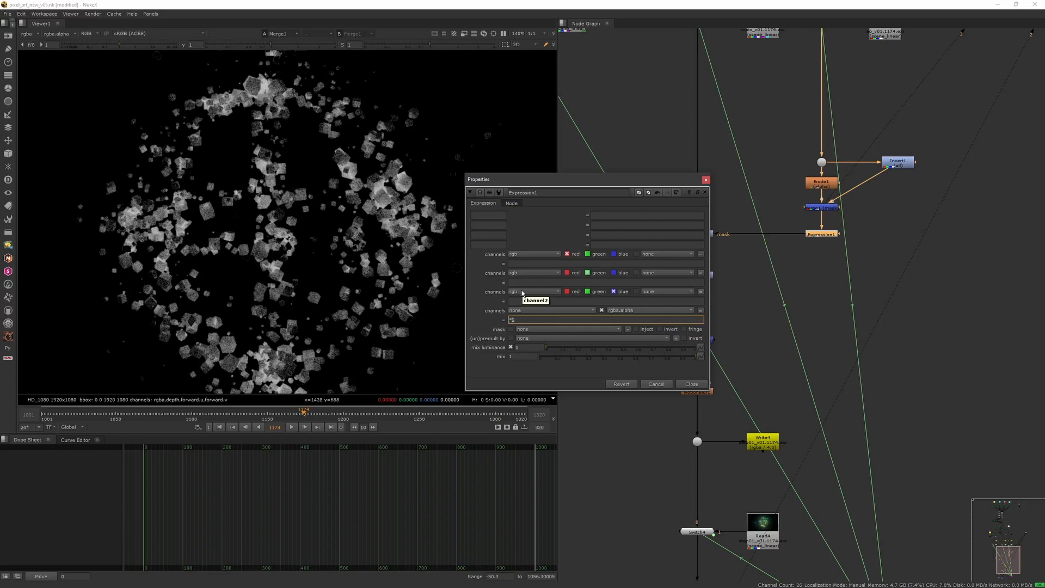
type("max (r,g,b")
key("ctrl+a")
key("BackSpace")
left_click(832, 233)
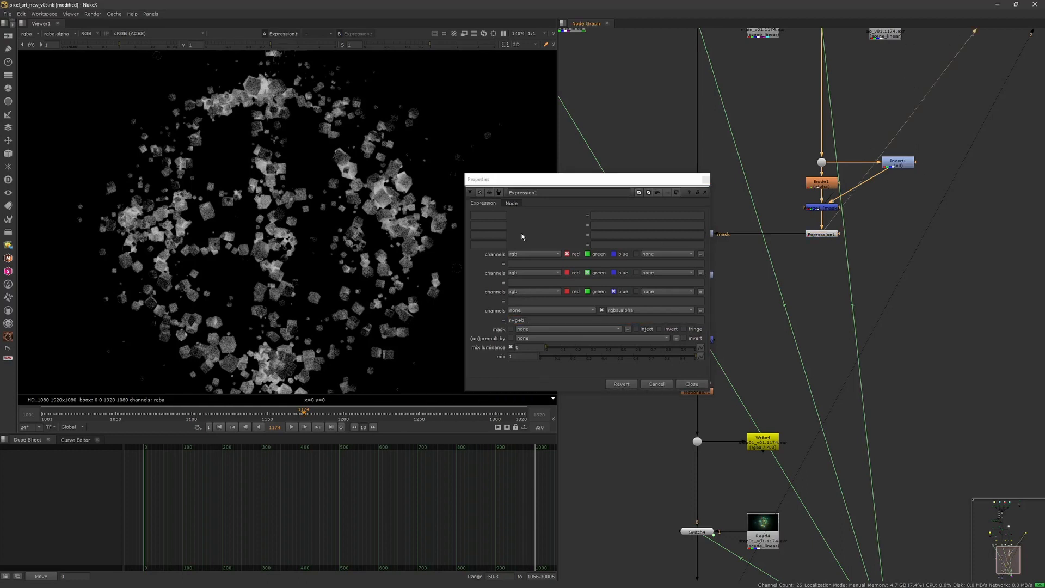
key("1")
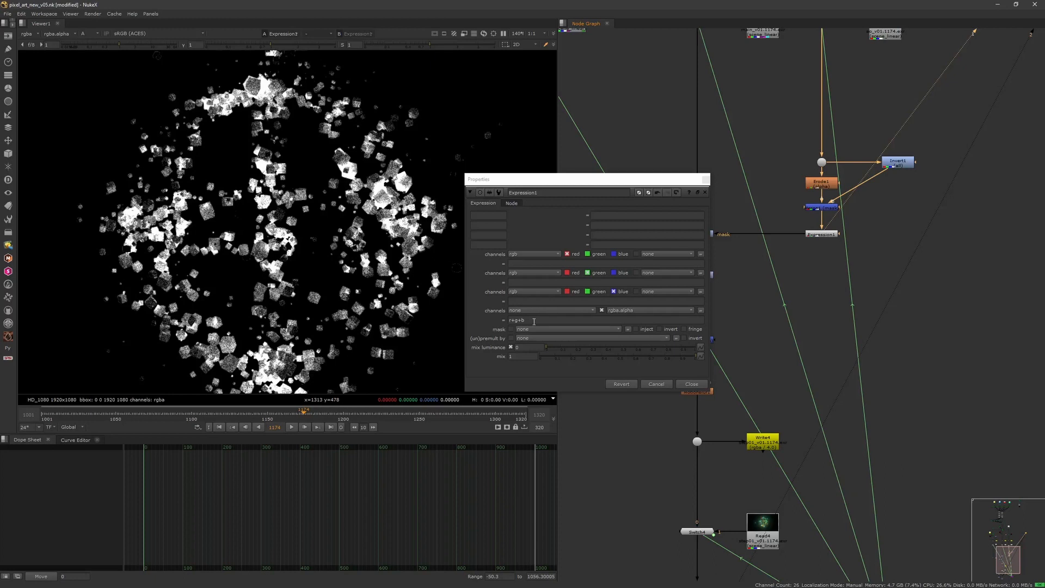
Change Expression1's alpha expression to max (r,g,b) without a multiplier.
left_click_drag(534, 322, 481, 313)
type("max (r,g,b")
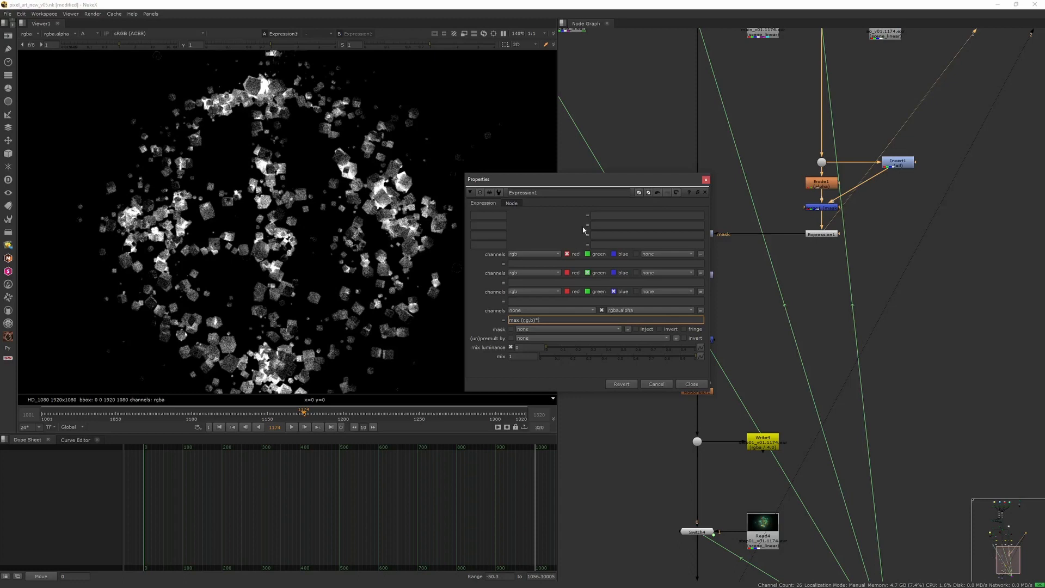
key("BackSpace")
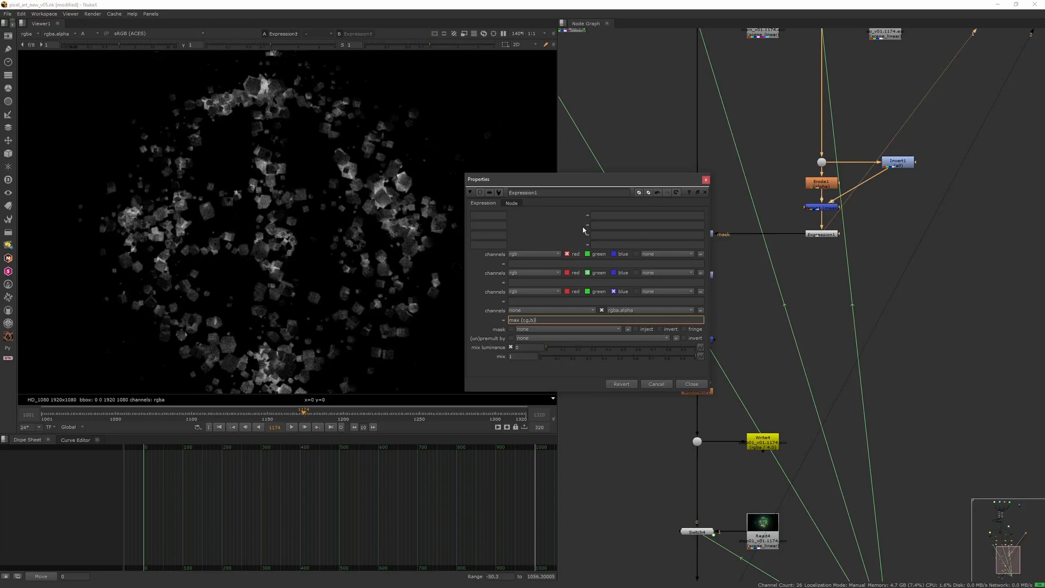
Switch the alpha expression to r+g, and extend it to r+g+b for comparison.
left_click(521, 321)
key("BackSpace")
double_click(515, 320)
left_click_drag(534, 321, 473, 316)
type("r+g")
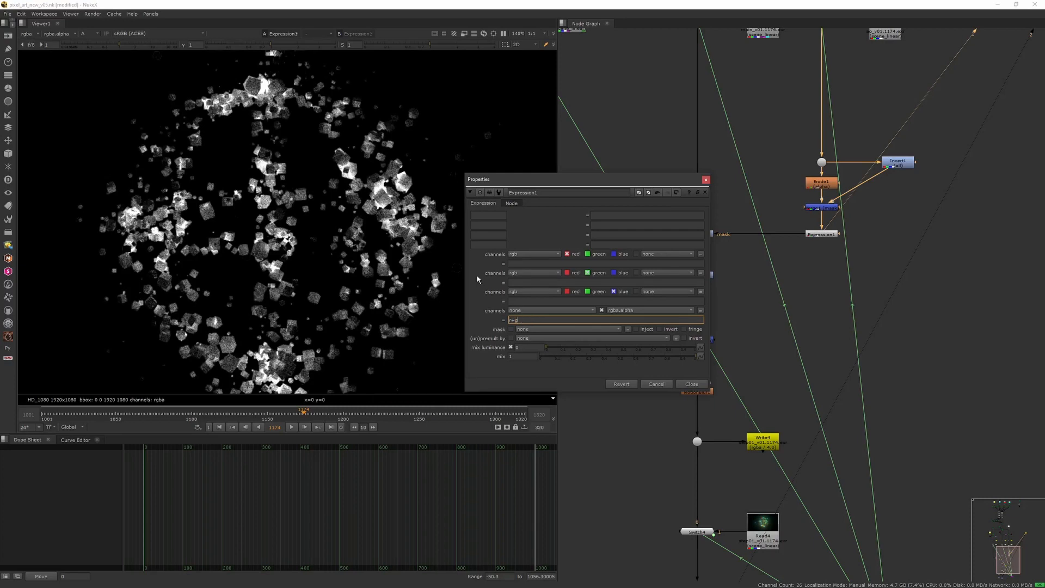
type("+b")
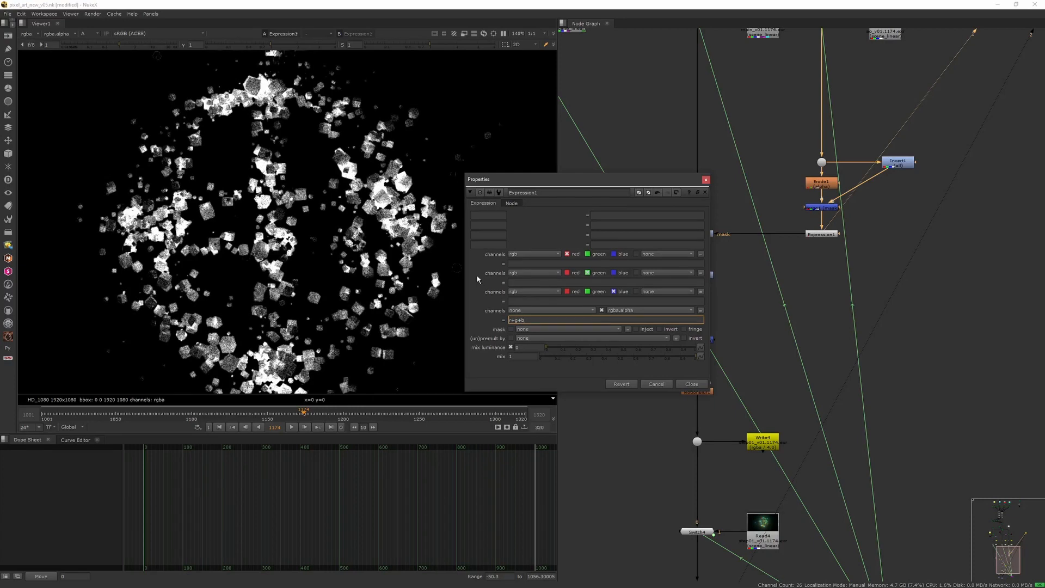
Set Expression1's alpha expression to max(r,g,b)*2.
key("BackSpace")
key("BackSpace")
key("BackSpace")
type("ma")
type("x(r,g,b)")
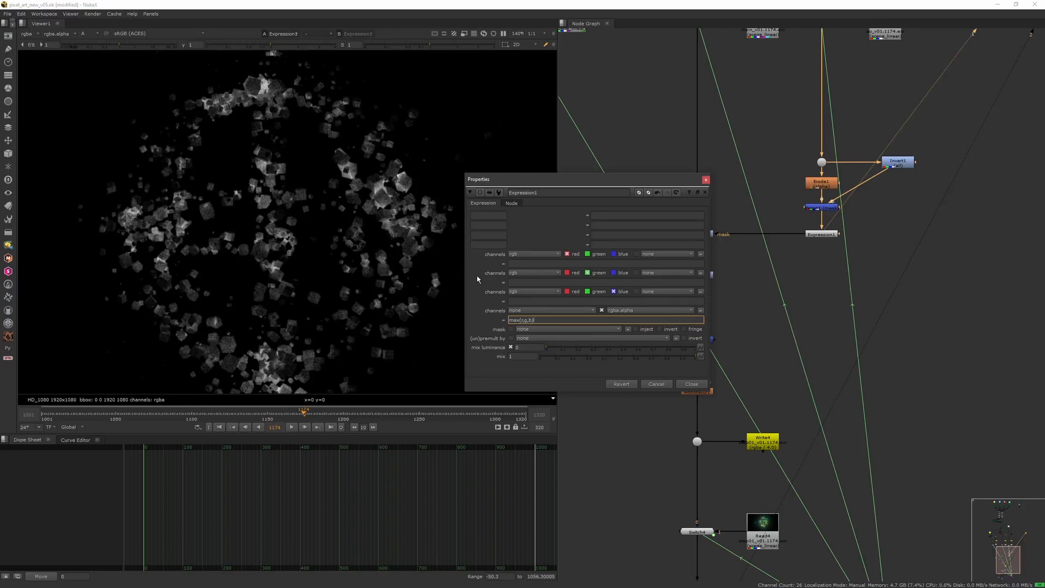
type("*2")
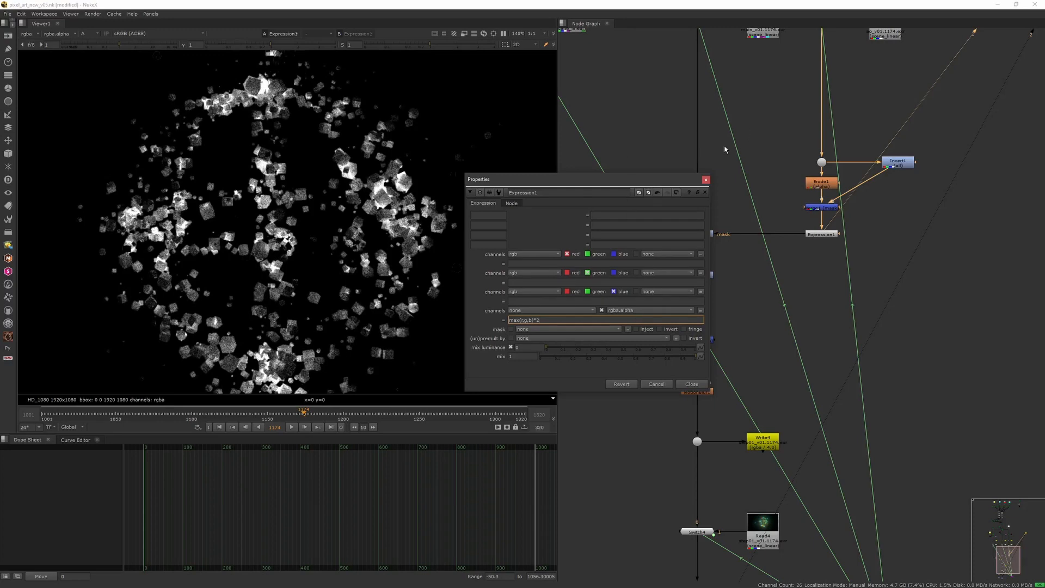
View the Grade1 output in colour and inspect the Grade1 settings.
left_click(706, 180)
left_click(695, 235)
key("1")
key("a")
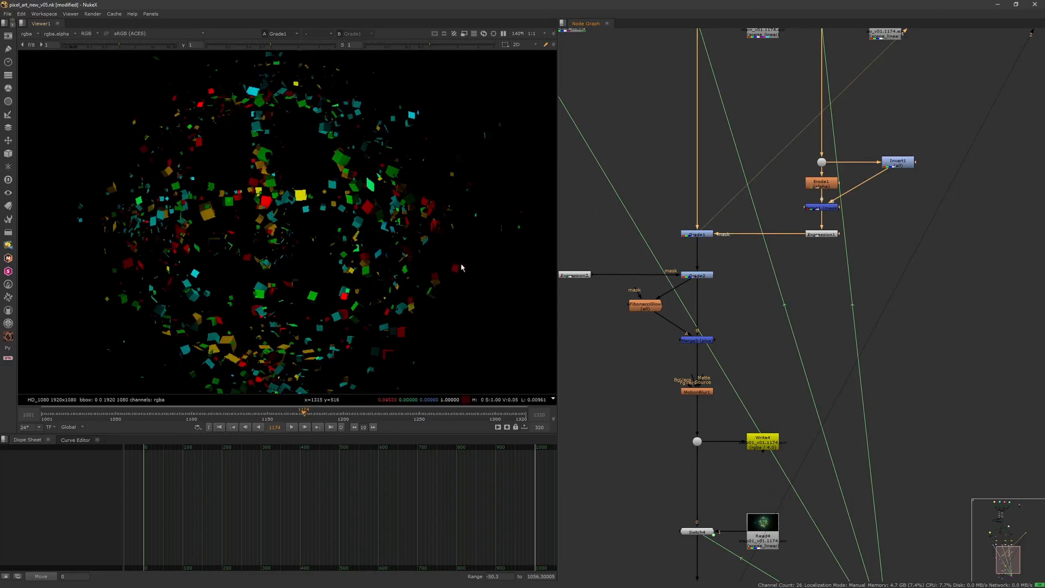
left_click(703, 235)
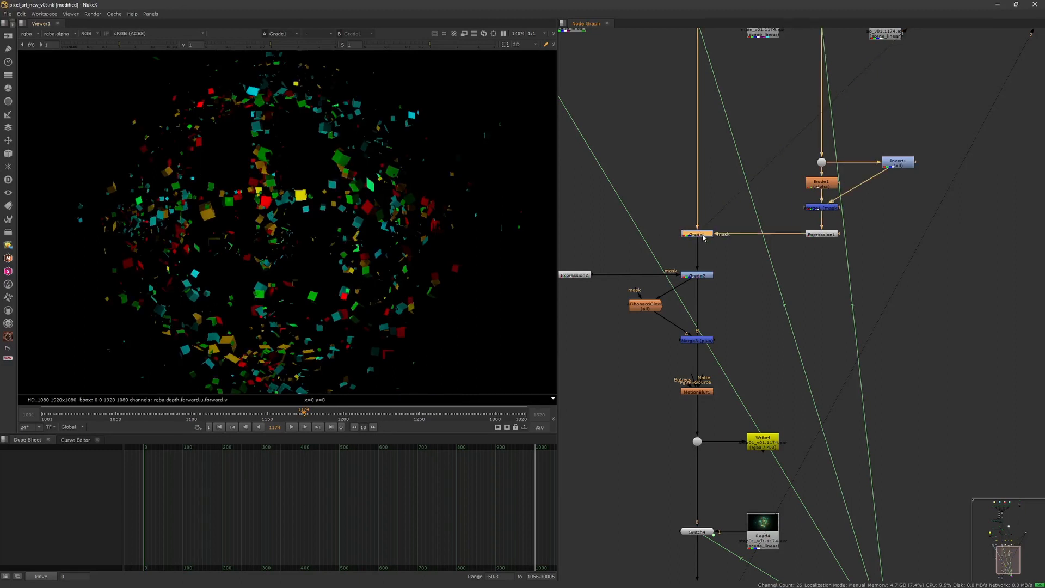
double_click(704, 237)
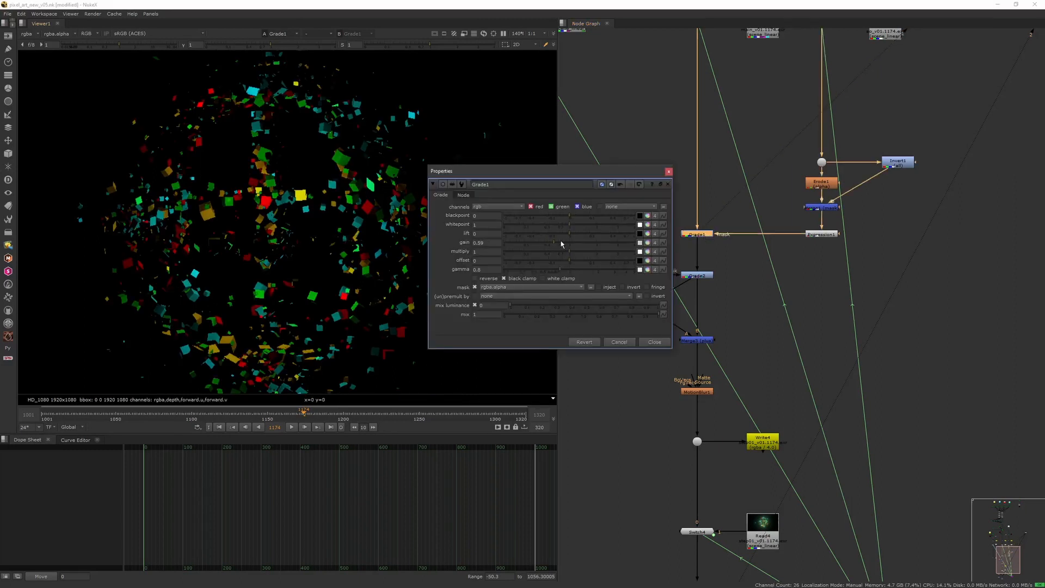
left_click(669, 171)
Toggle Grade1 off and on repeatedly to compare the occlusion grading on the particles up close.
key("d")
key("d")
key("d")
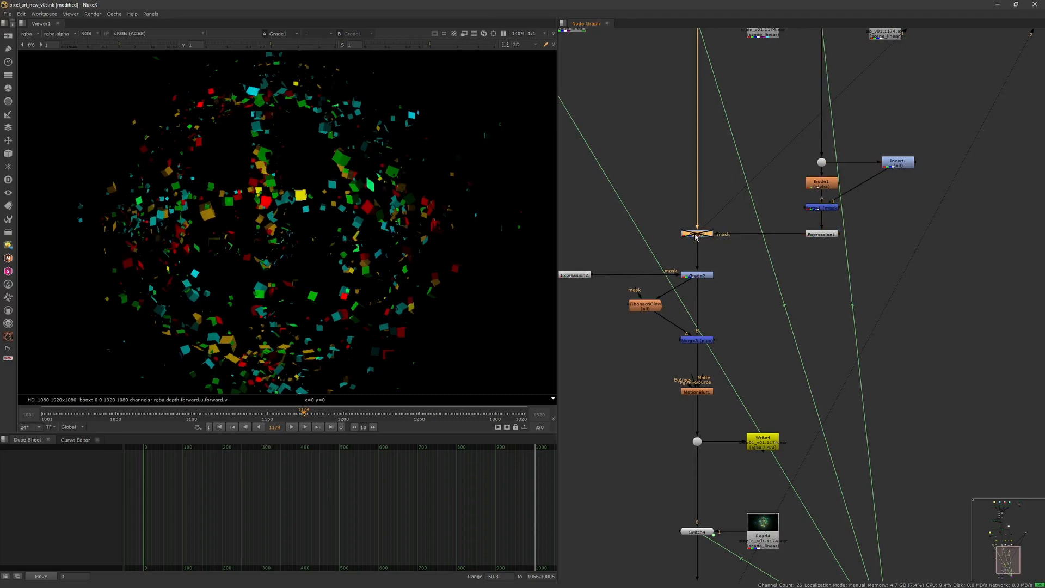
key("d")
key("d")
key("d")
scroll(380, 294, "up", 6)
key("d")
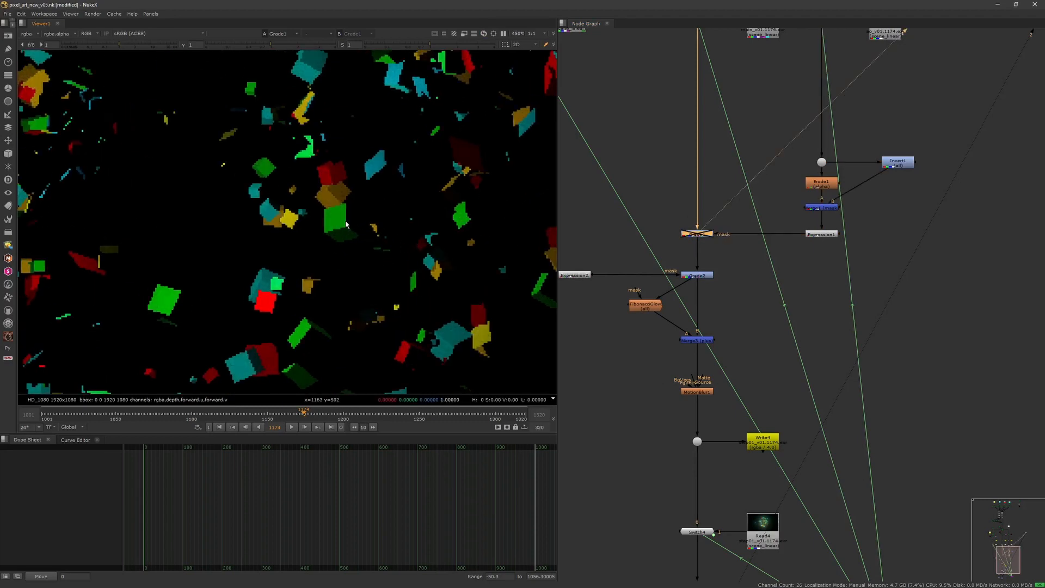
key("d")
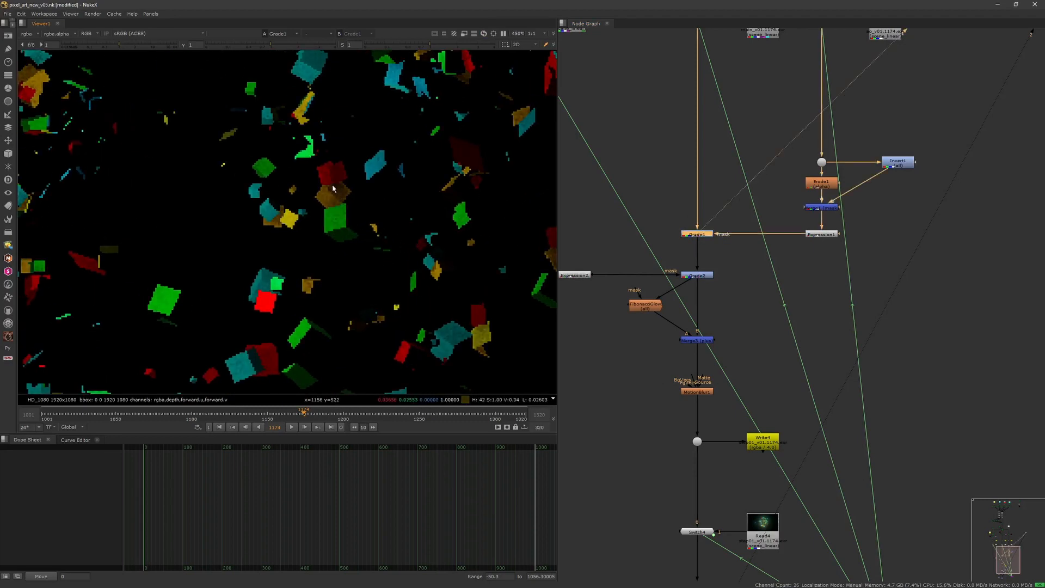
Compare the image with Grade1 disabled and enabled across the whole sphere and its lower-left particles.
scroll(334, 218, "down", 2)
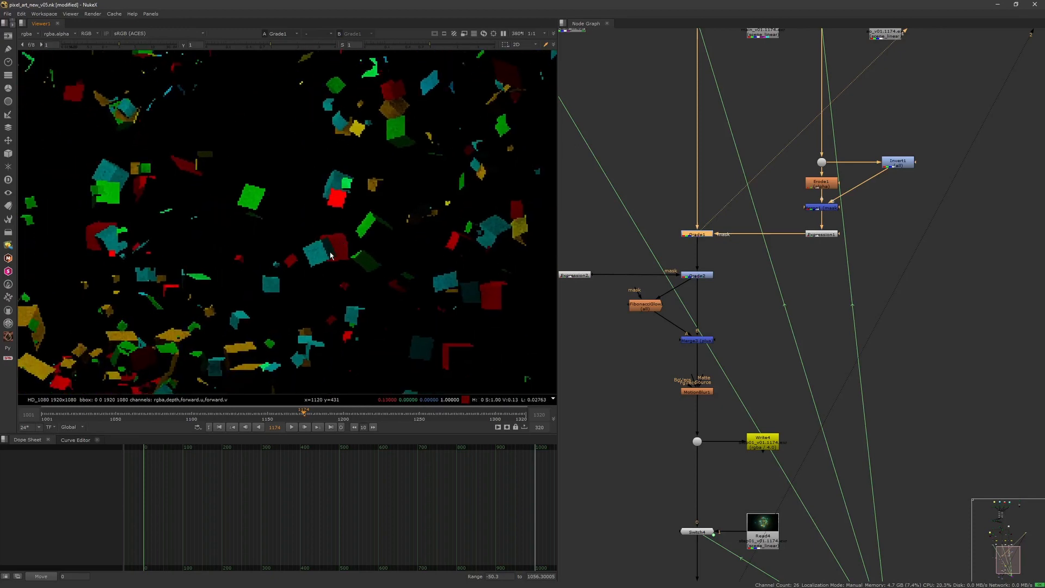
scroll(331, 256, "down", 6)
key("d")
key("d")
key("d")
key("d")
middle_click_drag(283, 238, 301, 240)
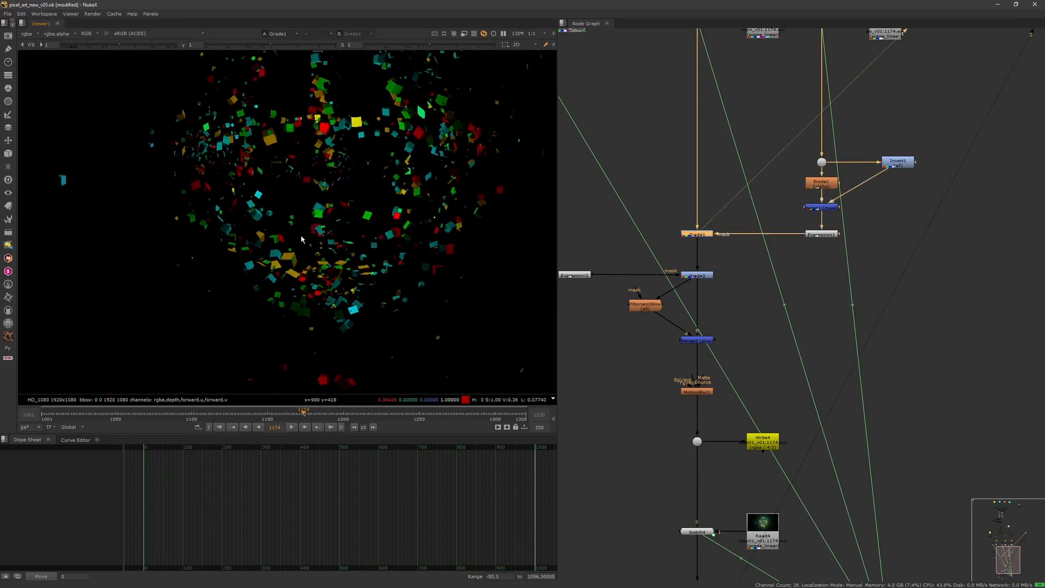
scroll(301, 240, "up", 4)
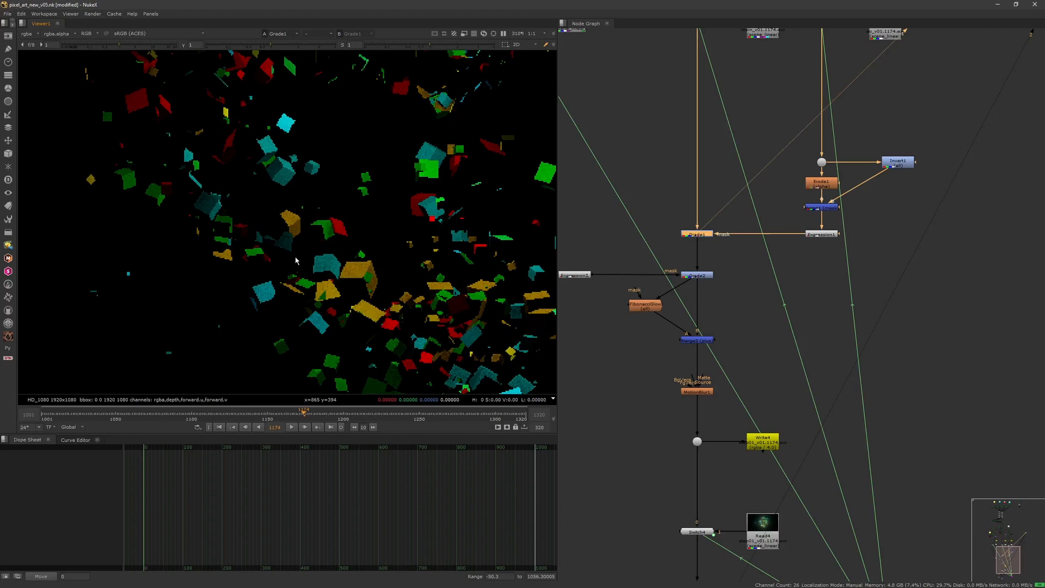
key("d")
key("d")
middle_click_drag(377, 254, 320, 262)
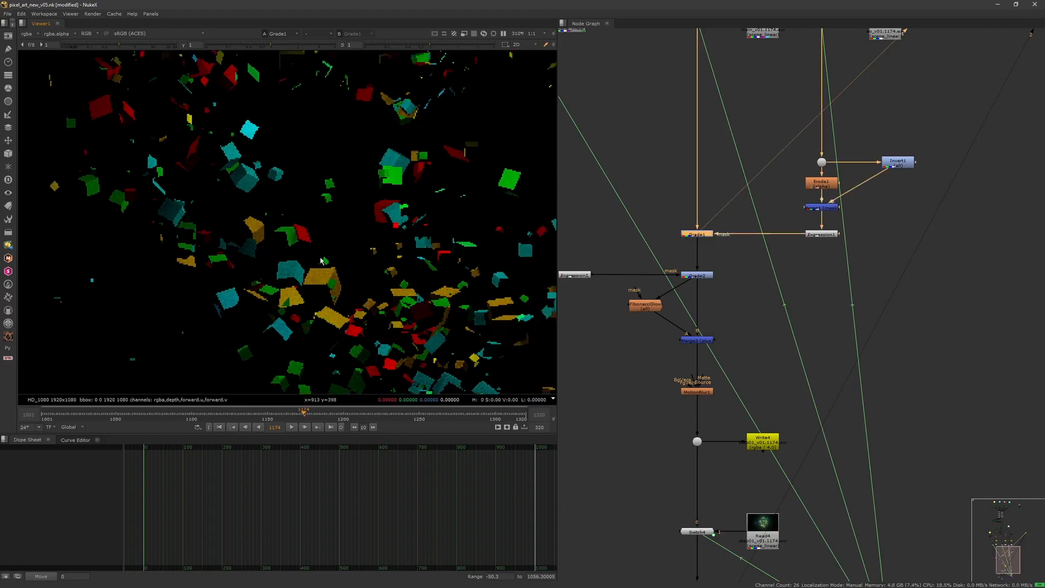
View the reflection pass at the Dot that feeds the Expression2 mask.
scroll(321, 262, "down", 5)
middle_click_drag(670, 305, 735, 288)
scroll(734, 288, "down", 3)
left_click(653, 290)
left_click(635, 269)
key("1")
scroll(381, 196, "up", 4)
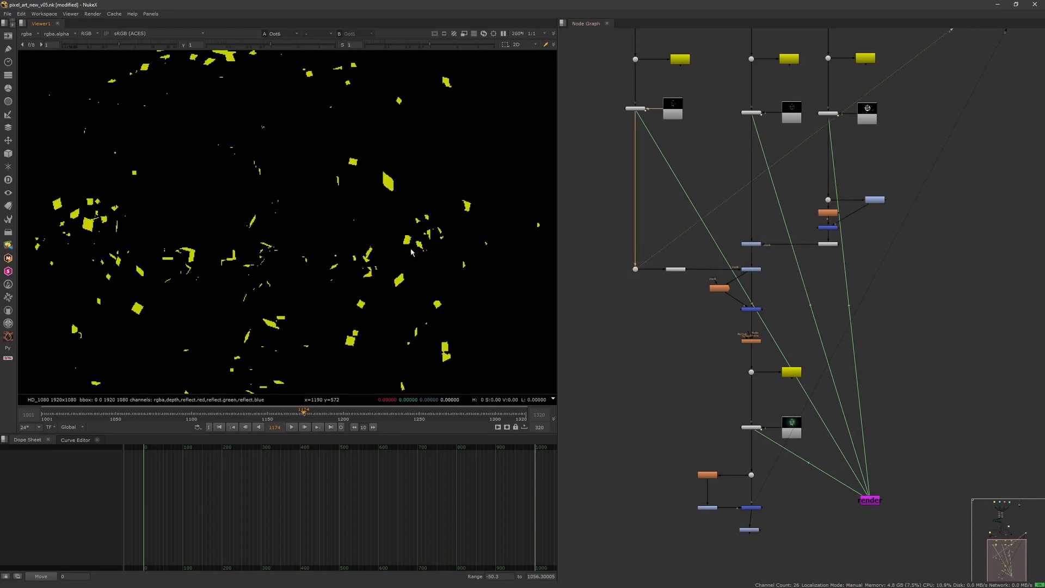
scroll(412, 252, "down", 4)
Open Expression2, view its output, and examine its alpha expression and the resulting mask.
middle_click_drag(684, 143, 695, 220)
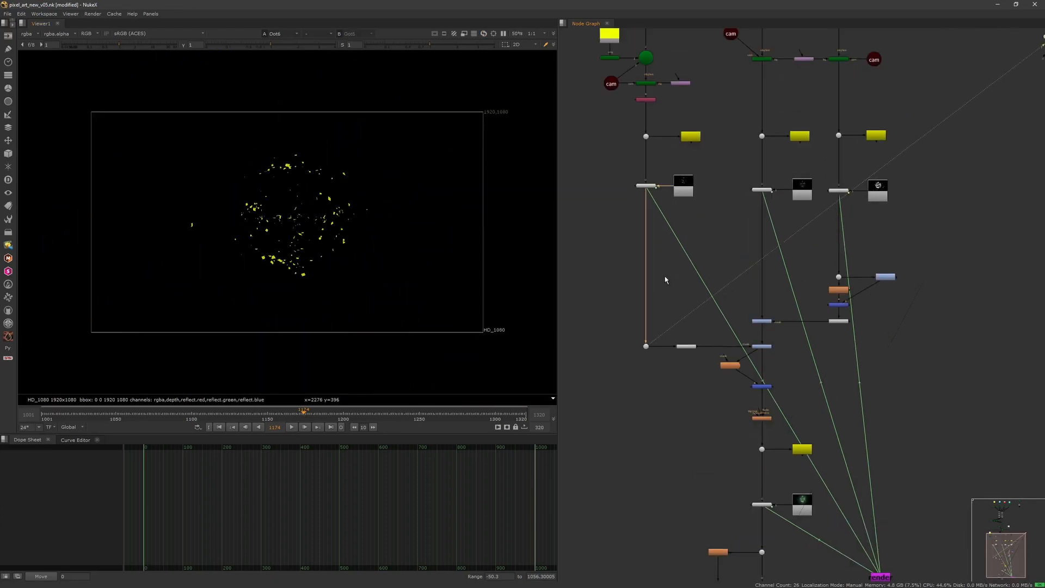
scroll(361, 268, "up", 2)
middle_click_drag(710, 361, 672, 289)
scroll(649, 312, "up", 3)
double_click(672, 290)
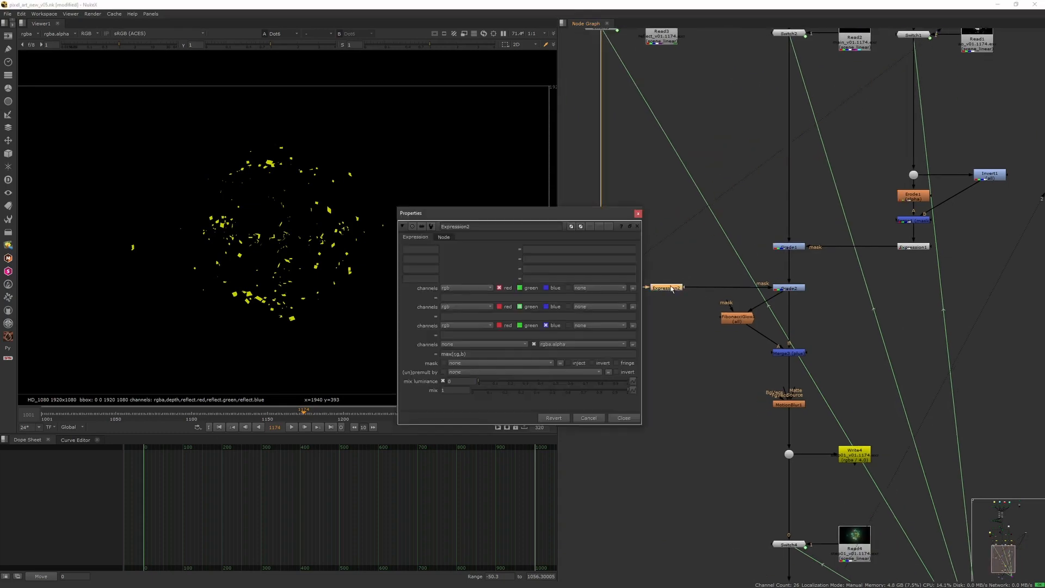
key("1")
triple_click(466, 353)
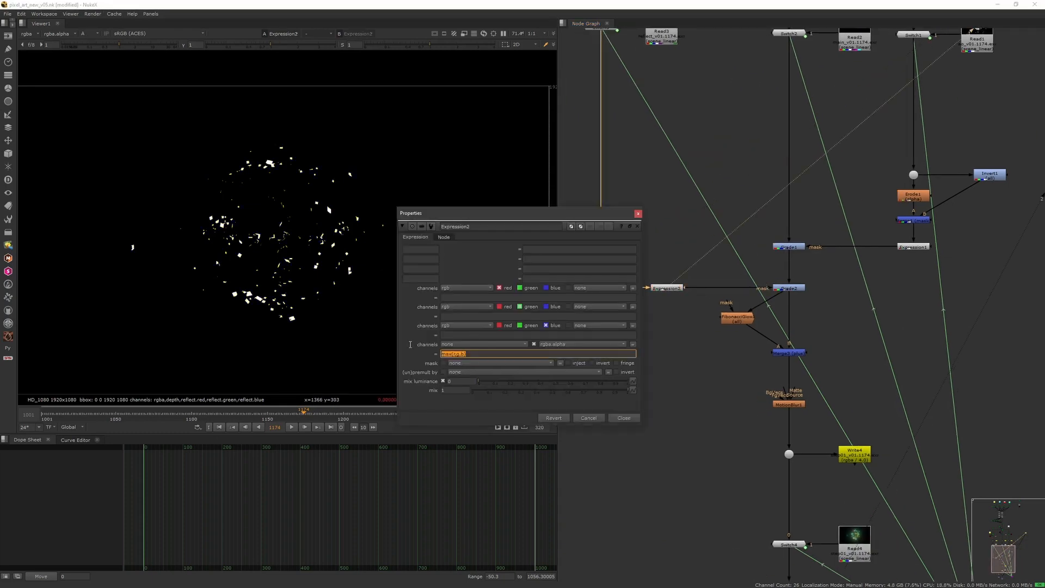
scroll(312, 242, "up", 5)
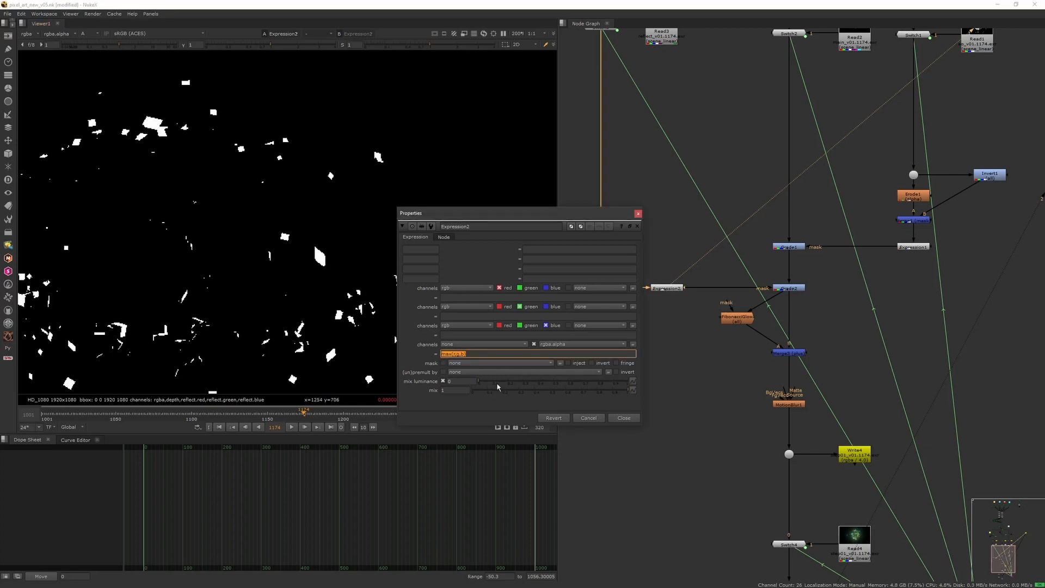
left_click(638, 213)
middle_click_drag(787, 296, 717, 266)
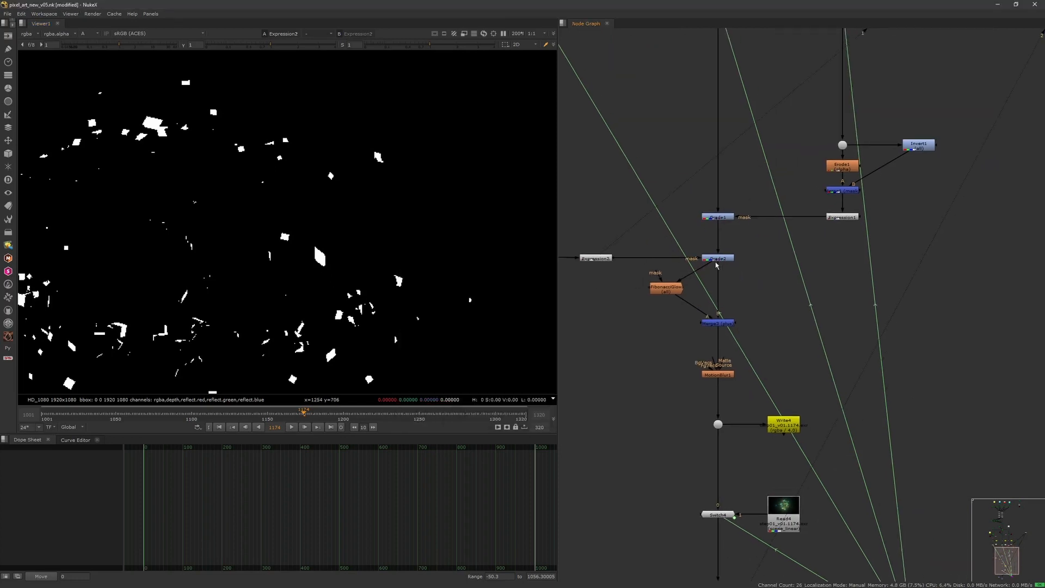
View the colour outputs of Grade1 and Grade2, and examine the reflection grading on the particles up close.
left_click(715, 218)
key("1")
key("a")
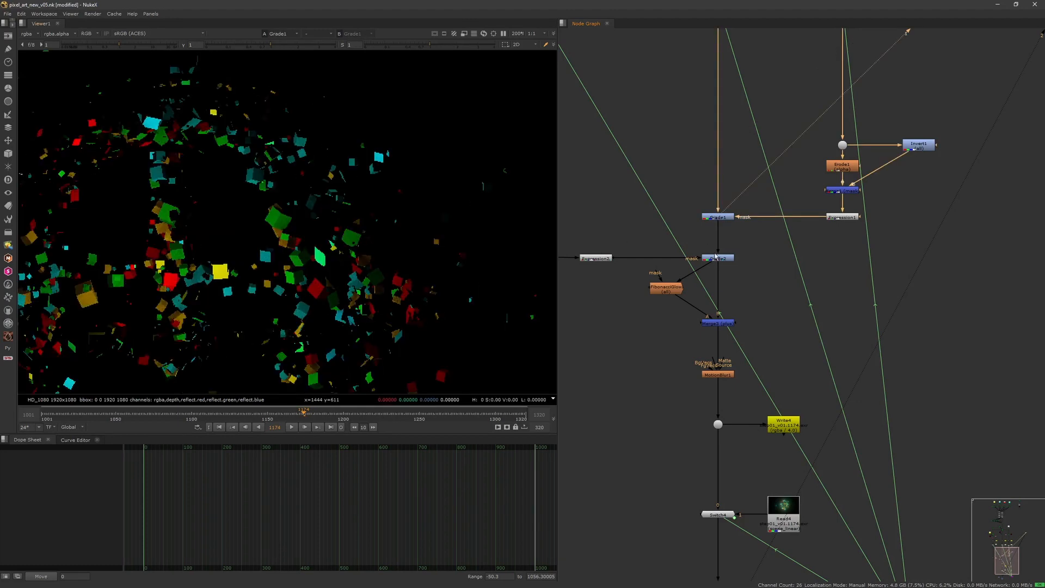
left_click(715, 257)
key("1")
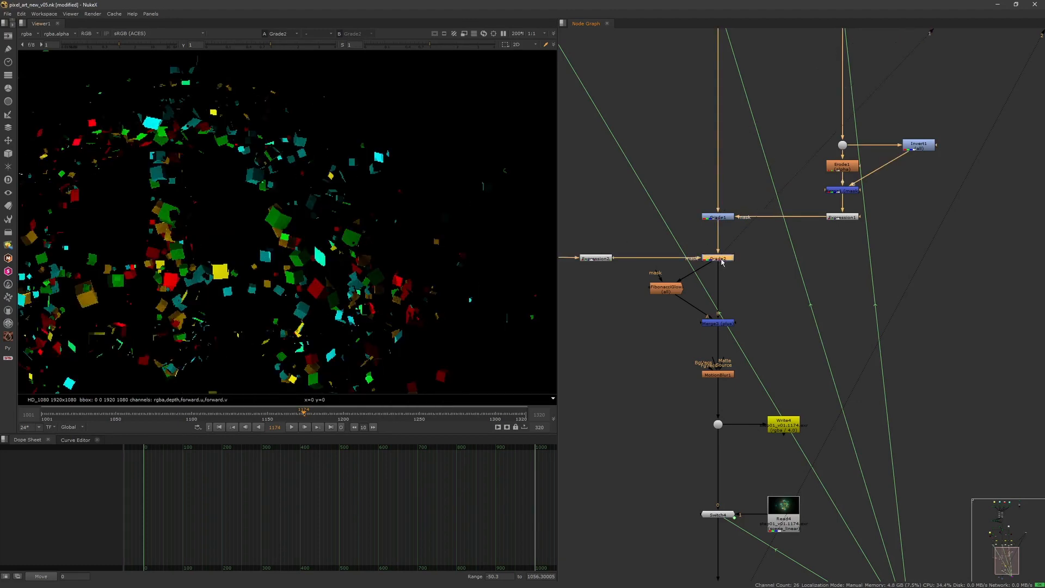
scroll(234, 294, "up", 3)
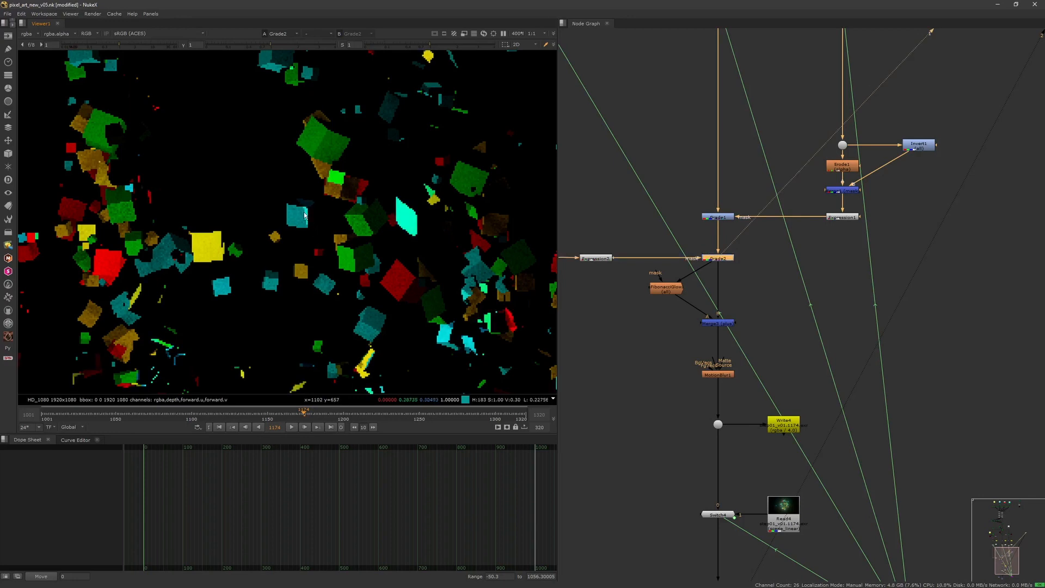
middle_click_drag(304, 215, 371, 233)
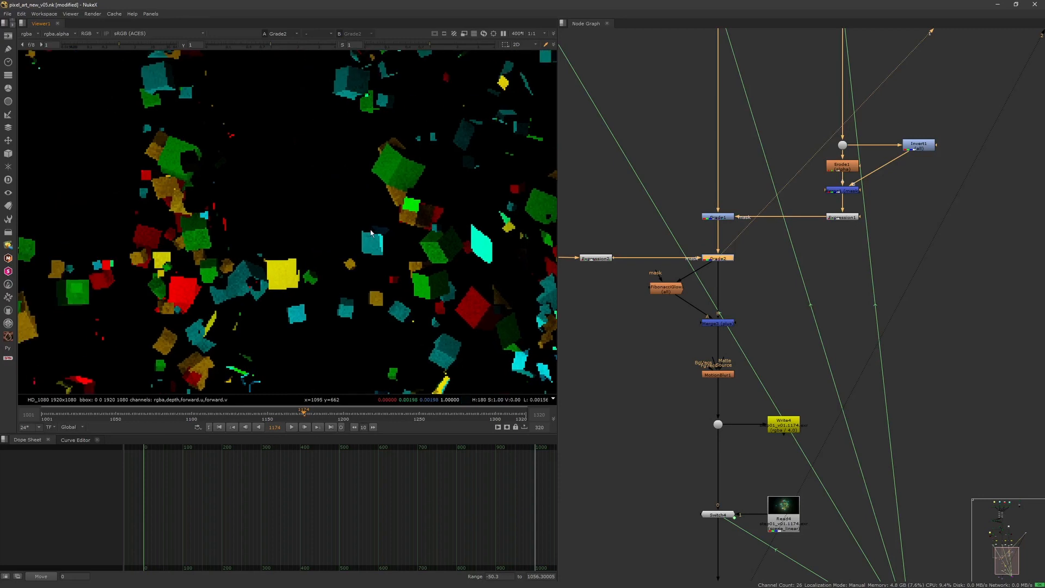
scroll(371, 233, "down", 5)
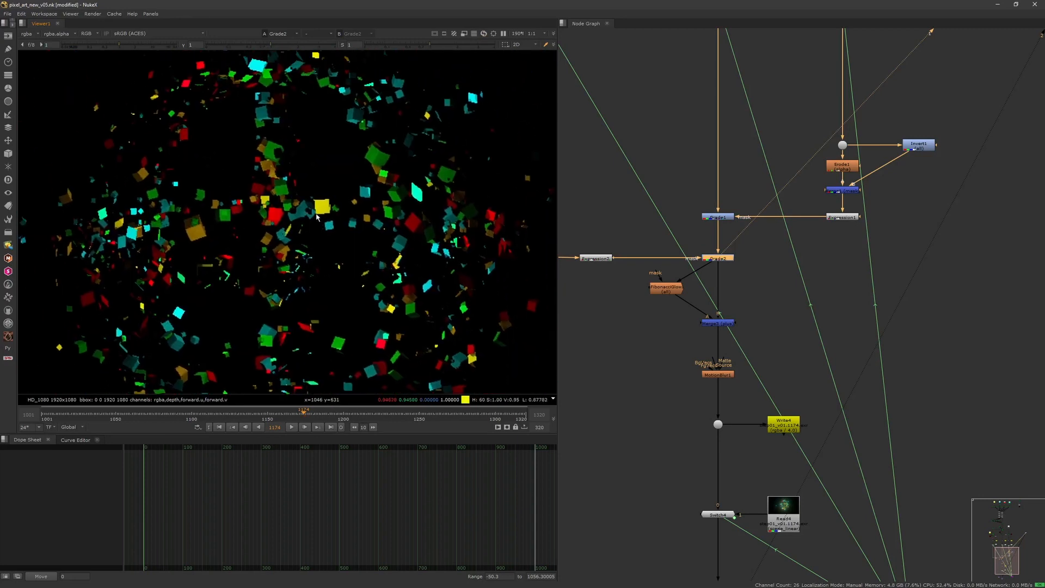
scroll(305, 229, "up", 5)
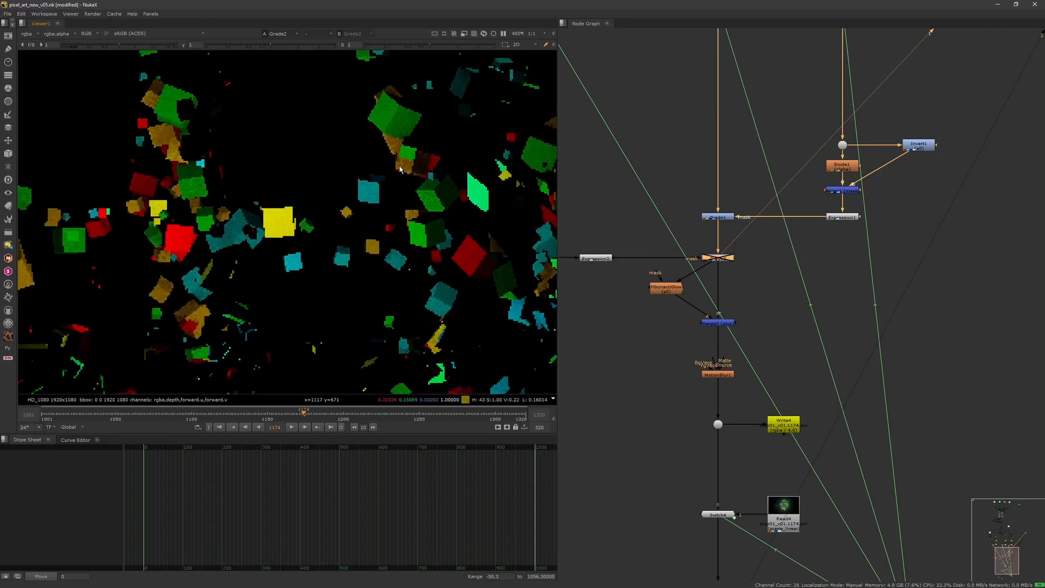
Toggle Grade2 off and on repeatedly to compare the reflection grading on the particles near the sphere's centre.
key("d")
middle_click_drag(375, 388, 381, 218)
key("d")
key("d")
key("d")
key("d")
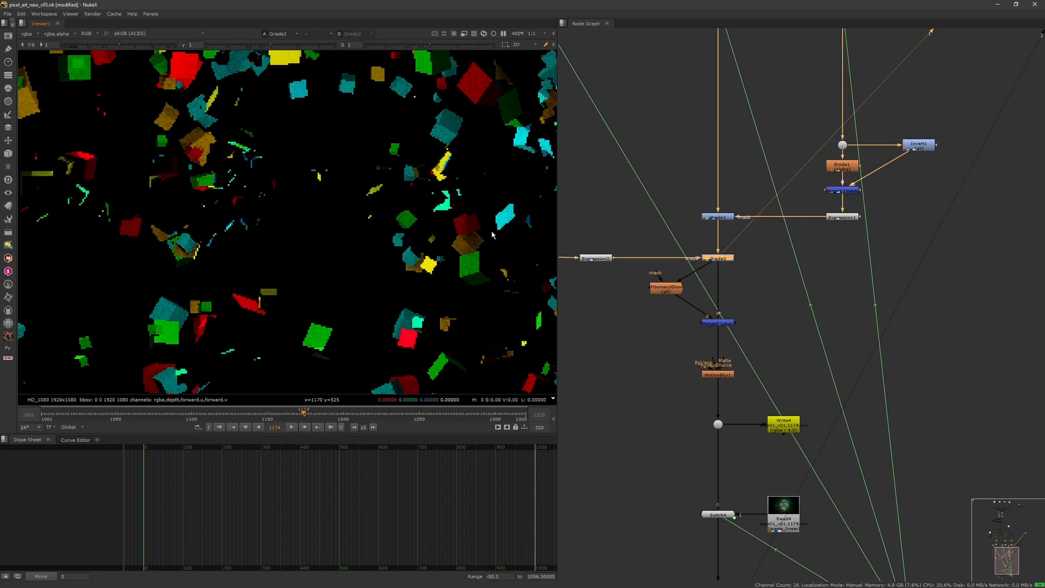
Compare the image with Grade2 disabled and enabled on the sphere's lower-left particles.
middle_click_drag(305, 245, 441, 234)
key("d")
key("d")
key("d")
key("d")
middle_click_drag(207, 247, 274, 280)
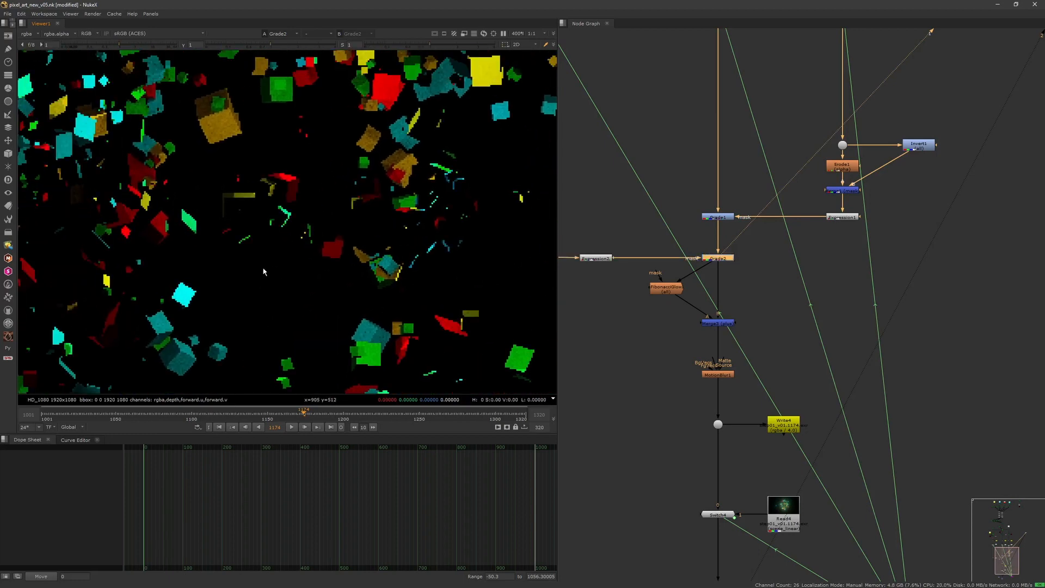
key("d")
key("d")
key("d")
key("d")
key("d")
key("d")
scroll(303, 202, "down", 8)
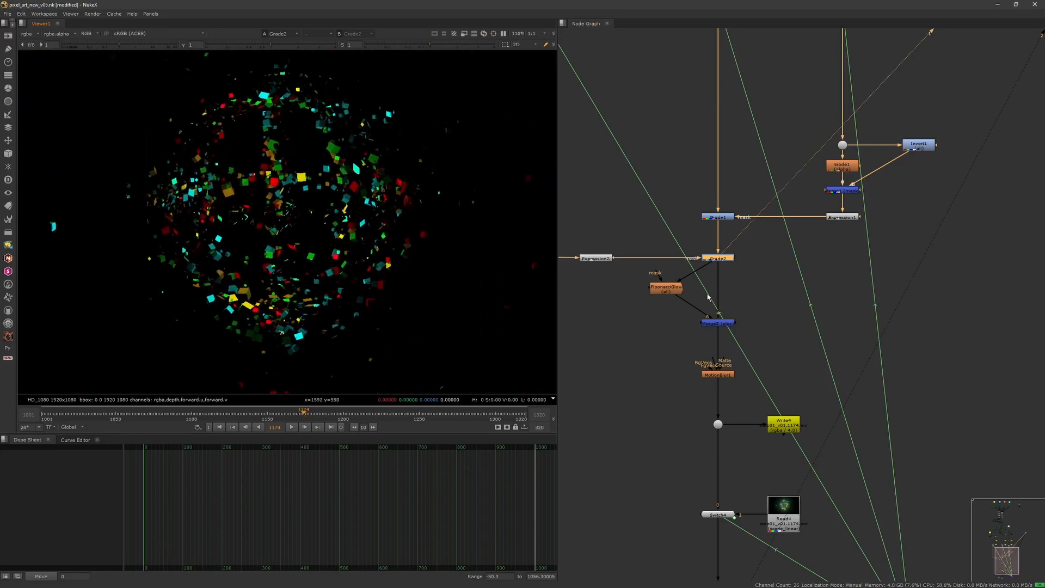
View the eFibonacciGlow1 output fed by Grade2 and open its properties to examine the glow settings.
middle_click_drag(708, 297, 733, 234)
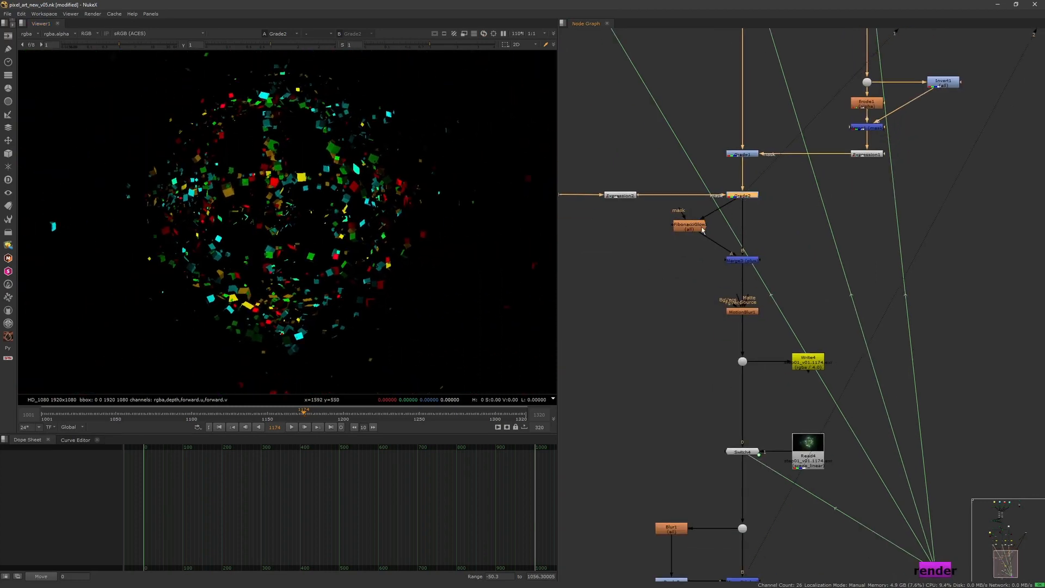
left_click(698, 228)
key("1")
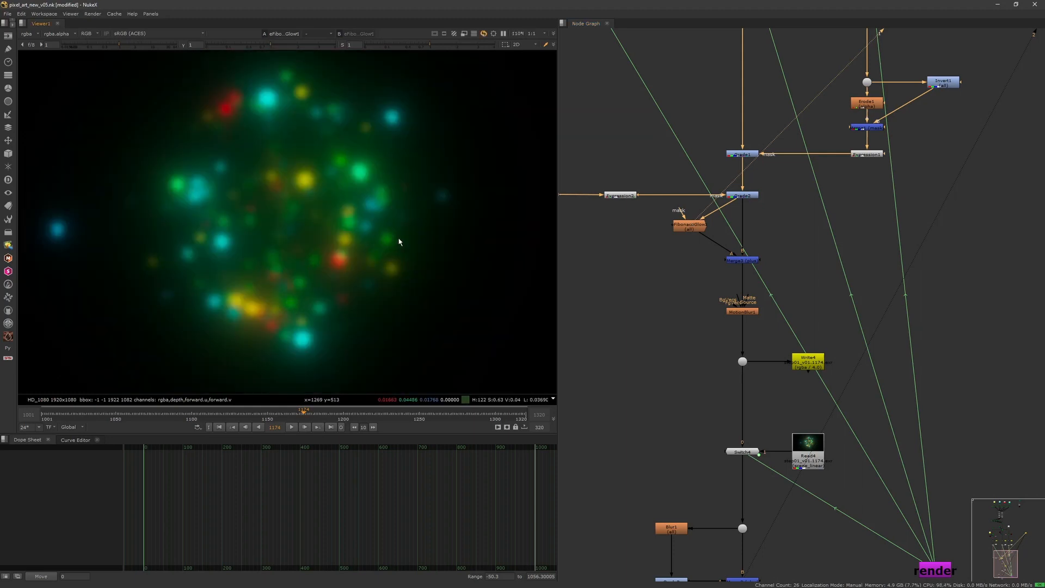
double_click(692, 226)
double_click(504, 173)
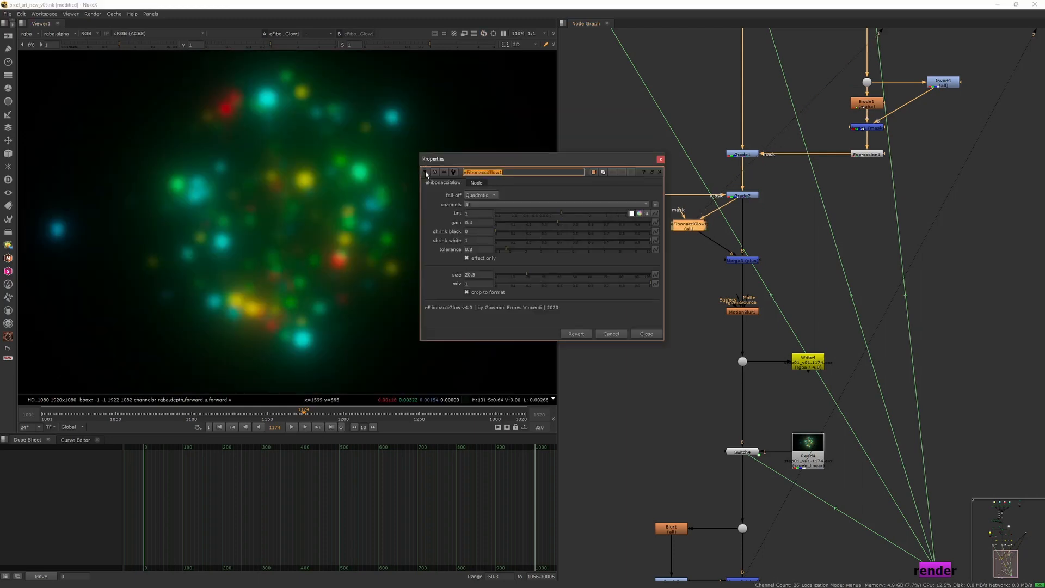
left_click(661, 159)
double_click(691, 226)
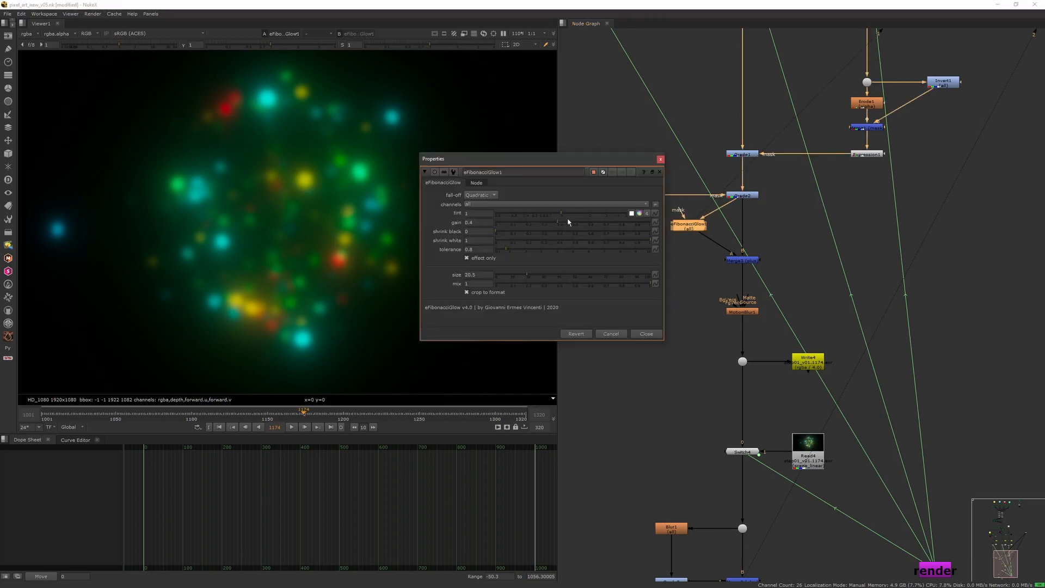
Switch eFibonacciGlow1's effect only option off and back on to compare, and close its properties.
left_click(468, 258)
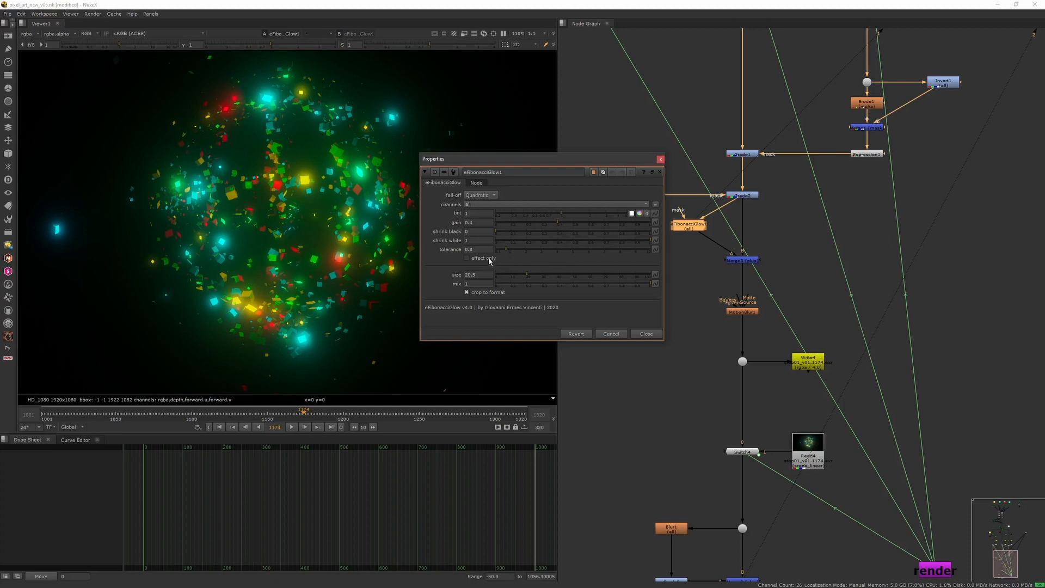
left_click(489, 260)
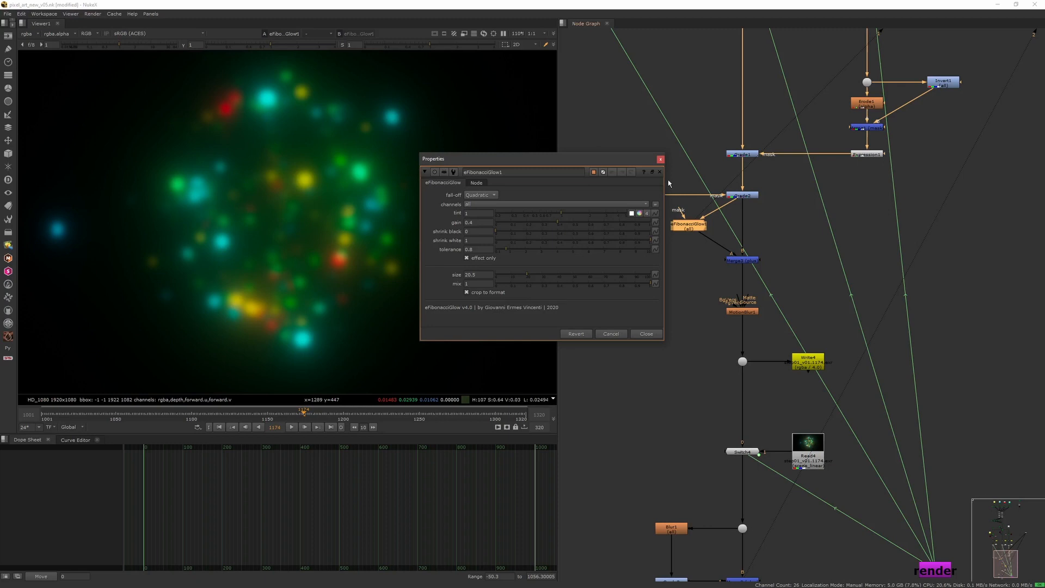
left_click(661, 159)
View the Merge3 output that combines the glow with the graded particles.
left_click(743, 260)
key("1")
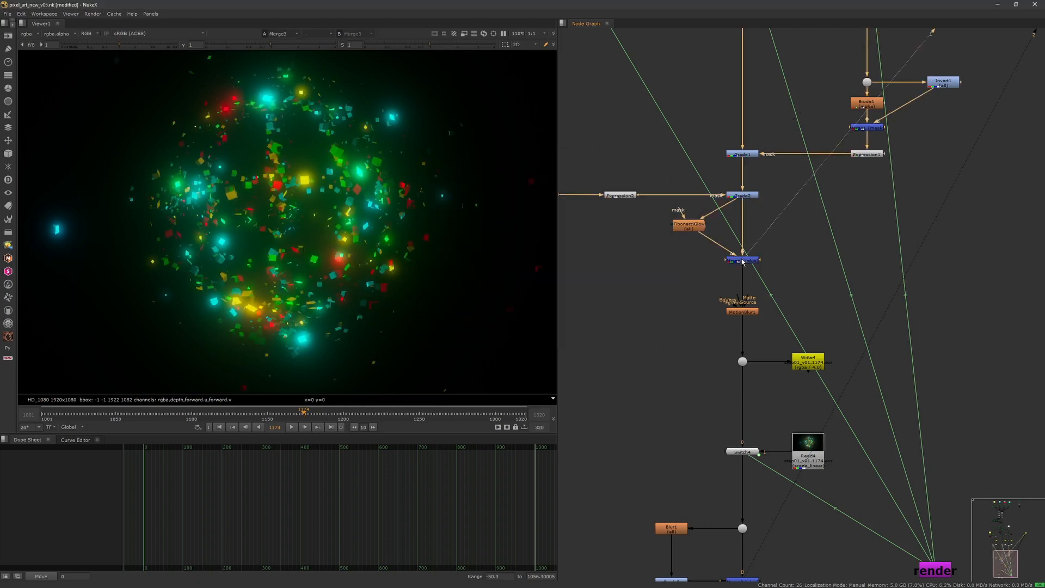
left_click(741, 261)
middle_click_drag(730, 270, 693, 144)
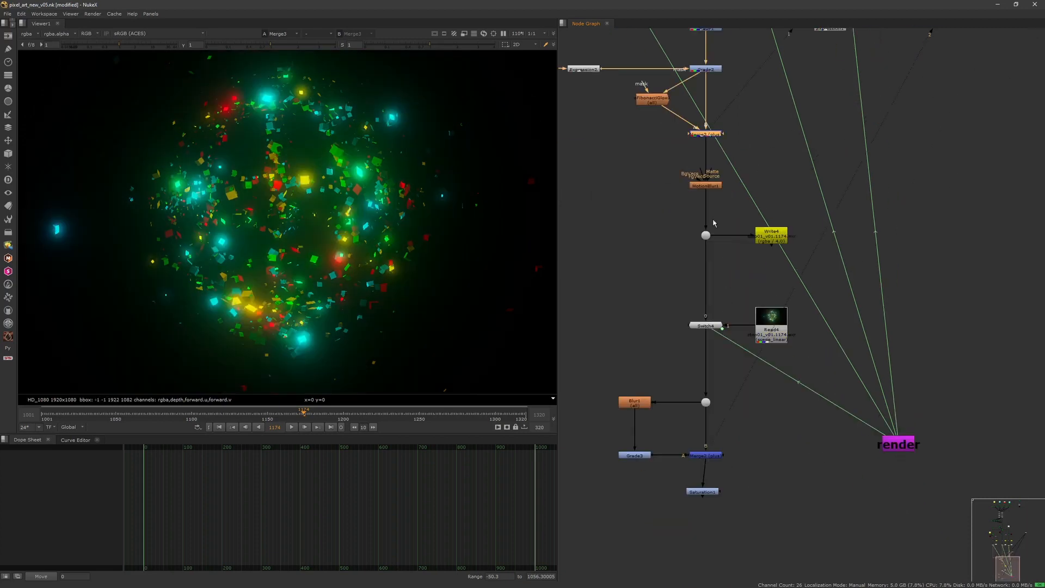
View the MotionBlur1 output up close and examine its shutter and motion settings.
left_click(711, 187)
key("1")
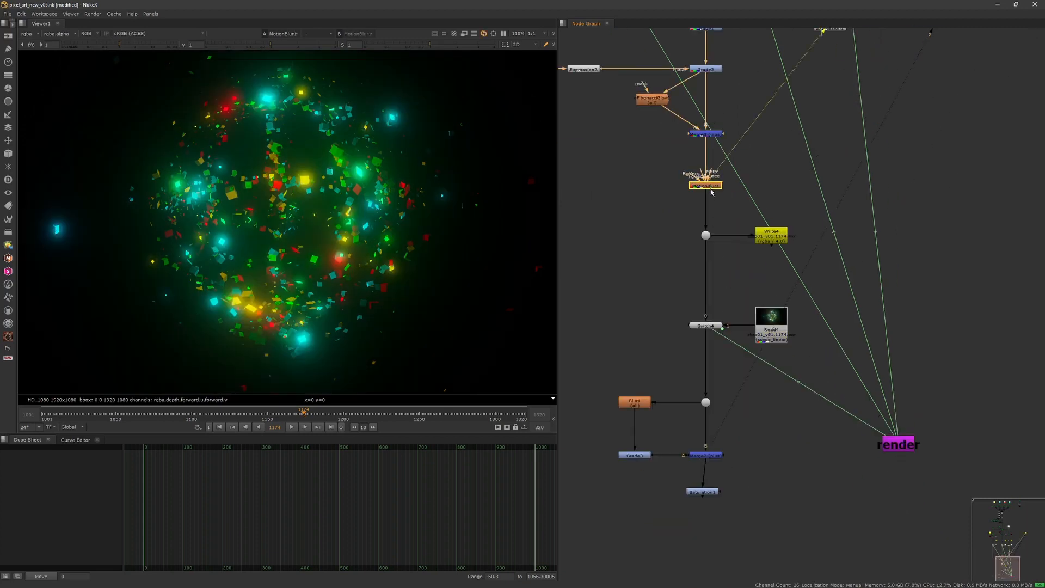
left_click(711, 193)
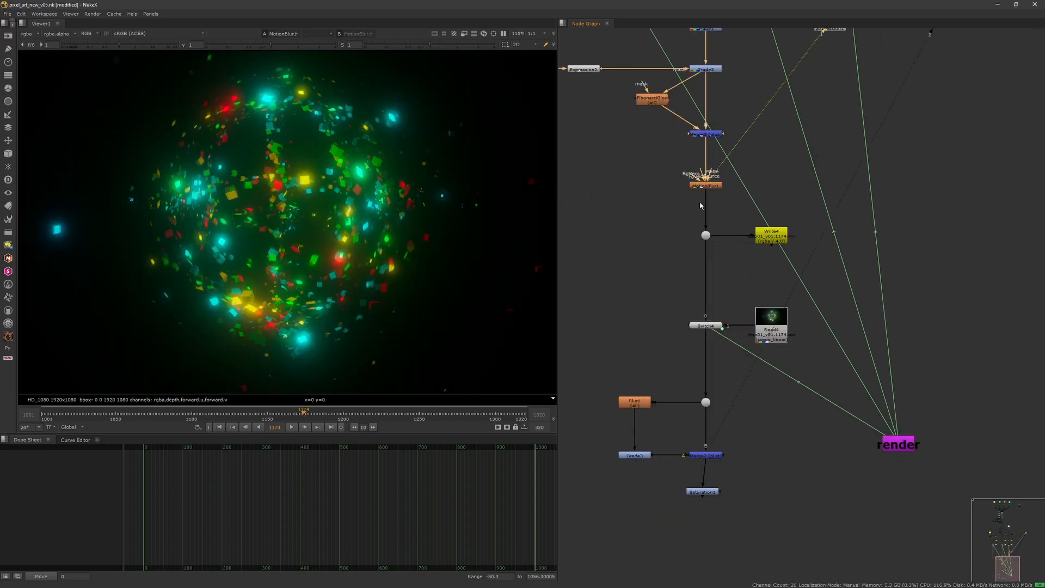
scroll(362, 262, "up", 3)
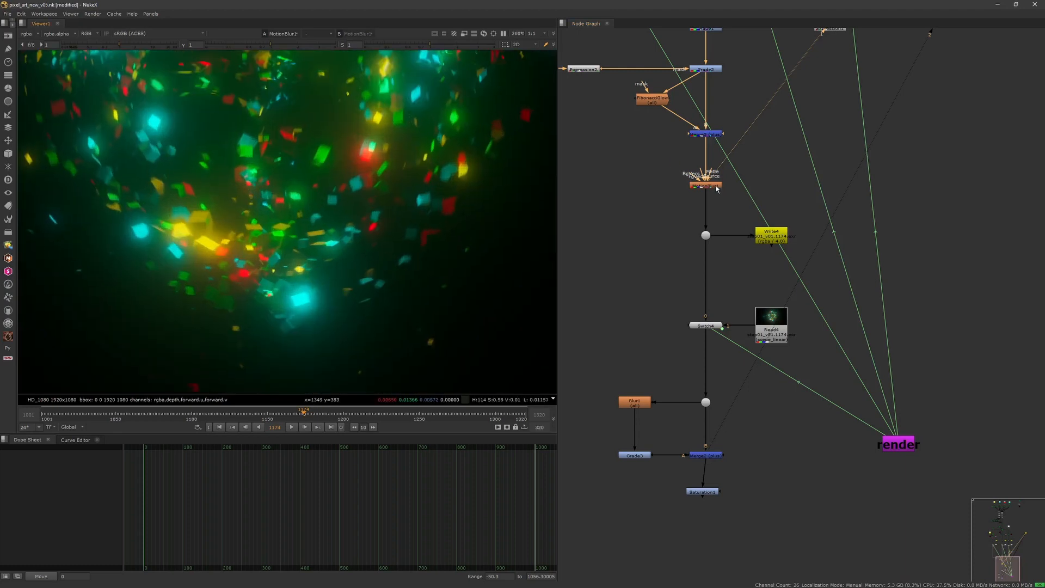
left_click_drag(716, 186, 717, 184)
double_click(717, 185)
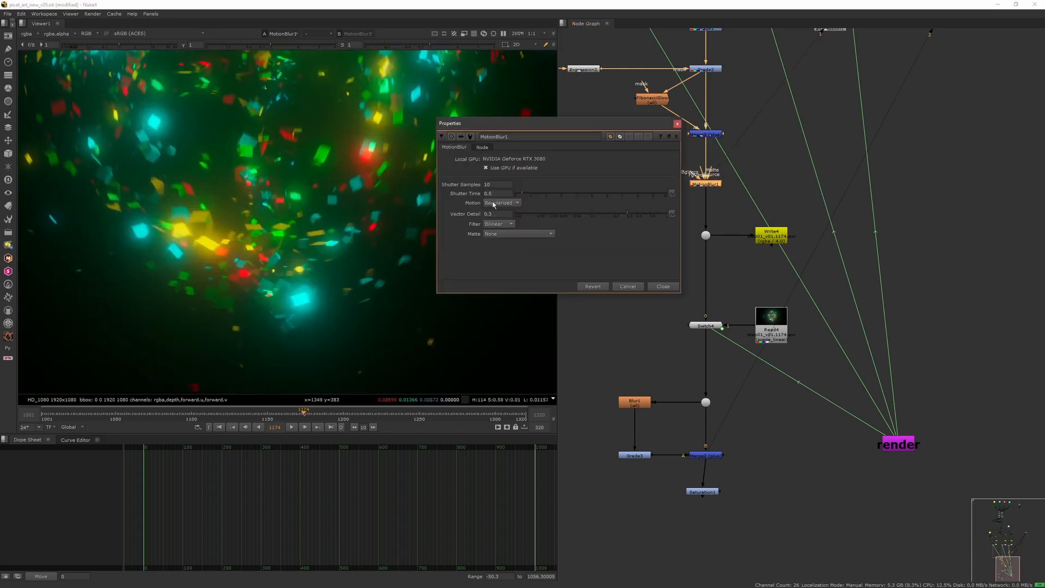
left_click(677, 124)
Go back up the node tree and inspect the properties of Read2, the main_v01.####.exr render.
middle_click_drag(676, 142, 667, 207)
scroll(668, 208, "down", 2)
middle_click_drag(673, 81, 675, 212)
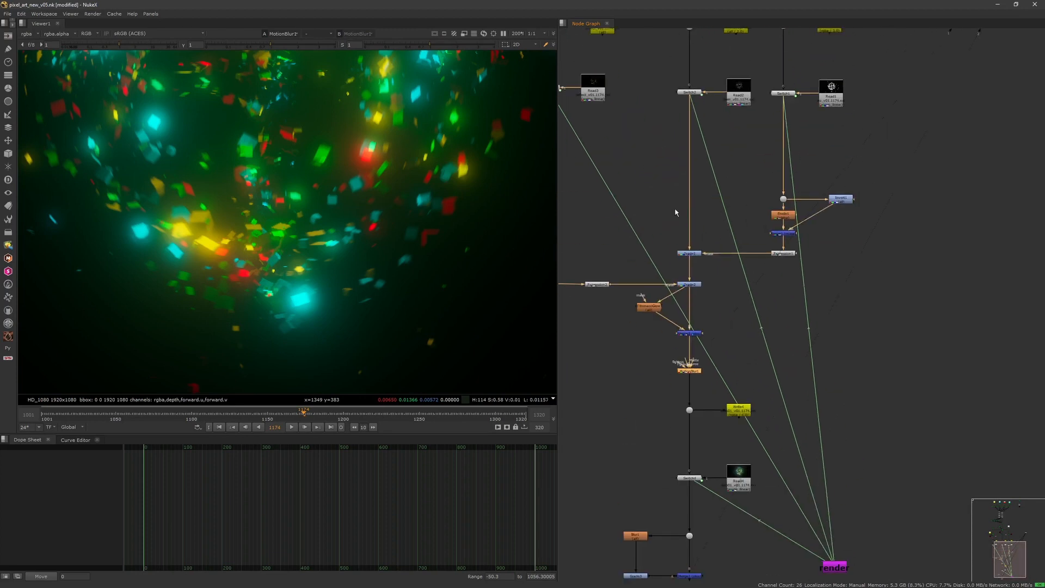
scroll(712, 185, "up", 3)
middle_click_drag(699, 71, 664, 215)
double_click(732, 251)
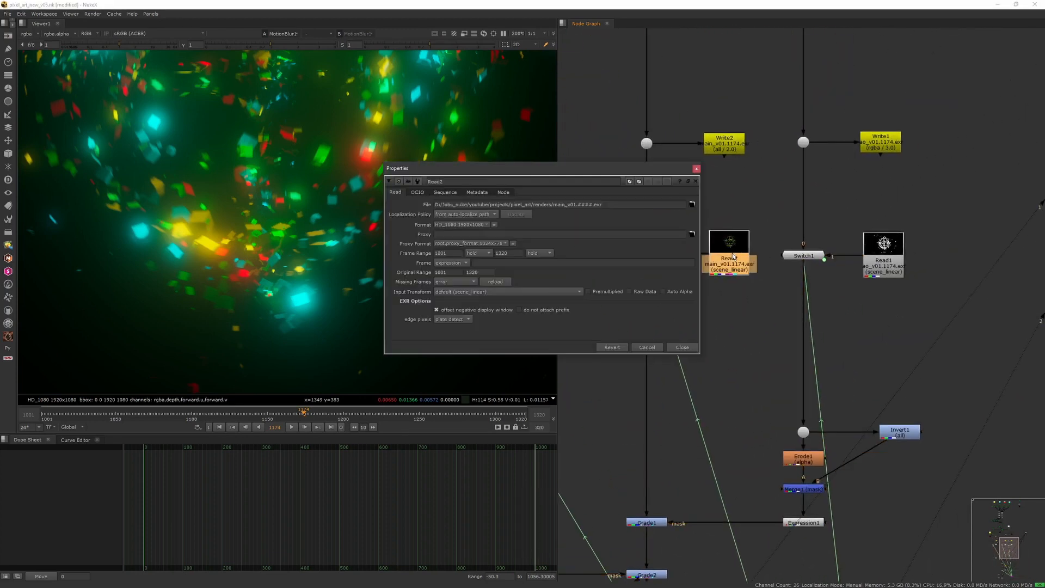
scroll(728, 249, "down", 3)
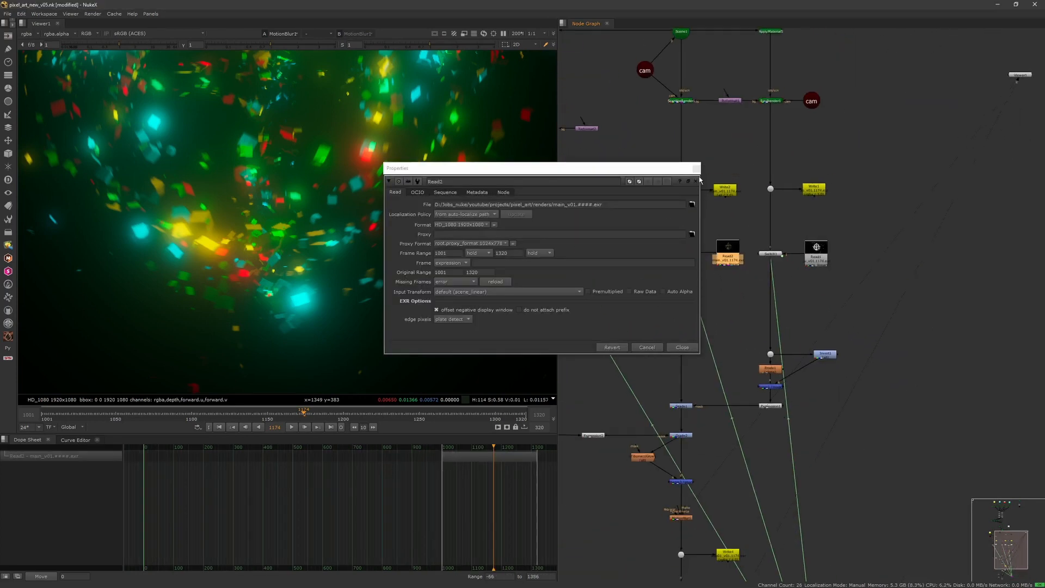
left_click(697, 168)
Return to MotionBlur1 and check its properties again.
scroll(726, 229, "down", 5)
middle_click_drag(714, 339, 727, 196)
scroll(724, 197, "up", 3)
scroll(710, 204, "up", 4)
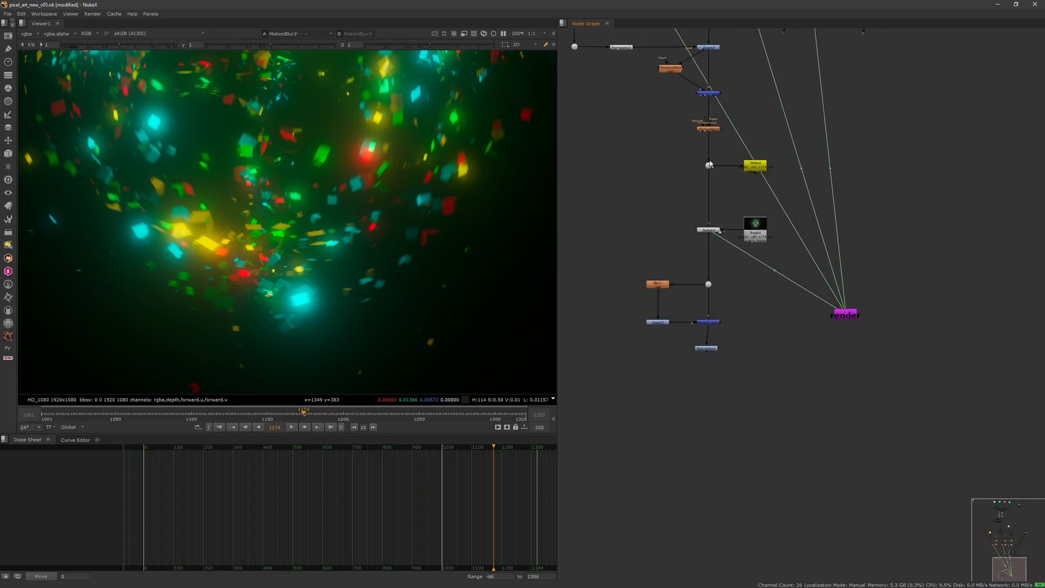
double_click(702, 171)
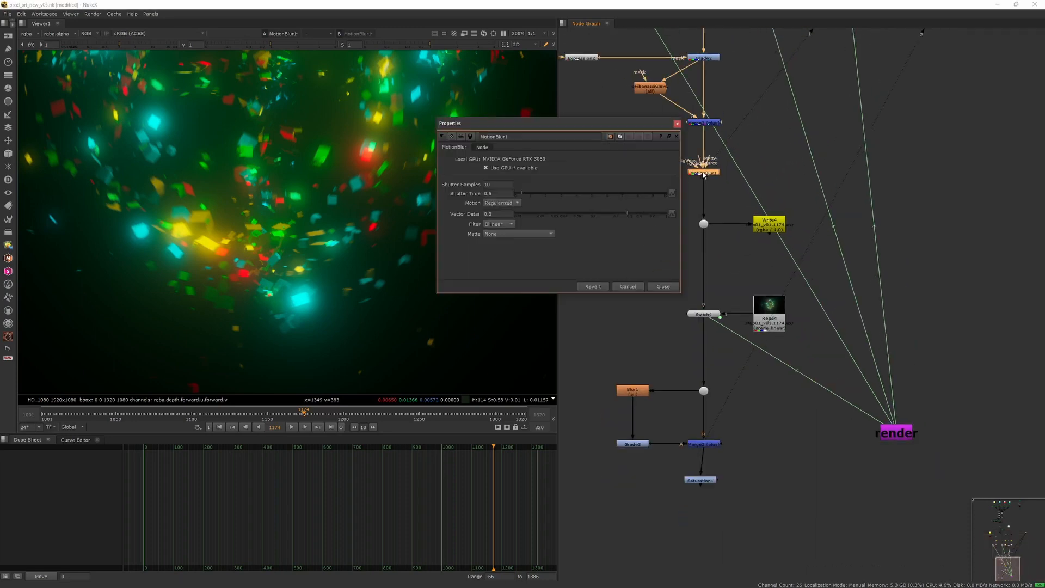
left_click(677, 123)
View the pre-rendered step01_v01 image in Read4 across the full frame.
middle_click_drag(705, 226, 697, 184)
scroll(697, 184, "down", 3)
left_click(743, 220)
key("1")
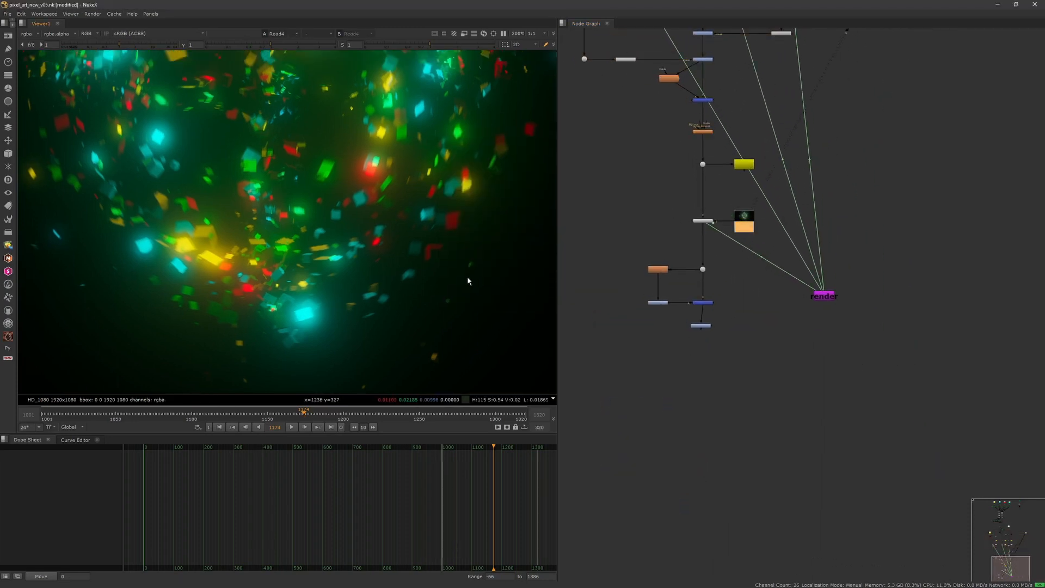
scroll(467, 276, "down", 4)
scroll(670, 202, "up", 3)
scroll(704, 241, "up", 3)
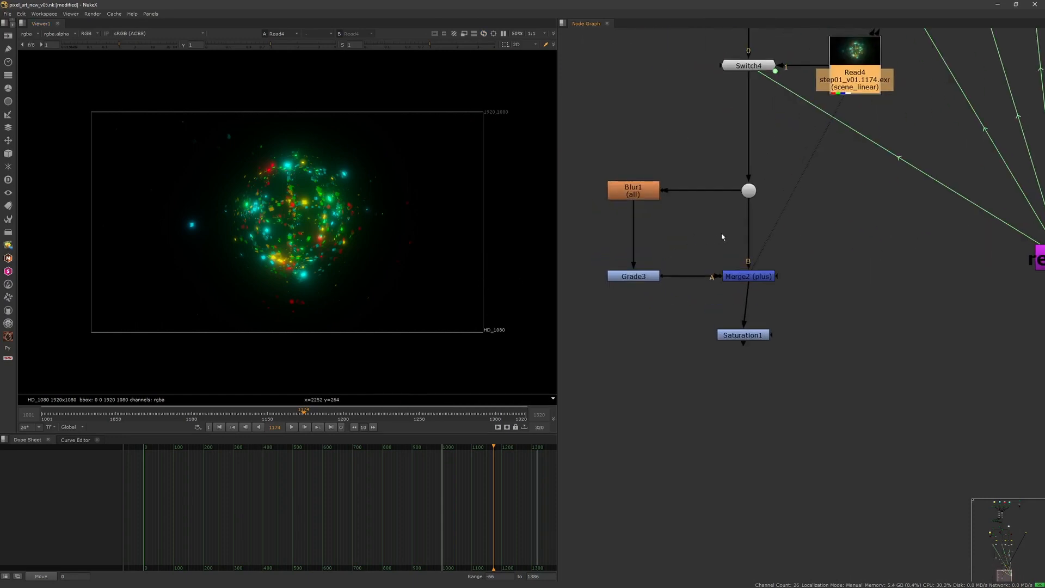
View the outputs of Blur1 and Grade3 in the branch that feeds Merge2.
left_click(640, 210)
key("1")
scroll(361, 237, "up", 2)
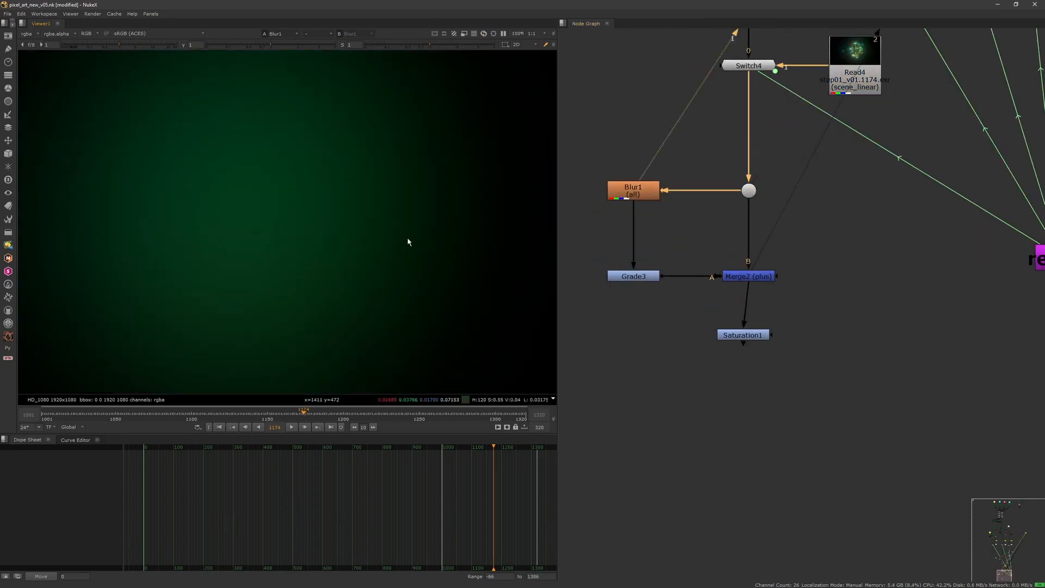
scroll(460, 224, "down", 2)
left_click(640, 277)
key("1")
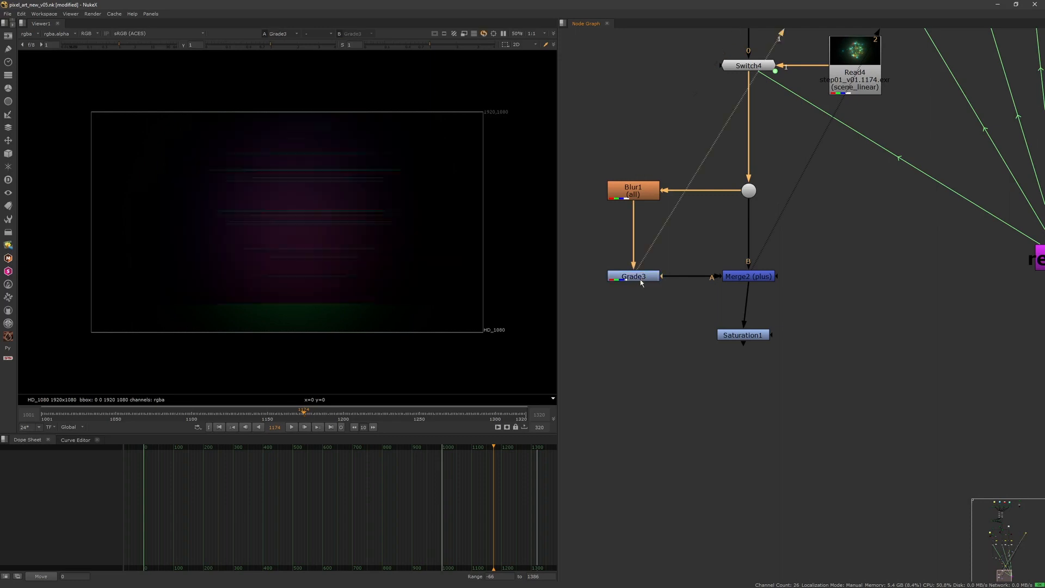
View the Merge2 (plus) output and align the Saturation1 node directly beneath it.
left_click(735, 278)
key("1")
left_click_drag(739, 332, 745, 334)
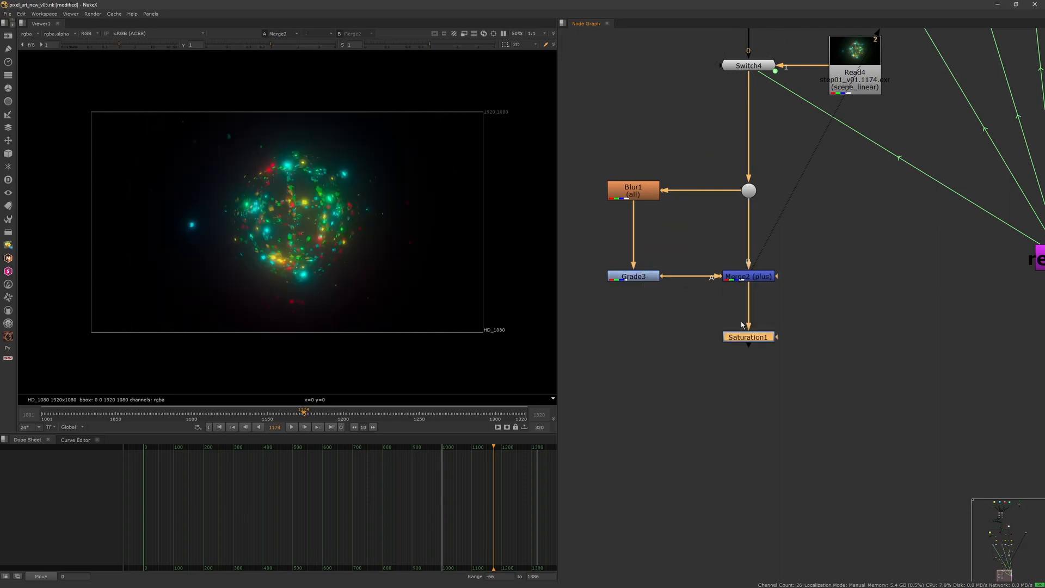
Toggle Merge2 off and on to compare the sphere with and without the added blurred haze.
left_click(747, 277)
key("d")
key("d")
middle_click_drag(338, 243, 358, 253)
scroll(358, 256, "up", 2)
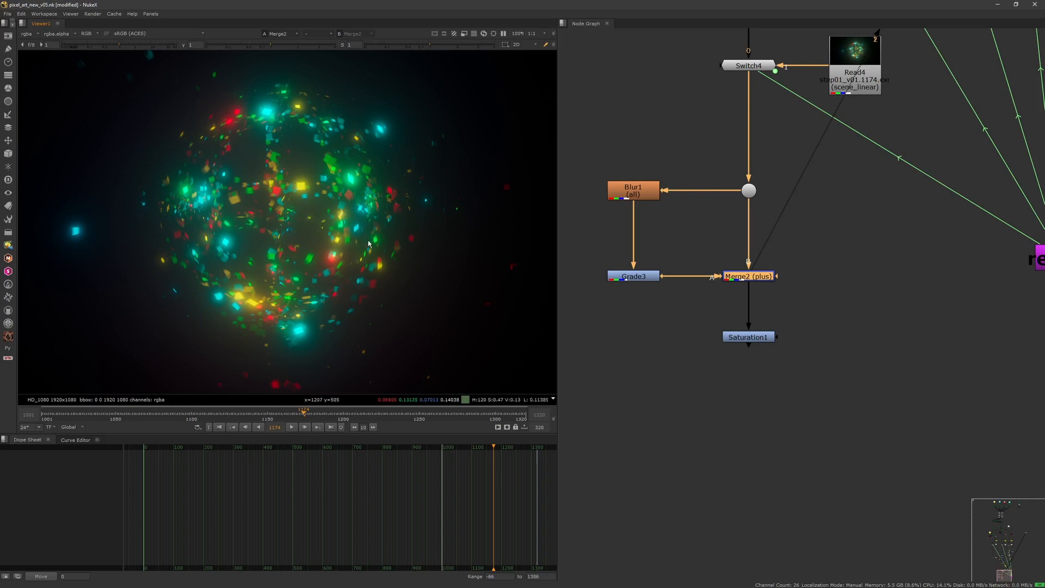
View the Saturation1 output and disable the node to see the sphere in full colour.
left_click_drag(839, 262, 746, 341)
left_click_drag(685, 393, 822, 286)
key("1")
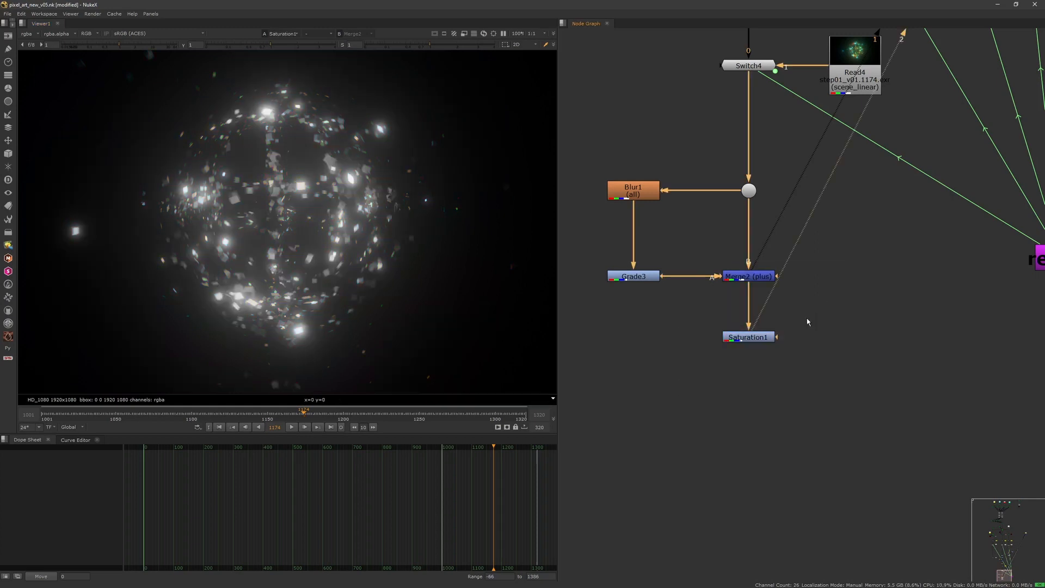
key("d")
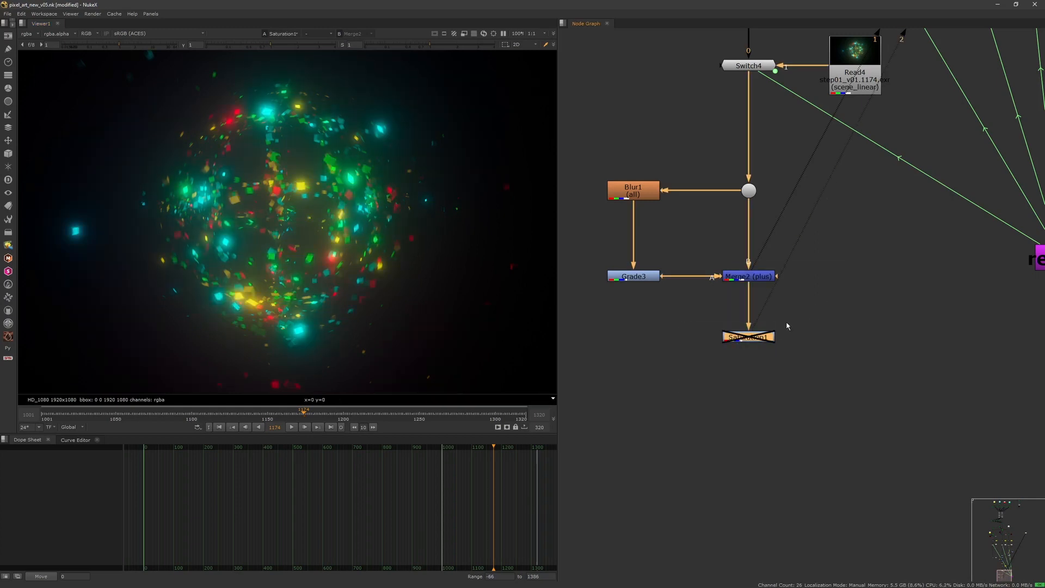
scroll(415, 287, "down", 3)
scroll(404, 330, "up", 2)
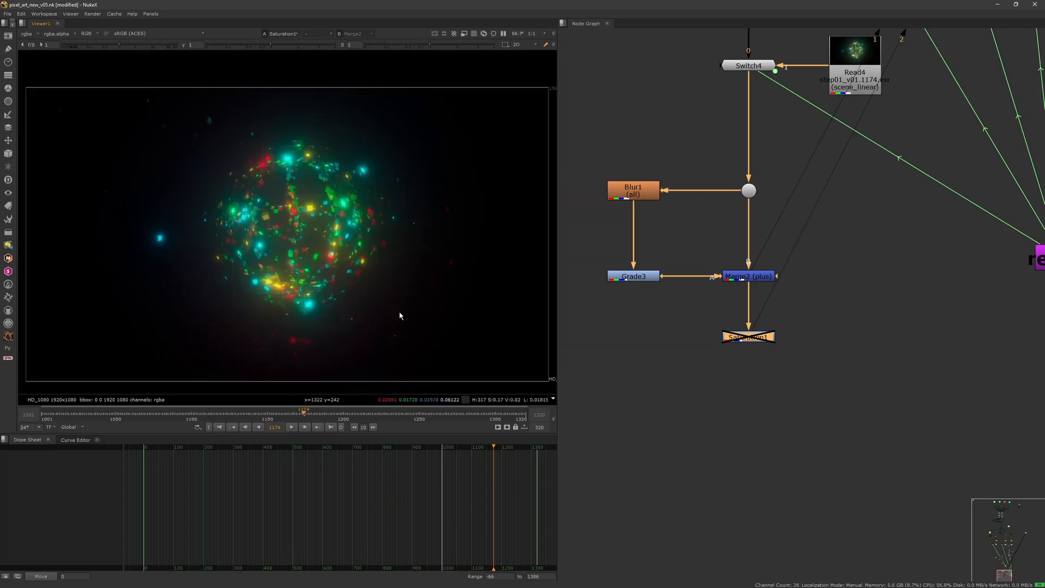
Play the finished sphere animation with the full frame in view and scrub through the following frames up to 1239.
scroll(399, 313, "down", 1)
key("f")
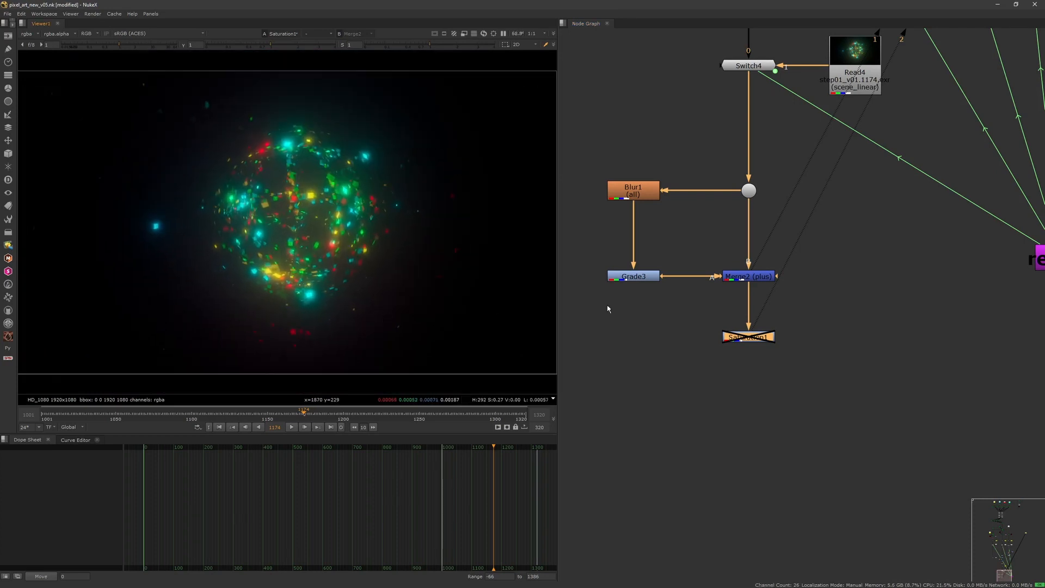
left_click_drag(678, 382, 822, 309)
left_click(817, 313)
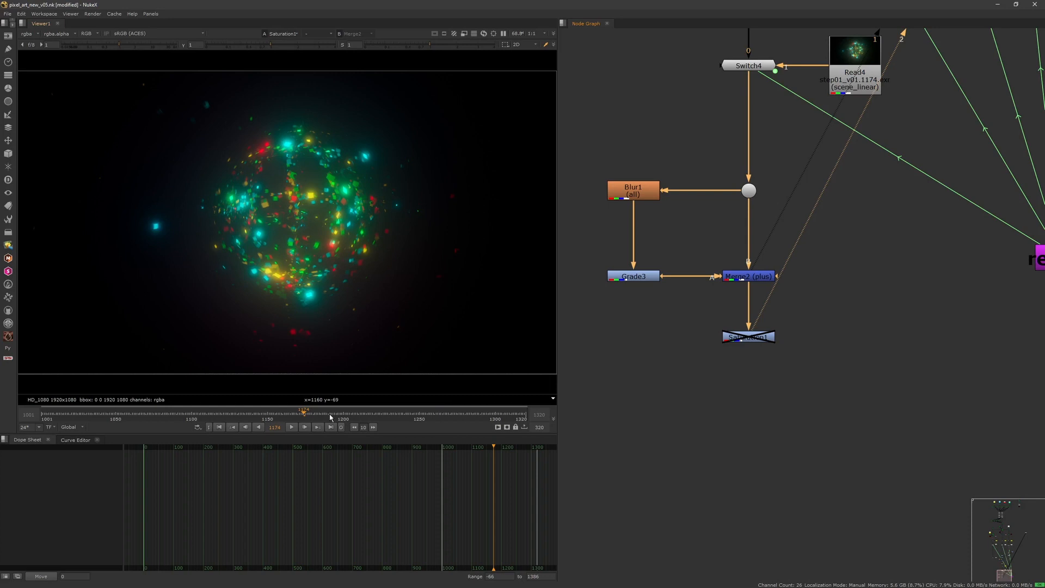
left_click(220, 427)
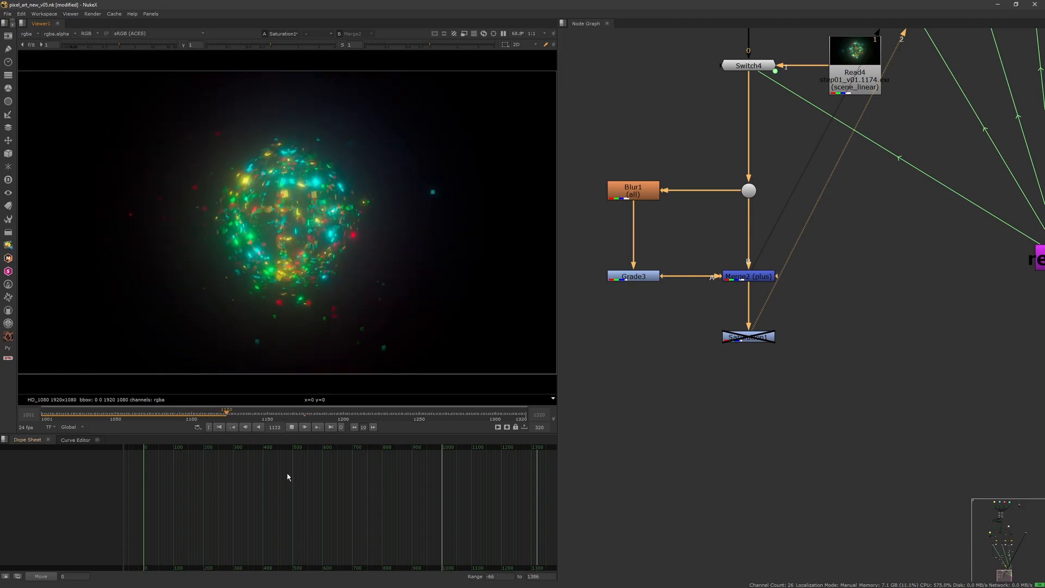
key("f")
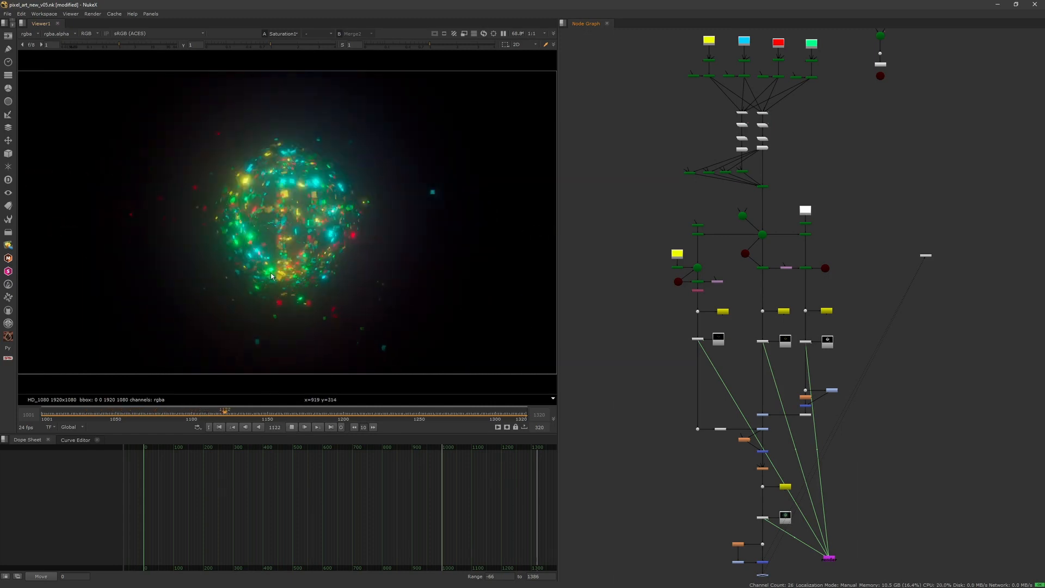
left_click(336, 414)
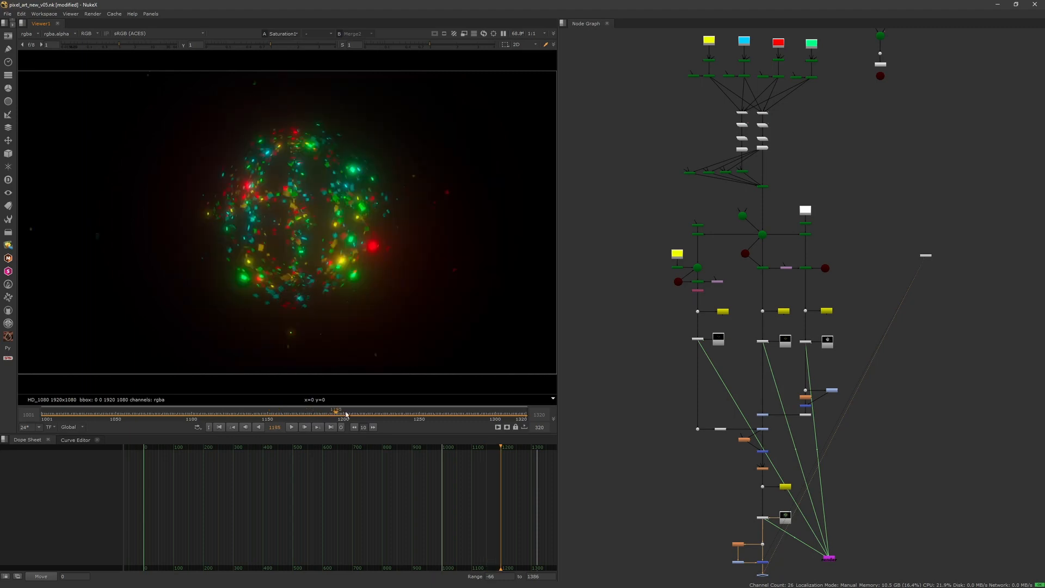
left_click_drag(346, 415, 402, 414)
Inspect the ParticleVortex1 node's tangential and radial settings and close its properties.
scroll(776, 201, "up", 5)
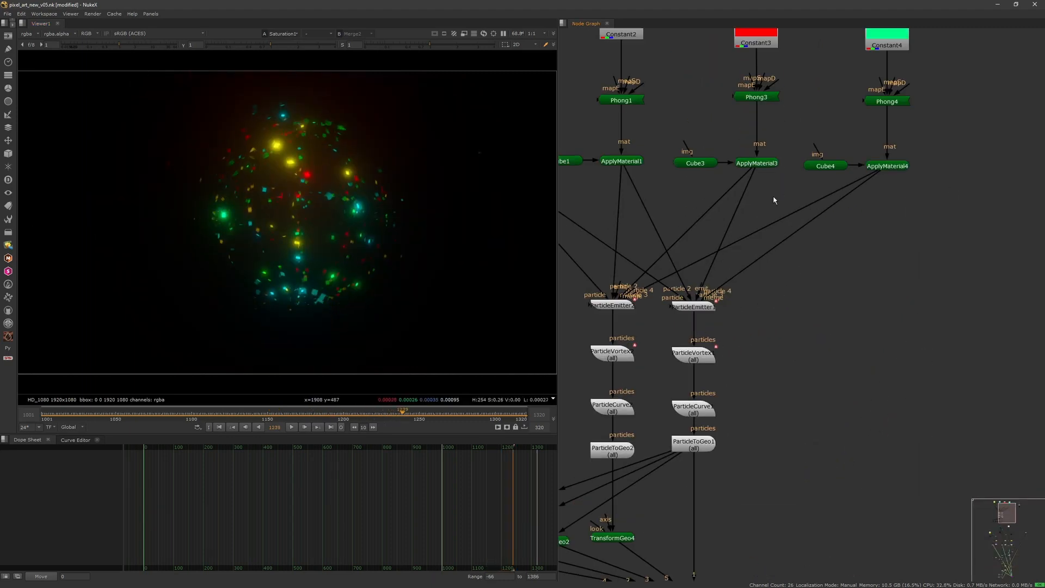
middle_click_drag(728, 355, 770, 215)
double_click(752, 220)
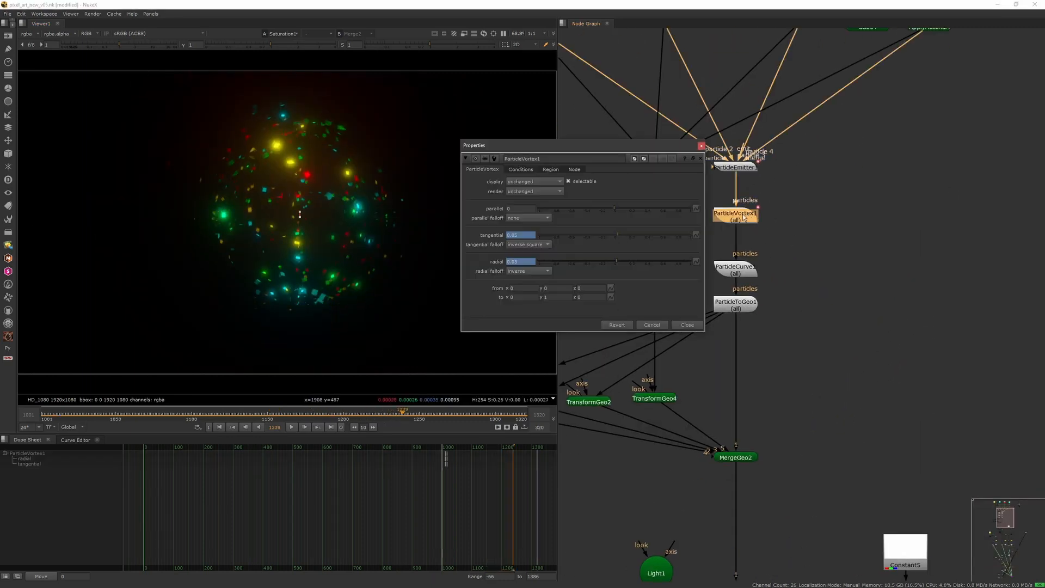
left_click(702, 145)
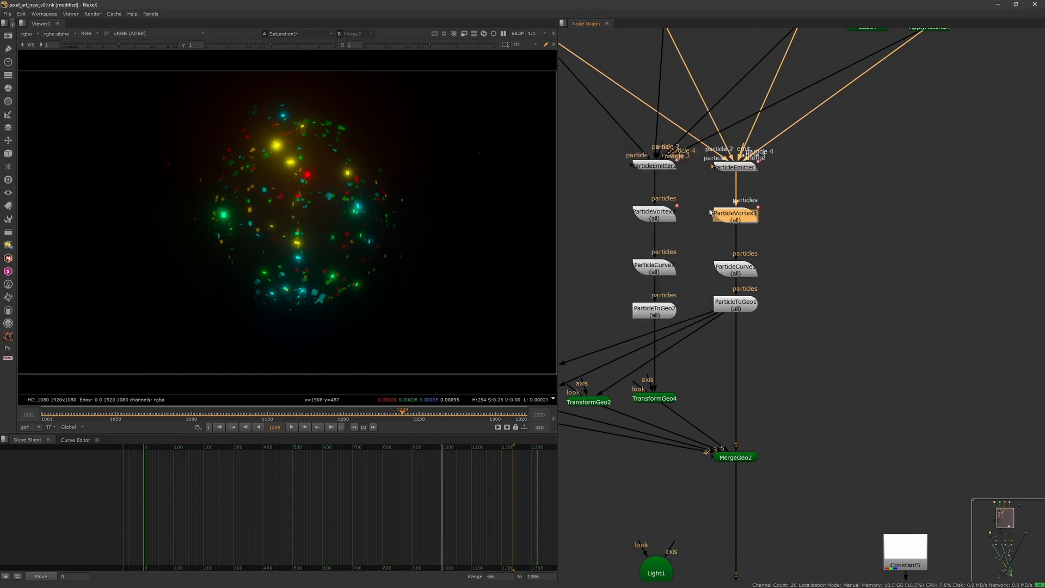
Return to the final composite nodes in the tree and play the animation once more, stopping at frame 1174.
scroll(726, 260, "down", 10)
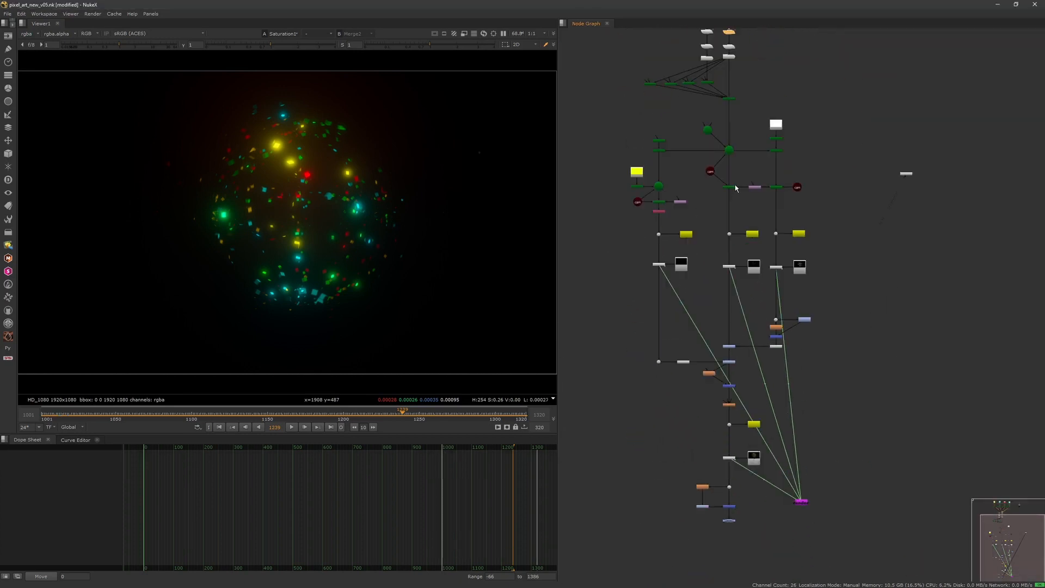
scroll(680, 457, "down", 1)
scroll(635, 299, "up", 5)
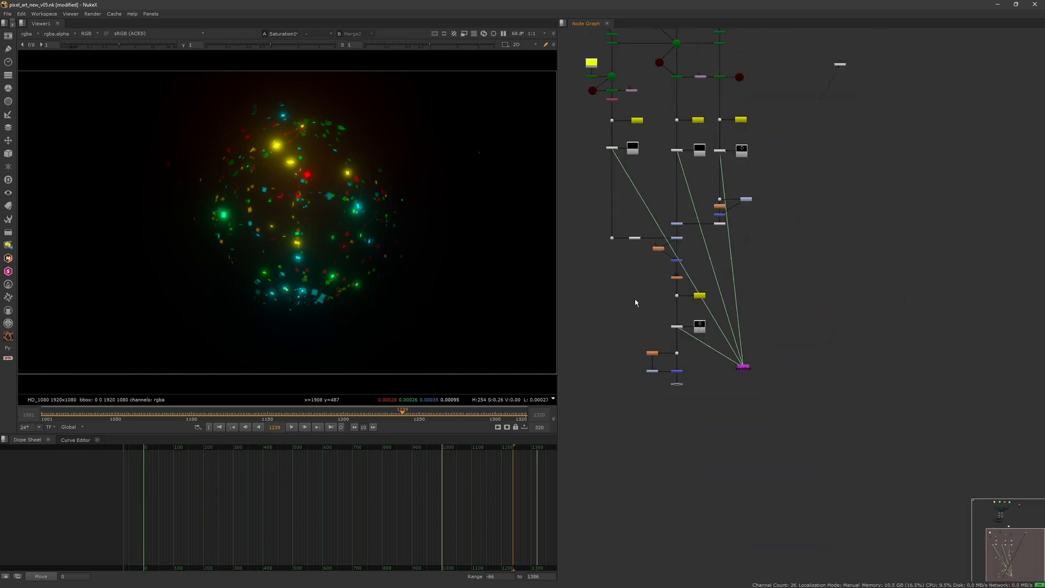
middle_click_drag(678, 364, 681, 397)
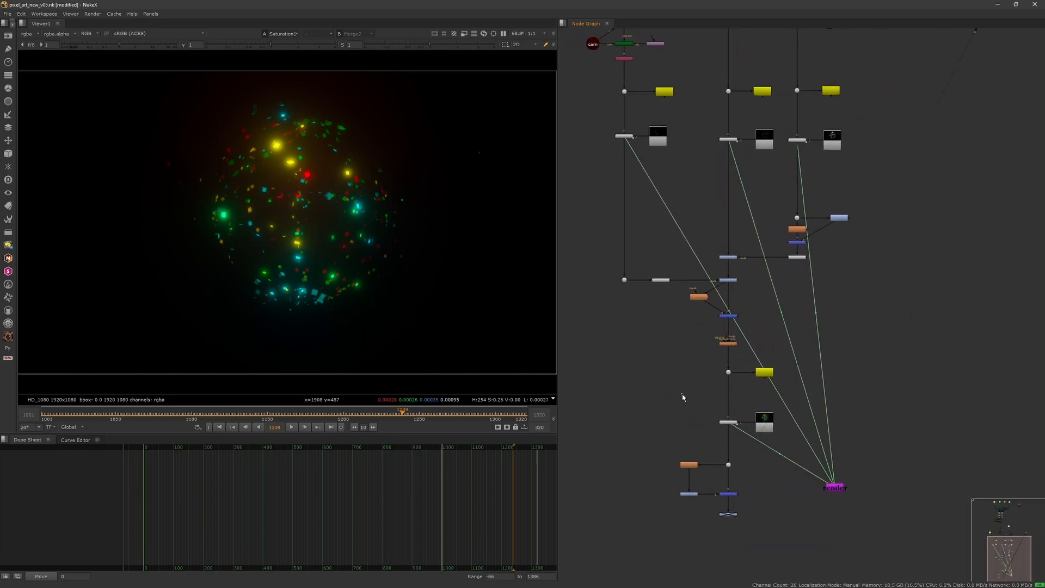
left_click_drag(701, 542, 751, 501)
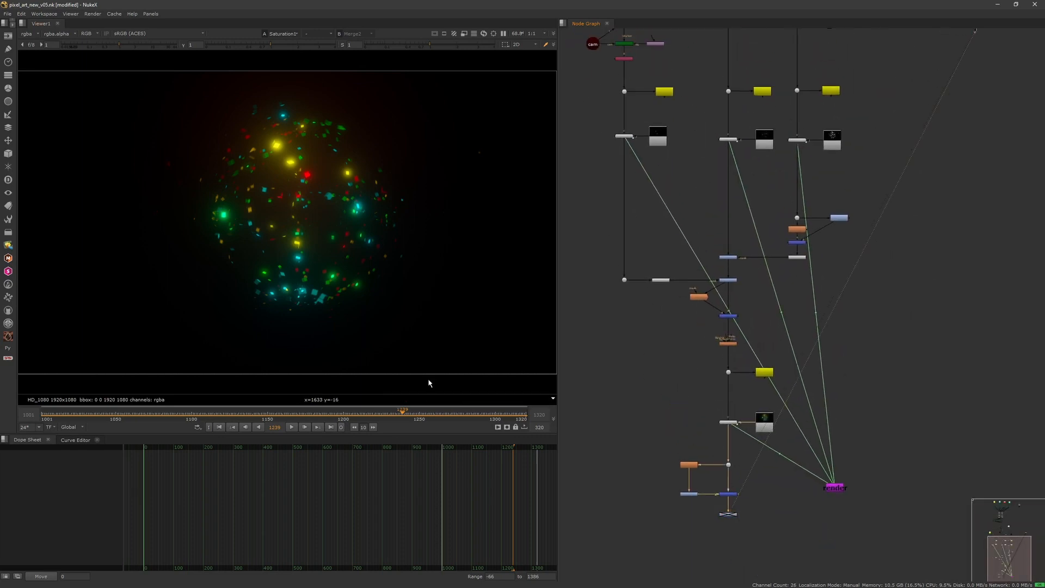
left_click(233, 427)
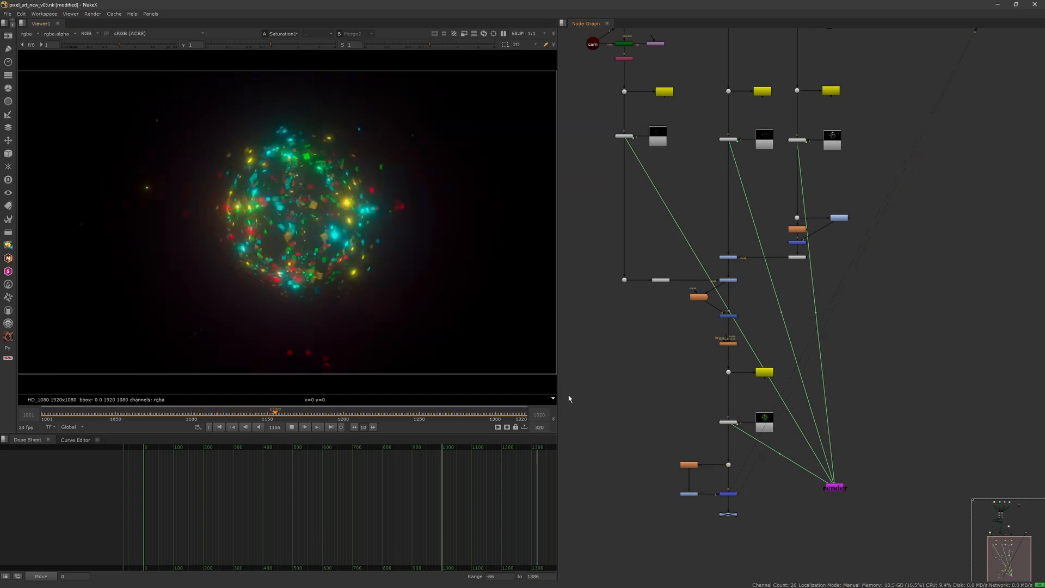
left_click(292, 427)
Review the node tree down to Saturation1 and examine the glowing particles of the sphere up close.
scroll(642, 326, "up", 3)
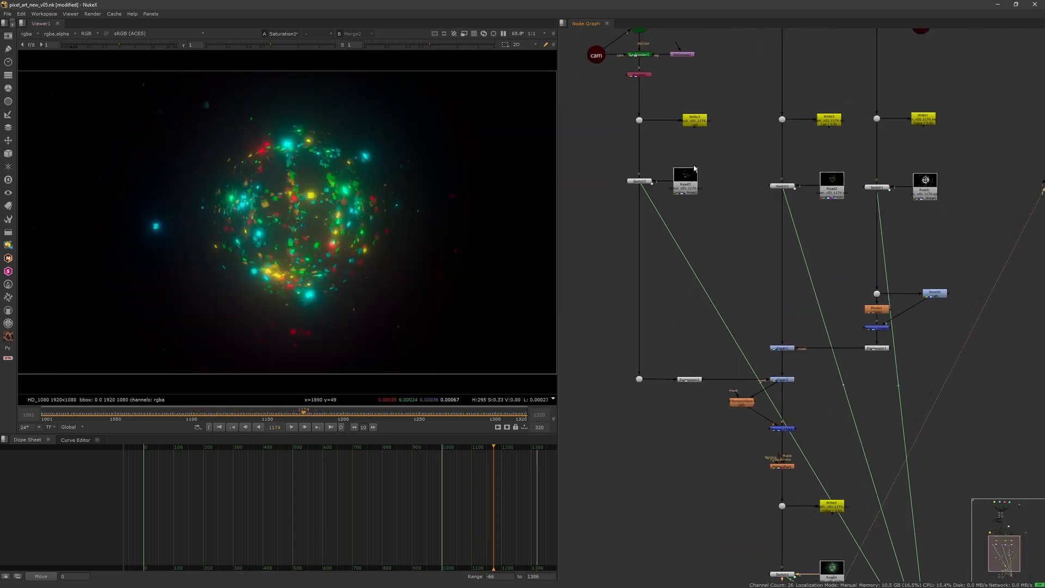
scroll(748, 209, "down", 5)
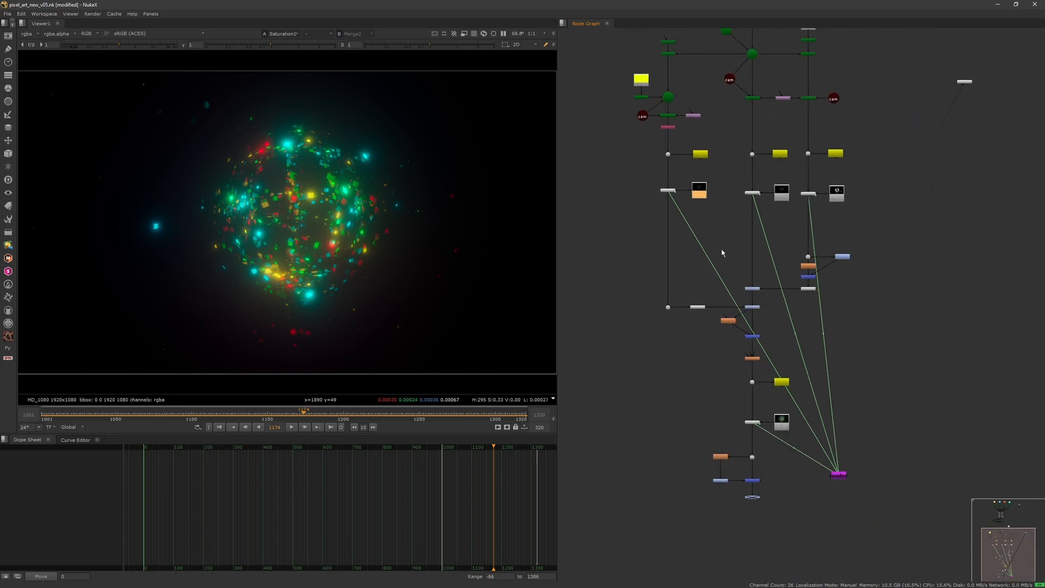
scroll(714, 261, "up", 1)
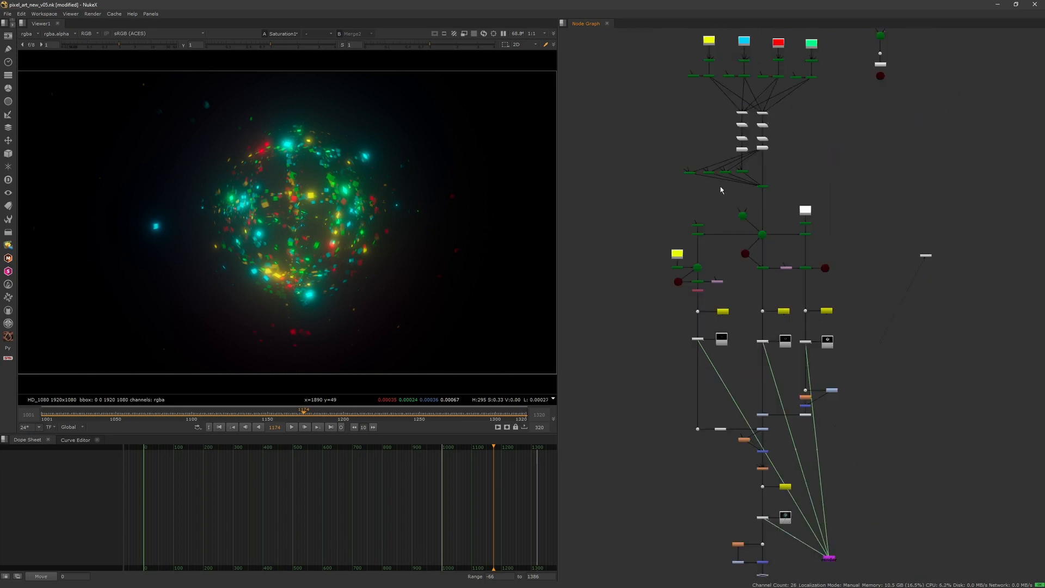
scroll(289, 186, "up", 2)
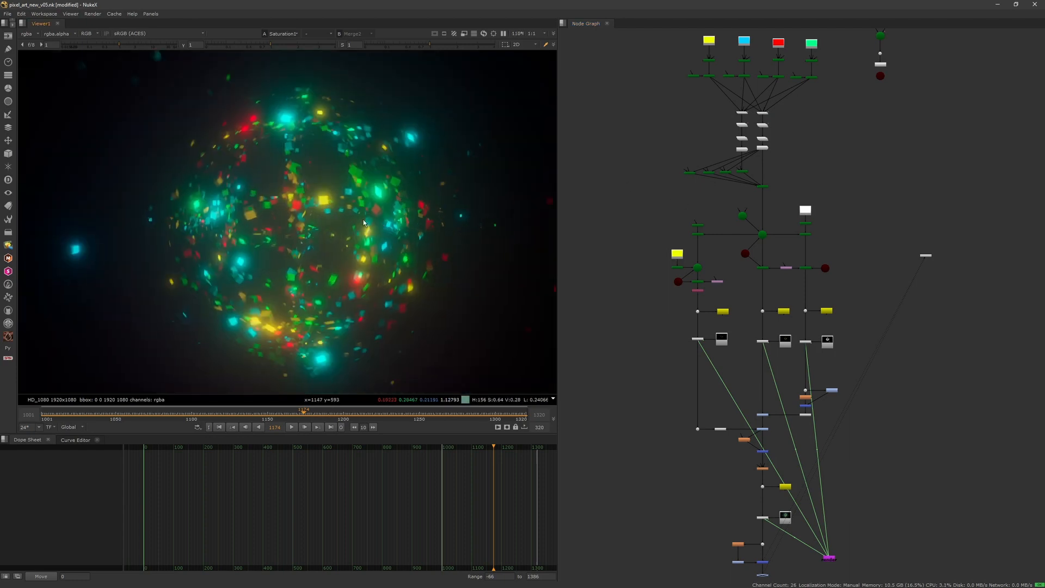
middle_click_drag(726, 551, 692, 350)
left_click_drag(714, 394, 739, 372)
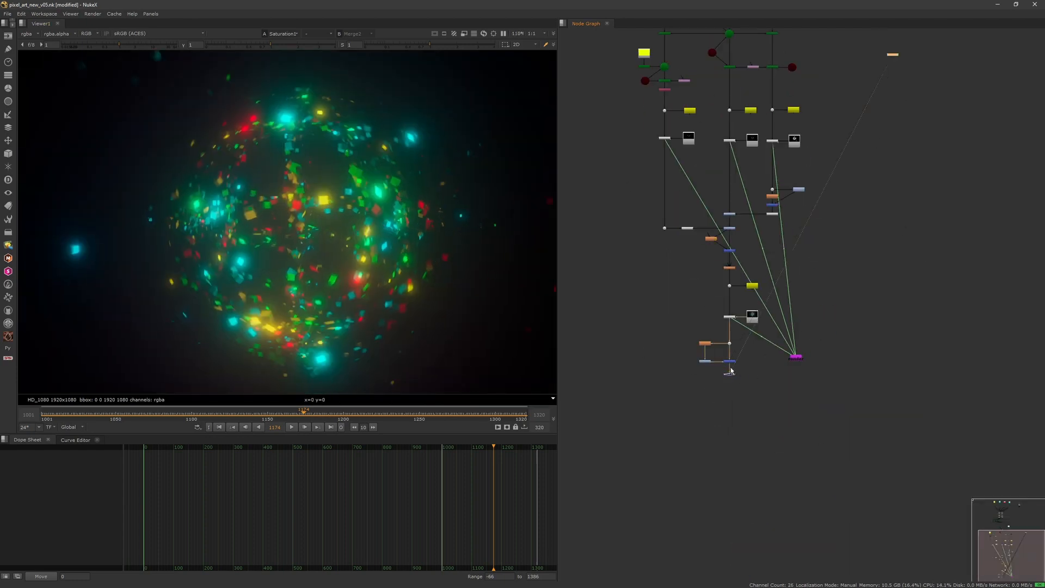
middle_click_drag(364, 247, 416, 270)
key("f")
scroll(347, 227, "up", 5)
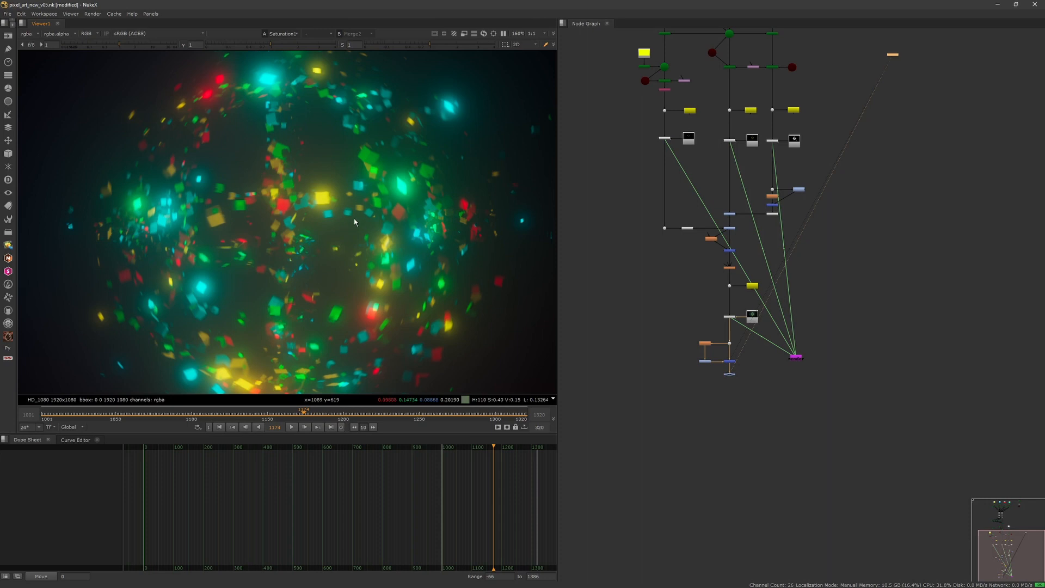
scroll(316, 195, "down", 2)
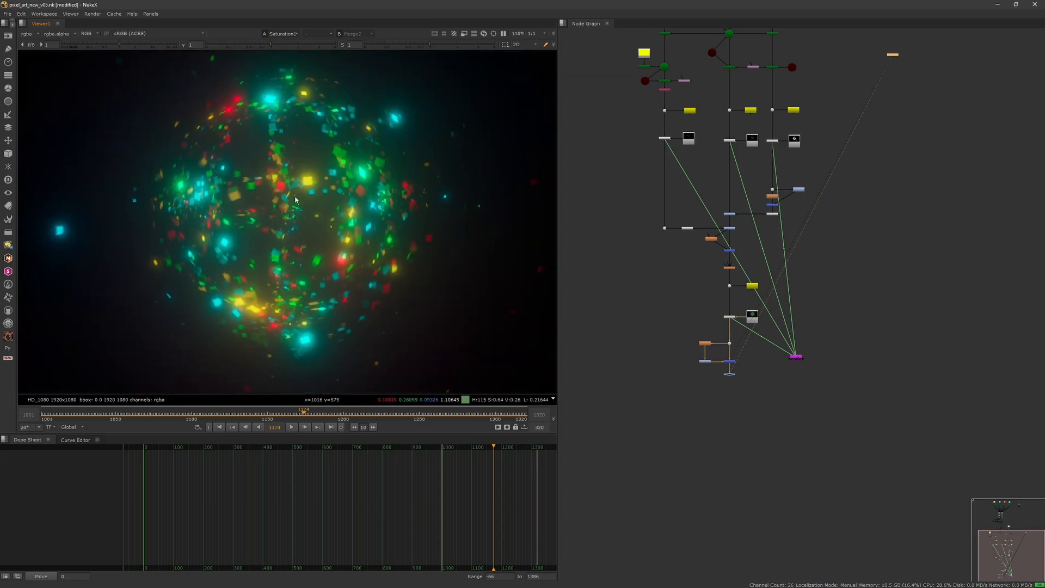
Open the properties of the render control node and place them clear of the composite nodes.
middle_click_drag(675, 147, 702, 299)
middle_click_drag(705, 206, 702, 266)
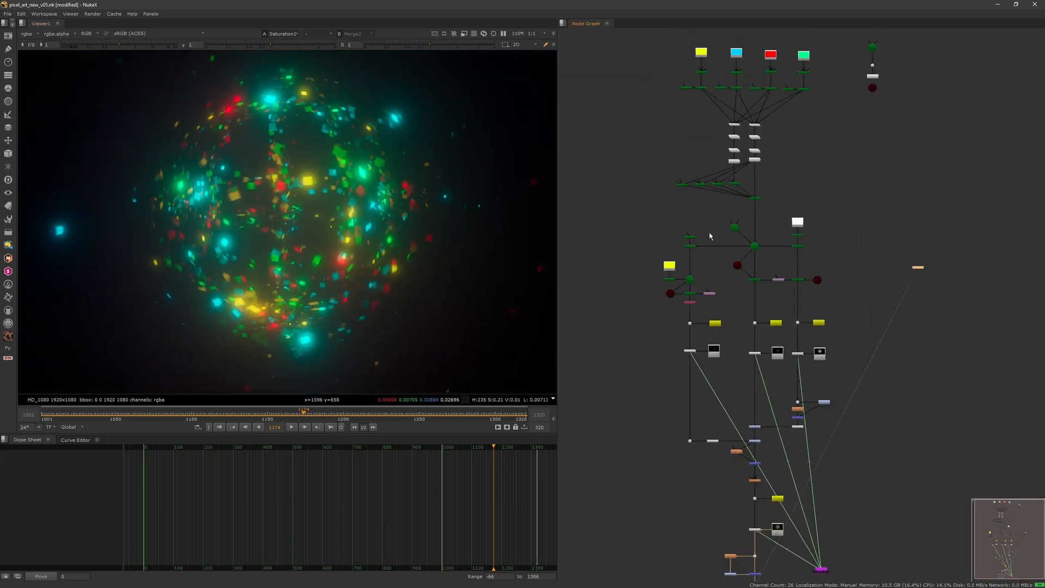
middle_click_drag(693, 304, 650, 106)
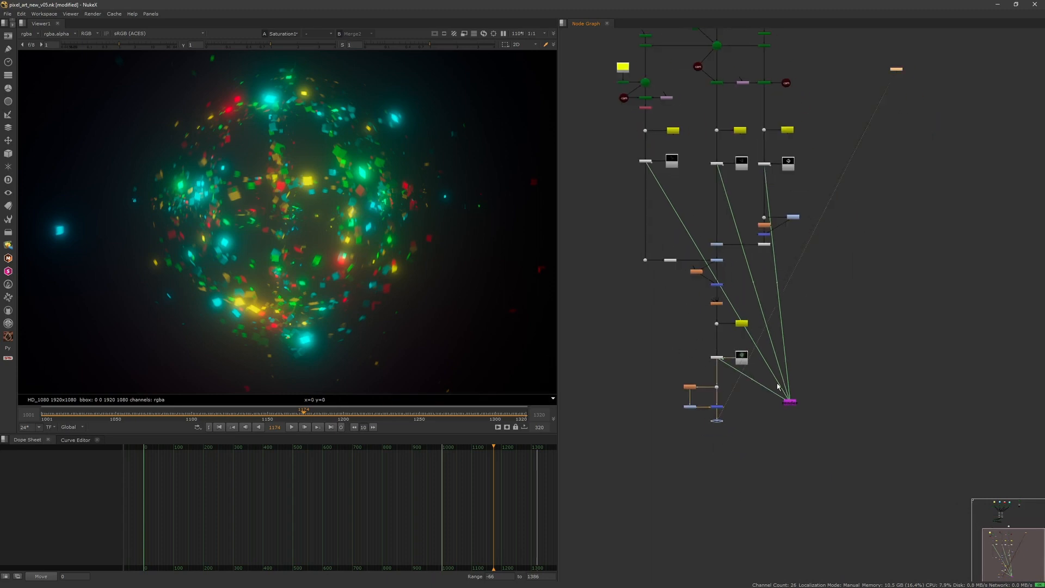
middle_click_drag(748, 352, 688, 287)
scroll(707, 292, "up", 5)
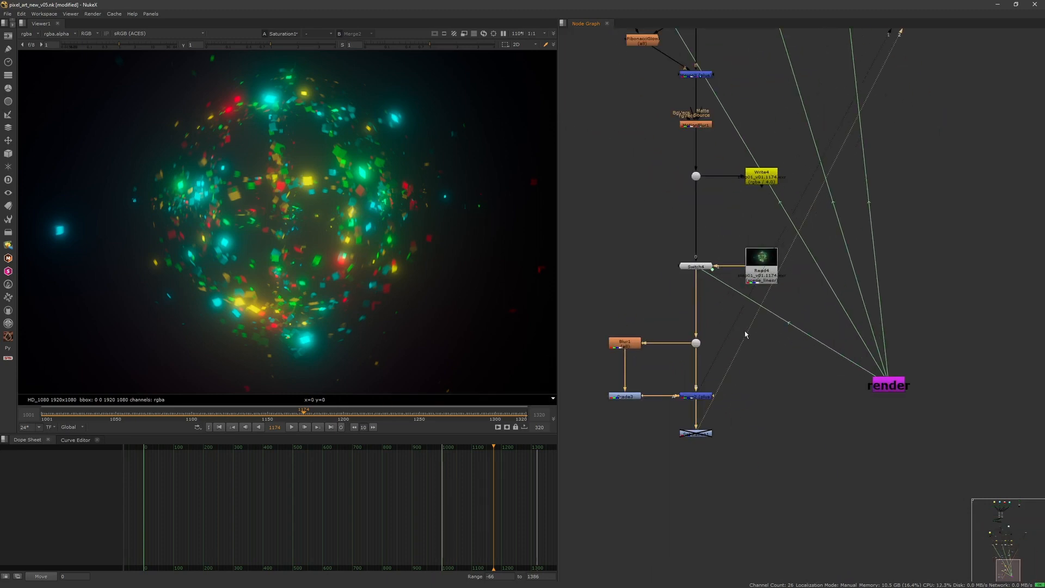
left_click(888, 385)
double_click(894, 388)
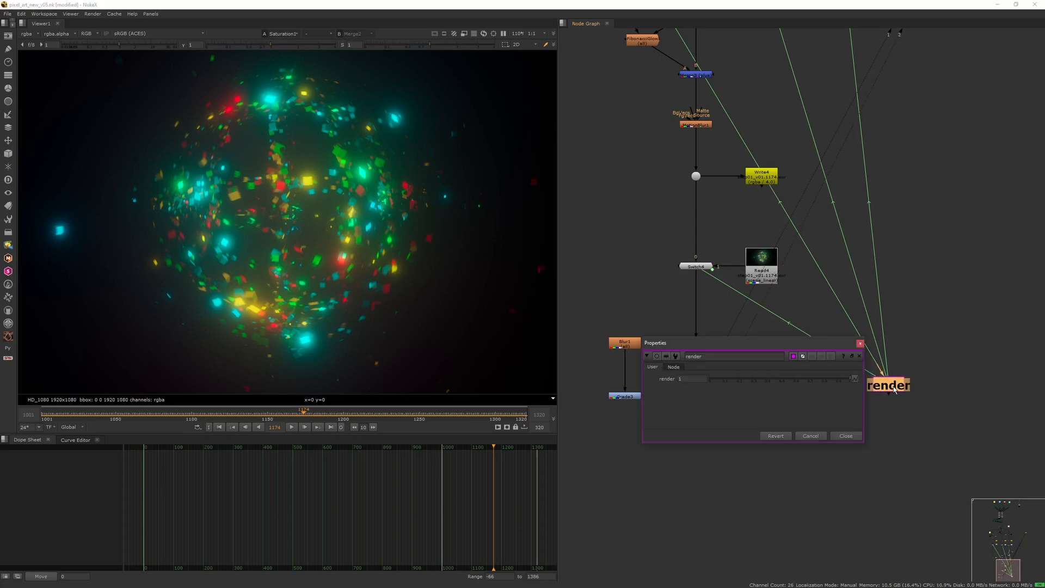
left_click_drag(833, 344, 778, 465)
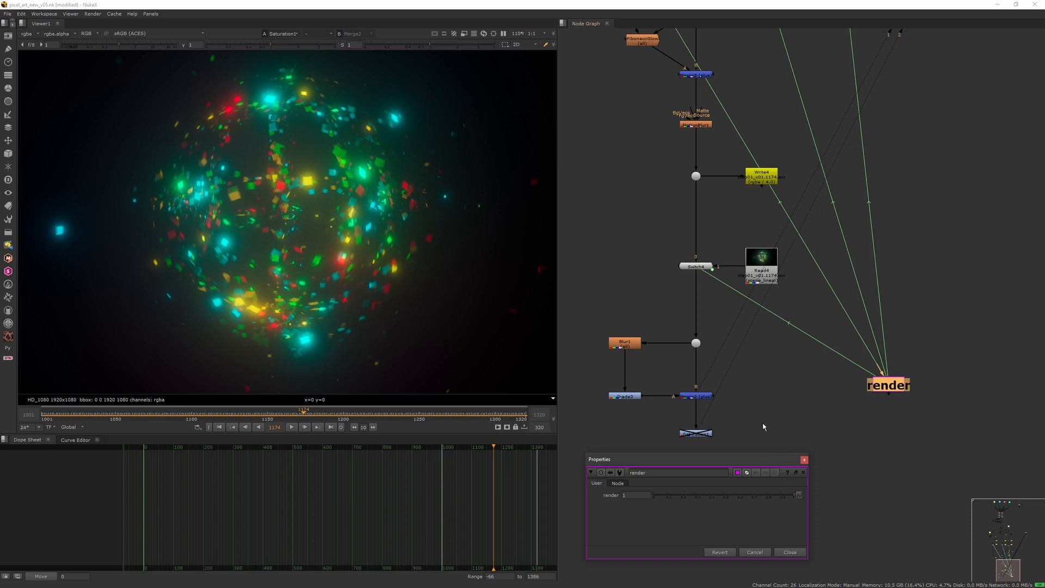
Set the render control's value to 0 to switch the tree from the pre-rendered reads to the live nodes.
middle_click_drag(762, 317, 808, 411)
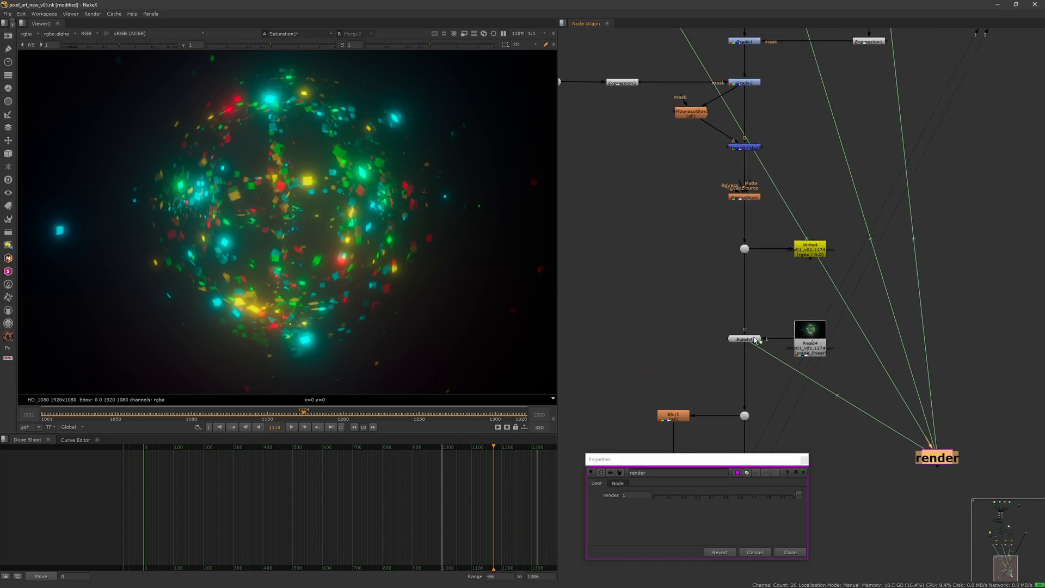
scroll(764, 318, "down", 5)
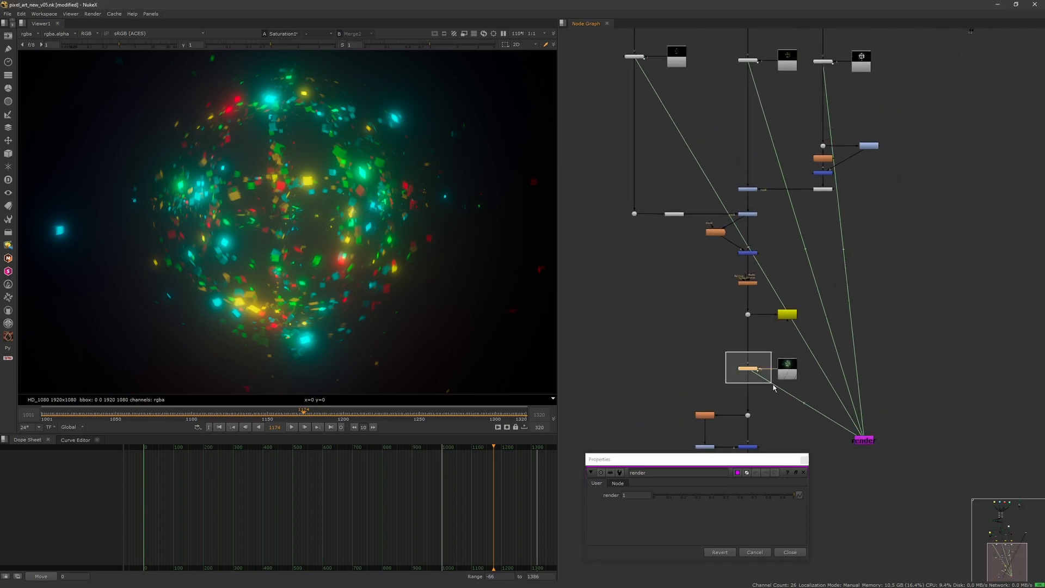
scroll(740, 362, "down", 3)
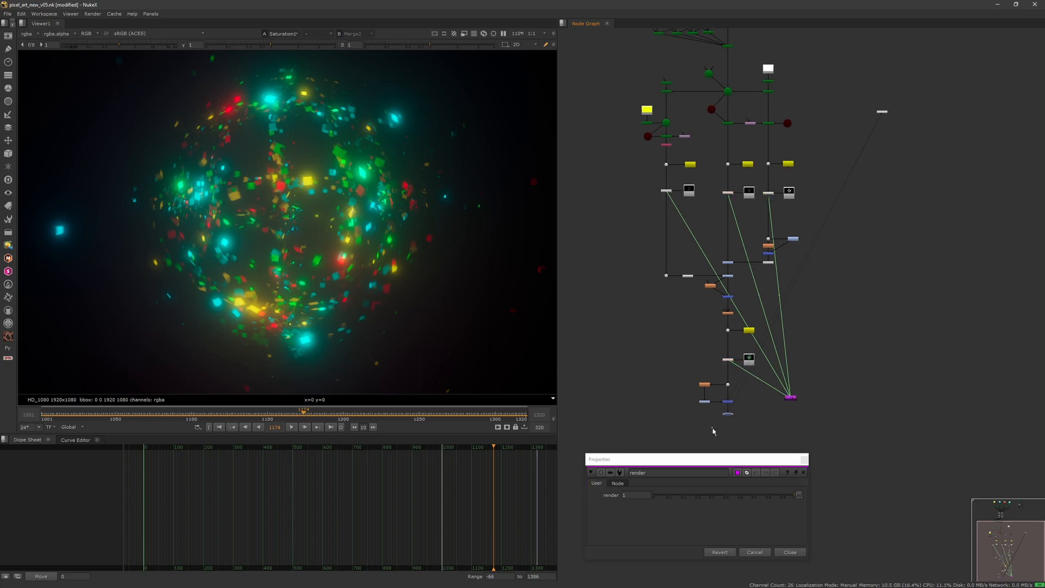
left_click(794, 399)
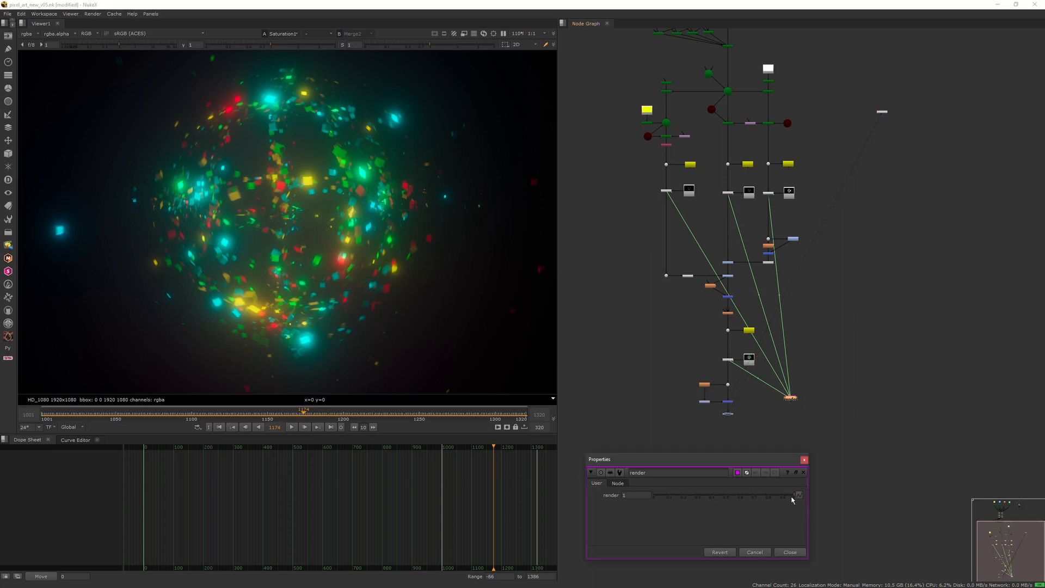
key("ctrl+z")
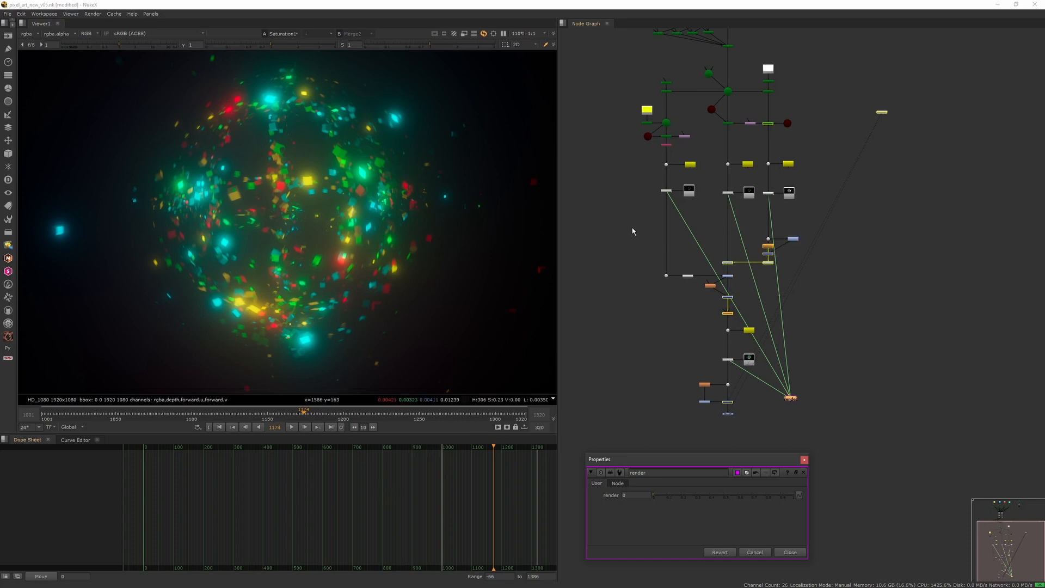
Highlight the second particle chain from its emitter to ParticleToGeo2, and clear the selection.
middle_click_drag(618, 137, 624, 267)
left_click_drag(697, 102, 724, 148)
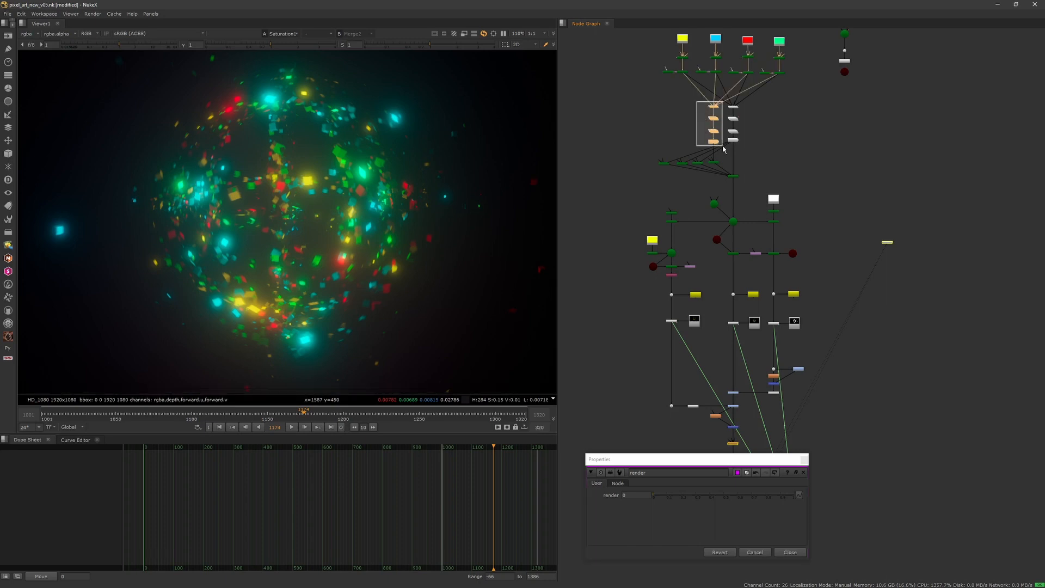
left_click_drag(689, 100, 726, 152)
left_click(718, 150)
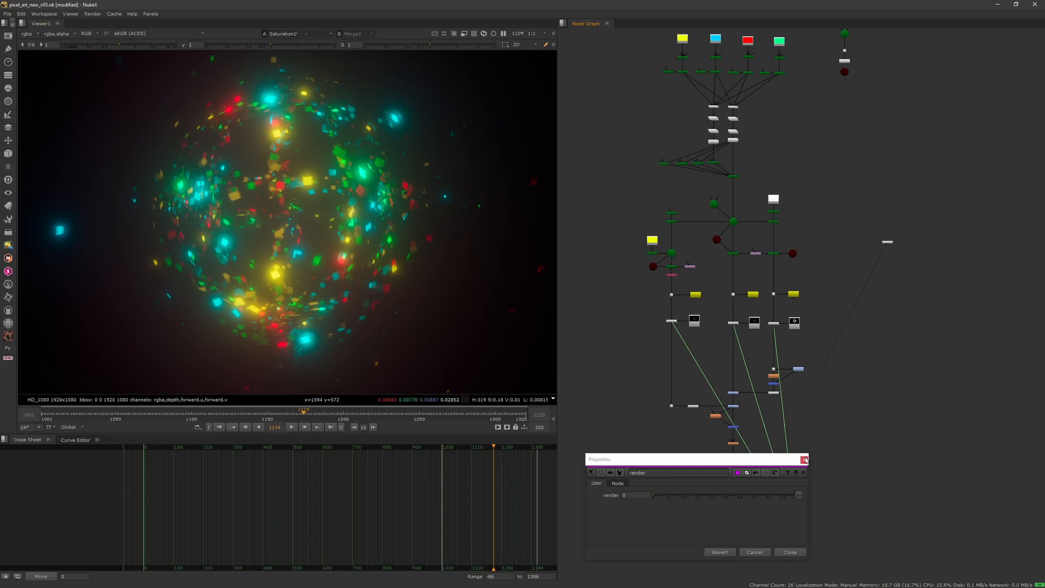
Close the render control's properties and inspect how the node links to the four switches.
left_click_drag(781, 496, 622, 501)
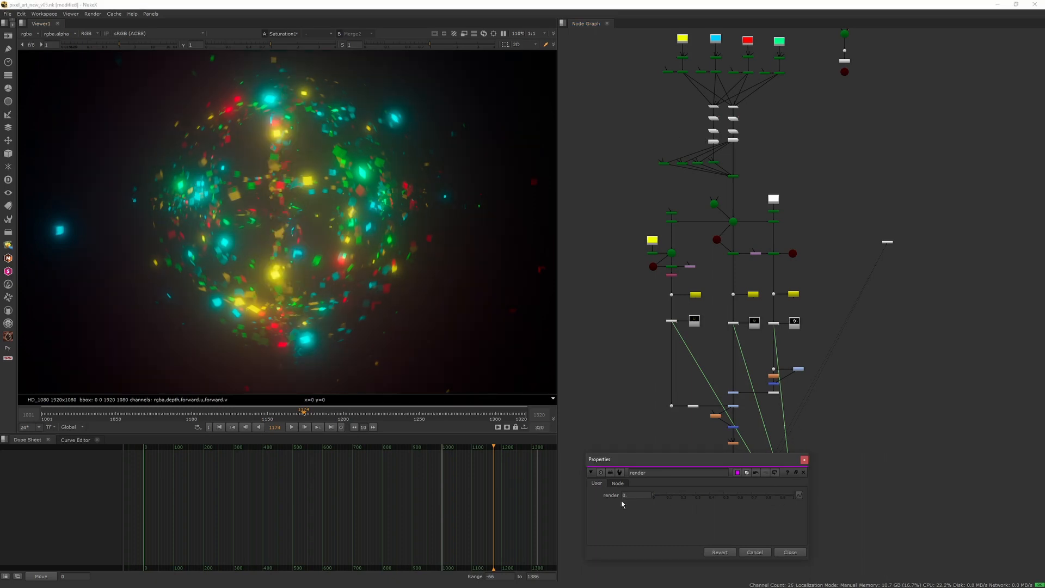
left_click(805, 460)
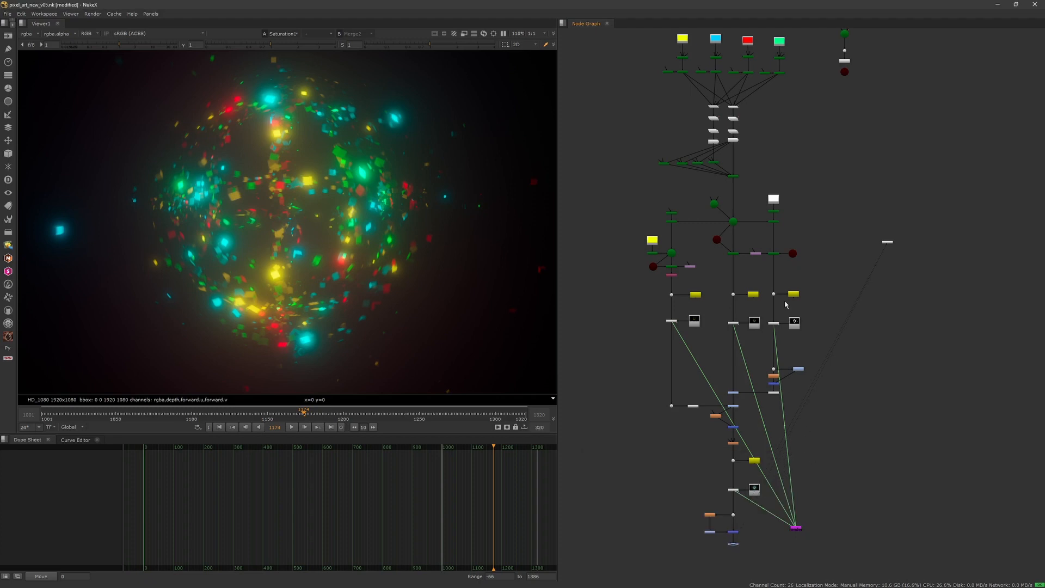
middle_click_drag(734, 41, 739, 109)
middle_click_drag(757, 526, 757, 332)
scroll(757, 332, "up", 5)
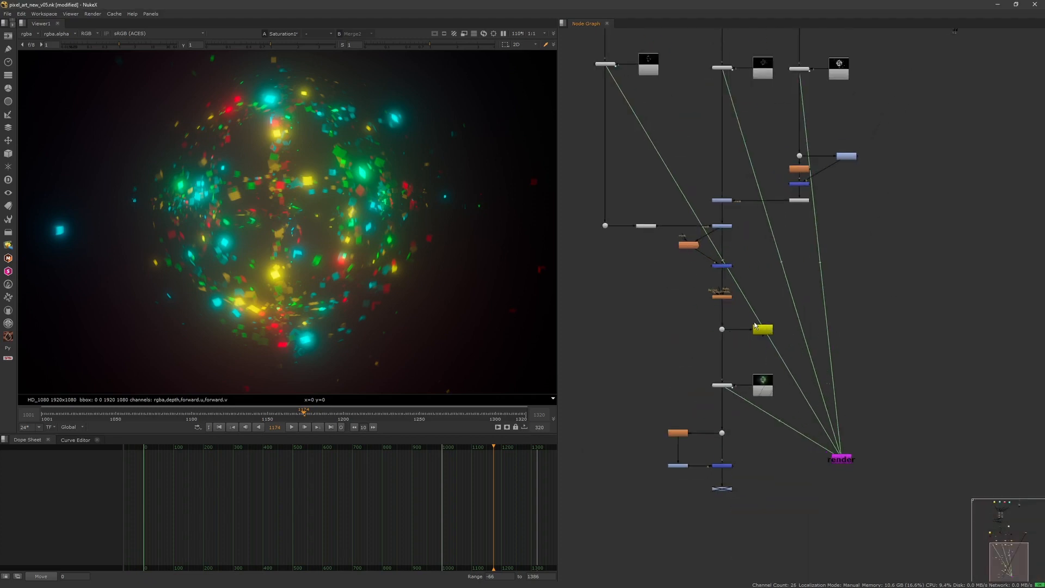
Drive MotionBlur1's Disable option with the expression $gui and close the node's properties.
scroll(713, 324, "down", 1)
scroll(708, 313, "up", 6)
double_click(738, 285)
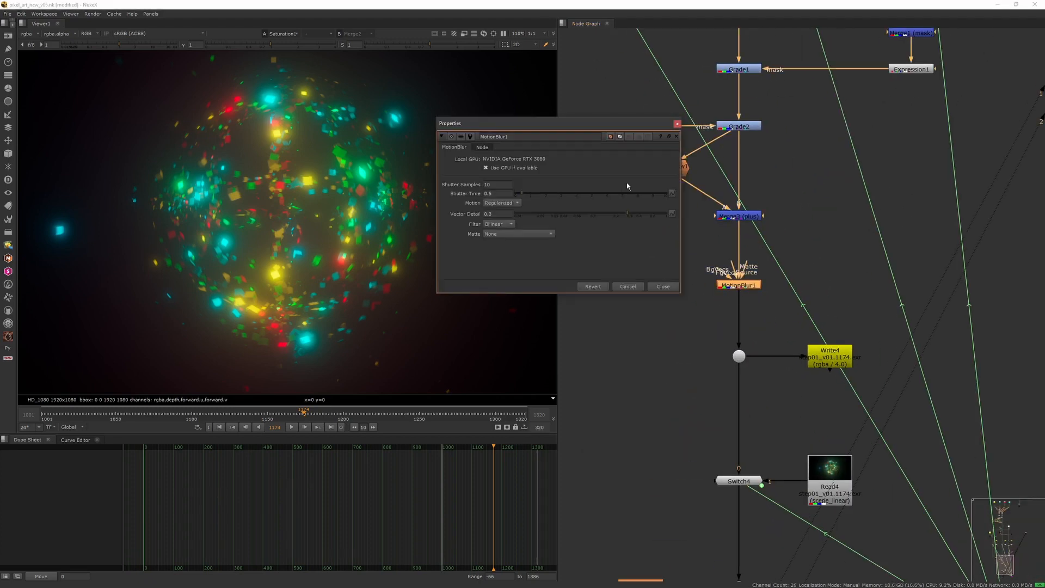
left_click(483, 147)
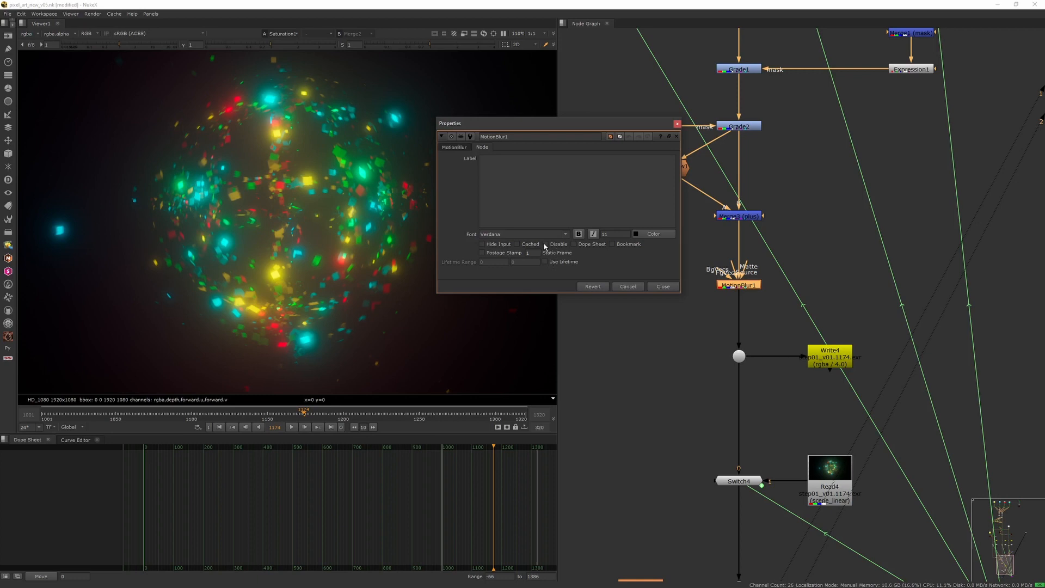
right_click(545, 246)
left_click(570, 280)
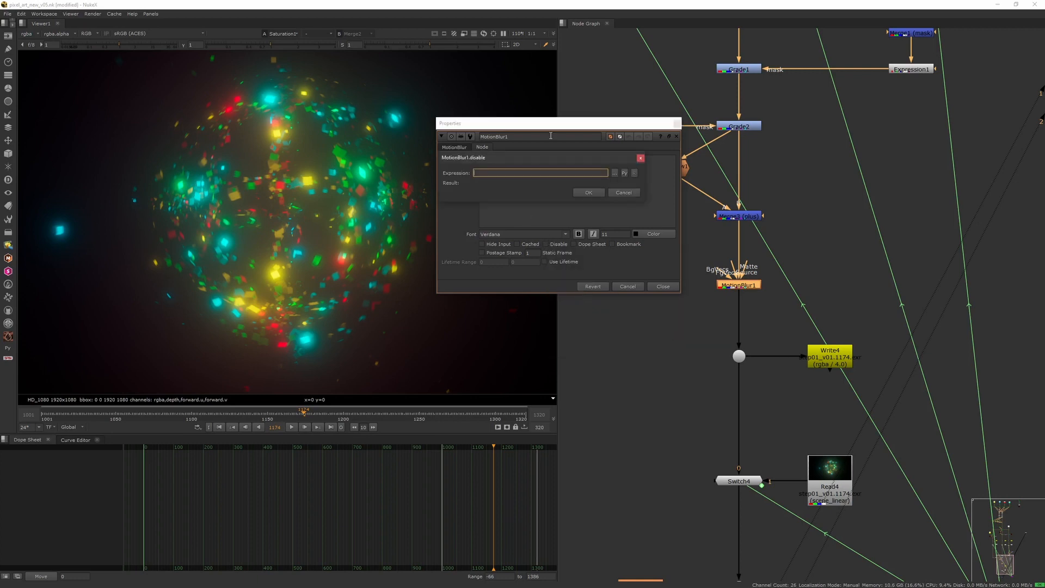
type("$gui")
key("Return")
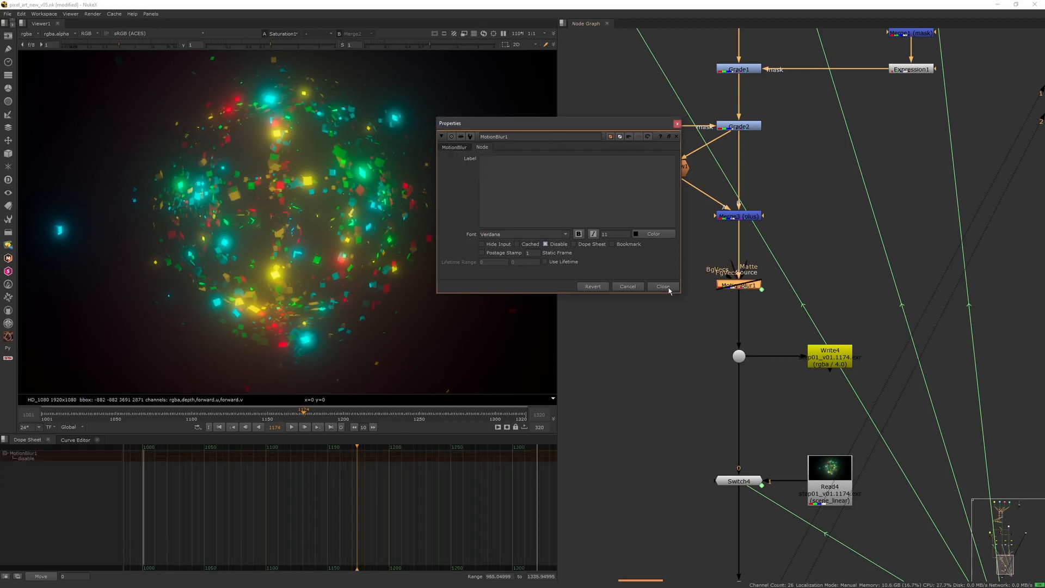
left_click(454, 147)
left_click(677, 123)
left_click_drag(679, 317, 796, 240)
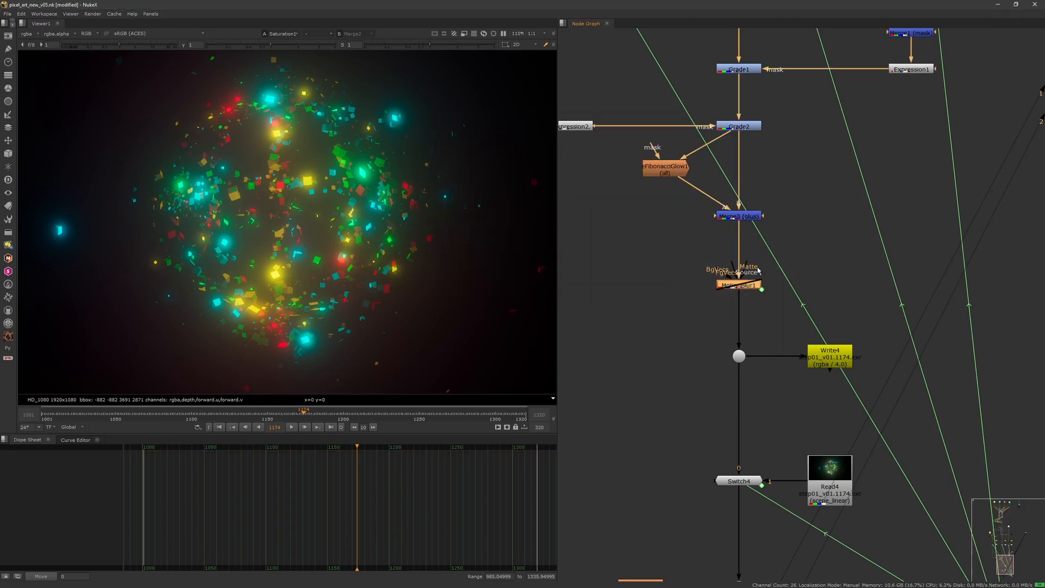
Trace the upstream connections from the motion blur and from the final nodes at the end of the tree.
scroll(747, 296, "down", 5)
middle_click_drag(723, 255, 700, 342)
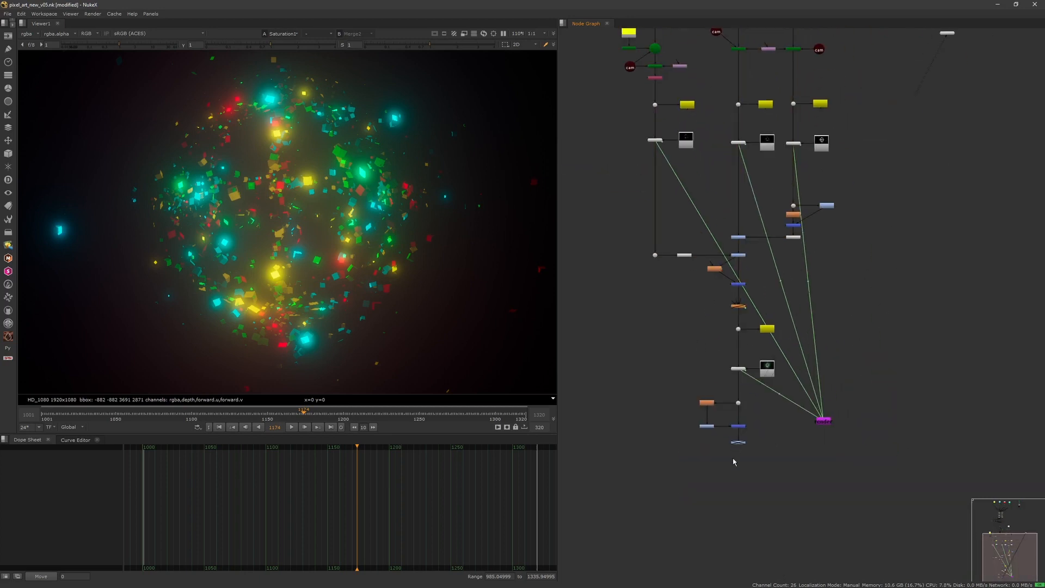
left_click(710, 313)
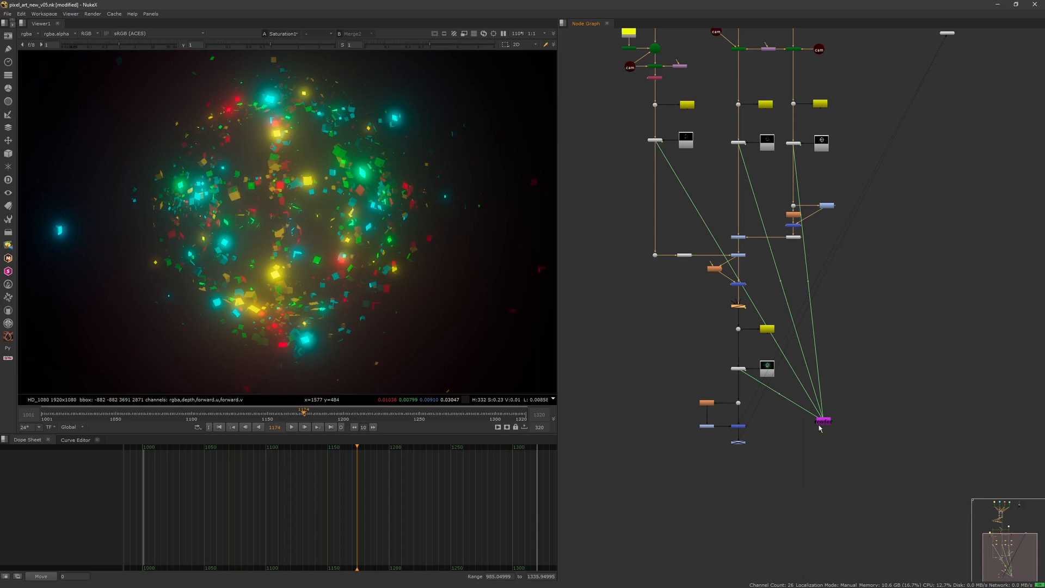
left_click_drag(728, 482, 773, 431)
middle_click_drag(723, 286, 741, 407)
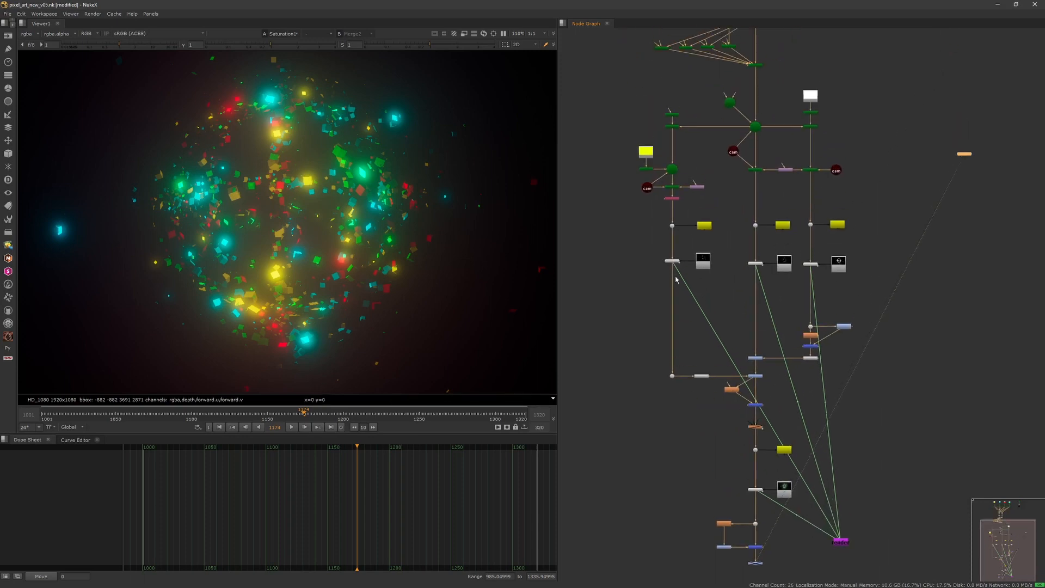
Duplicate the yellow Constant, Phong, Cube and ApplyMaterial chain beside the original and connect the copy to both particle emitters.
middle_click_drag(696, 115, 712, 348)
scroll(739, 180, "up", 3)
middle_click_drag(750, 134, 737, 182)
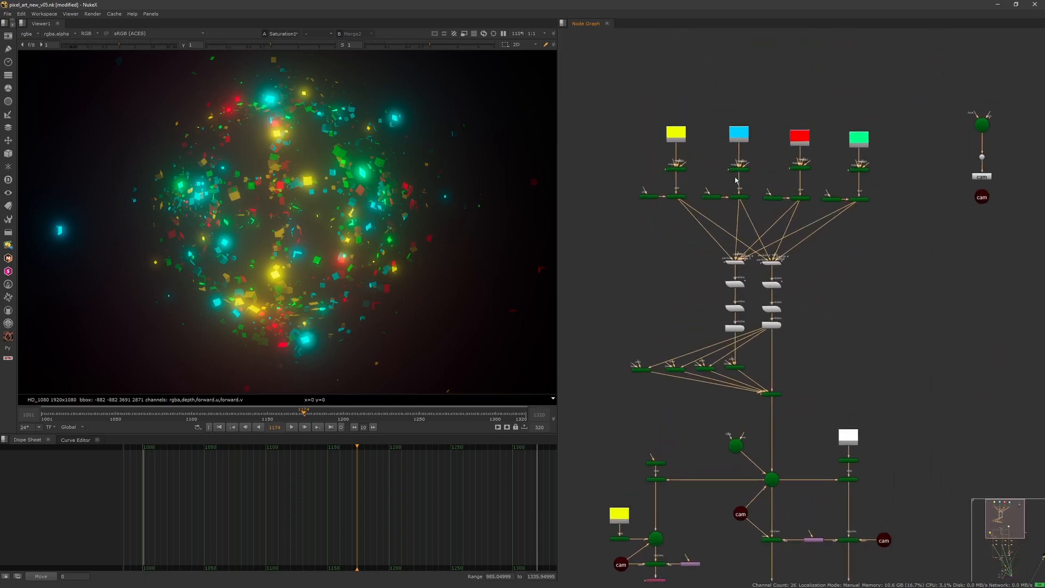
scroll(749, 185, "up", 2)
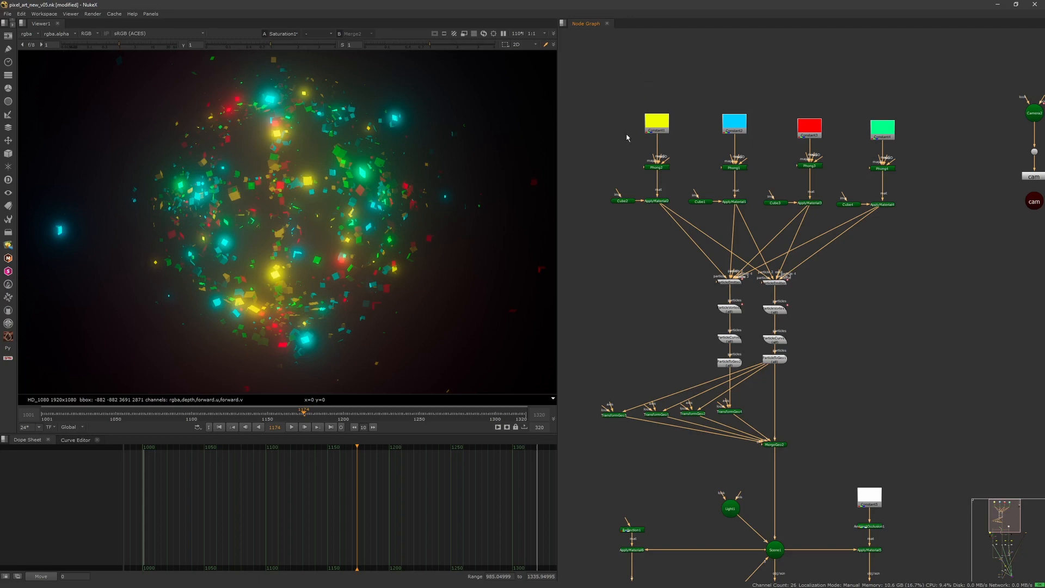
middle_click_drag(846, 217, 926, 246)
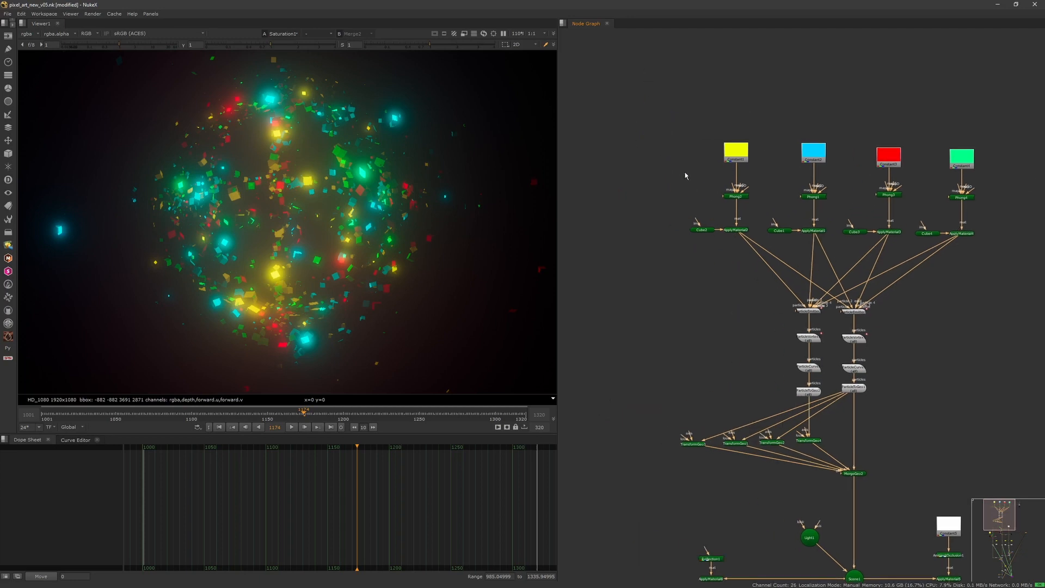
left_click_drag(639, 133, 740, 238)
key("ctrl+v")
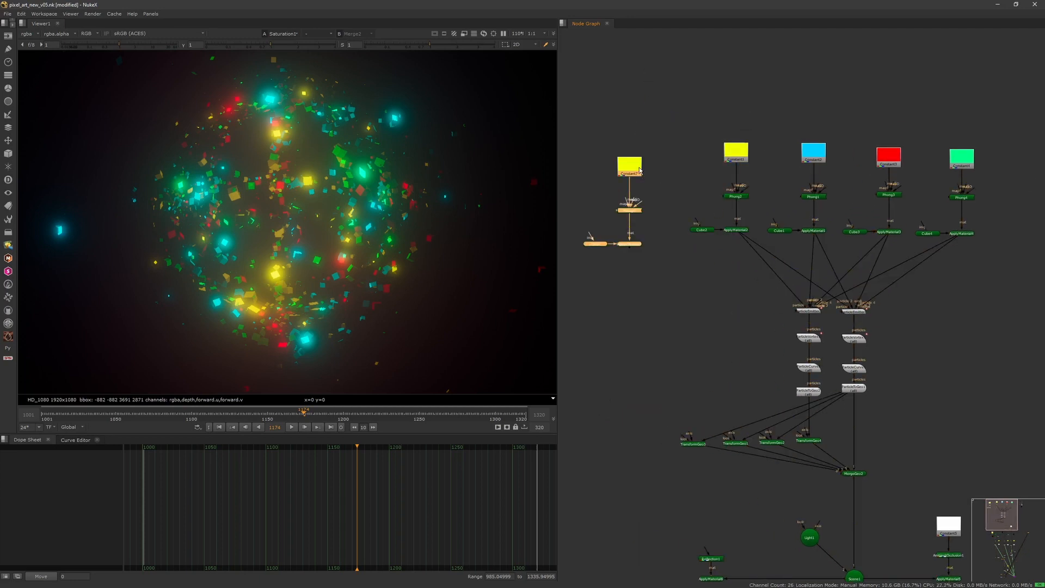
left_click_drag(635, 167, 643, 140)
left_click(681, 226)
left_click_drag(794, 314, 638, 218)
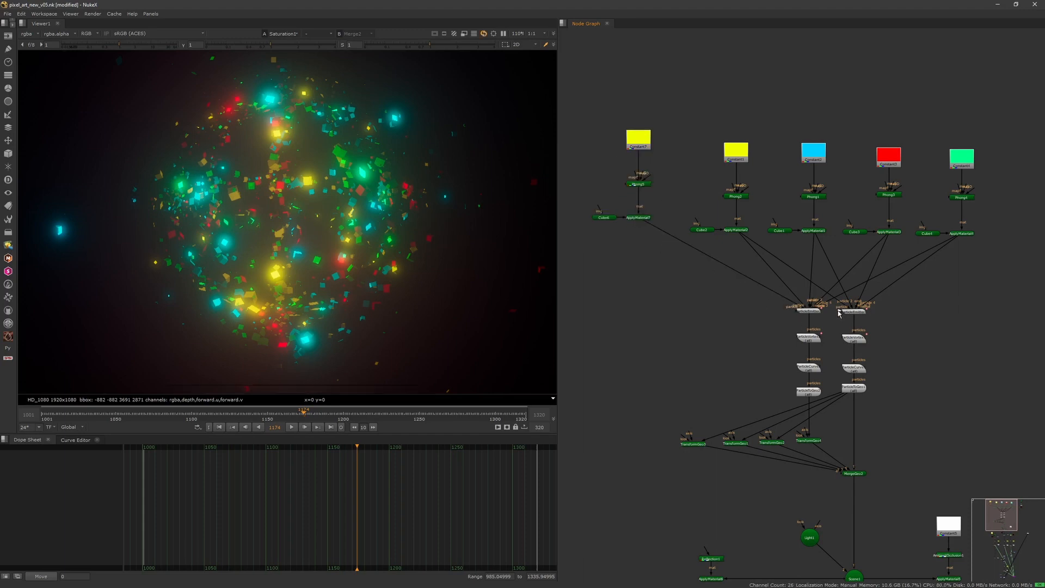
left_click_drag(839, 312, 658, 155)
Set the copied Constant's colour to magenta and close its properties.
double_click(658, 155)
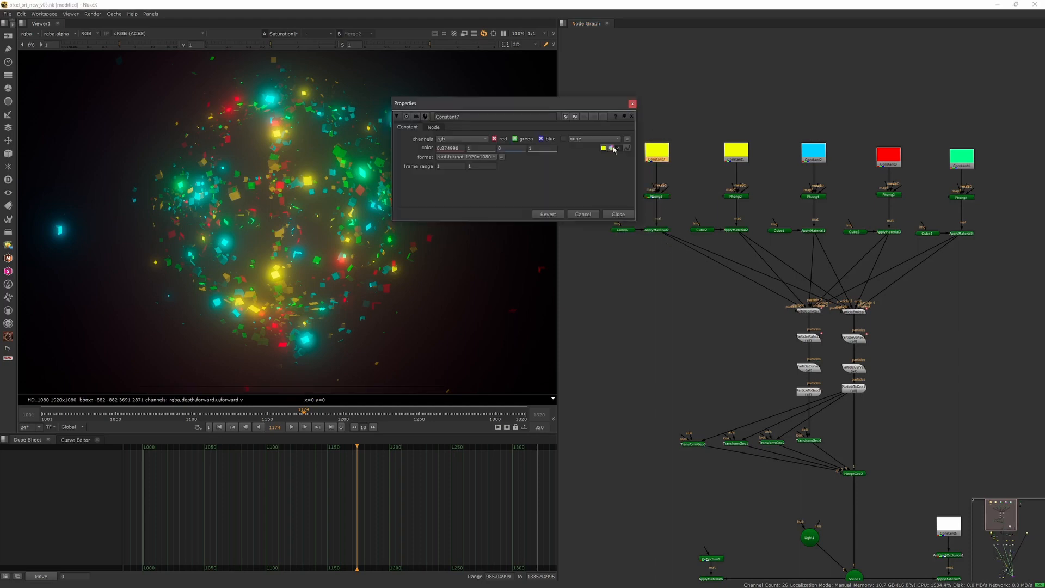
left_click(611, 147)
left_click(945, 427)
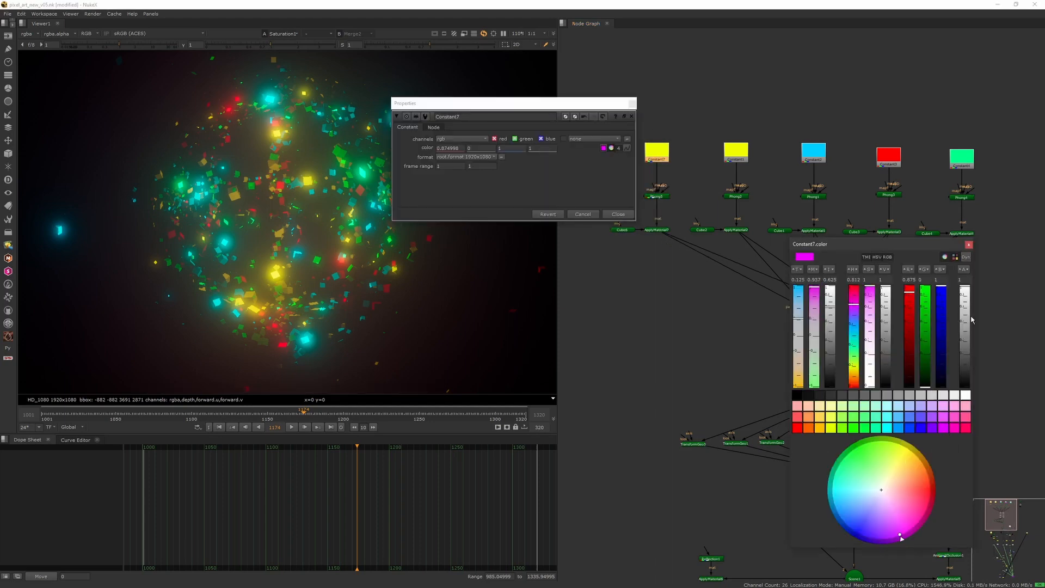
left_click(969, 244)
left_click(624, 216)
left_click(648, 265)
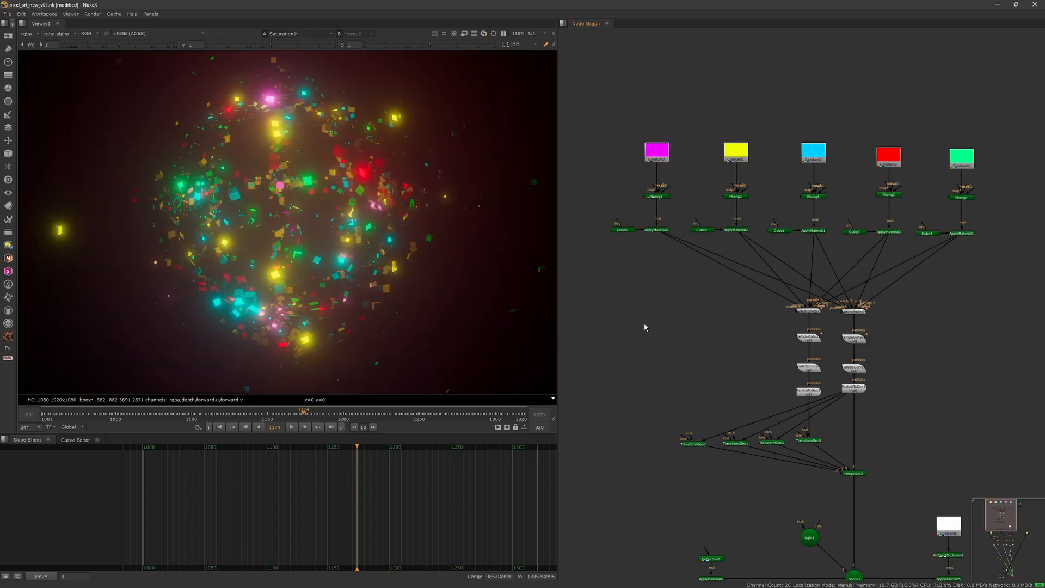
Set the copied Constant's colour to a light violet swatch and close its properties.
left_click_drag(621, 256, 657, 159)
left_click(681, 289)
left_click(670, 178)
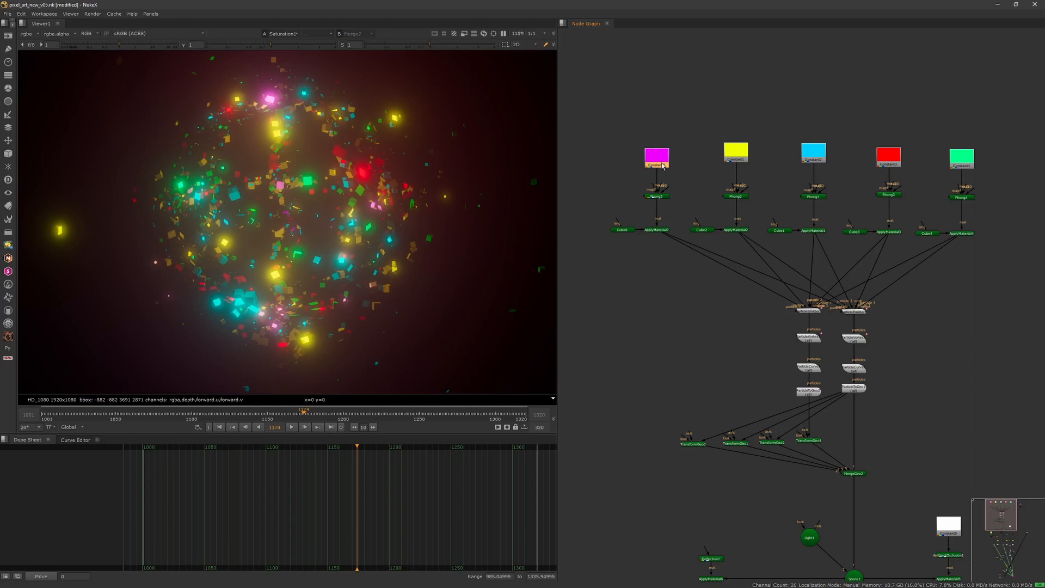
double_click(661, 162)
left_click(612, 148)
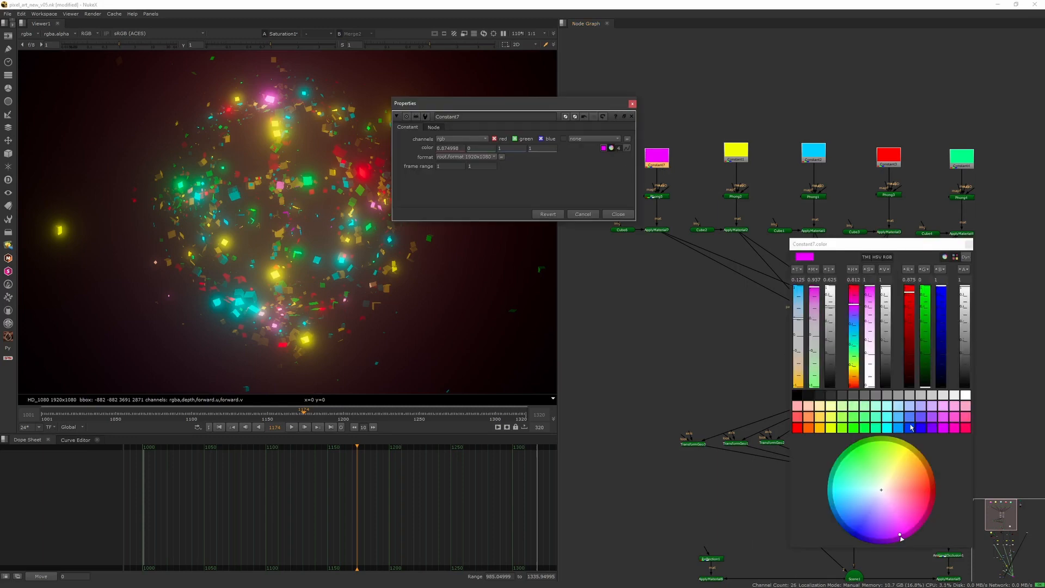
left_click(933, 415)
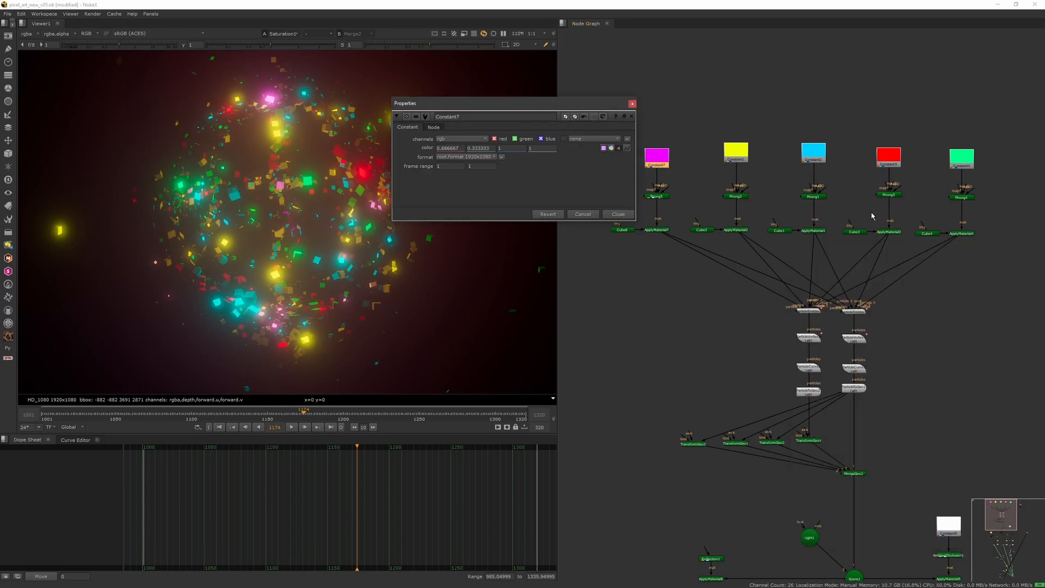
left_click(629, 214)
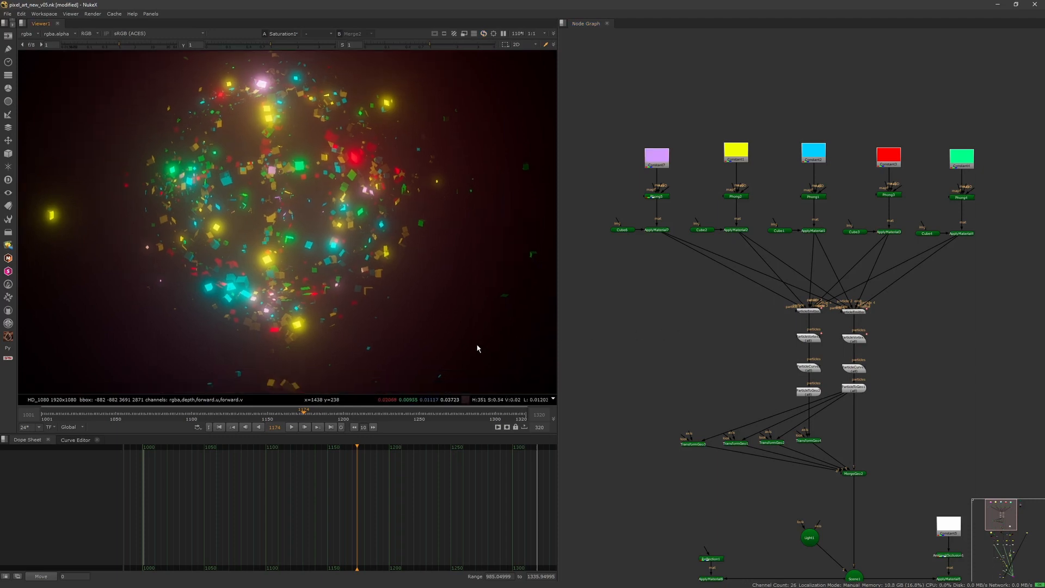
Review the recoloured sphere and the whole node tree, and highlight the branch feeding the reflection pass switch.
scroll(479, 349, "down", 4)
scroll(687, 383, "down", 10)
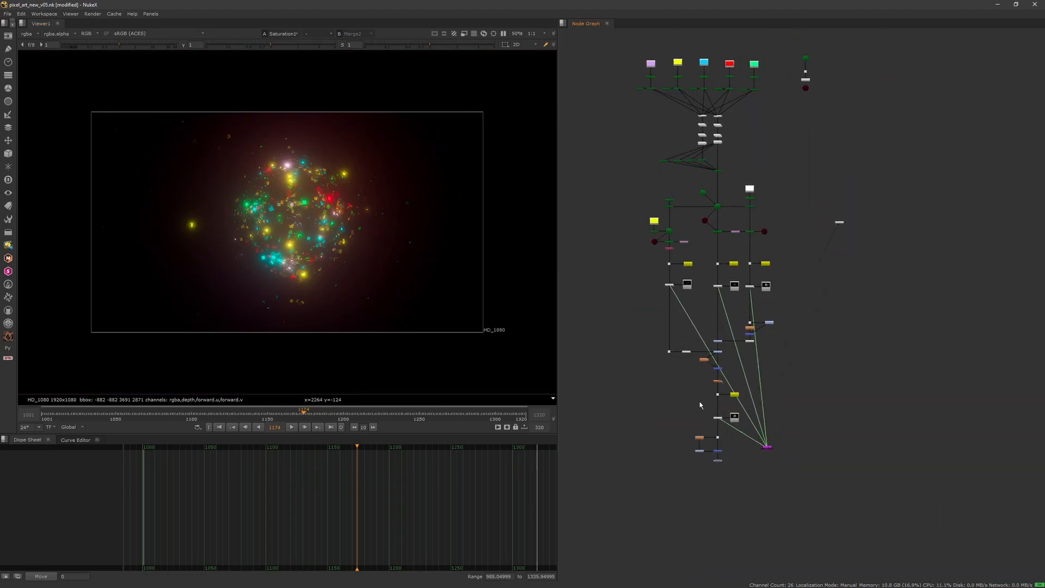
middle_click_drag(700, 389, 716, 427)
scroll(693, 442, "up", 2)
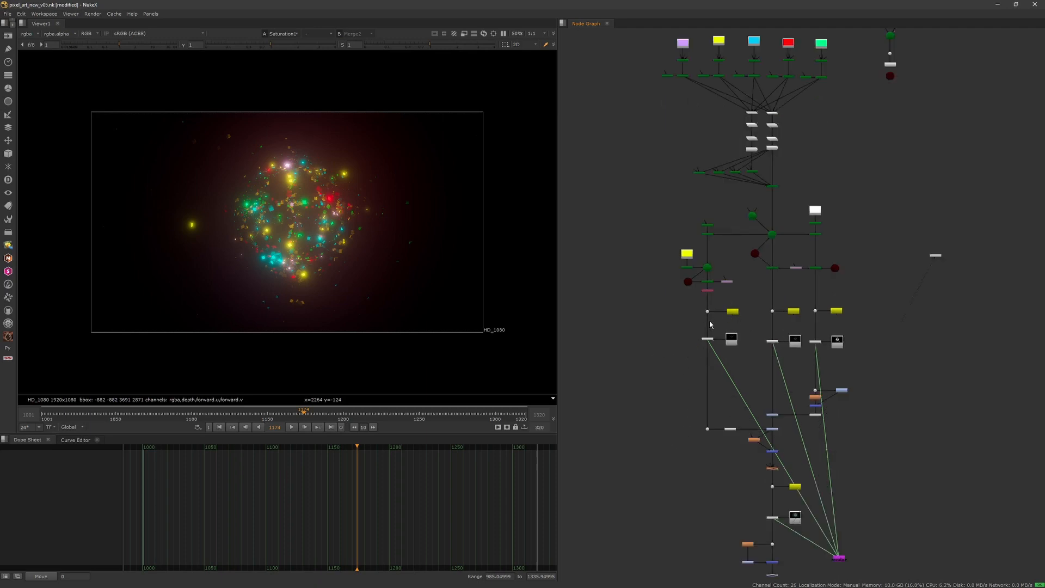
left_click_drag(687, 330, 729, 363)
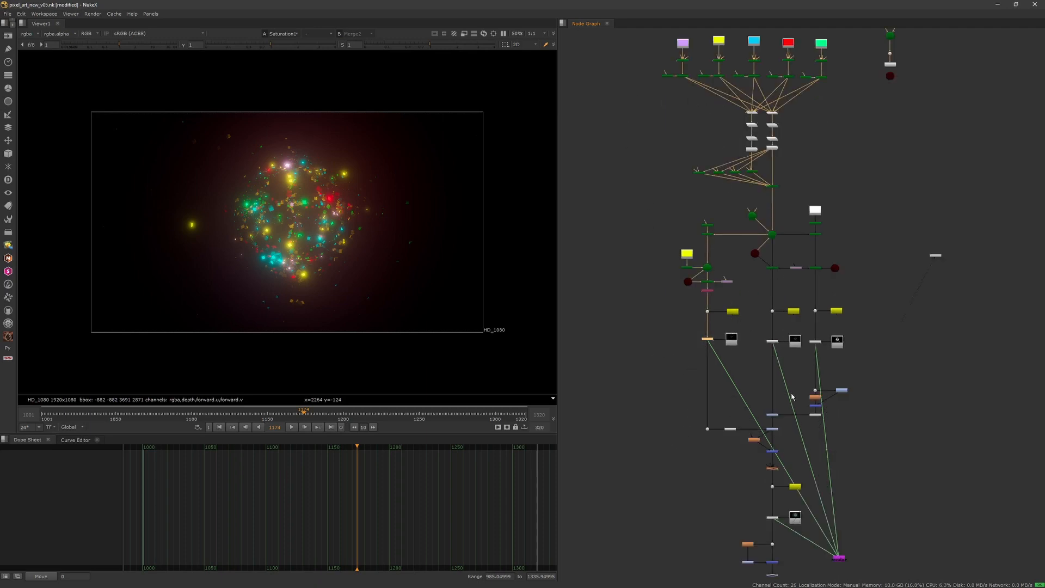
Set the render control's value to 1 to return the tree to the pre-rendered reads, and close its properties.
scroll(784, 444, "up", 5)
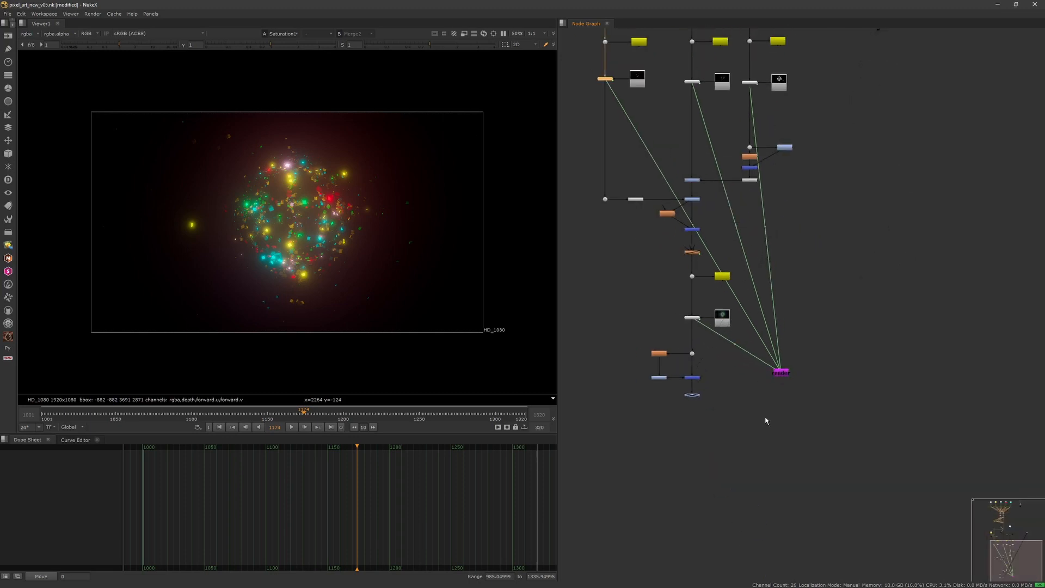
double_click(783, 361)
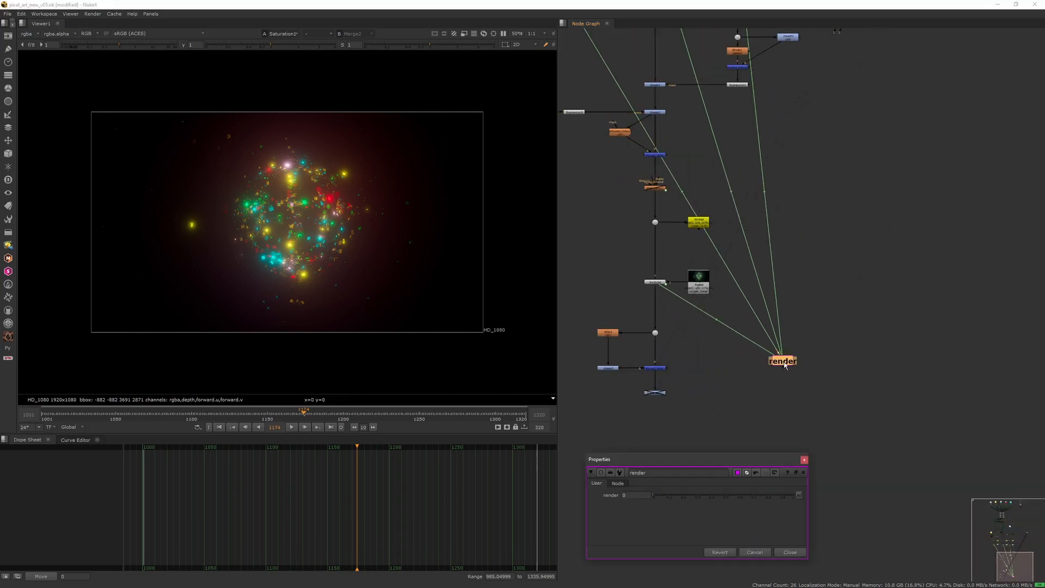
left_click(636, 495)
key("Return")
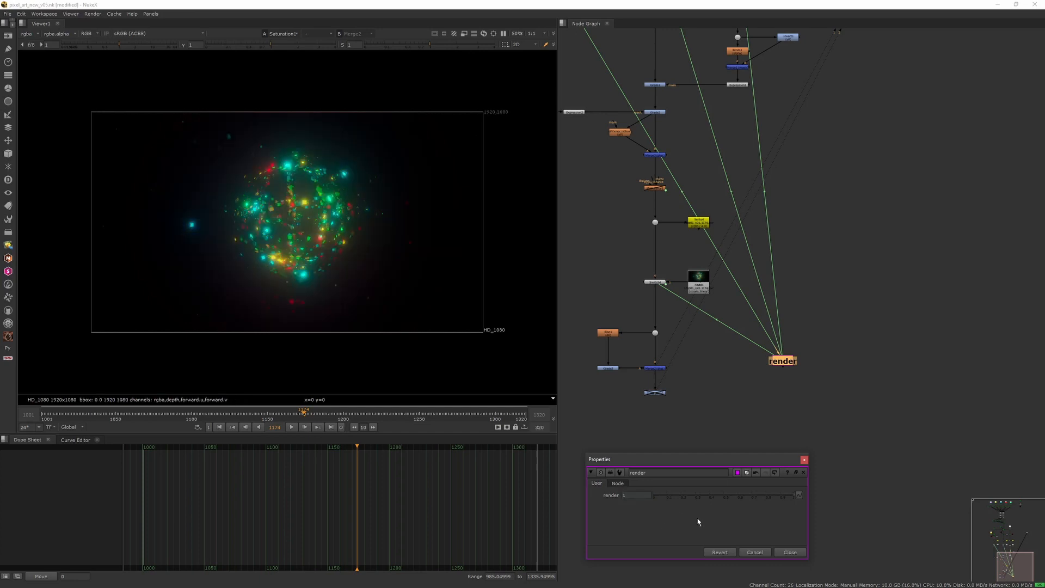
left_click(805, 459)
Inspect the path from Read4 to the viewer and the three pass switches with their read nodes further up the tree.
middle_click_drag(753, 385, 823, 483)
left_click(723, 492)
middle_click_drag(709, 402, 712, 447)
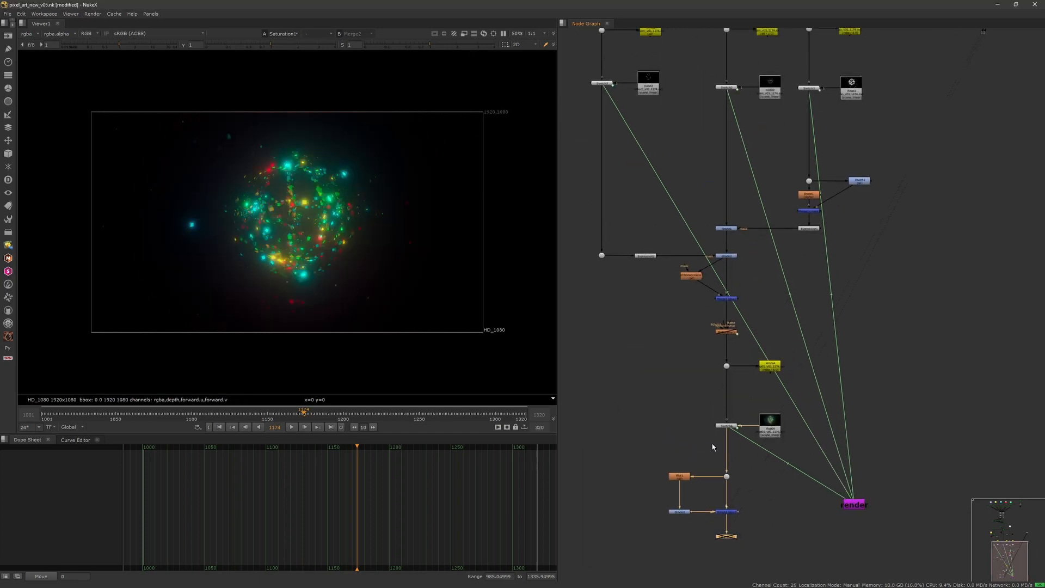
left_click(712, 447)
middle_click_drag(686, 363, 739, 493)
left_click_drag(619, 252, 673, 211)
left_click(785, 217)
left_click(829, 239)
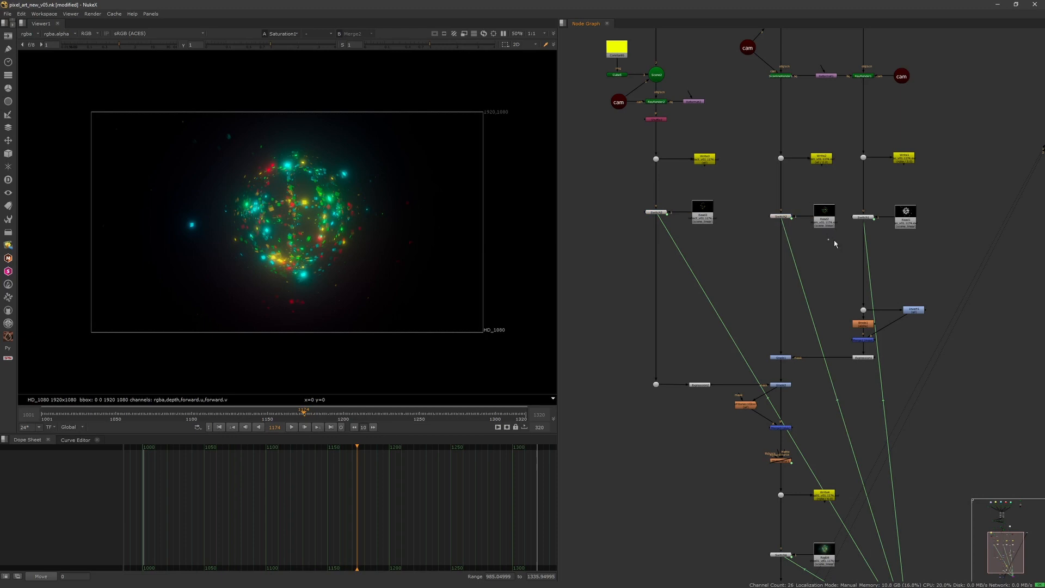
Check the render order of Write3, the reflection pass output, and close its properties.
scroll(762, 275, "down", 5)
scroll(685, 280, "up", 2)
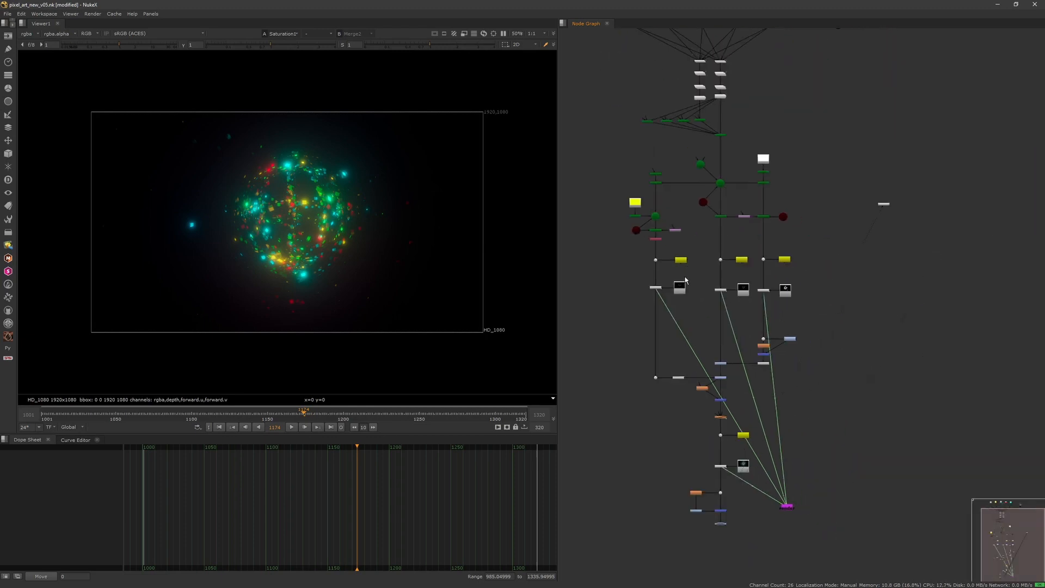
scroll(686, 281, "up", 5)
double_click(699, 274)
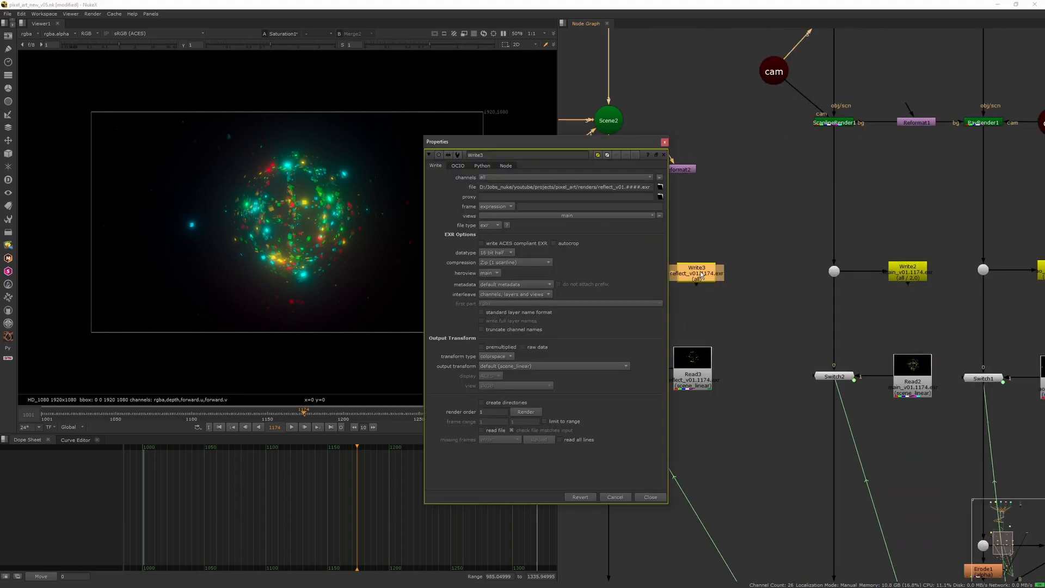
left_click_drag(620, 142, 619, 135)
left_click_drag(494, 404, 448, 397)
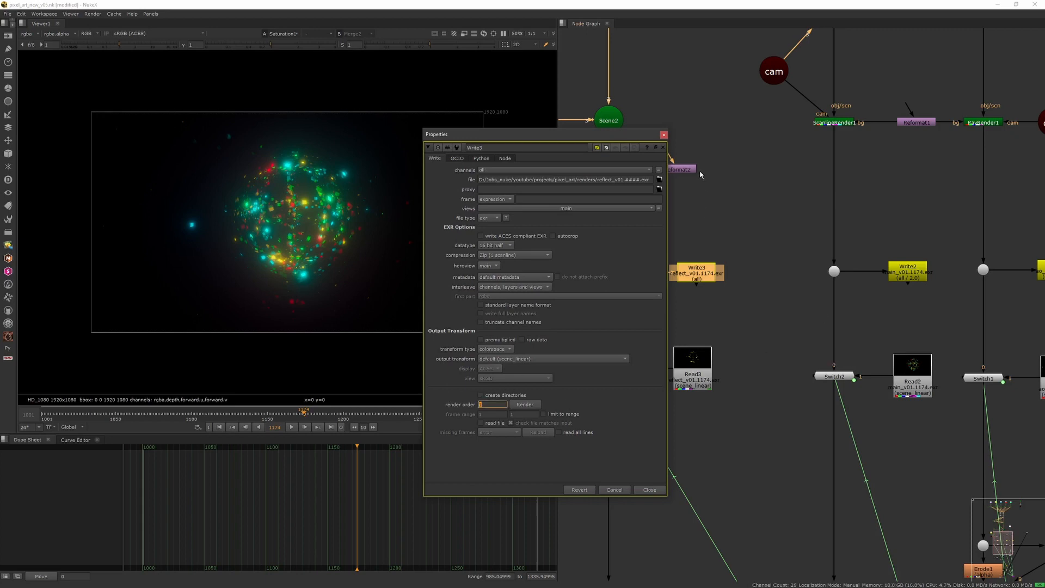
left_click(664, 134)
Check the render order of Write2, the main pass output, and close its properties.
middle_click_drag(836, 281, 711, 169)
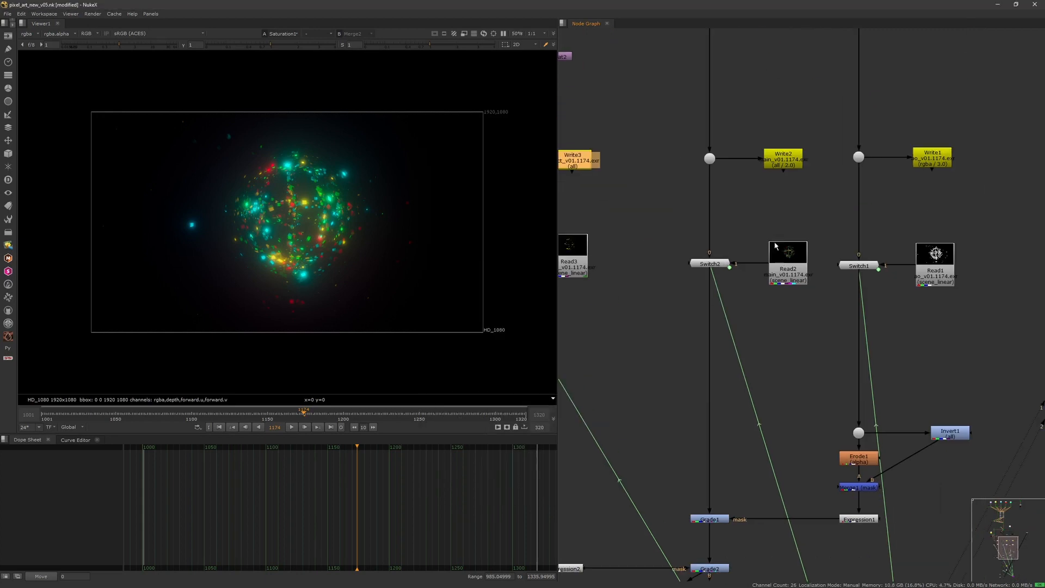
double_click(783, 159)
left_click(578, 298)
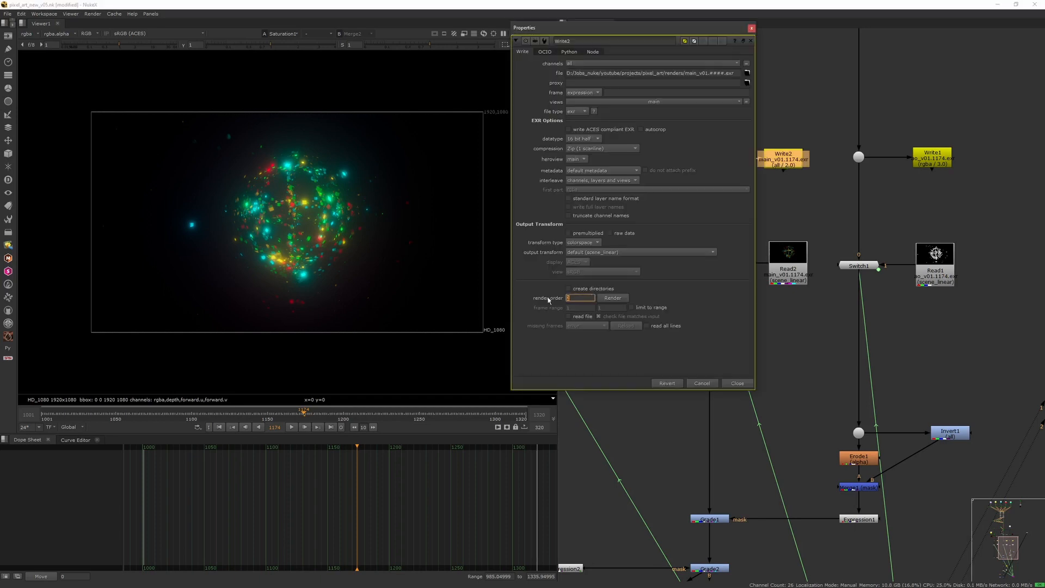
left_click(739, 383)
Check the render order of Write1 on the third pass branch and close its properties.
middle_click_drag(773, 363, 645, 339)
double_click(803, 136)
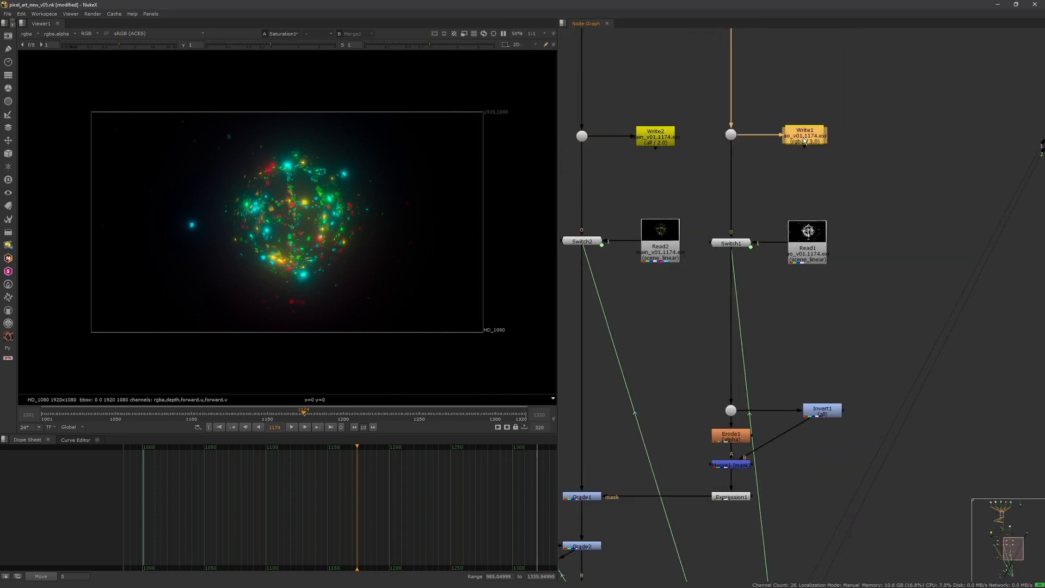
left_click(597, 287)
left_click(758, 372)
Check the render order of Write4, the step01 composite output, and close its properties.
middle_click_drag(713, 378, 793, 189)
scroll(793, 190, "down", 5)
scroll(746, 355, "up", 7)
middle_click_drag(746, 354, 730, 296)
left_click(816, 253)
double_click(816, 253)
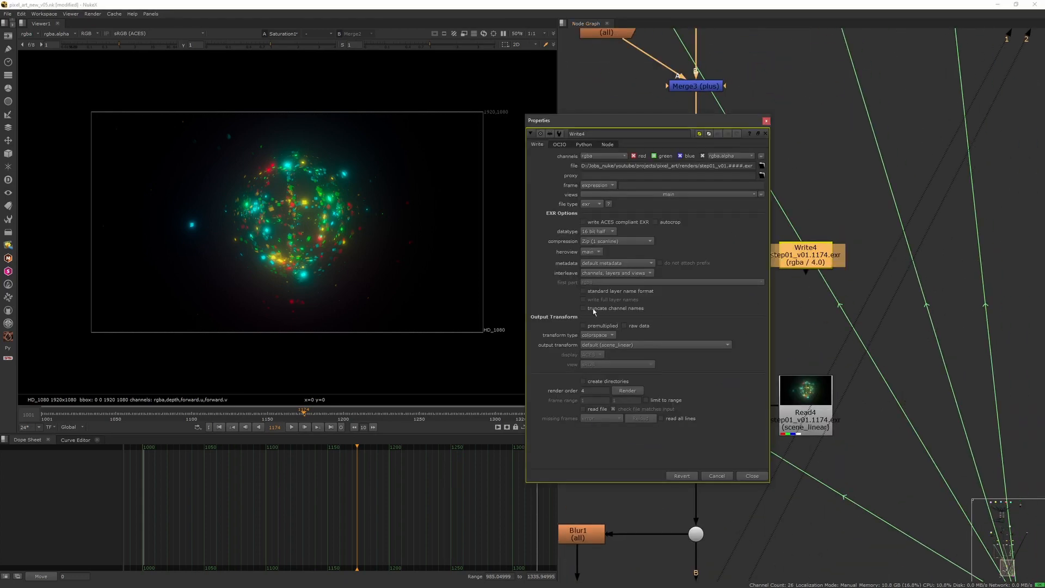
left_click(585, 390)
left_click(766, 123)
left_click(792, 148)
key("f")
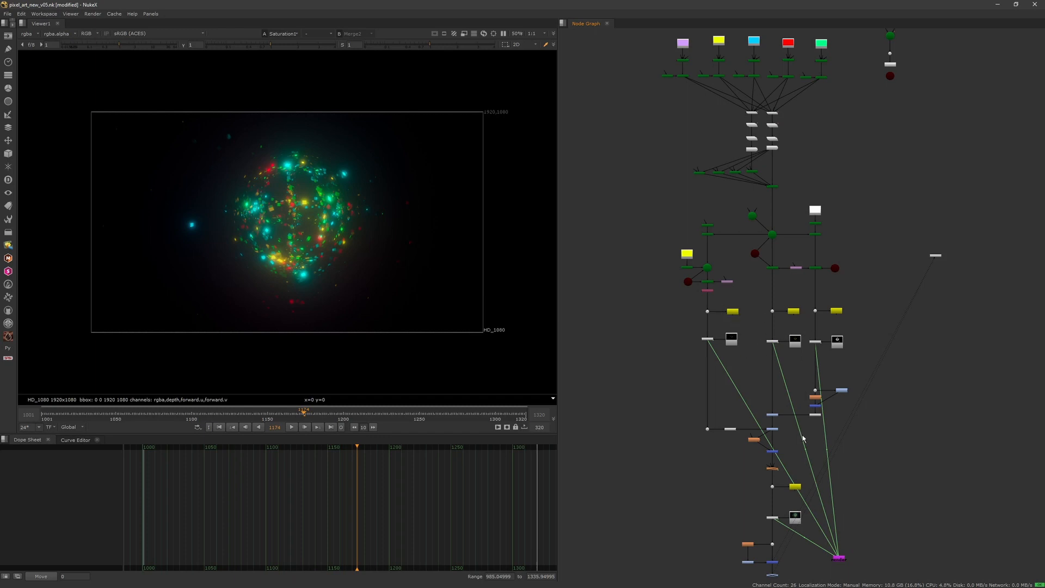
Recheck the output file path and render order of Write3 on the reflection pass branch and close its properties.
middle_click_drag(801, 460, 782, 350)
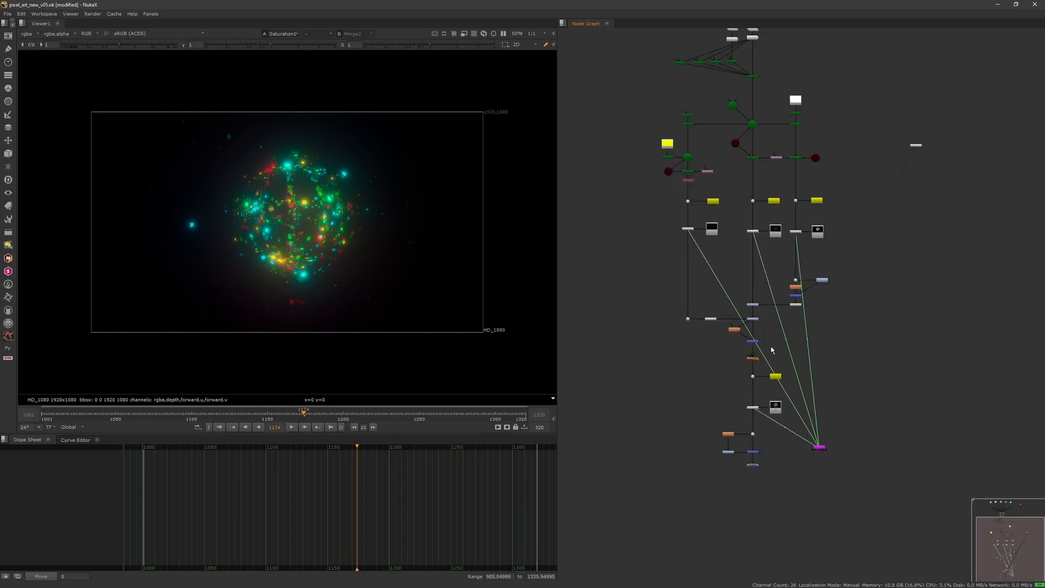
middle_click_drag(799, 494, 783, 441)
middle_click(787, 444)
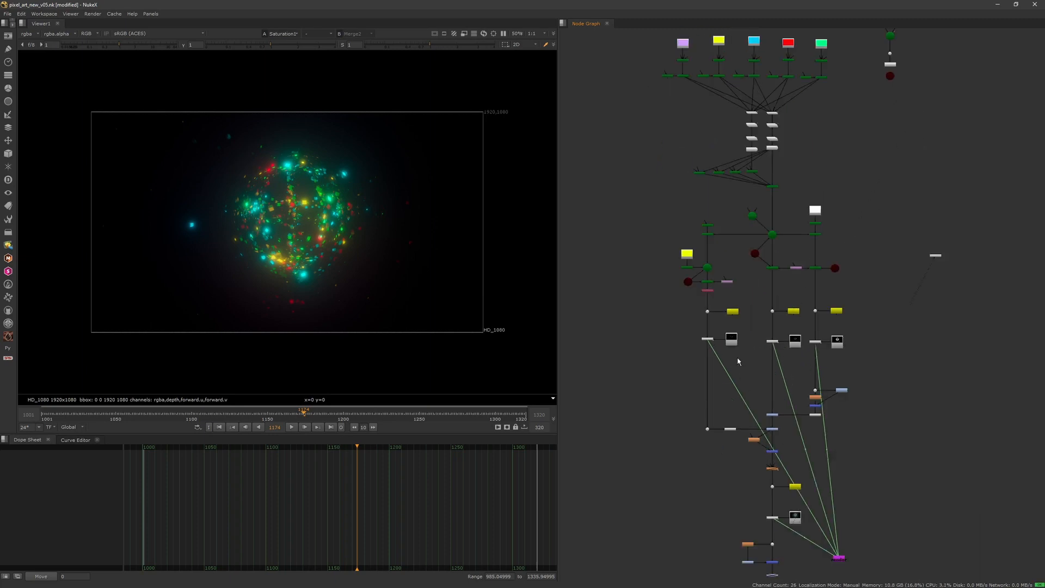
scroll(736, 321, "up", 5)
left_click(746, 293)
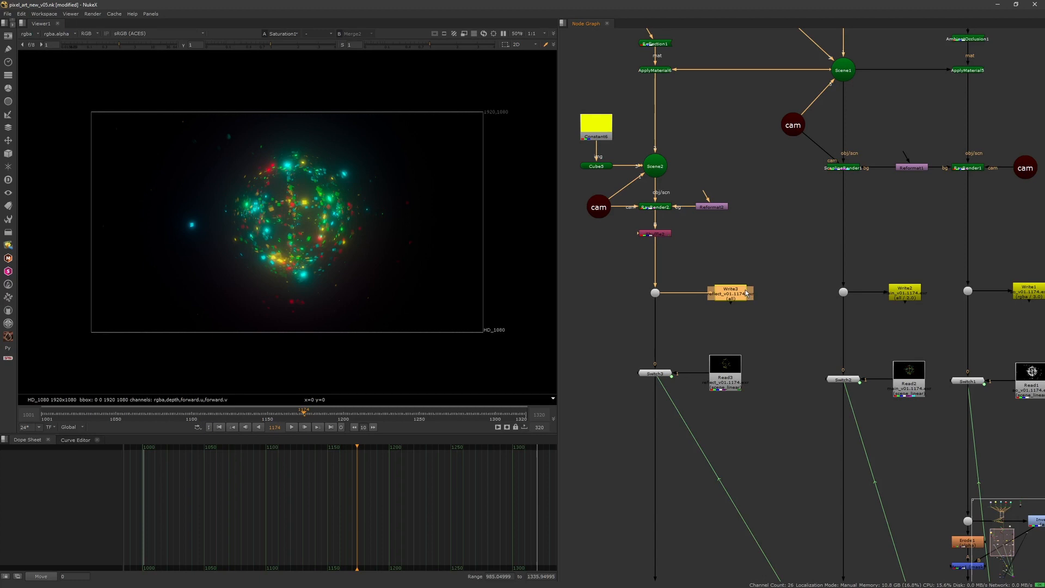
double_click(727, 294)
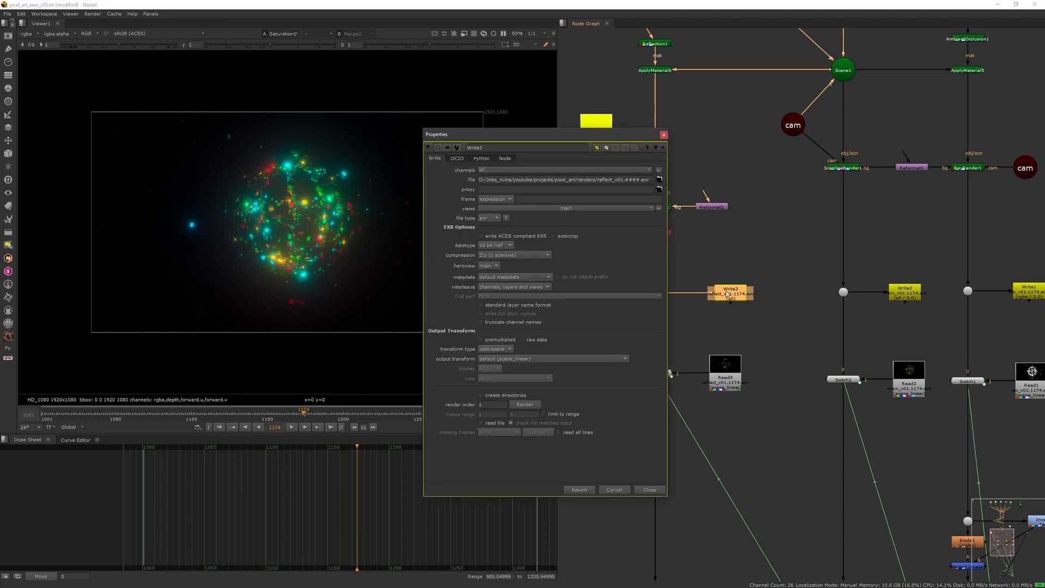
left_click(622, 178)
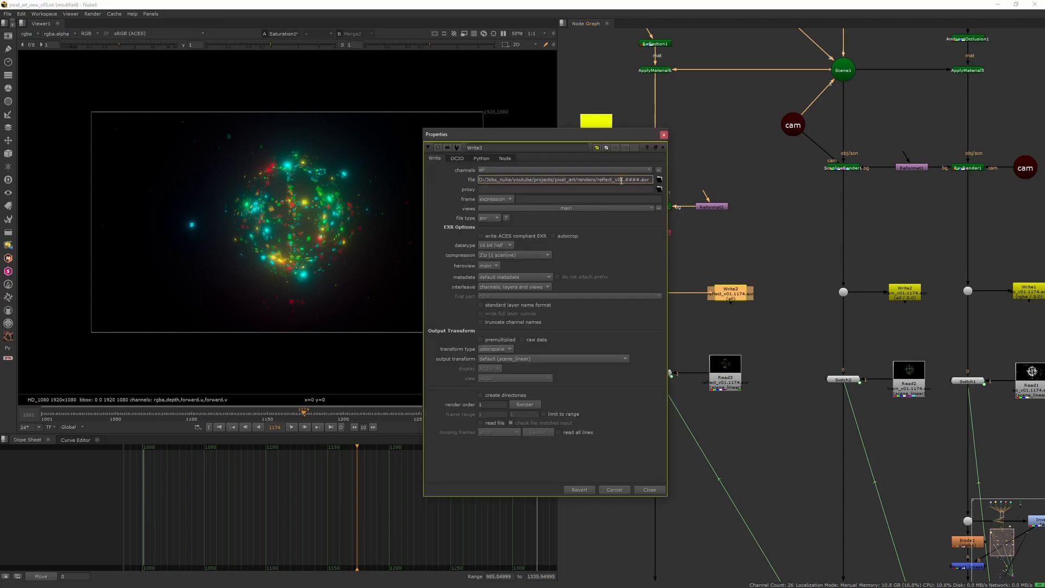
left_click(664, 134)
left_click(831, 295)
key("f")
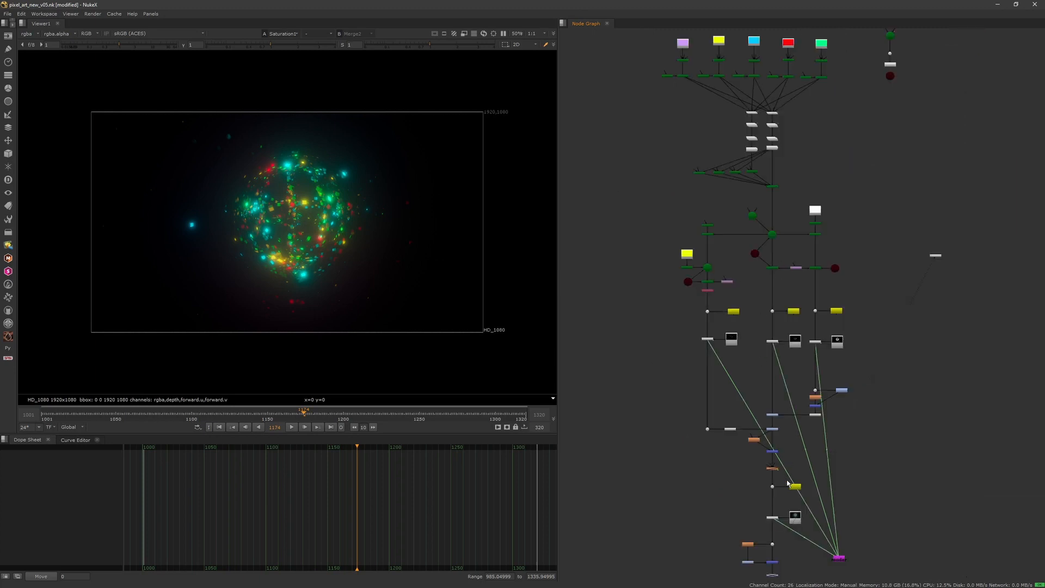
middle_click_drag(788, 483, 771, 415)
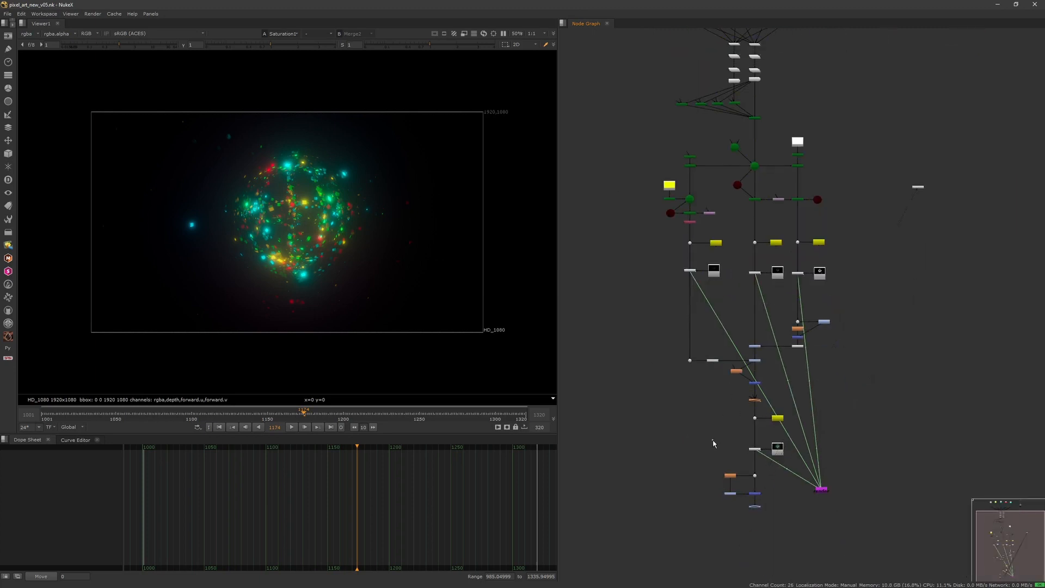
key("f")
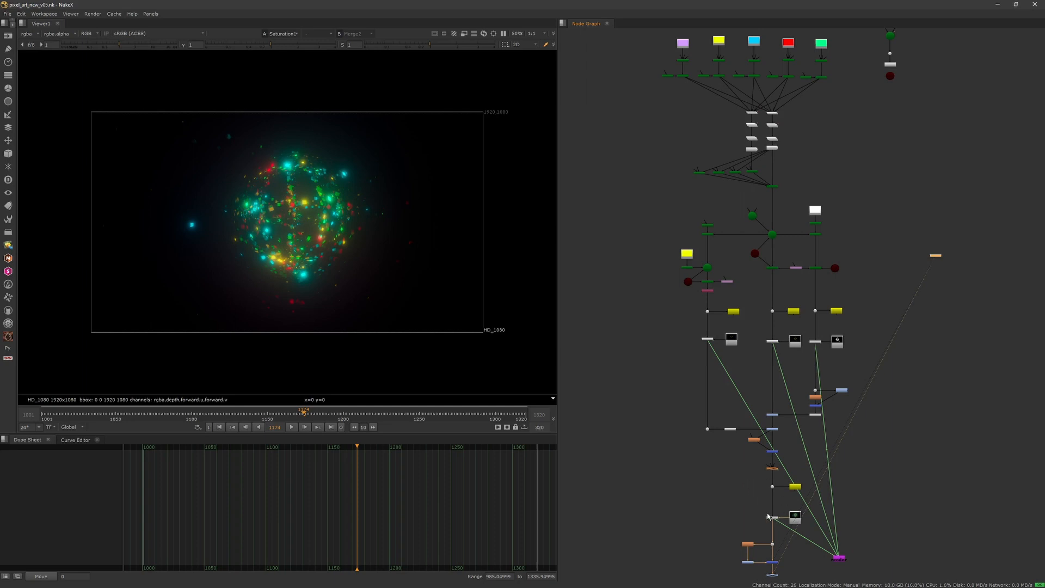
left_click(707, 429)
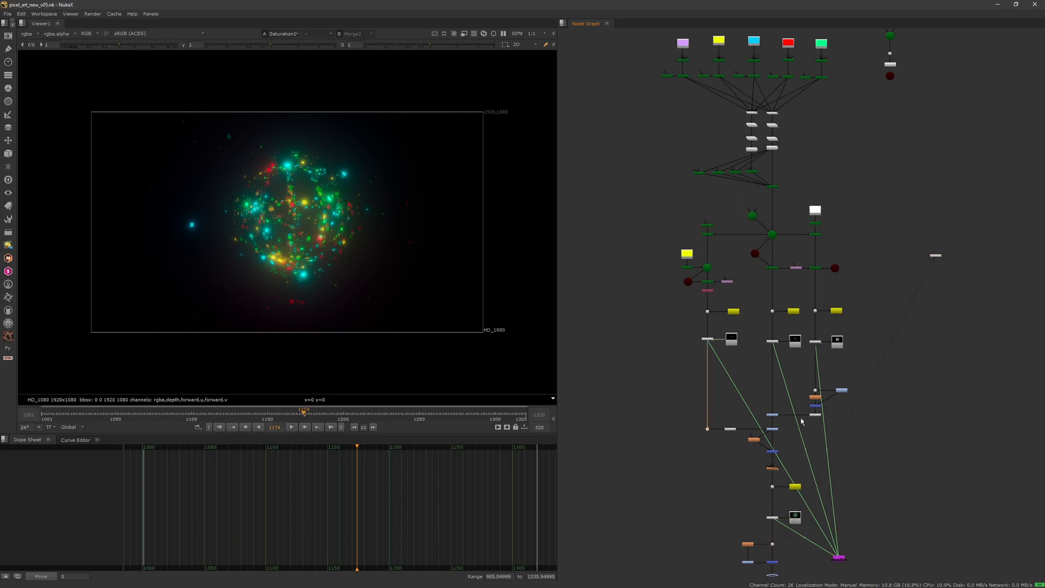
left_click(815, 415)
left_click_drag(761, 505, 784, 528)
Render all write nodes over frames 1001-1320 using the frame server, then widen the Background Renders window and move it off the pass switches.
left_click(101, 13)
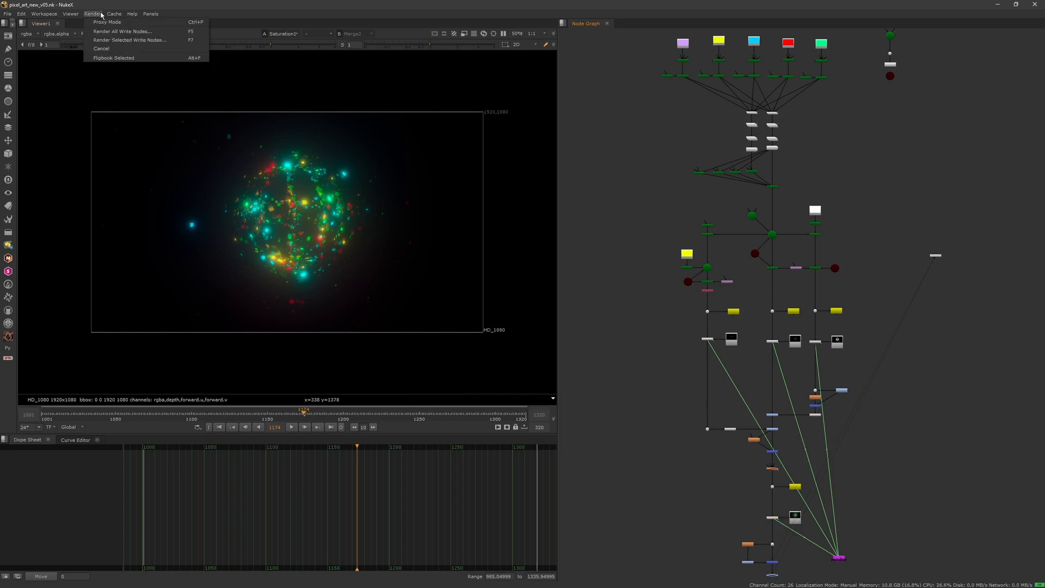
left_click(106, 32)
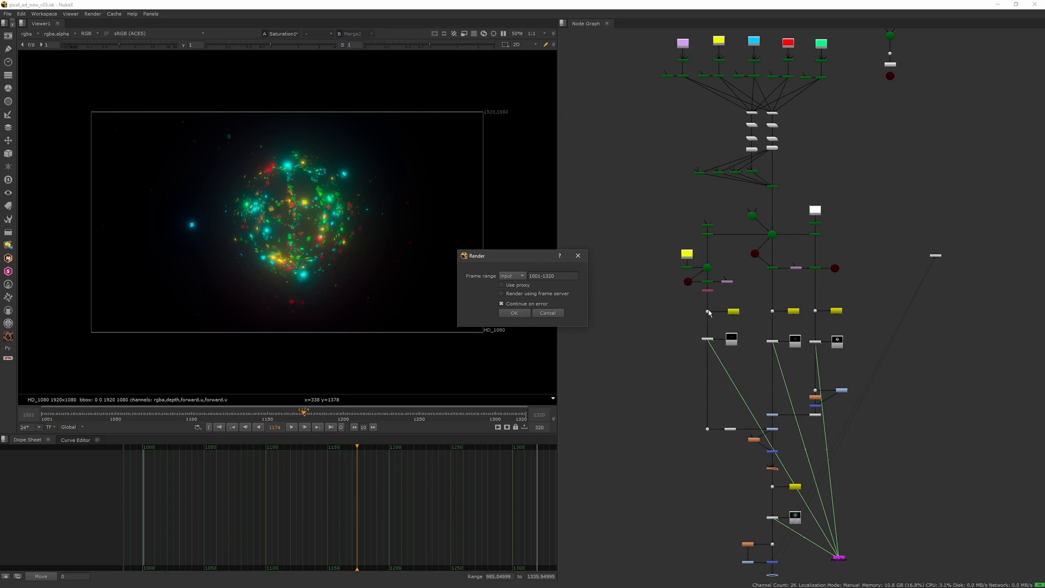
left_click(534, 297)
left_click(515, 313)
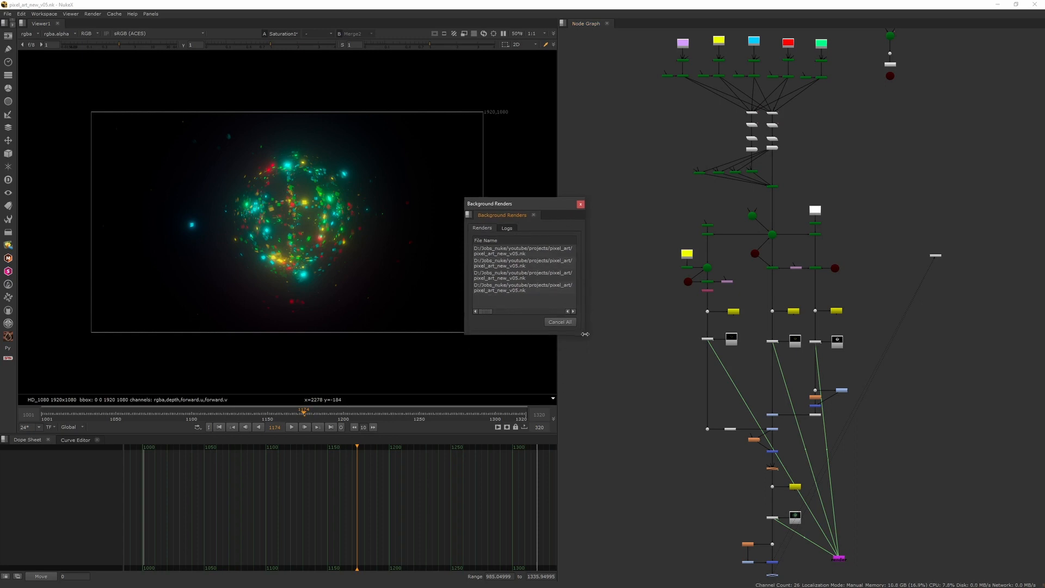
left_click_drag(586, 334, 960, 337)
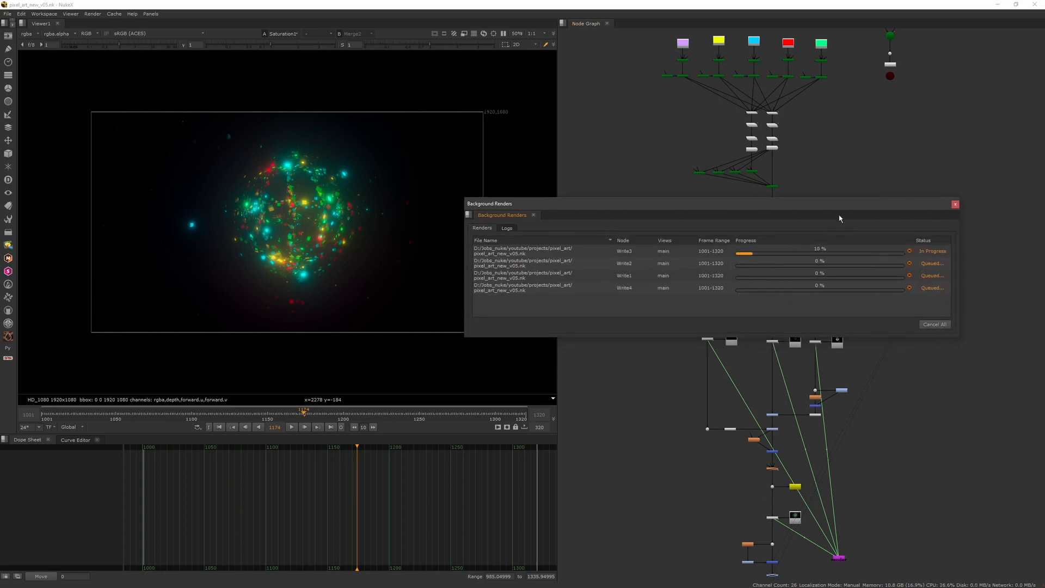
left_click_drag(840, 218, 851, 102)
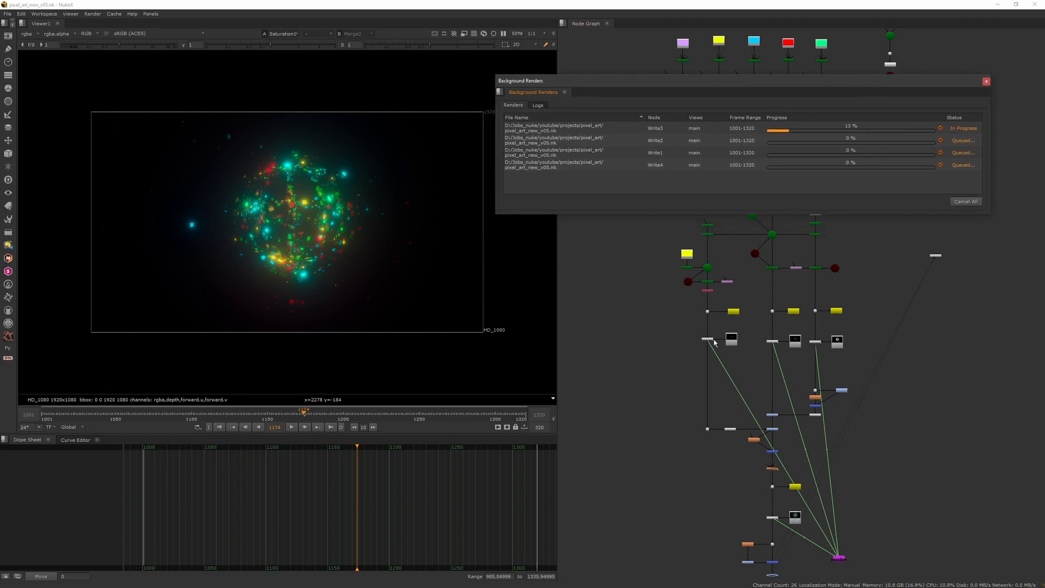